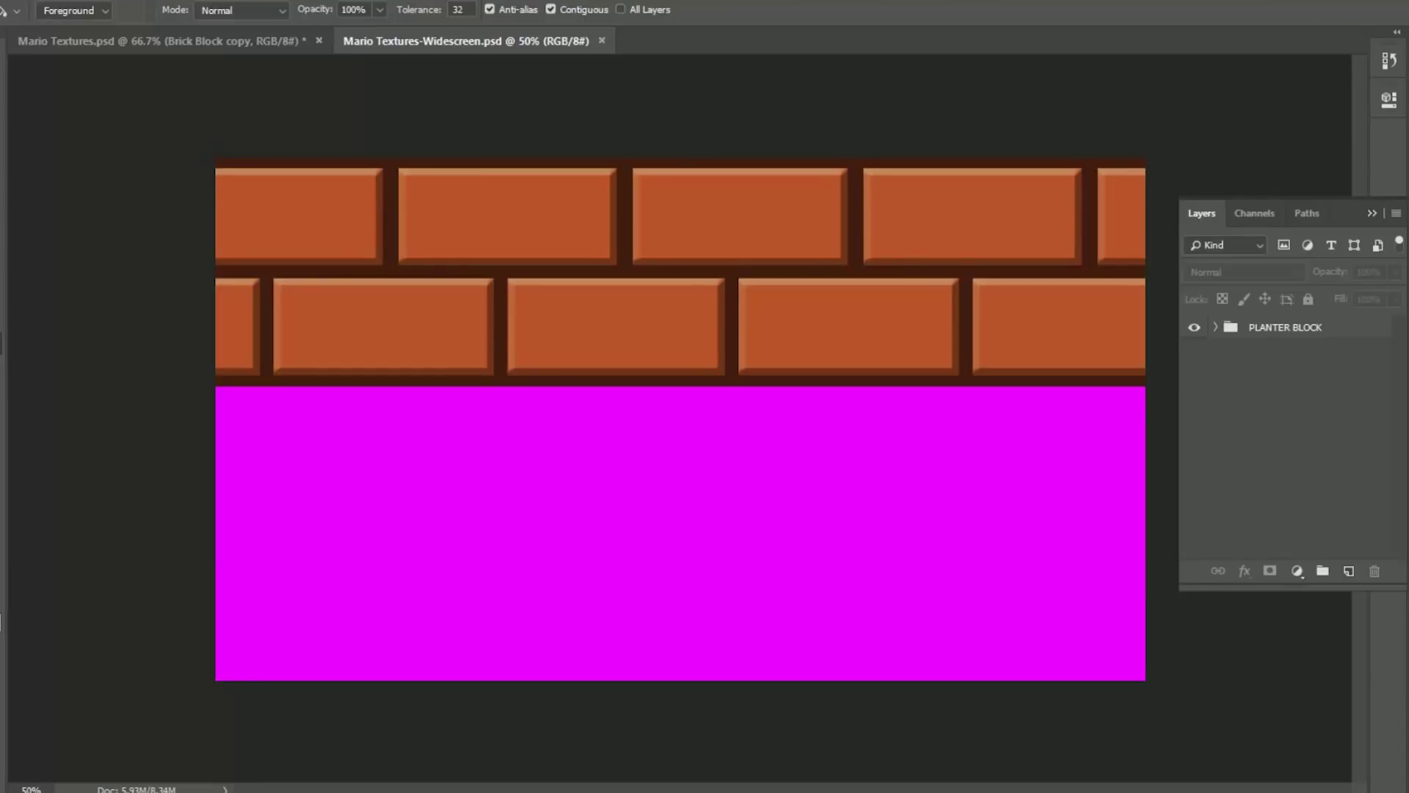
Hide the PLANTER BLOCK group and rotate the canvas 90 degrees to portrait orientation
left_click(1195, 327)
left_click(337, 176)
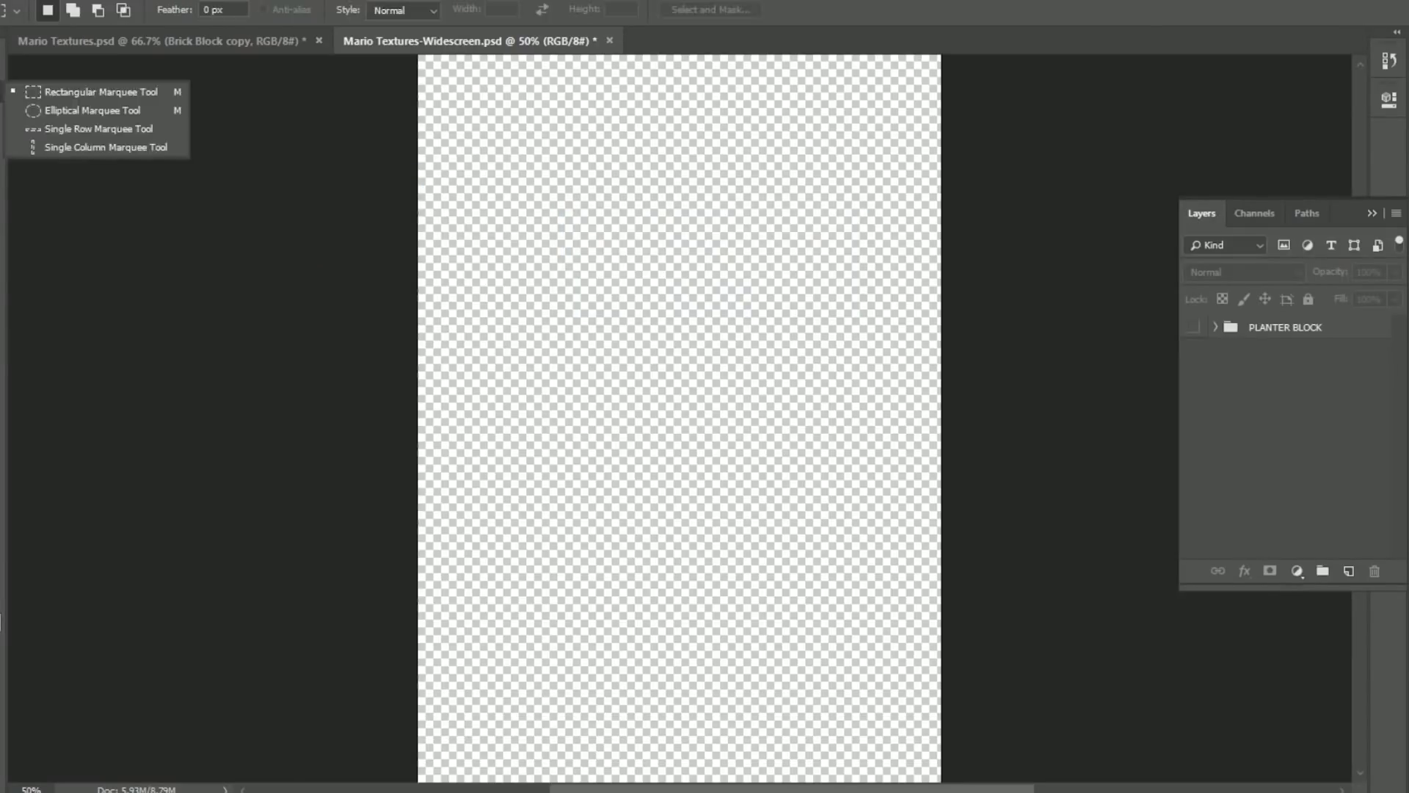
key("z")
key("ctrl+minus")
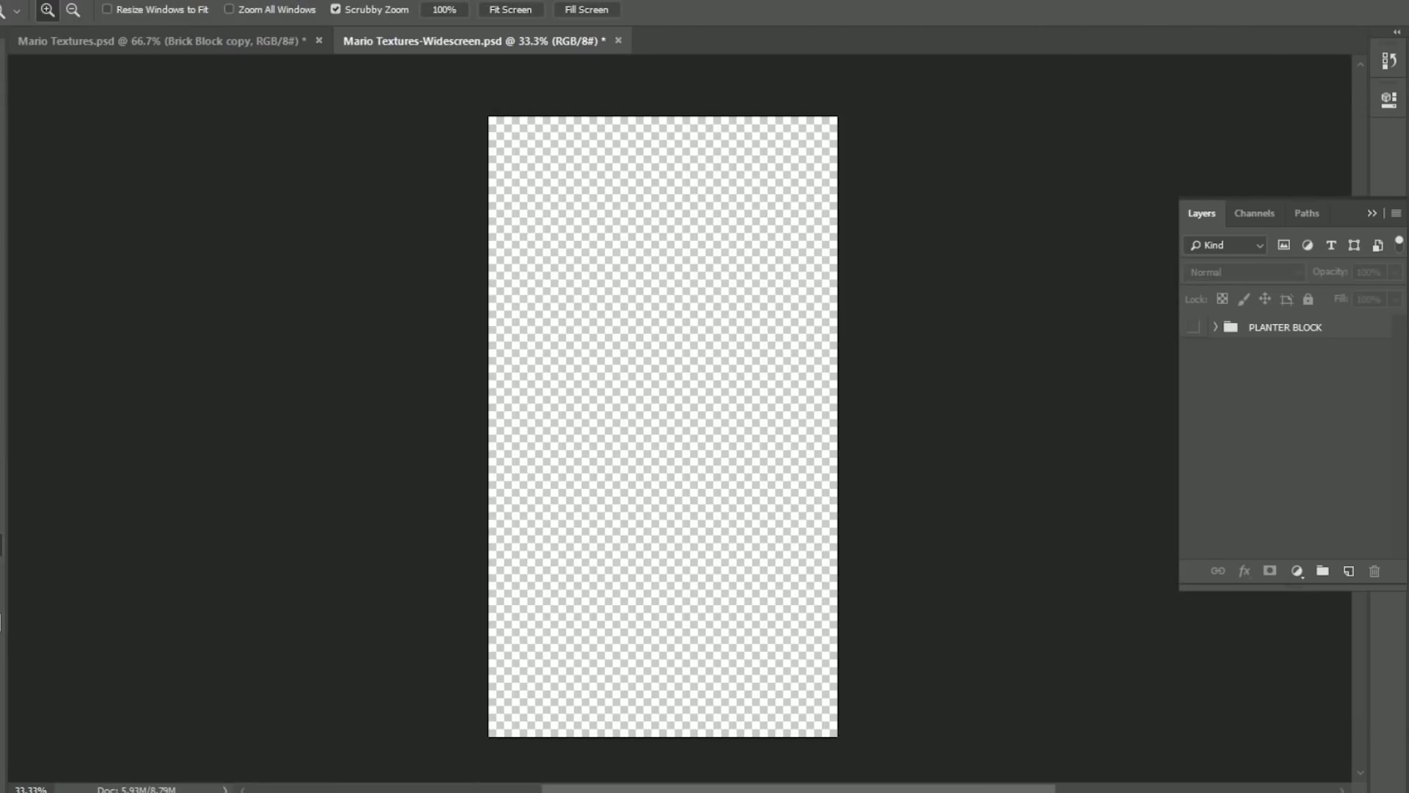
Create a new layer and fill it entirely with green #21a108
key("ctrl+shift+alt+n")
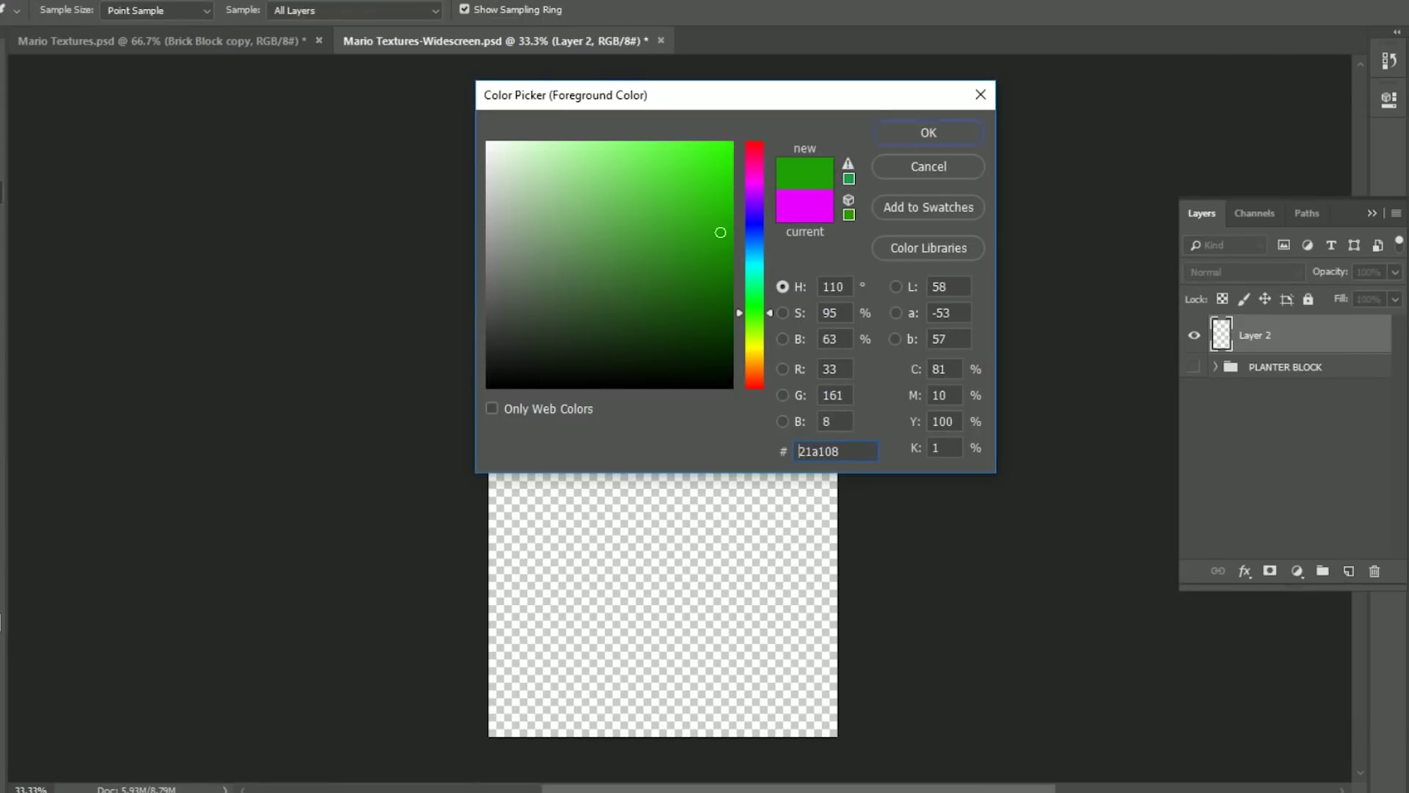
key("Return")
key("alt+BackSpace")
key("m")
left_click_drag(489, 284, 838, 442)
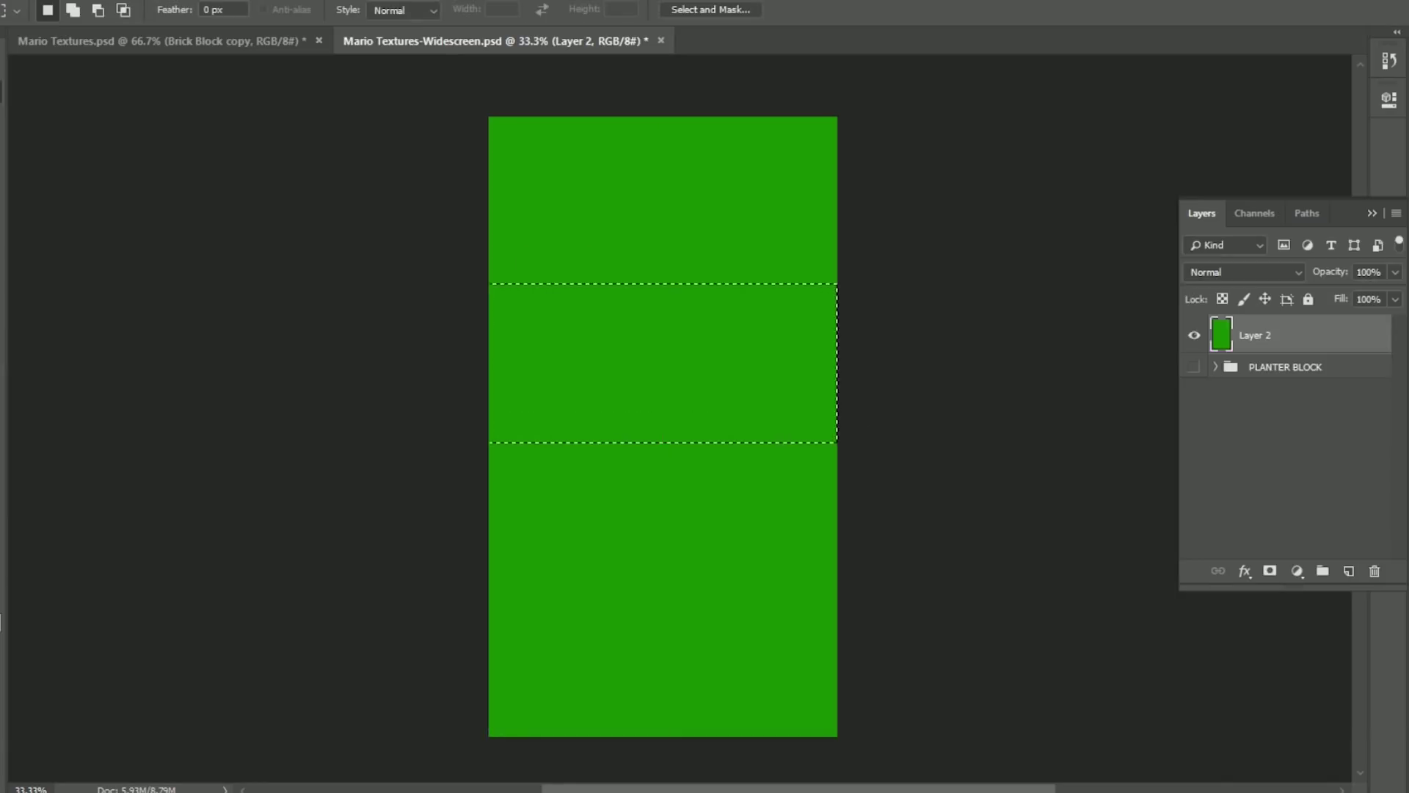
key("Return")
key("alt+BackSpace")
key("m")
key("ctrl+z")
key("ctrl+d")
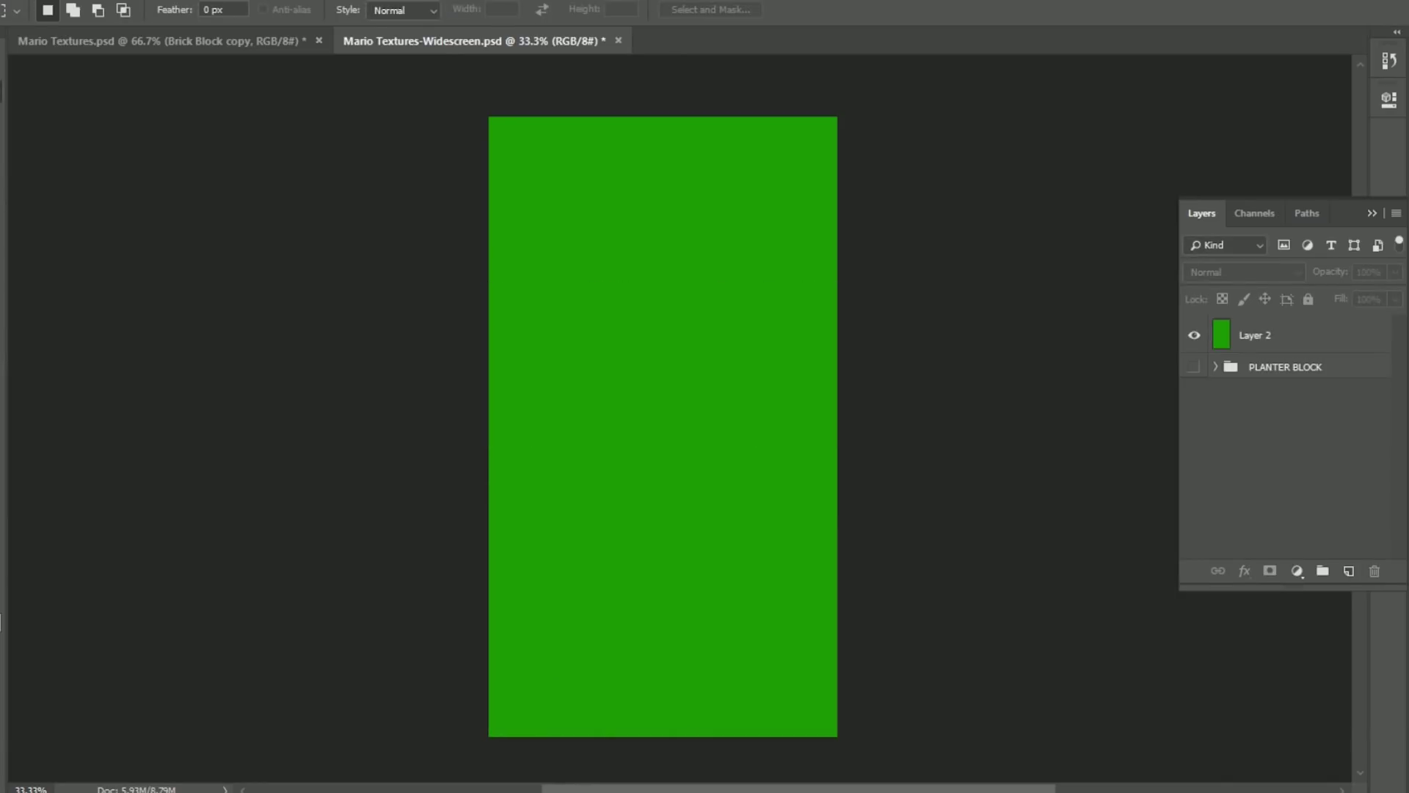
On a new layer, fill a narrow dark grey vertical strip along the canvas's right edge
key("ctrl+shift+alt+n")
mouse_move(851, 103)
left_mouse_down()
mouse_move(786, 745)
mouse_move(478, 718)
left_mouse_up()
key("g")
left_click(811, 425)
On another new layer, fill a thin dark horizontal bar along the canvas's bottom edge
key("m")
key("Return")
key("g")
key("ctrl+shift+alt+n")
left_click(661, 727)
Duplicate the bottom bar and move the copy to the canvas's top edge
key("m")
key("ctrl+j")
key("v")
left_click_drag(660, 727, 661, 125)
Widen the dark vertical strip on Layer 3 inward and fill the horizontal bars with near-black
left_click(1255, 414)
key("ctrl+t")
left_click_drag(786, 426, 755, 426)
key("Return")
key("g")
key("Return")
key("alt+BackSpace")
key("m")
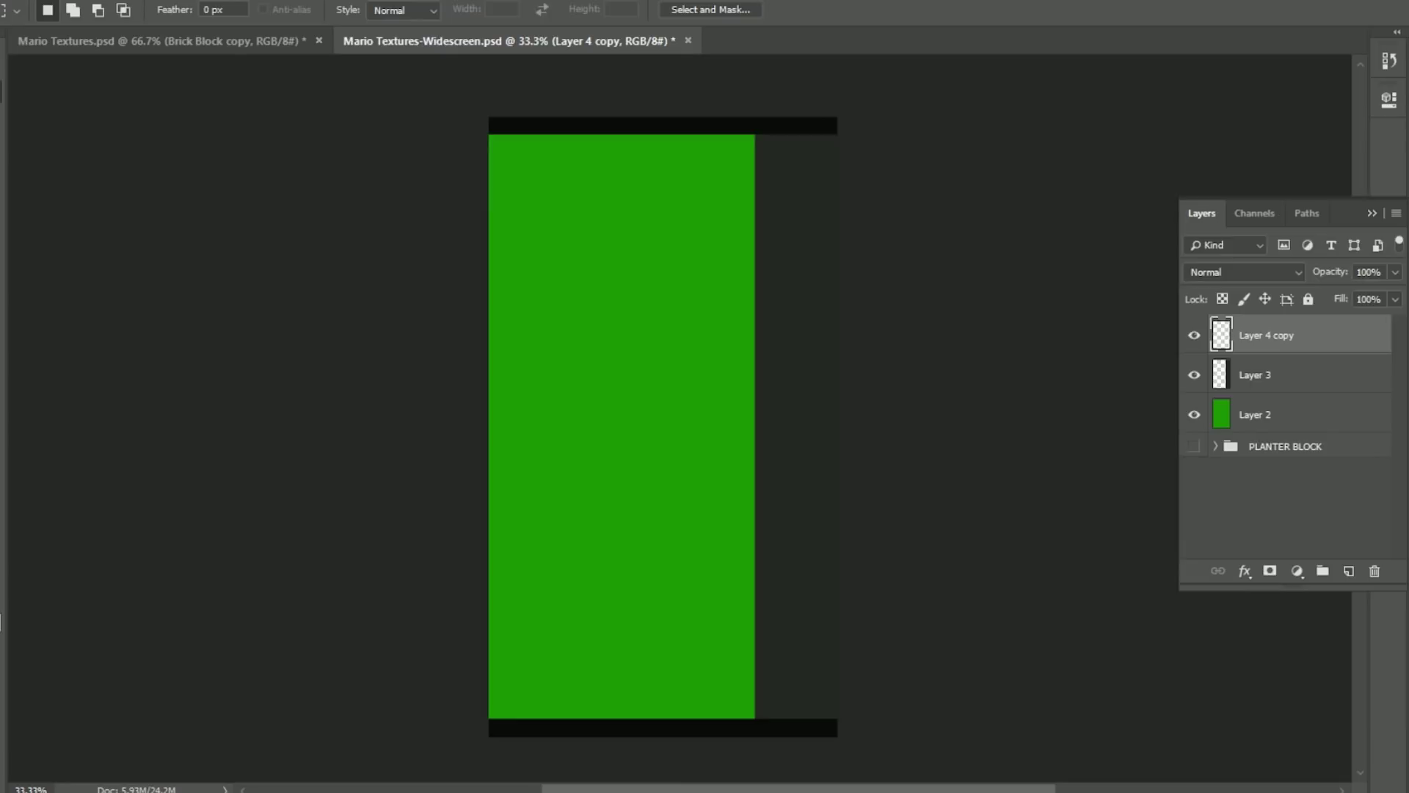
Paste the green mushroom image onto the upper green panel and delete its black background
key("ctrl+v")
key("ctrl+t")
key("Return")
key("ctrl+plus")
key("w")
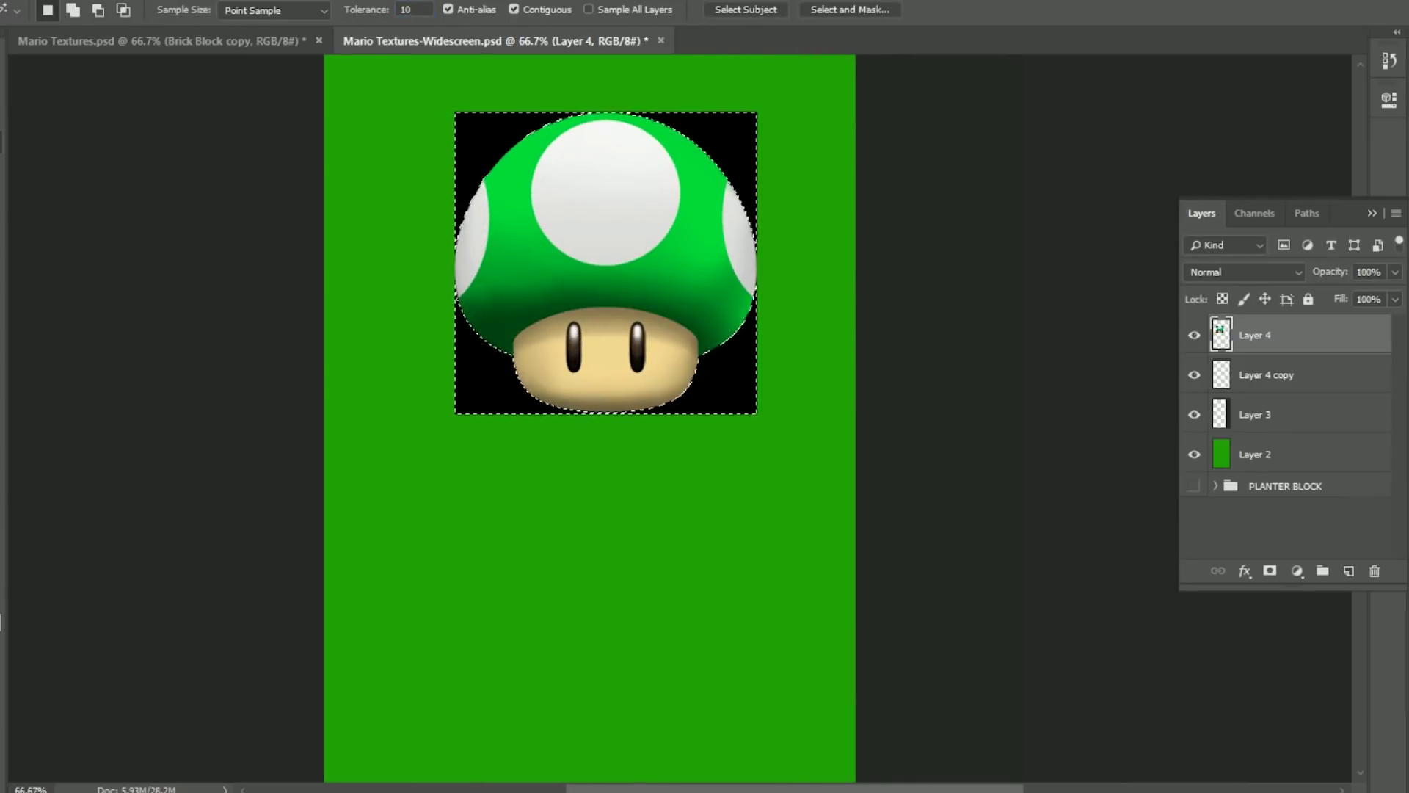
key("Delete")
key("ctrl+d")
On a new layer above the green background, fill a dark grey rectangle in the panel's lower part
key("i")
key("ctrl+minus")
left_click(1255, 454)
left_click(695, 208)
key("Return")
key("g")
key("z")
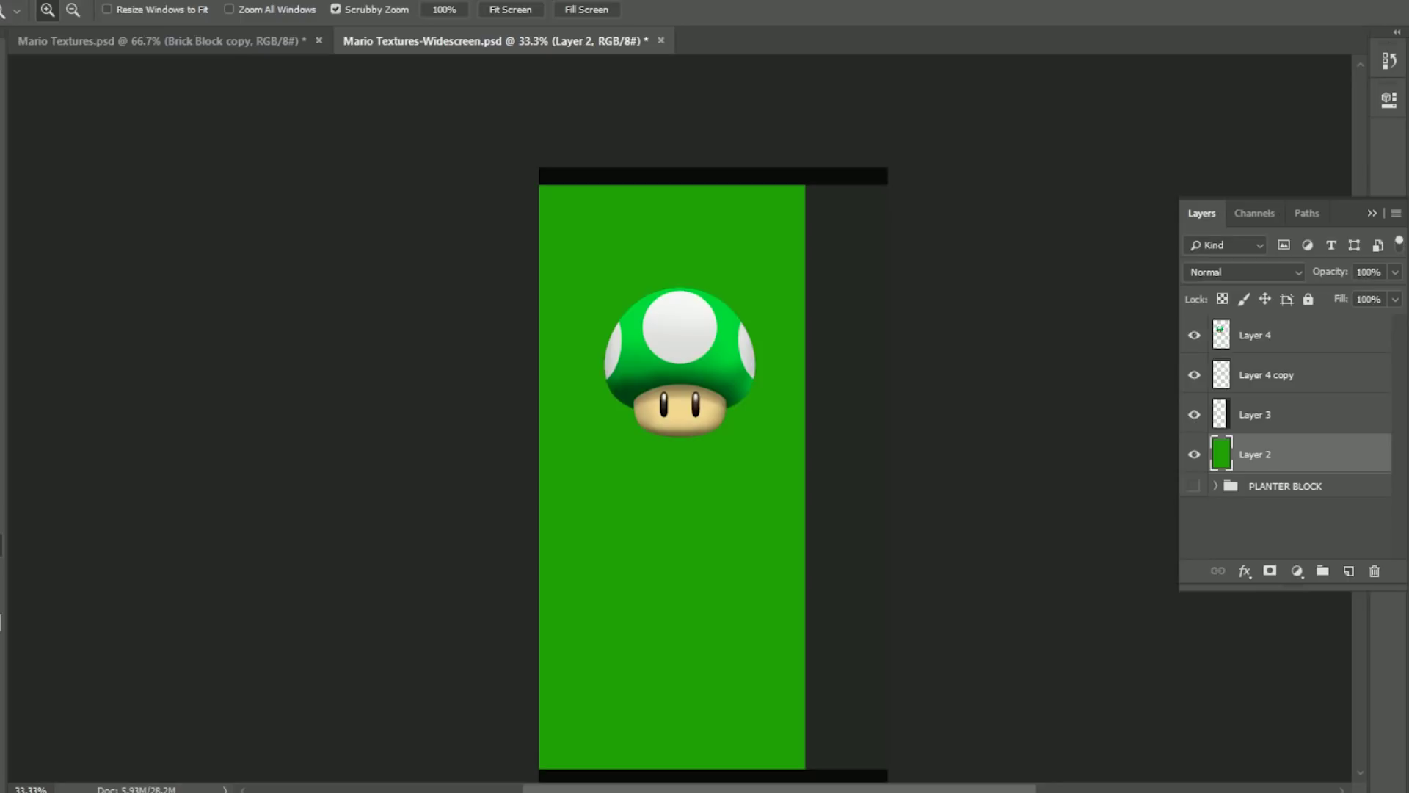
key("ctrl+plus")
key("m")
left_click_drag(452, 369, 457, 375)
key("i")
key("Return")
key("alt+BackSpace")
Duplicate the grey rectangle, fill the copy with black and scale it to 80.87% height inside the original
key("ctrl+j")
key("z")
left_click(720, 616)
key("alt+BackSpace")
key("ctrl+t")
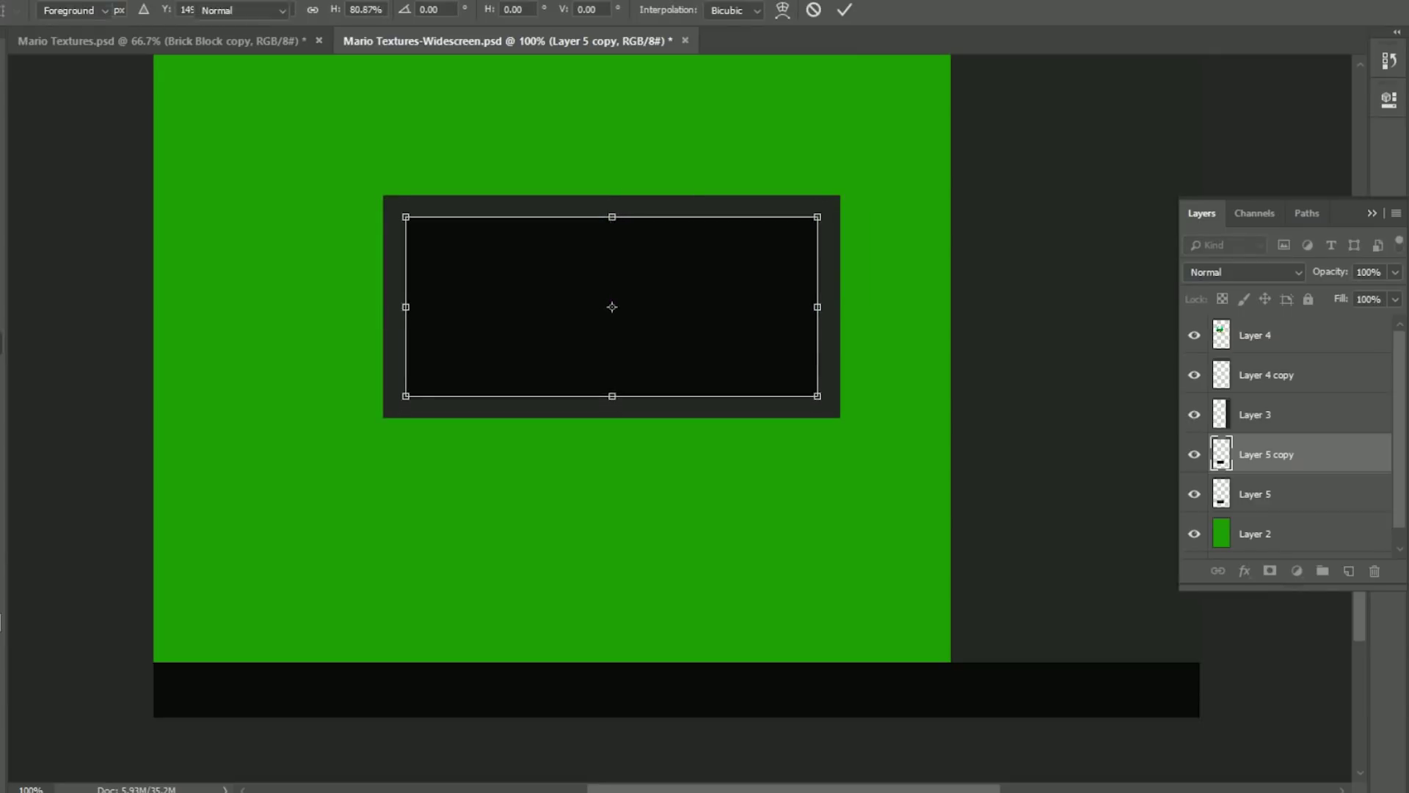
key("Return")
key("ctrl+minus")
key("ctrl+minus")
key("ctrl+minus")
key("ctrl+plus")
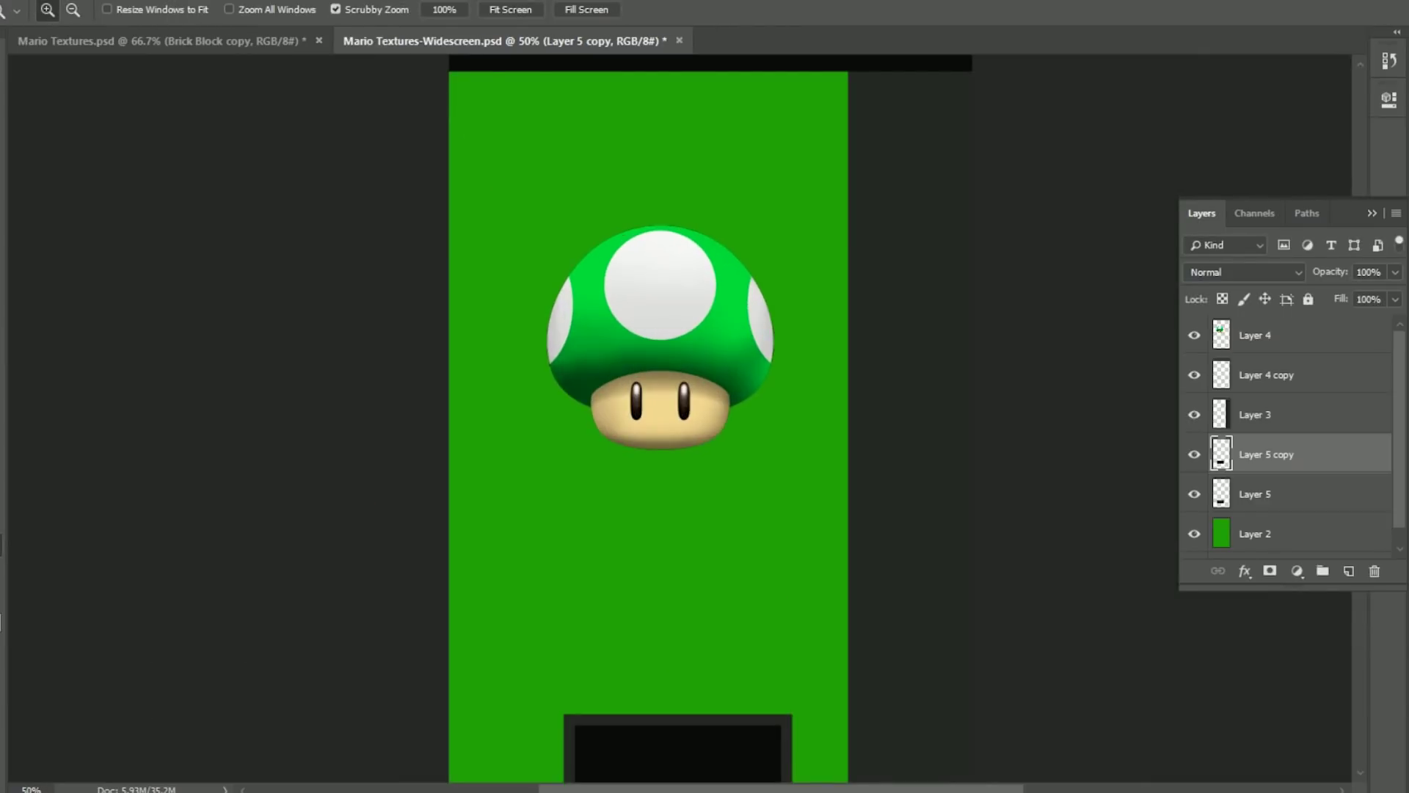
left_click(1255, 335)
key("w")
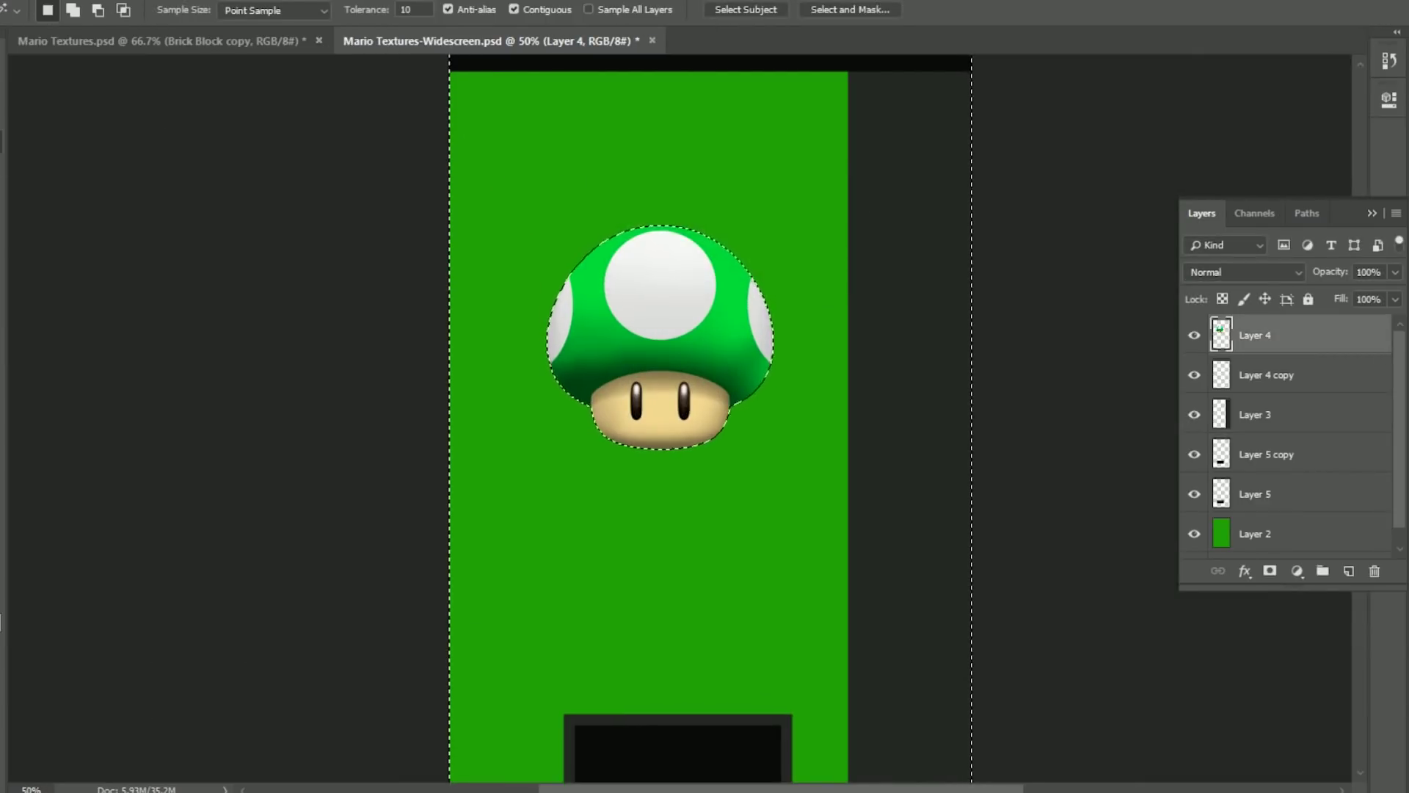
key("m")
Paste the bubble image, rotate it -90 degrees and place it over the lower left part of the green panel
key("ctrl+v")
key("ctrl+t")
left_click_drag(903, 645, 685, 730)
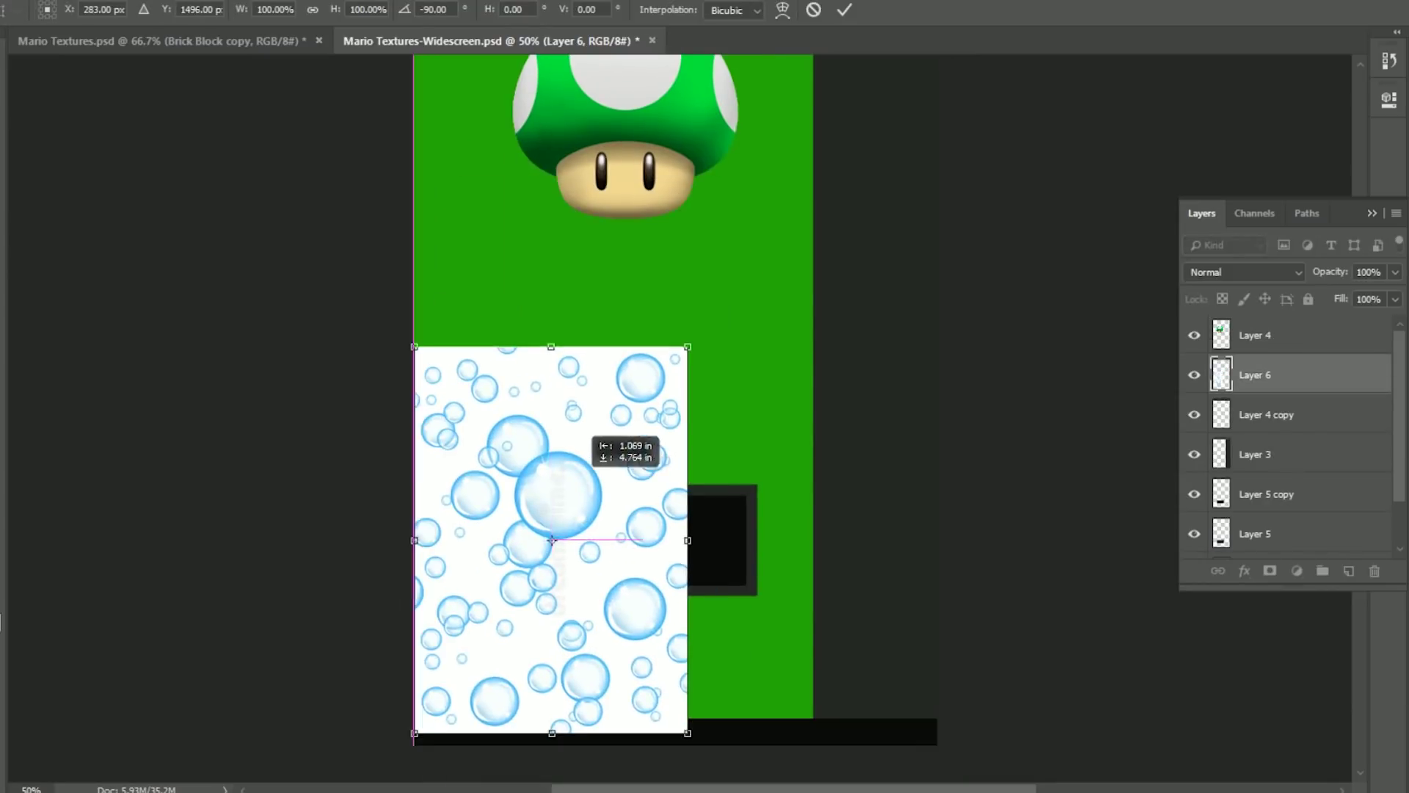
key("Return")
Move the bubble layer down to just above the green background and set its blend mode to Multiply
key("ctrl+bracketleft")
key("ctrl+bracketleft")
key("ctrl+bracketleft")
key("ctrl+bracketleft")
key("shift+alt+m")
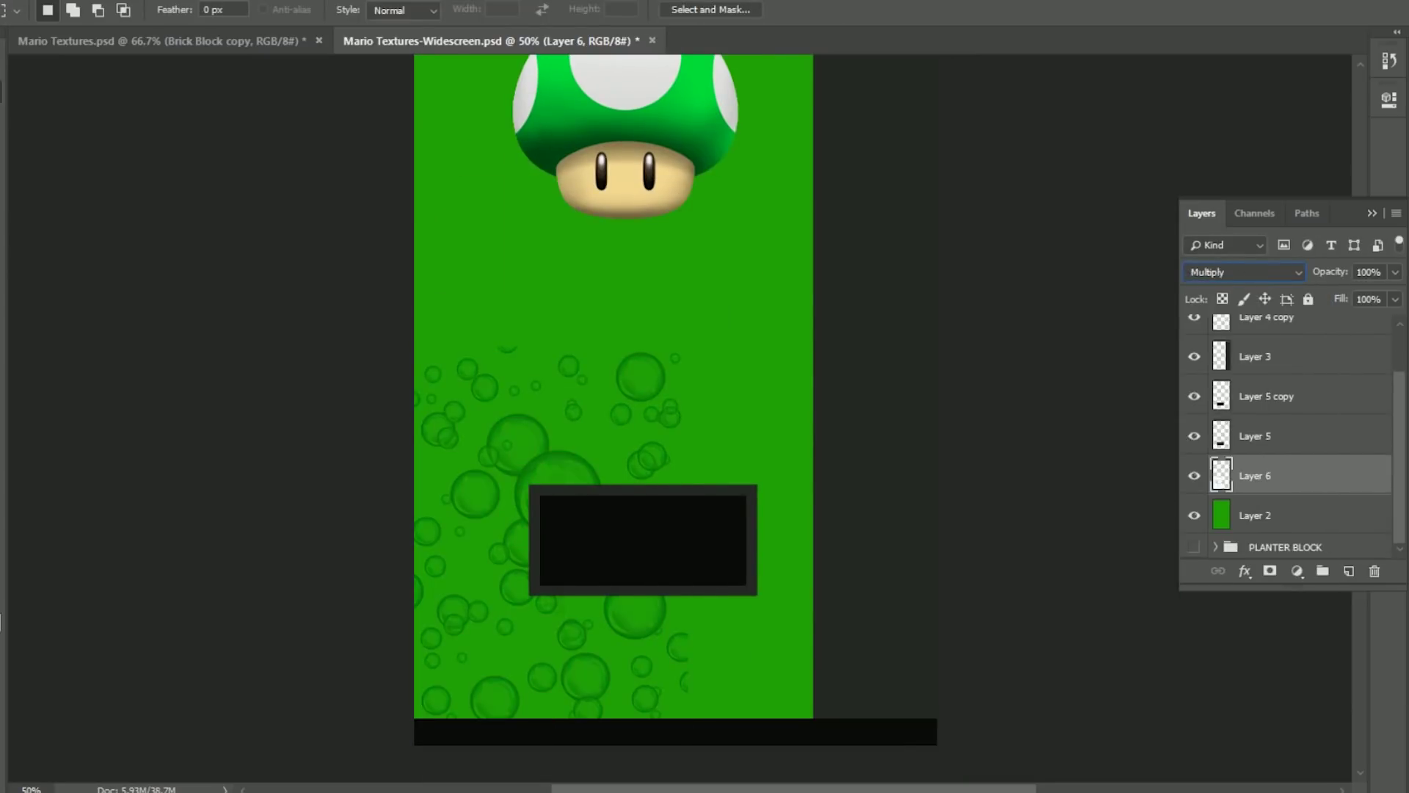
Duplicate the bubble layer, move the copy up the panel and set its blend mode to Normal
key("ctrl+j")
key("v")
left_click_drag(547, 477, 547, 272)
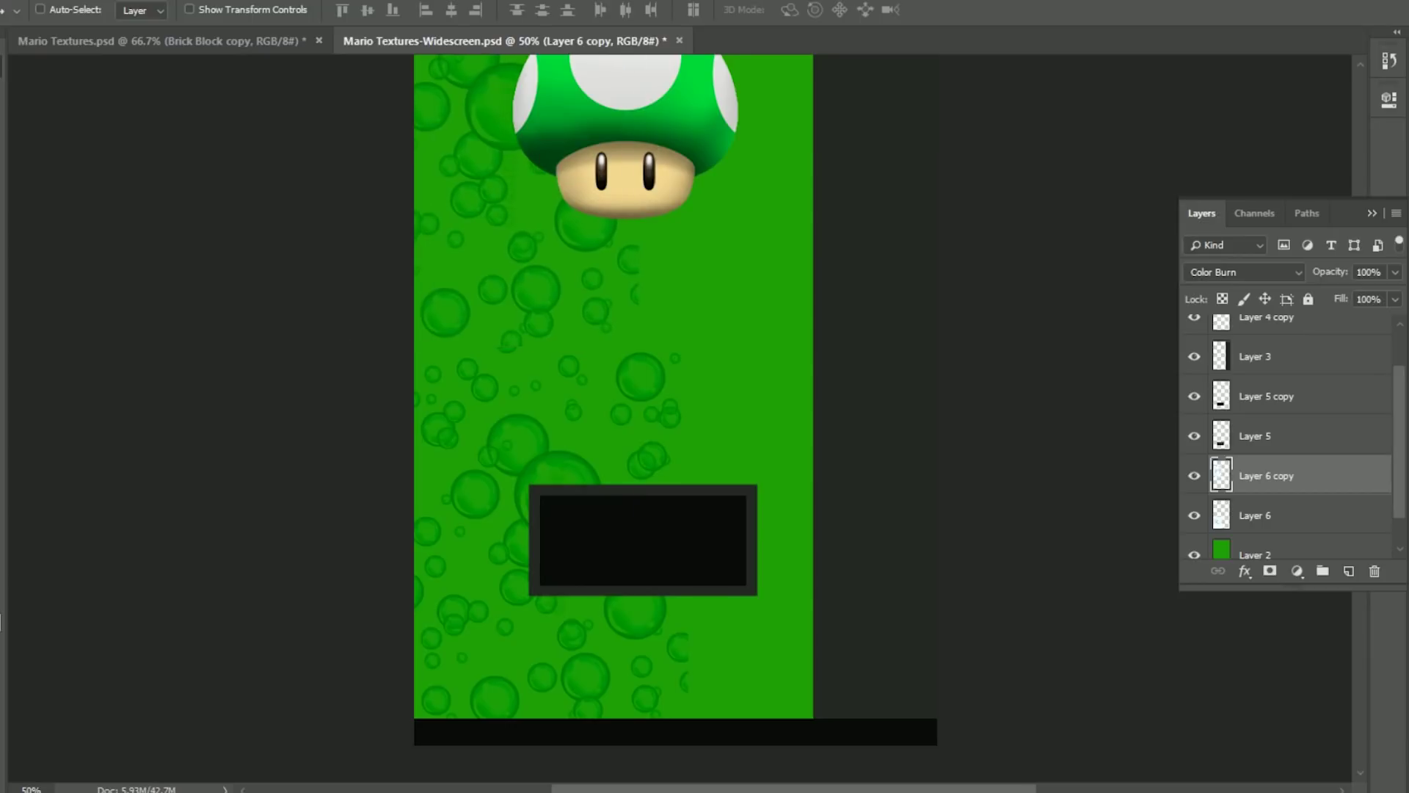
scroll(613, 367, "up", 3)
key("shift+alt+n")
Duplicate the bubble pattern upward and sideways to cover the whole green panel, and set it to Multiply
key("ctrl+minus")
key("ctrl+j")
left_click_drag(544, 441, 528, 250)
key("ctrl+j")
left_click_drag(690, 441, 775, 441)
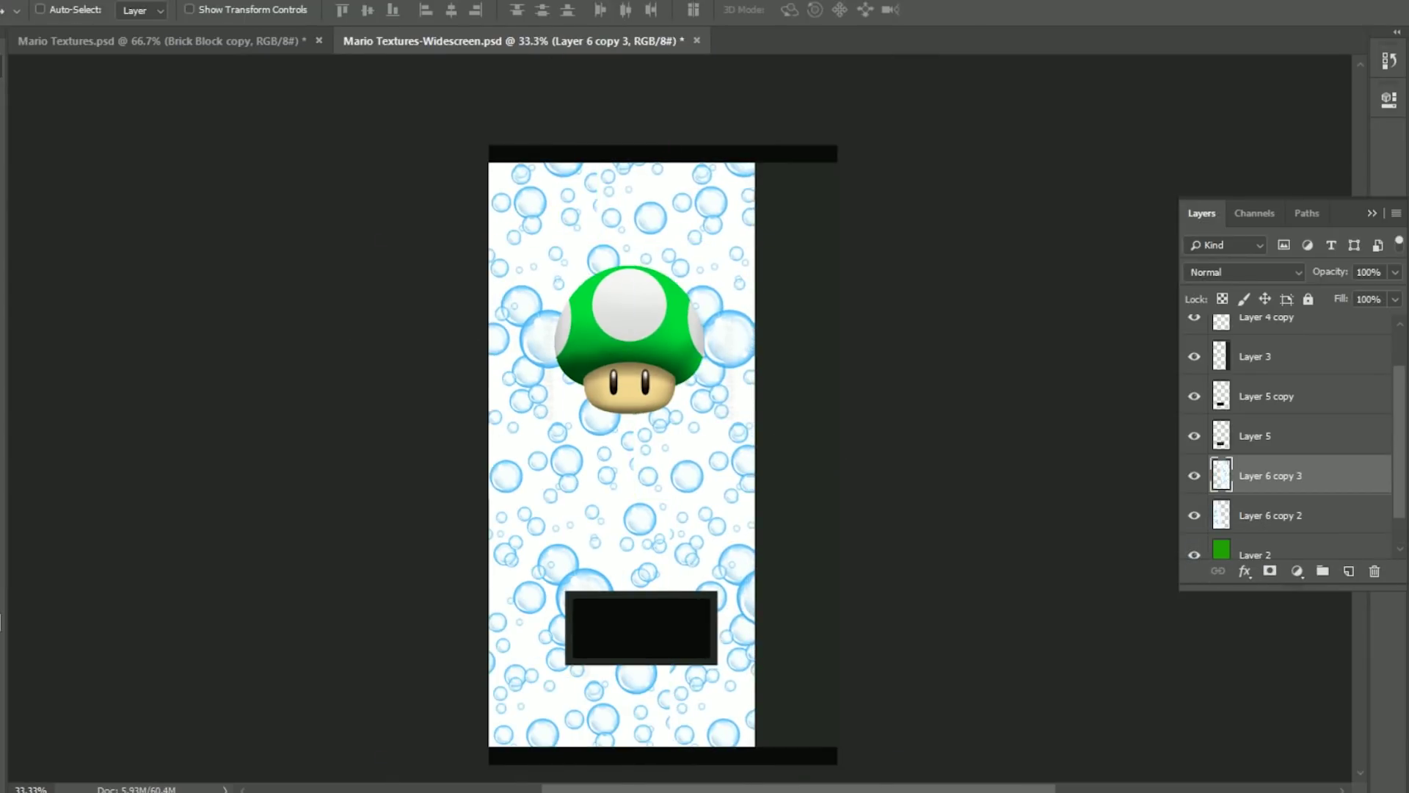
key("shift+alt+m")
Give the mushroom layer a 16 px black inside stroke and a second 21 px white outside stroke
key("ctrl+plus")
key("alt+shift+bracketright")
left_click(895, 265)
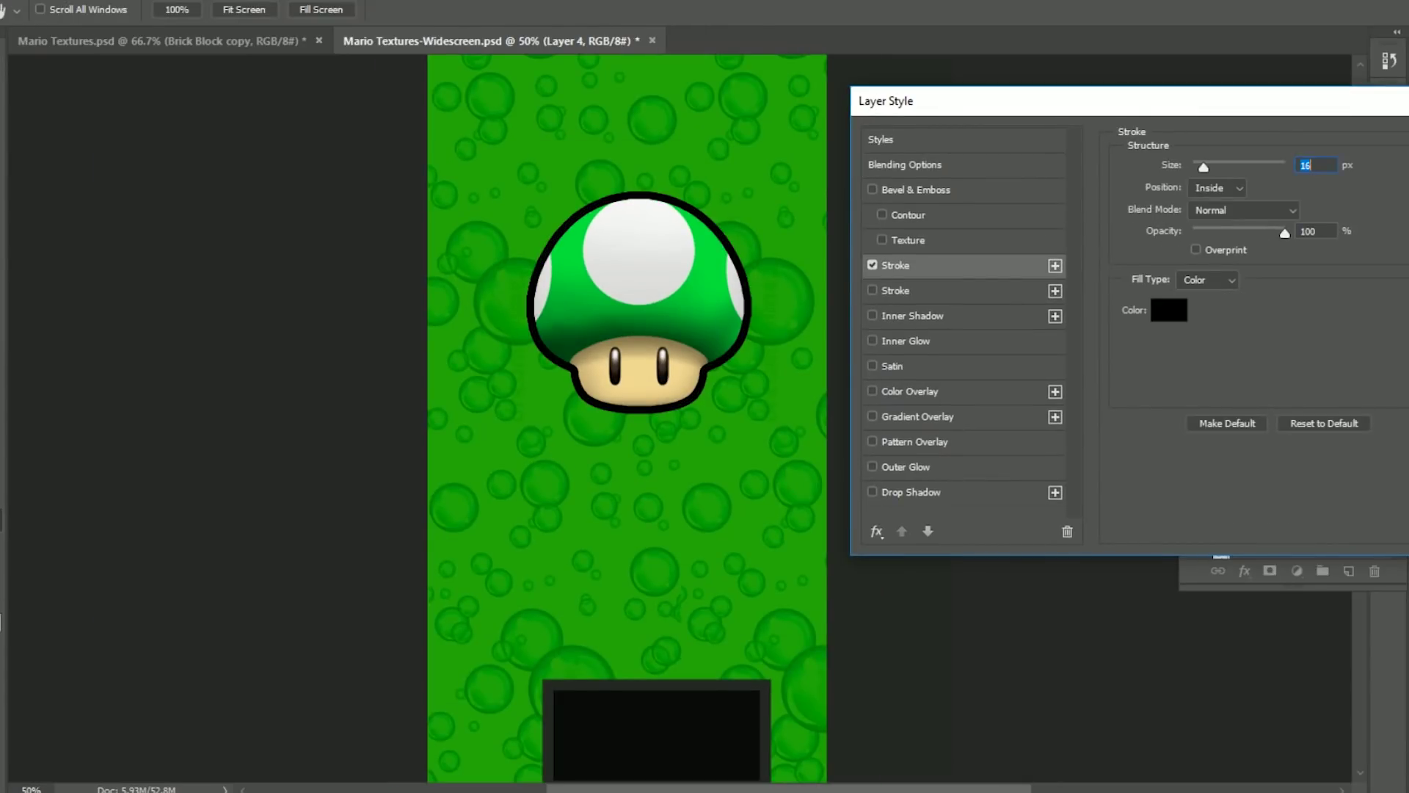
left_click(872, 290)
left_click(1168, 310)
left_click(928, 129)
type("21")
key("Tab")
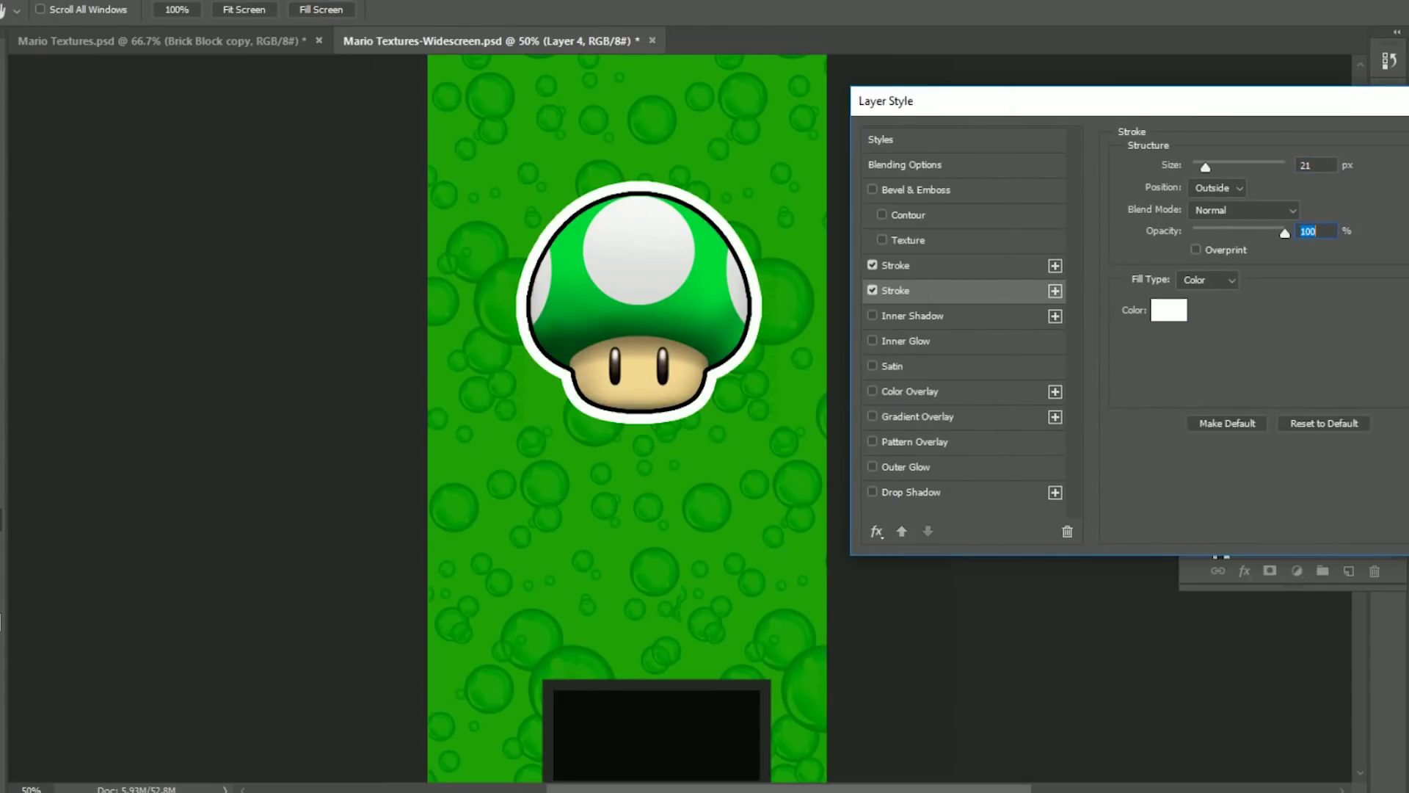
Add a drop shadow to the mushroom with 86% opacity, angle 108, distance 32, spread 13 and size 32, and move the mushroom up
left_click(911, 492)
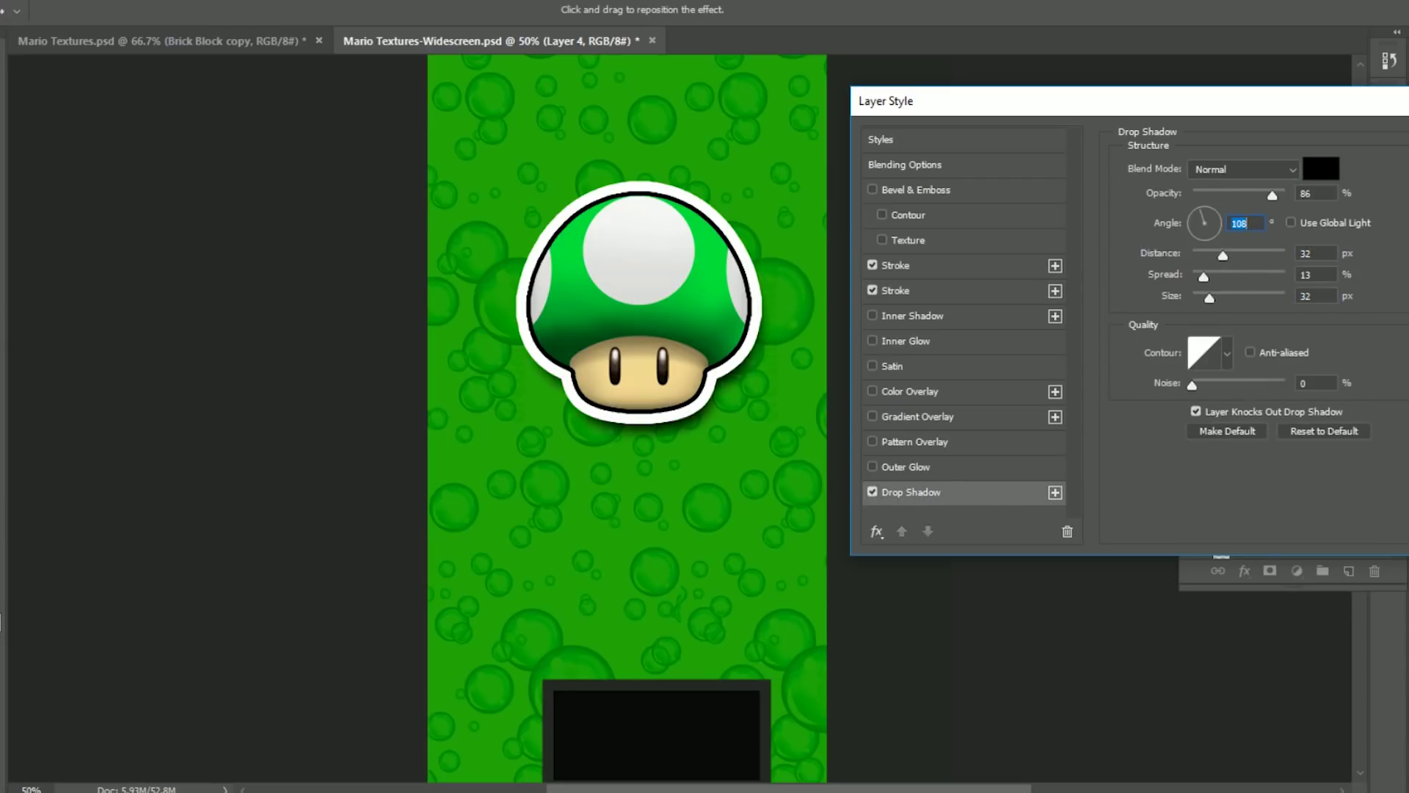
key("Return")
key("ctrl+minus")
left_click_drag(600, 442, 600, 387)
Add the two-line text "1UP SODAS" below the mushroom in 8BIT WONDER at 72 pt
left_click(600, 388)
left_click(465, 10)
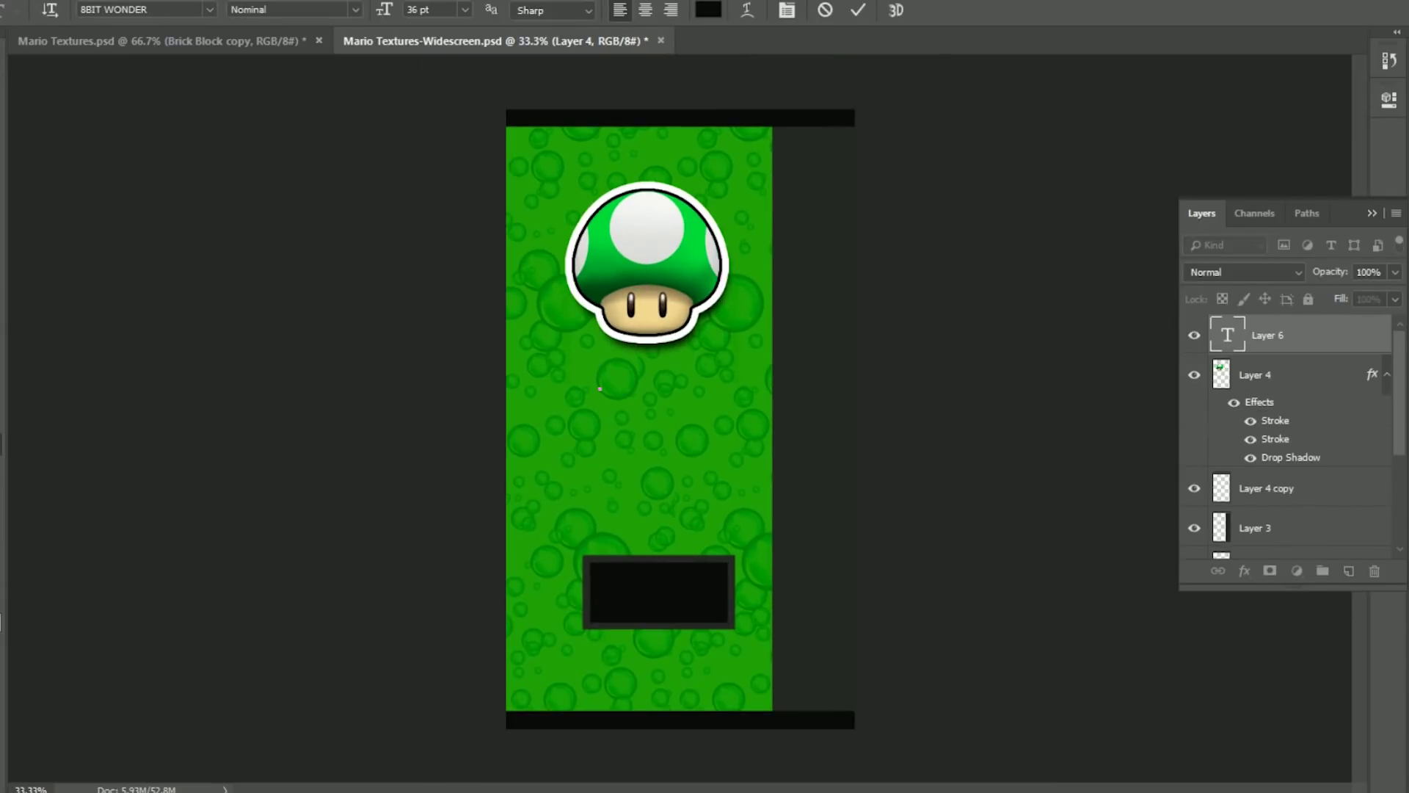
left_click(433, 261)
type("1UP")
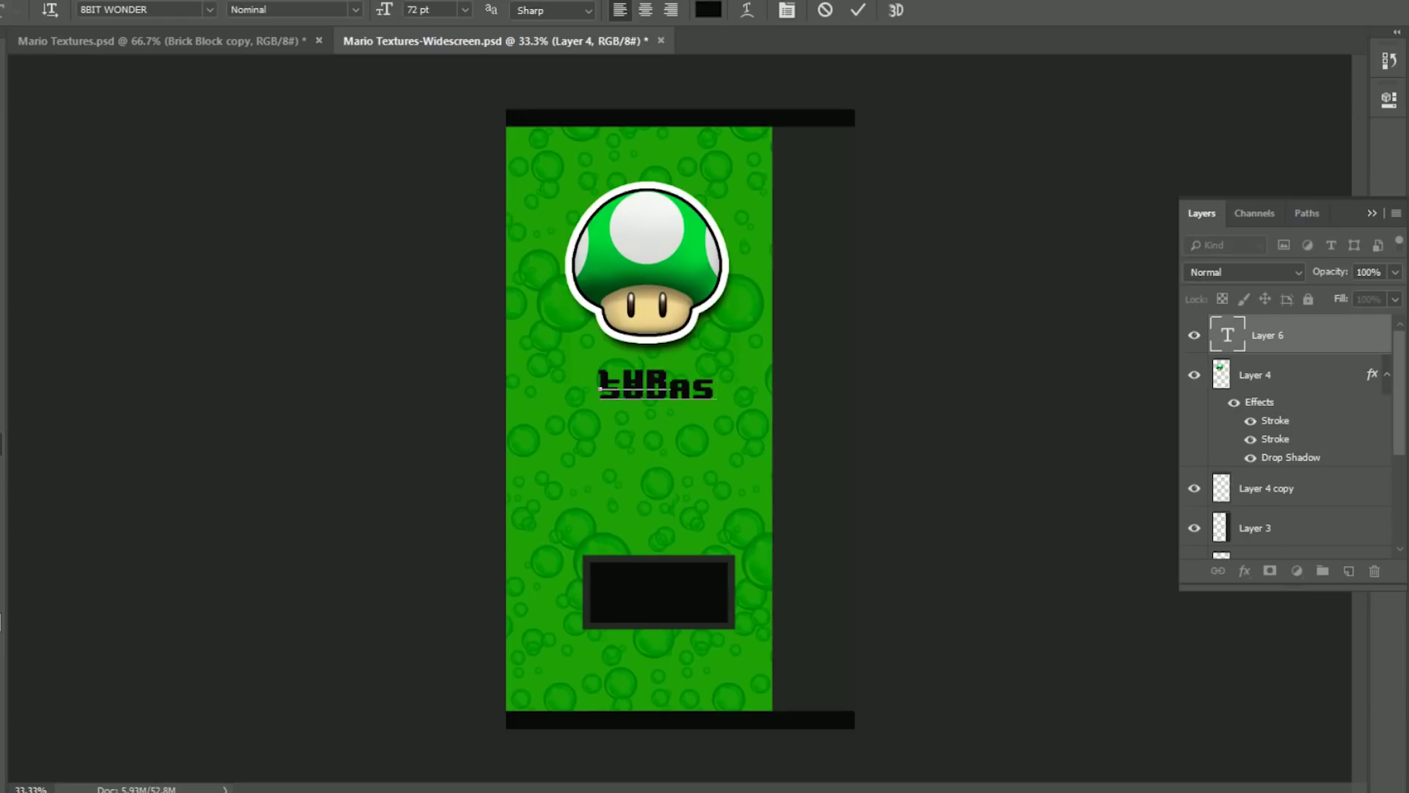
Show the character settings, centre-align the text and increase its line spacing to separate the two lines
key("F7")
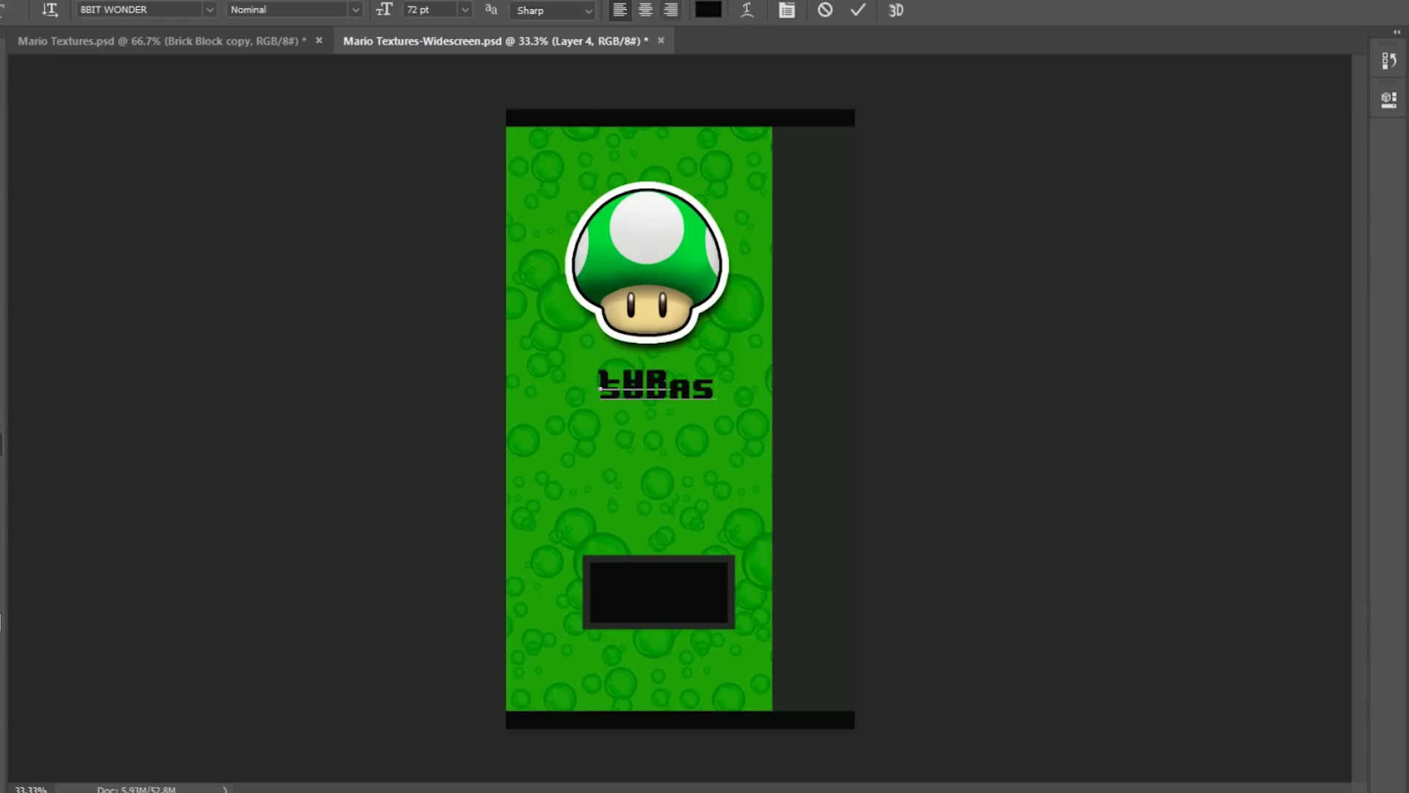
left_click(787, 9)
key("Return")
key("ctrl+shift+c")
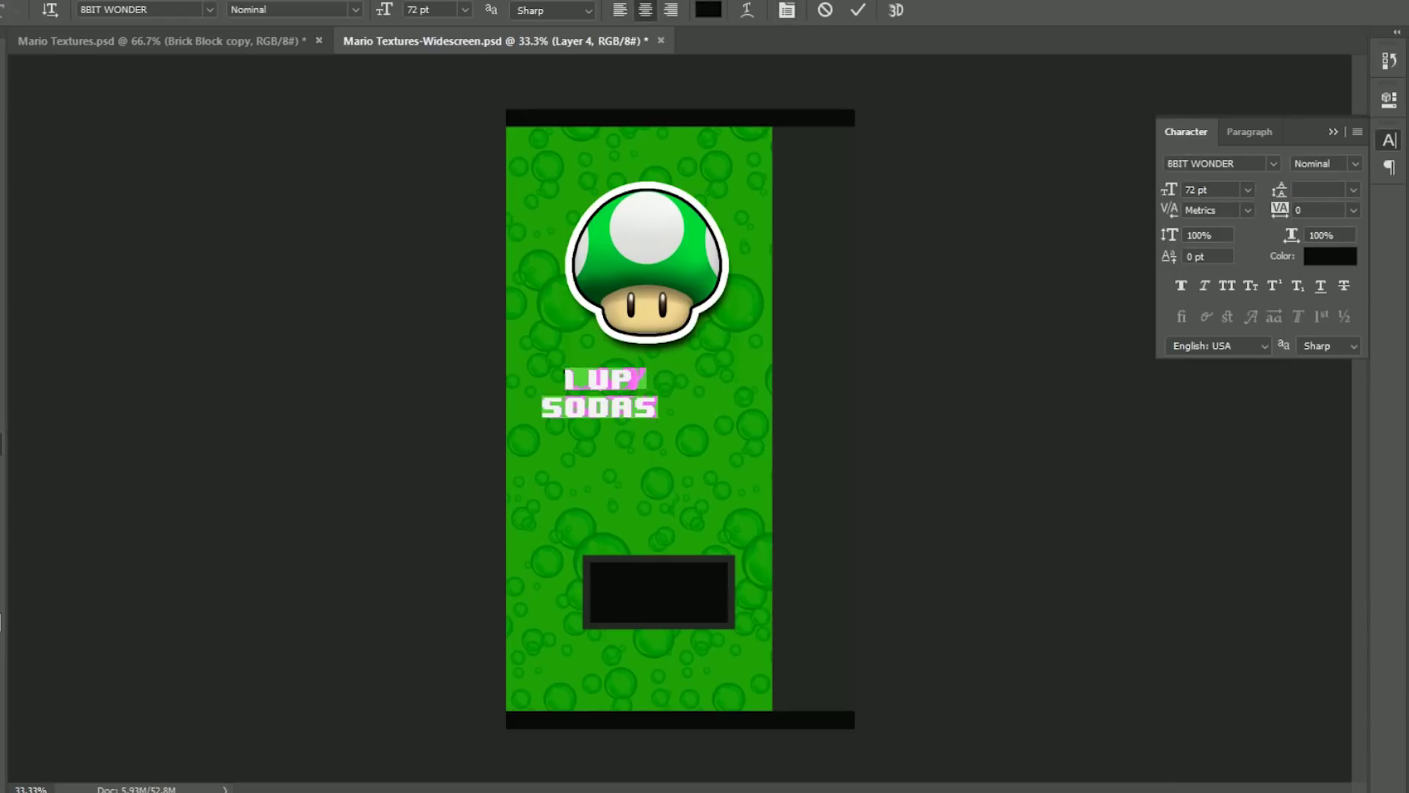
Enlarge the "1 UP" line of the text to 166 pt
left_click(602, 355, "ctrl")
key("BackSpace")
key("Left")
Tighten the letter spacing of the "1 UP" line so that the U and P sit together
key("shift+Right")
key("shift+Right")
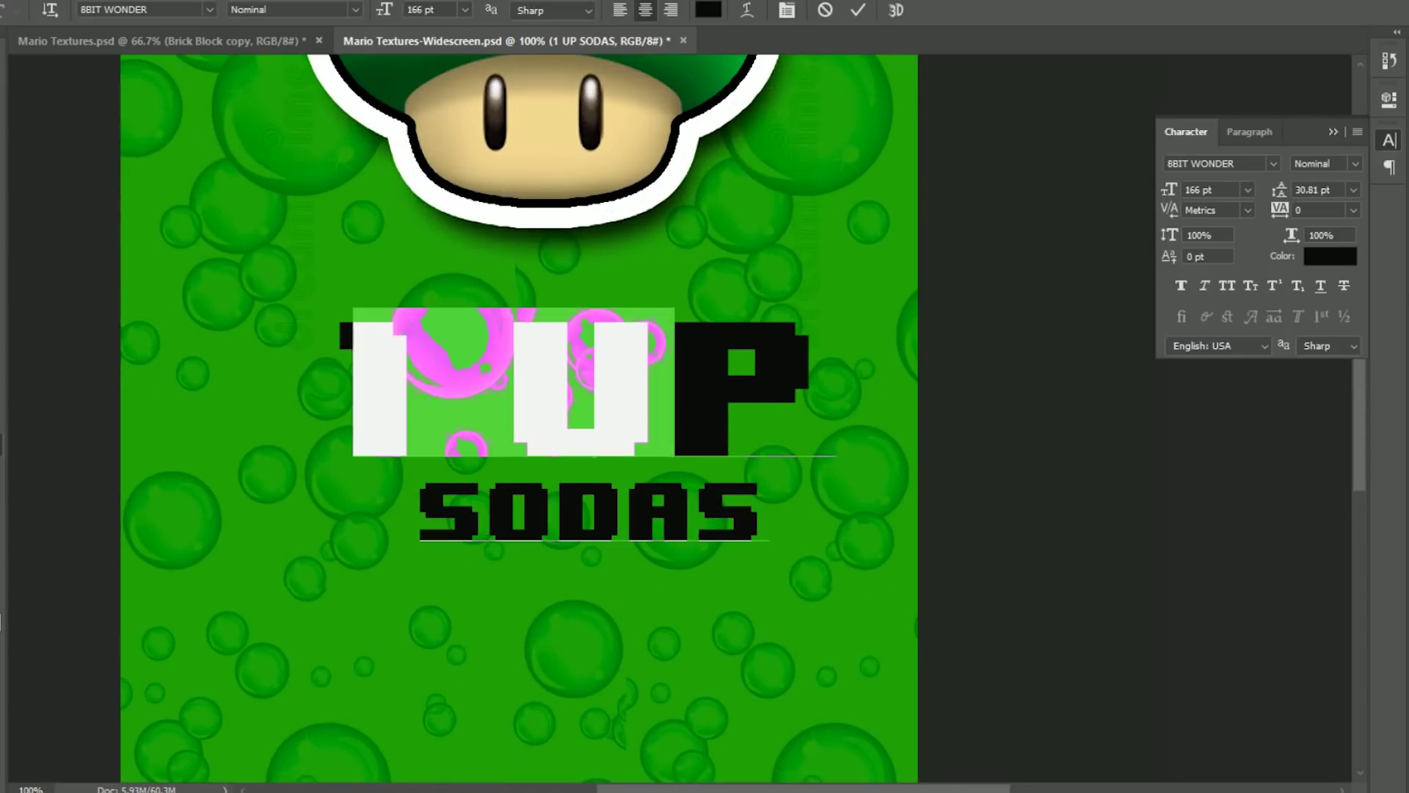
key("alt+Left")
key("alt+Left")
key("alt+Left")
key("alt+Left")
key("alt+Left")
key("alt+Left")
key("alt+Left")
key("alt+Left")
key("Right")
key("shift+Right")
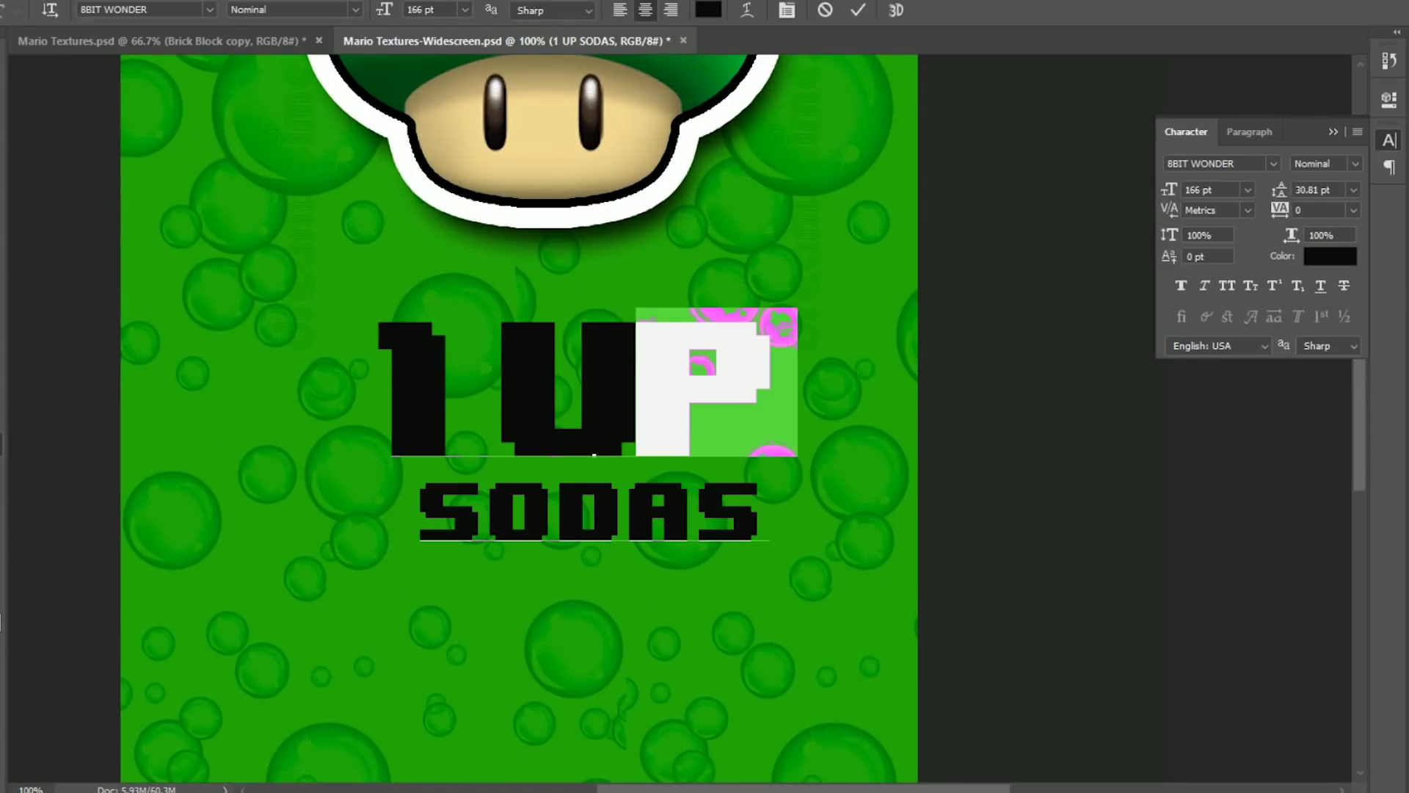
key("shift+Left")
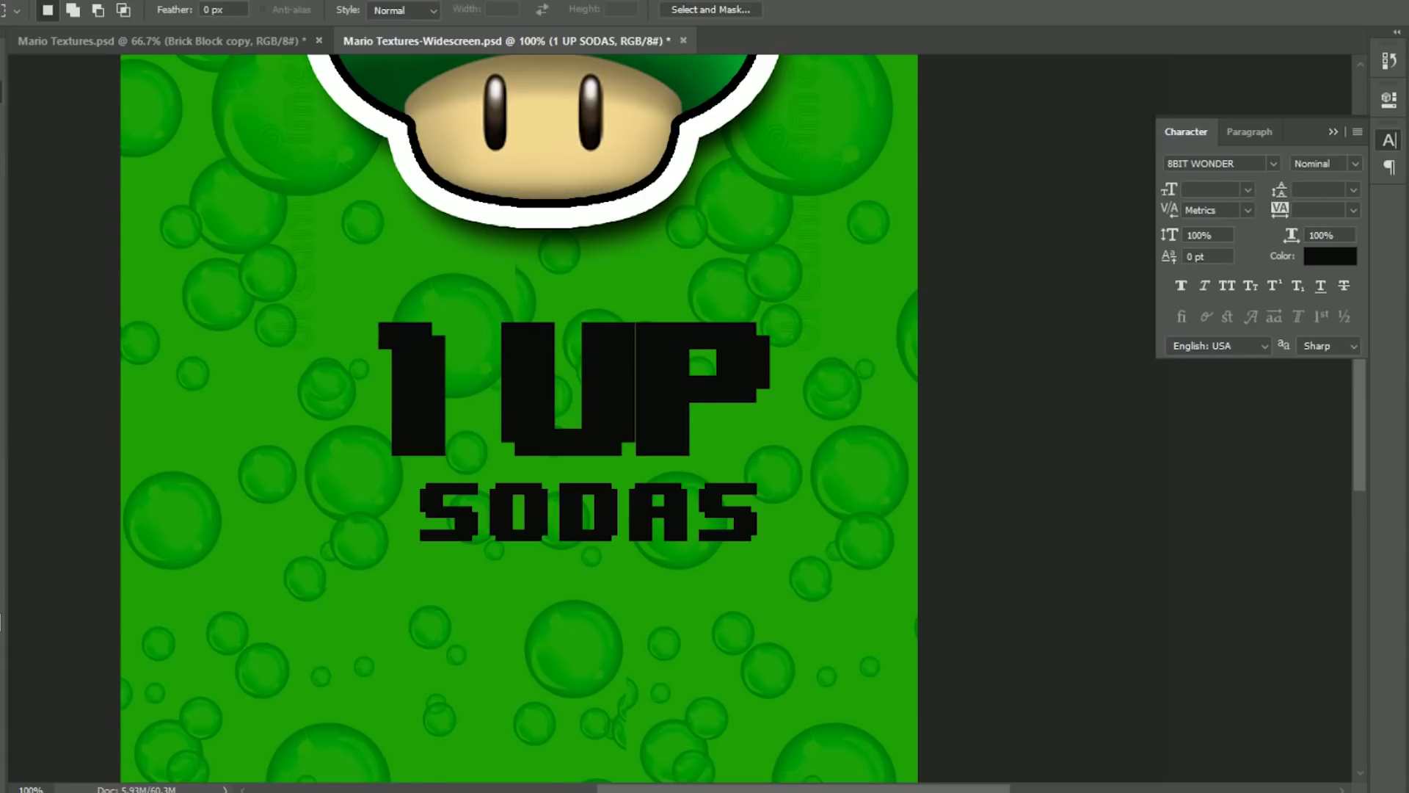
Reopen the text for editing and remove the space between the 1 and UP
left_click(667, 384, "ctrl")
type("1")
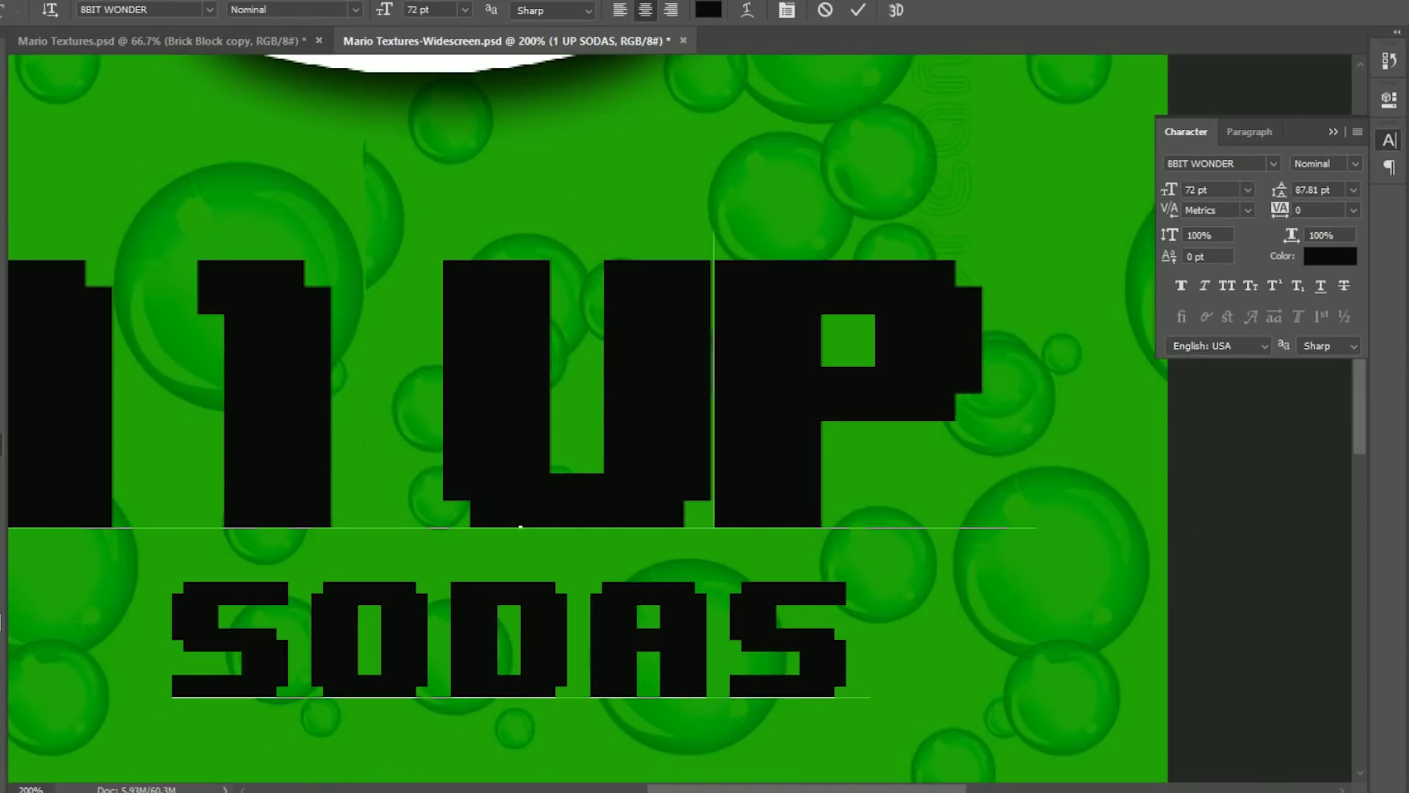
key("BackSpace")
key("alt+Left")
key("alt+Right")
key("alt+Right")
Adjust the letter spacing of "1UP" to leave a small gap between the U and the P
key("shift+Right")
key("shift+Right")
key("alt+Right")
key("alt+Right")
key("alt+Right")
key("alt+Right")
key("alt+Left")
key("alt+Left")
key("alt+Left")
key("alt+Left")
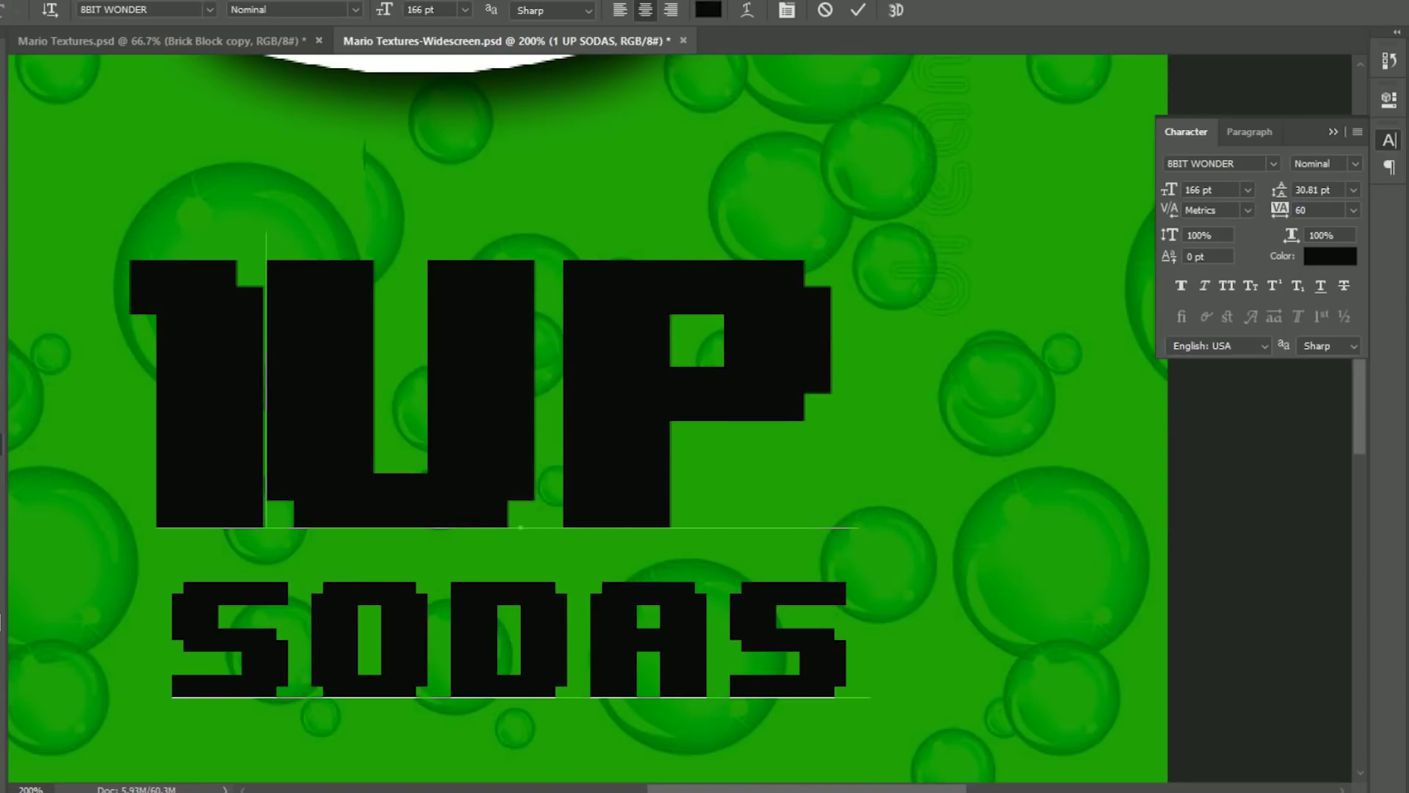
Set the tracking of the 1 in "1UP" to 80 and finish editing the text
key("shift+Right")
key("alt+Right")
key("alt+Right")
key("alt+Right")
key("alt+Right")
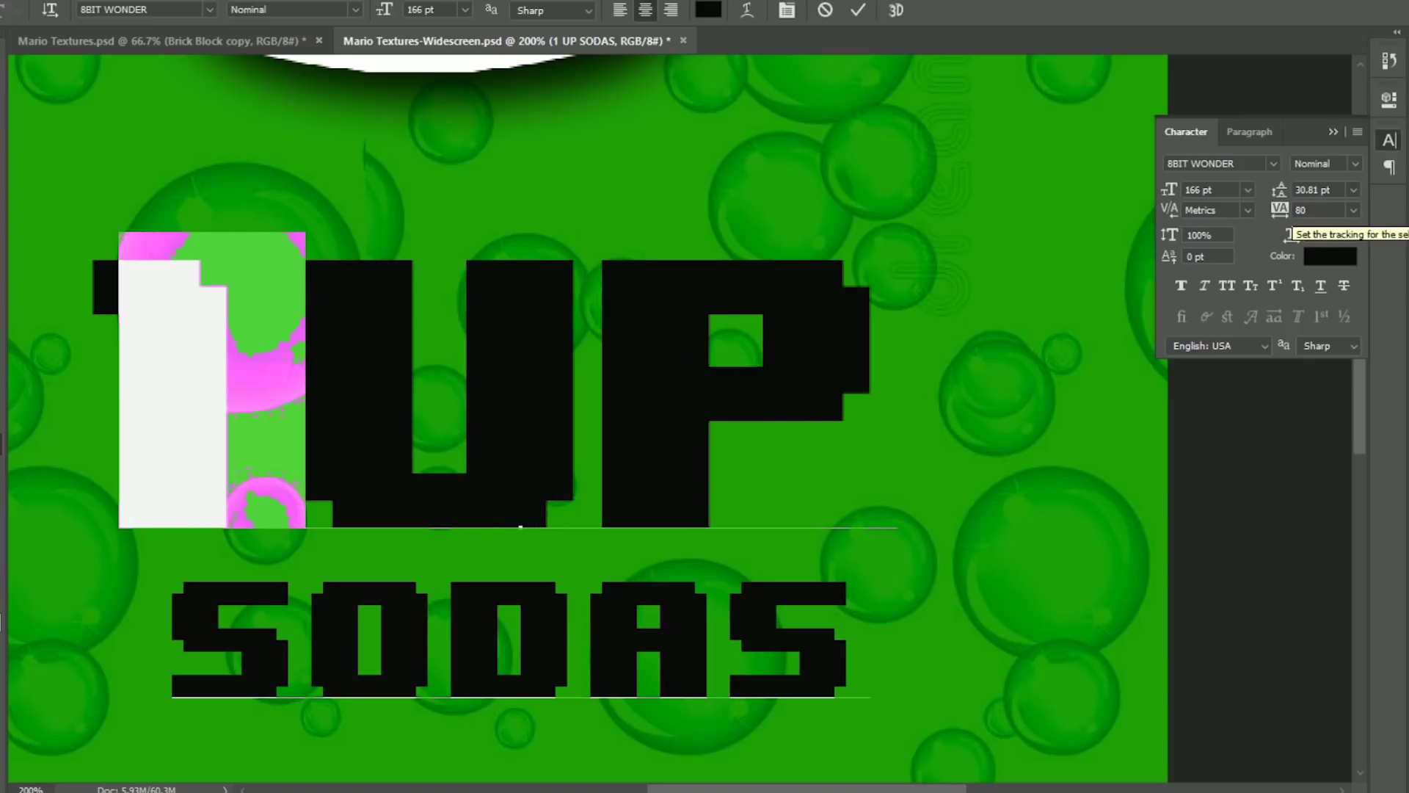
key("ctrl+minus")
key("Down")
key("ctrl+Return")
Enlarge the "1UP SODAS" text to about 140% and rotate it about 12° counterclockwise below the mushroom
key("z")
key("ctrl+minus")
key("ctrl+minus")
key("ctrl+minus")
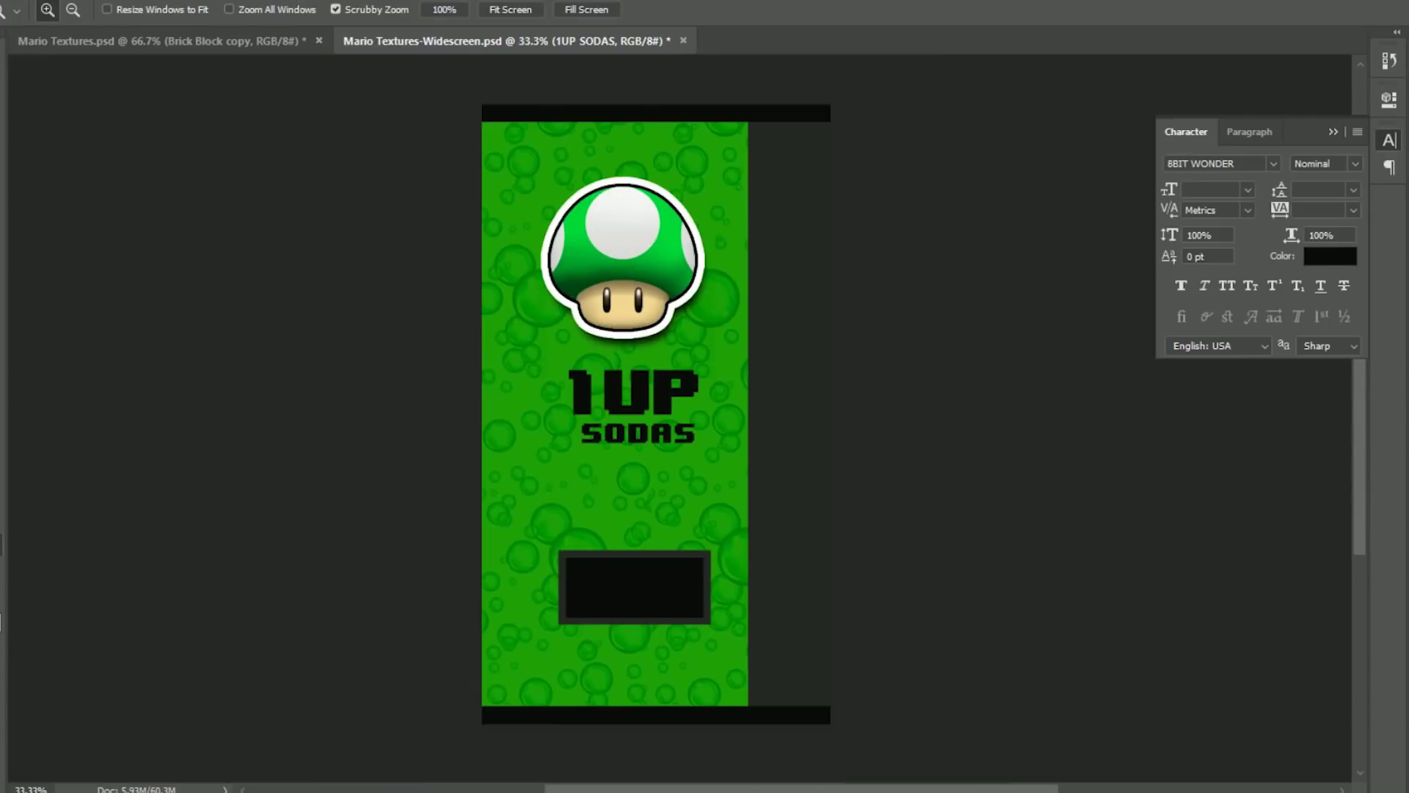
key("ctrl+plus")
key("ctrl+plus")
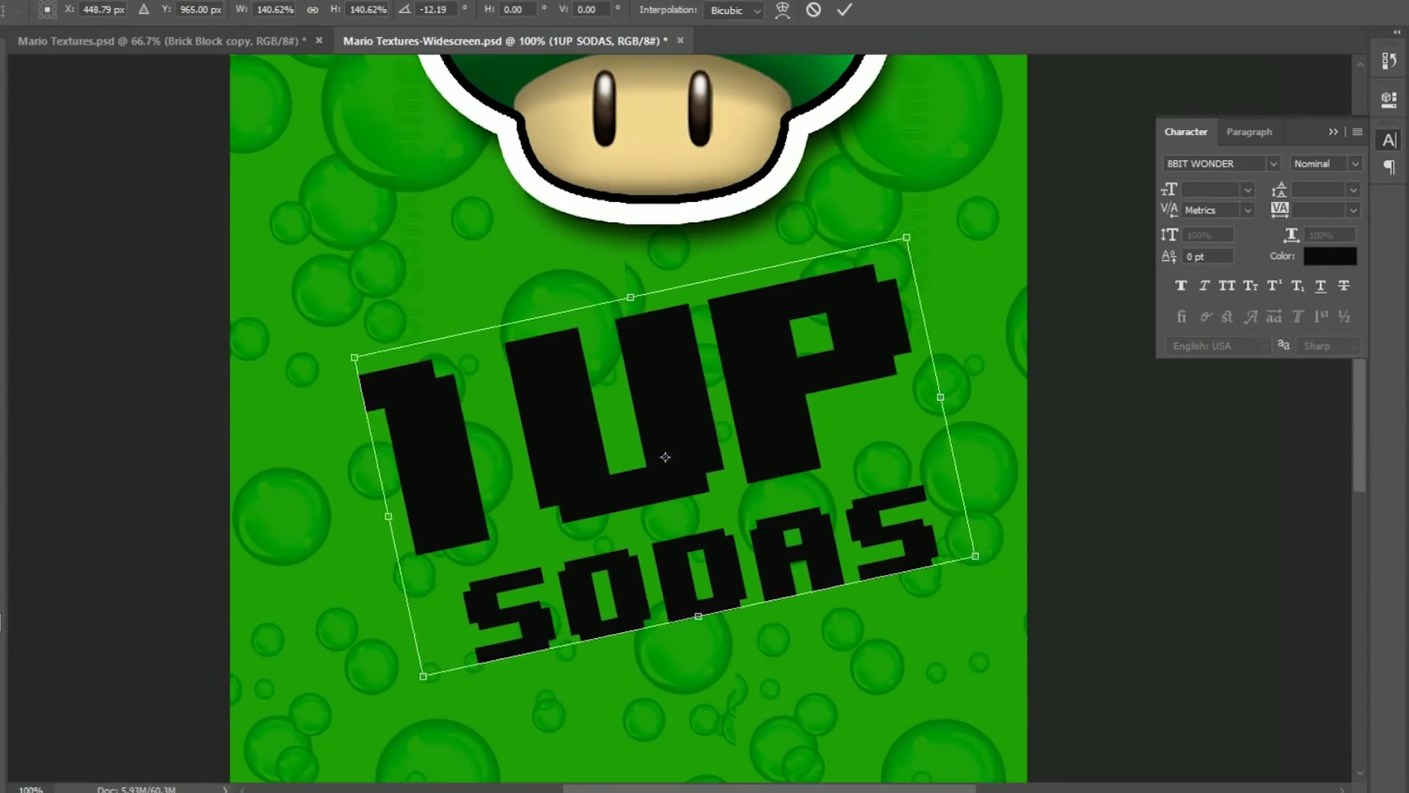
key("Return")
Transform the "1UP SODAS" text again to reduce its tilt slightly
key("ctrl+minus")
key("ctrl+minus")
key("ctrl+minus")
key("ctrl+plus")
key("ctrl+t")
key("Return")
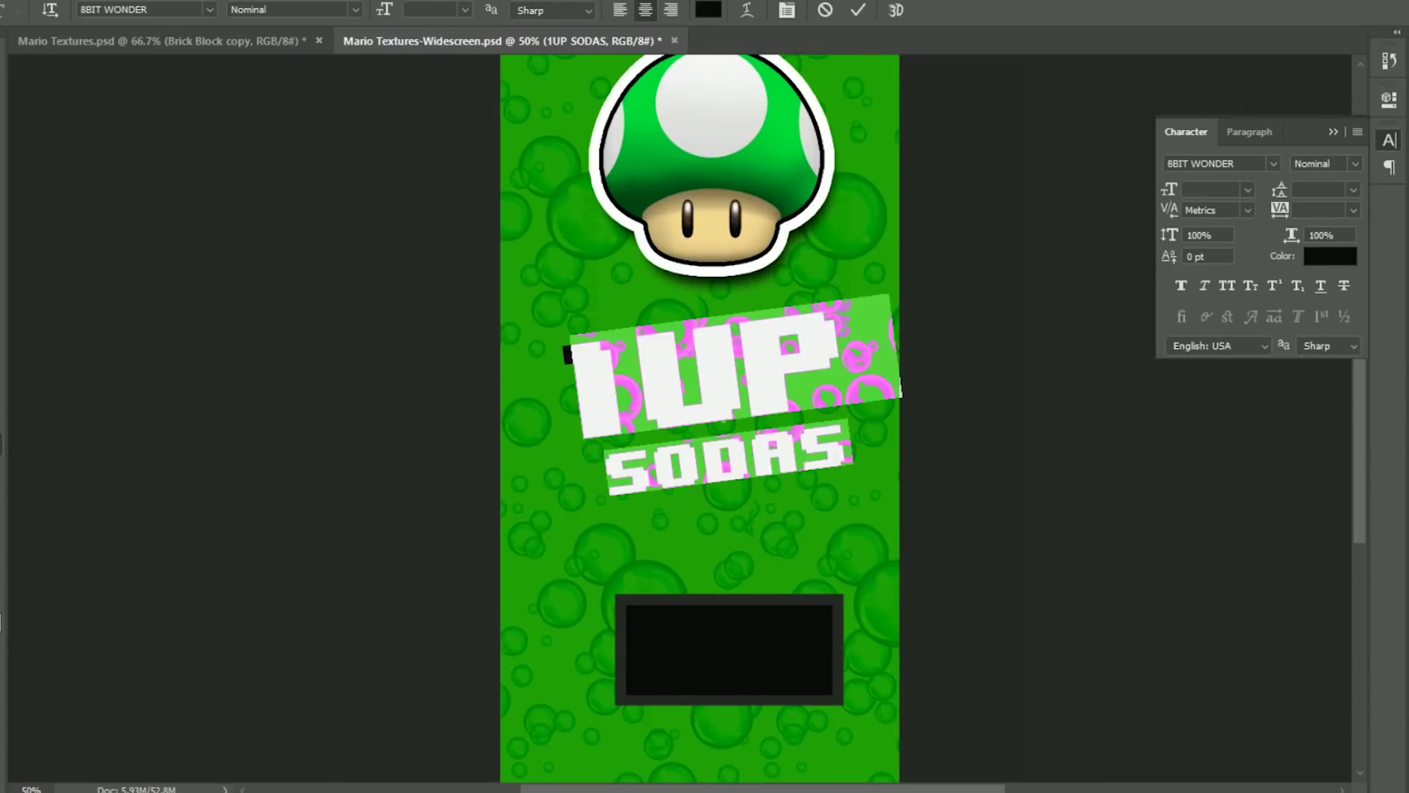
Recolor the "1UP SODAS" text white and add a black outside stroke with size 16
key("ctrl+Return")
key("v")
key("F7")
double_click(1321, 328)
left_click(963, 275)
key("Down")
key("Down")
key("Down")
key("Down")
key("Down")
key("Down")
key("Down")
key("Down")
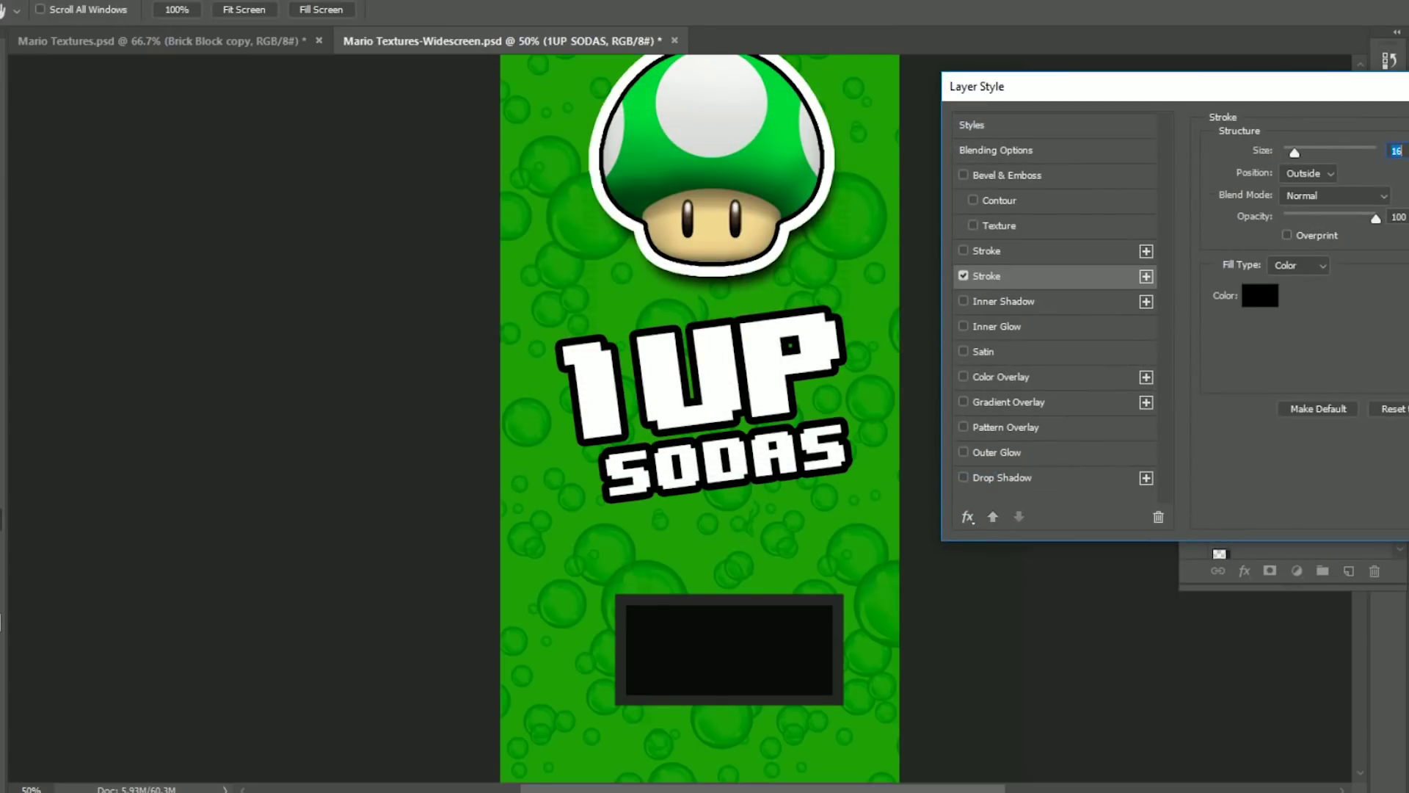
Add a smooth inner Bevel & Emboss with size 4 to the "1UP SODAS" text
left_click(964, 175)
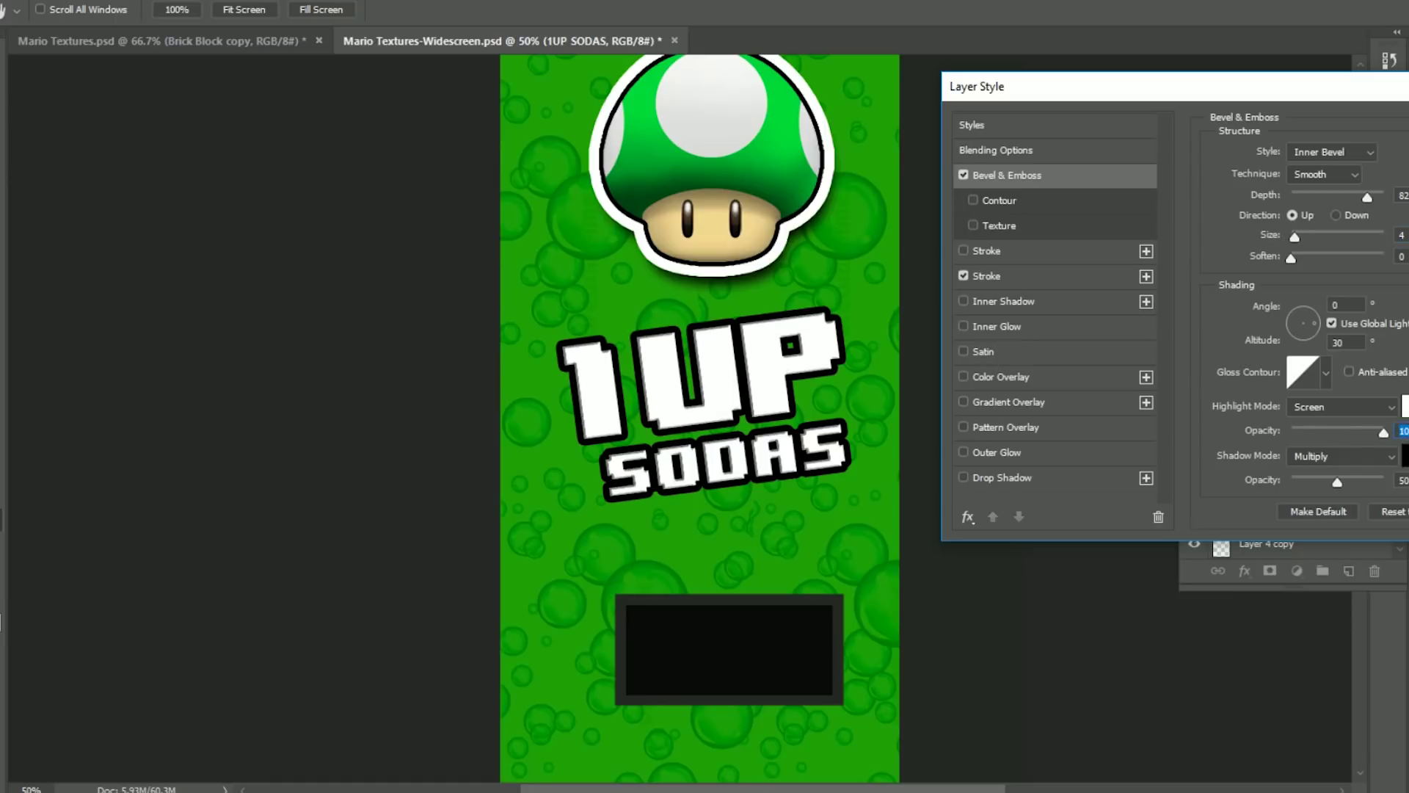
key("Return")
key("ctrl+minus")
key("ctrl+minus")
key("ctrl+minus")
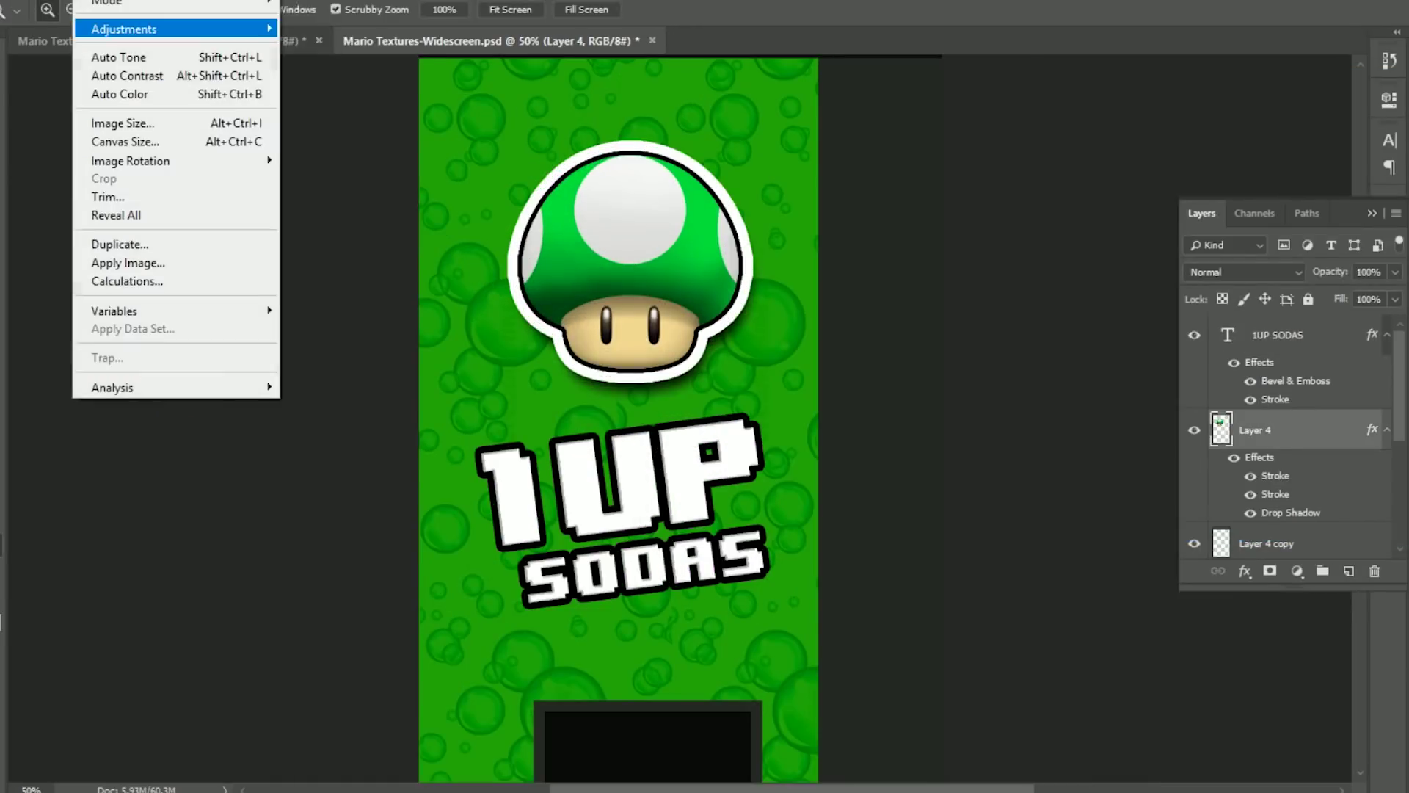
Adjust the tones of the mushroom on Layer 4 with Levels, using a midtone value of 1.75
key("ctrl+l")
left_click_drag(655, 152, 1190, 133)
type("1.75")
key("shift+Tab")
key("Return")
key("z")
key("ctrl+minus")
key("ctrl+minus")
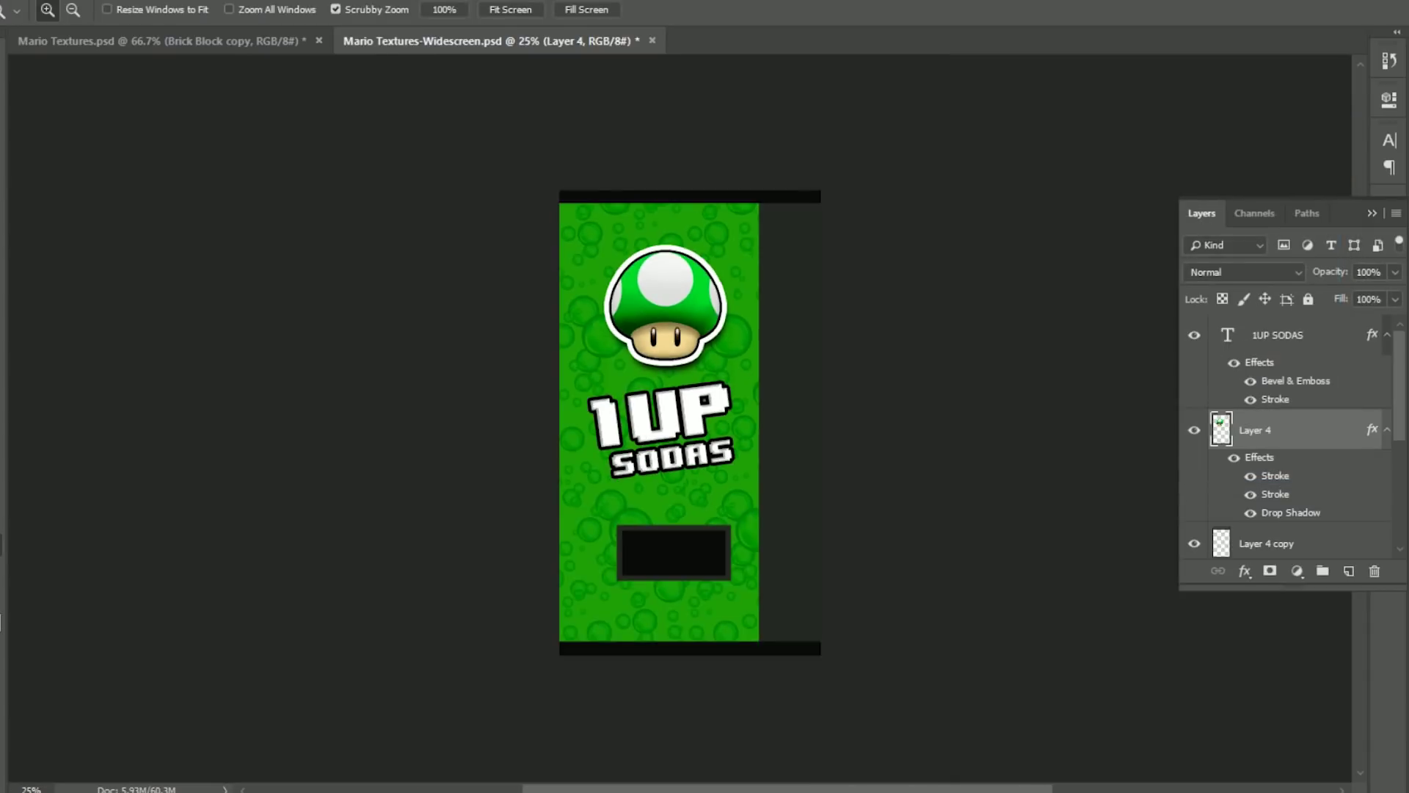
Select the inner area of the dispenser opening from Layer 5 copy and shade it with a soft brush
key("ctrl+plus")
key("ctrl+plus")
key("ctrl+plus")
key("alt+bracketleft")
key("alt+bracketleft")
key("alt+bracketleft")
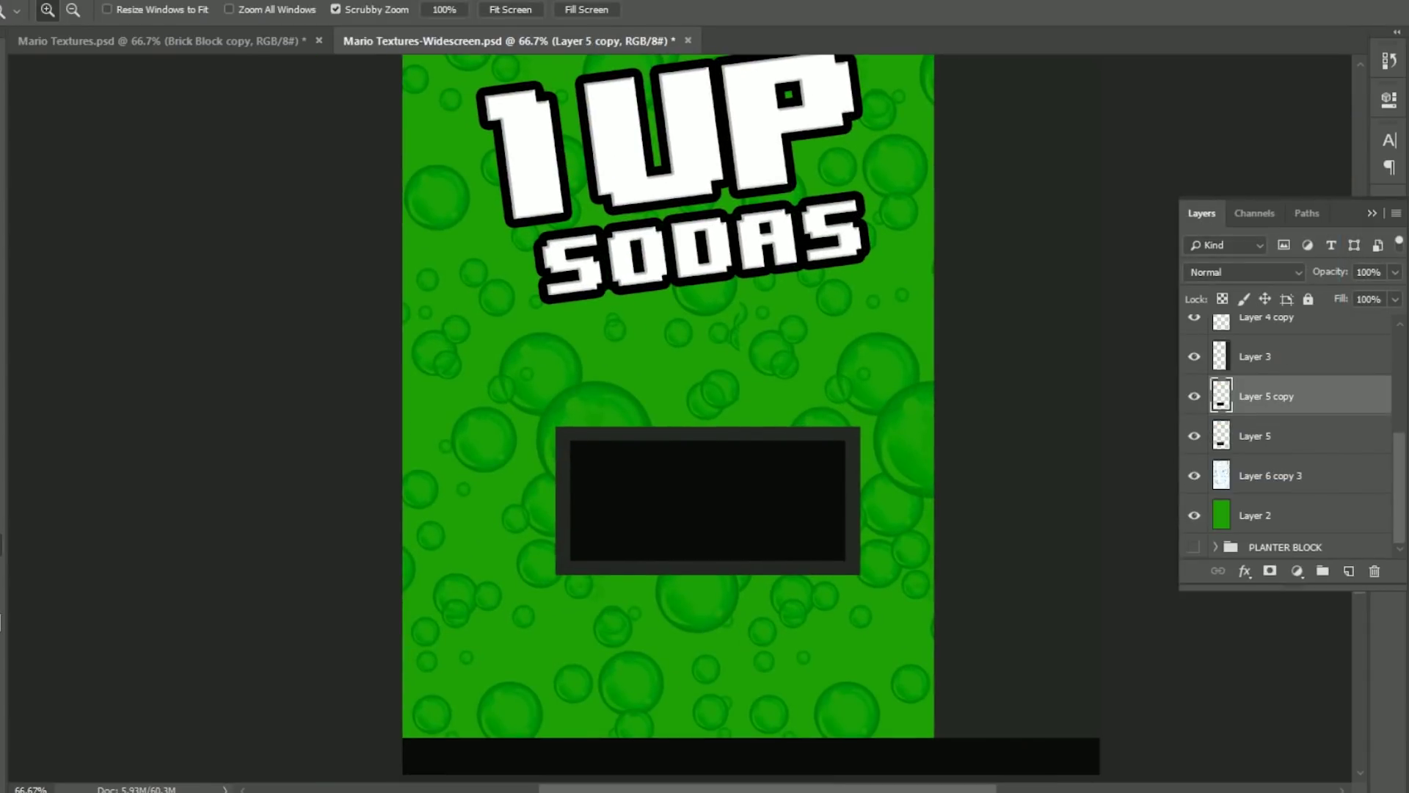
key("b")
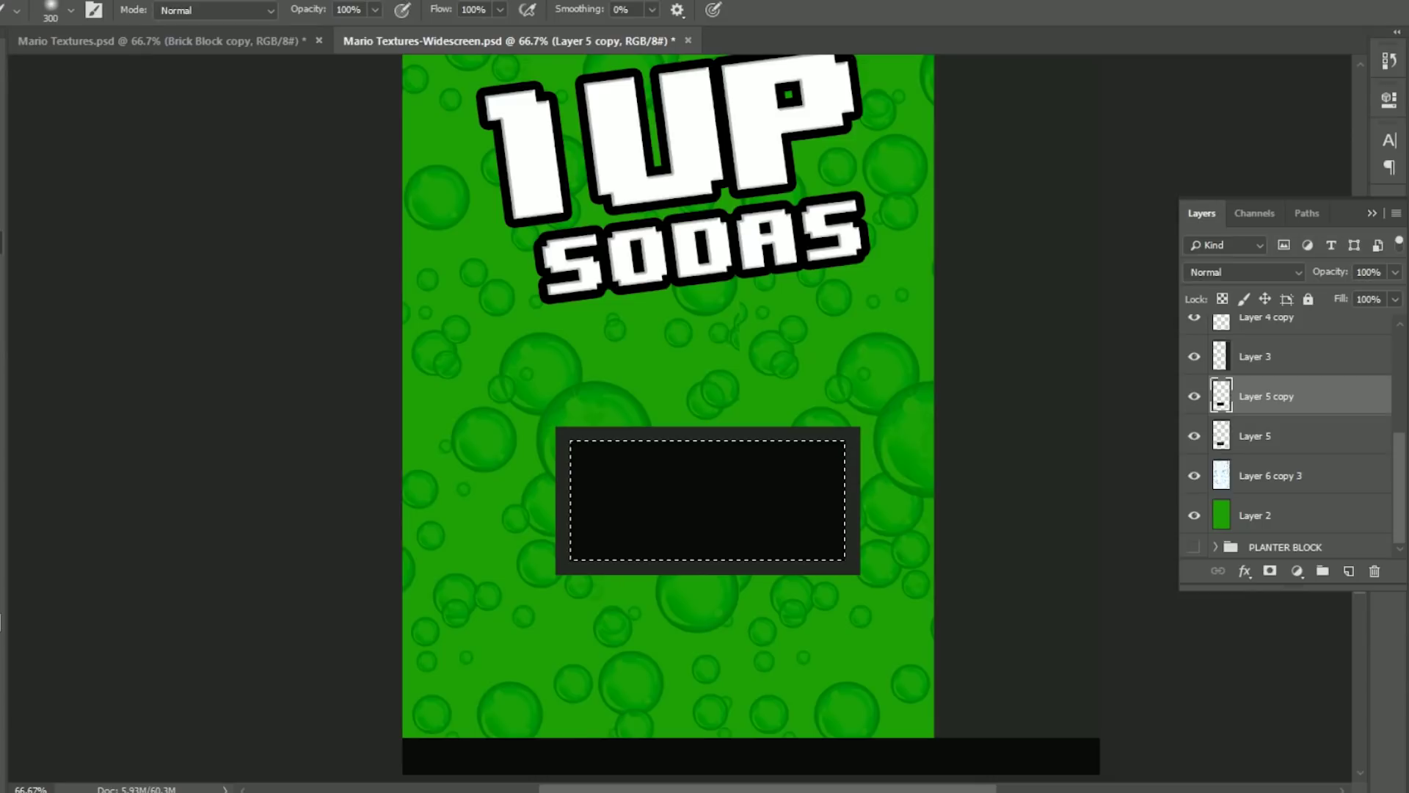
key("Return")
key("b")
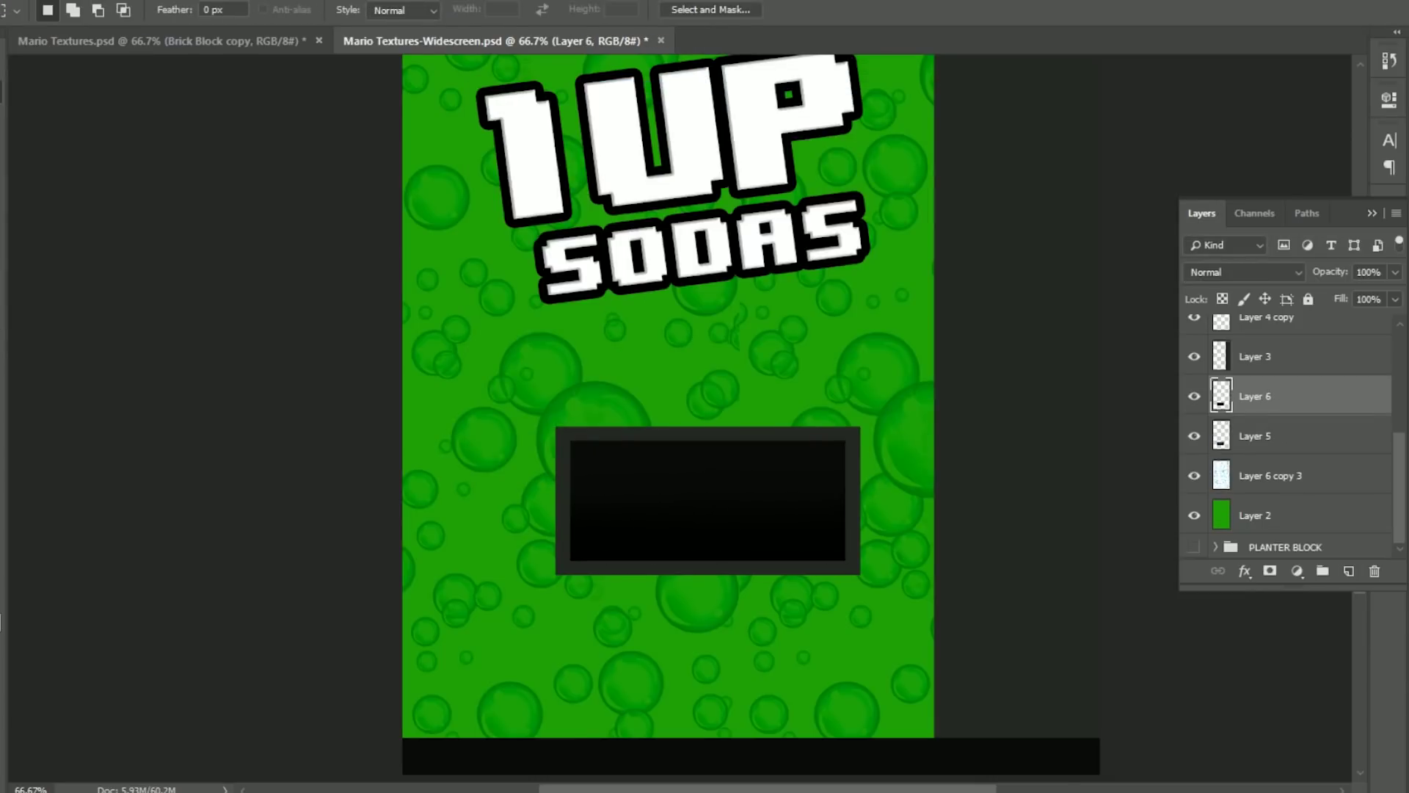
Brush soft highlights onto the dispenser frame on Layer 5 and apply a 10-pixel Gaussian Blur within its outline
key("alt+bracketleft")
left_click(1221, 436, "ctrl")
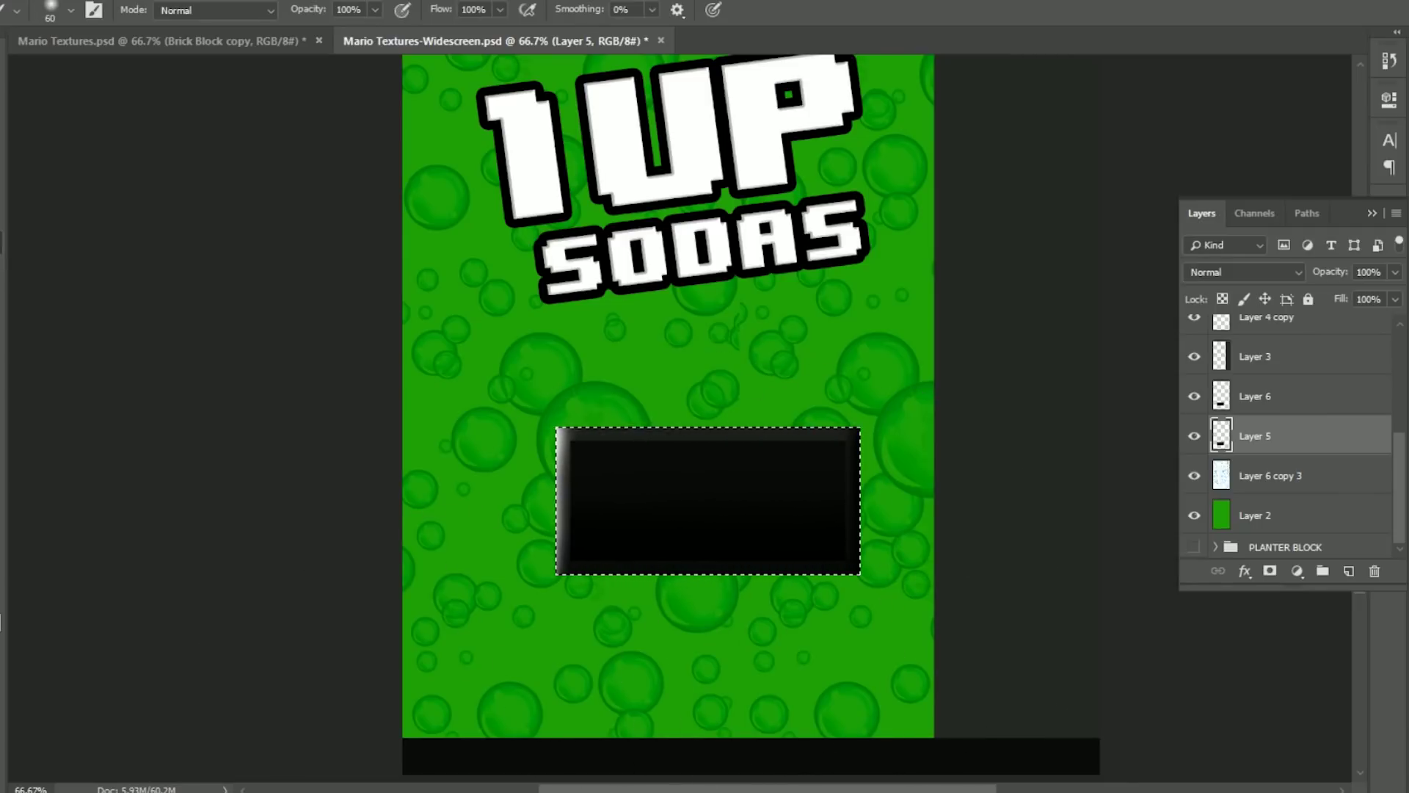
left_click(566, 277)
type("10")
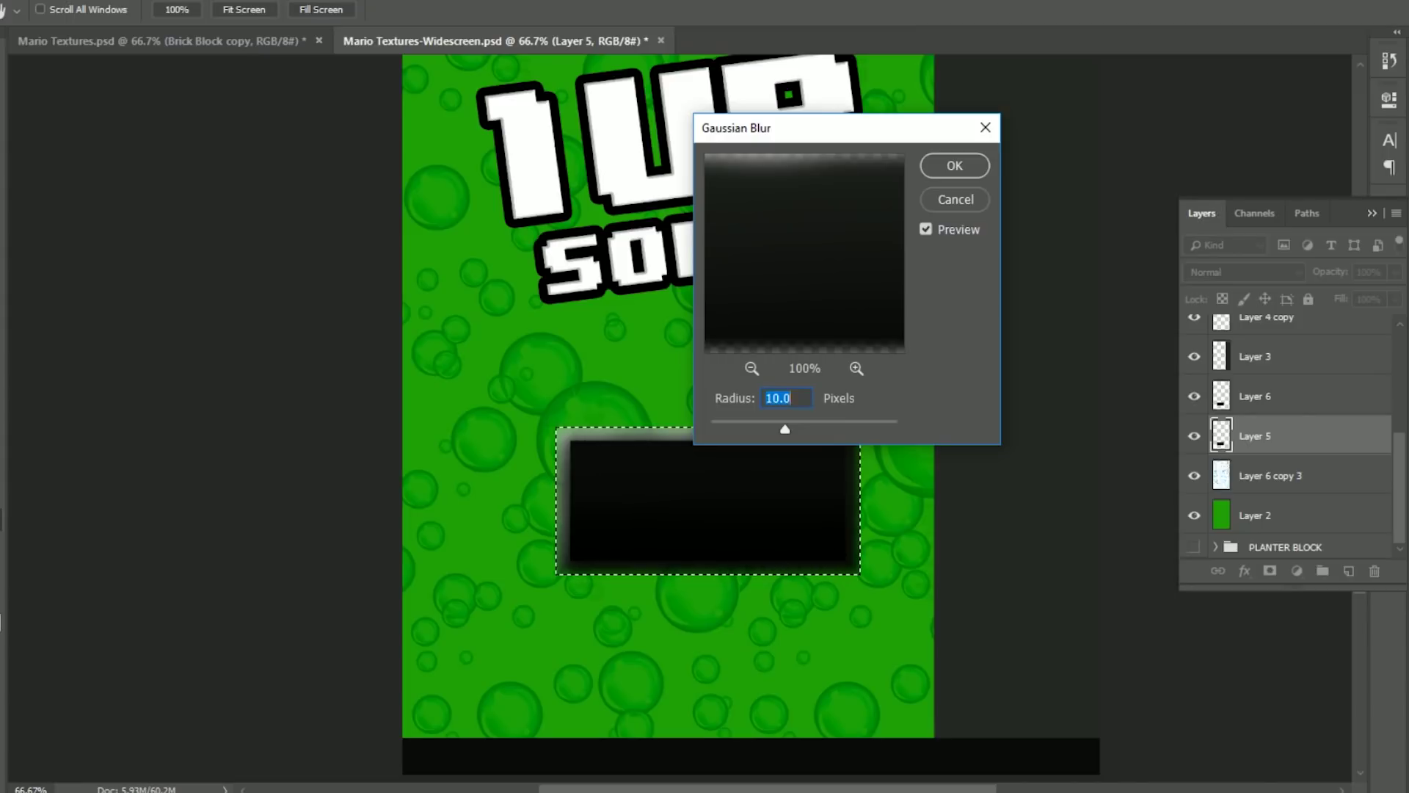
key("Return")
key("ctrl+d")
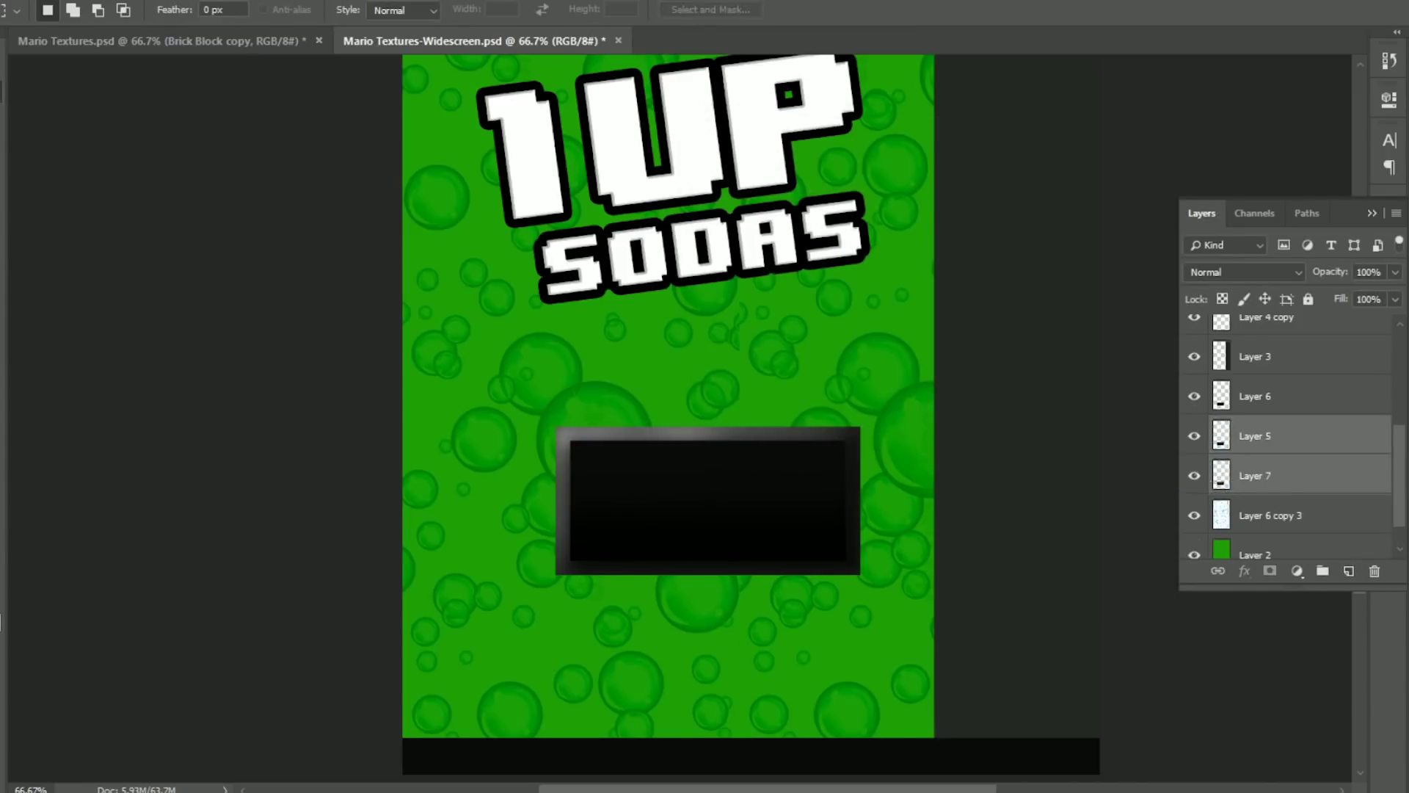
Place a new layer beneath the bubble pattern and paint dark shading down both long edges of the green panel
key("z")
key("ctrl+minus")
key("ctrl+minus")
key("ctrl+minus")
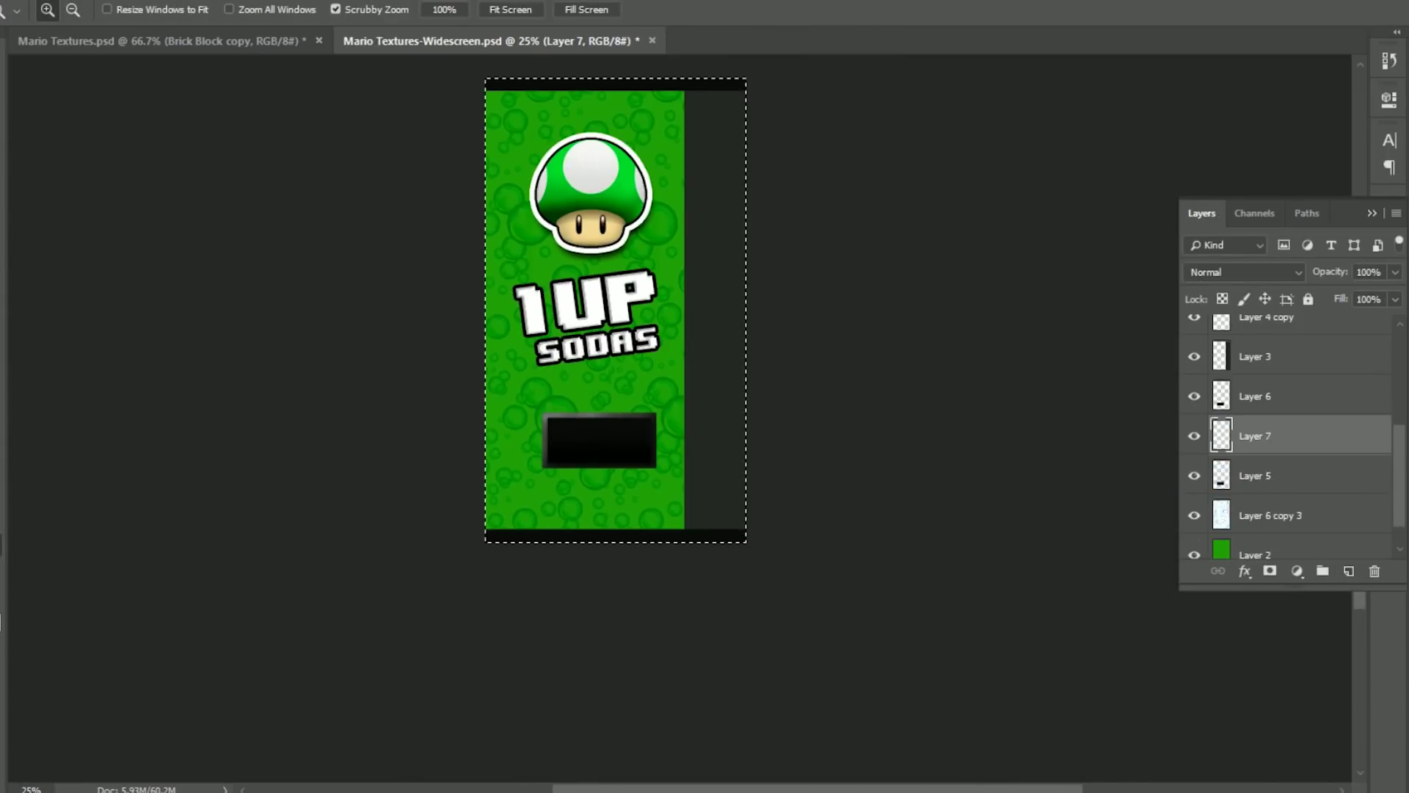
key("ctrl+bracketleft")
key("ctrl+bracketleft")
key("b")
left_click_drag(499, 96, 505, 540)
left_click_drag(501, 301, 502, 81)
mouse_move(668, 91)
left_mouse_down()
mouse_move(672, 529)
mouse_move(672, 92)
left_mouse_up()
left_click_drag(672, 441, 661, 517)
Apply Gaussian Blur to the green panel's edge shading and lower its layer opacity to 71%
left_click(253, 2)
mouse_move(286, 193)
left_click(734, 261)
left_click(966, 163)
left_click(1395, 272)
left_click_drag(1398, 294, 1367, 295)
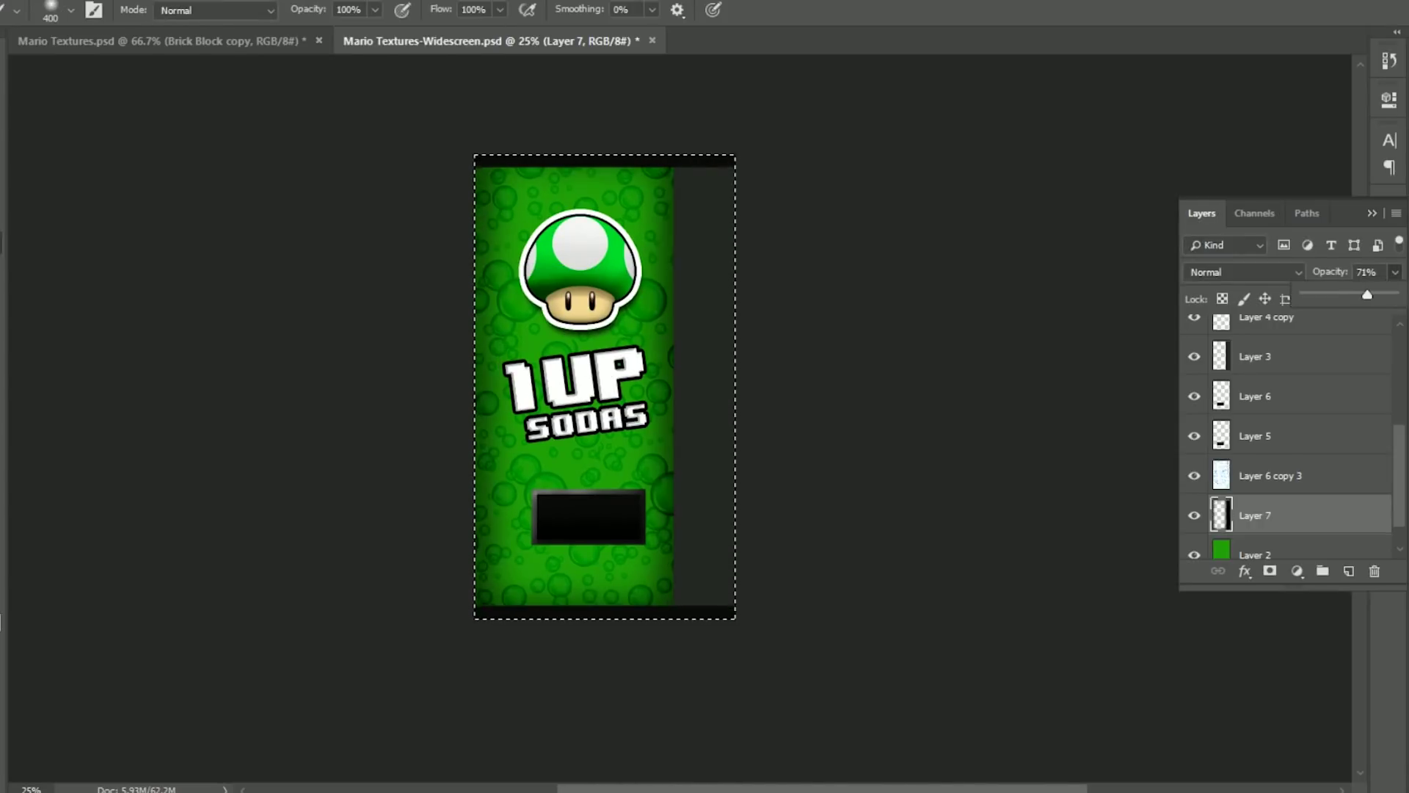
Create a new layer above the text and select a tall strip down the middle of the machine
scroll(1284, 441, "down", 3)
scroll(1285, 440, "up", 6)
left_click(1278, 335)
key("ctrl+shift+alt+n")
key("m")
left_click_drag(516, 156, 645, 538)
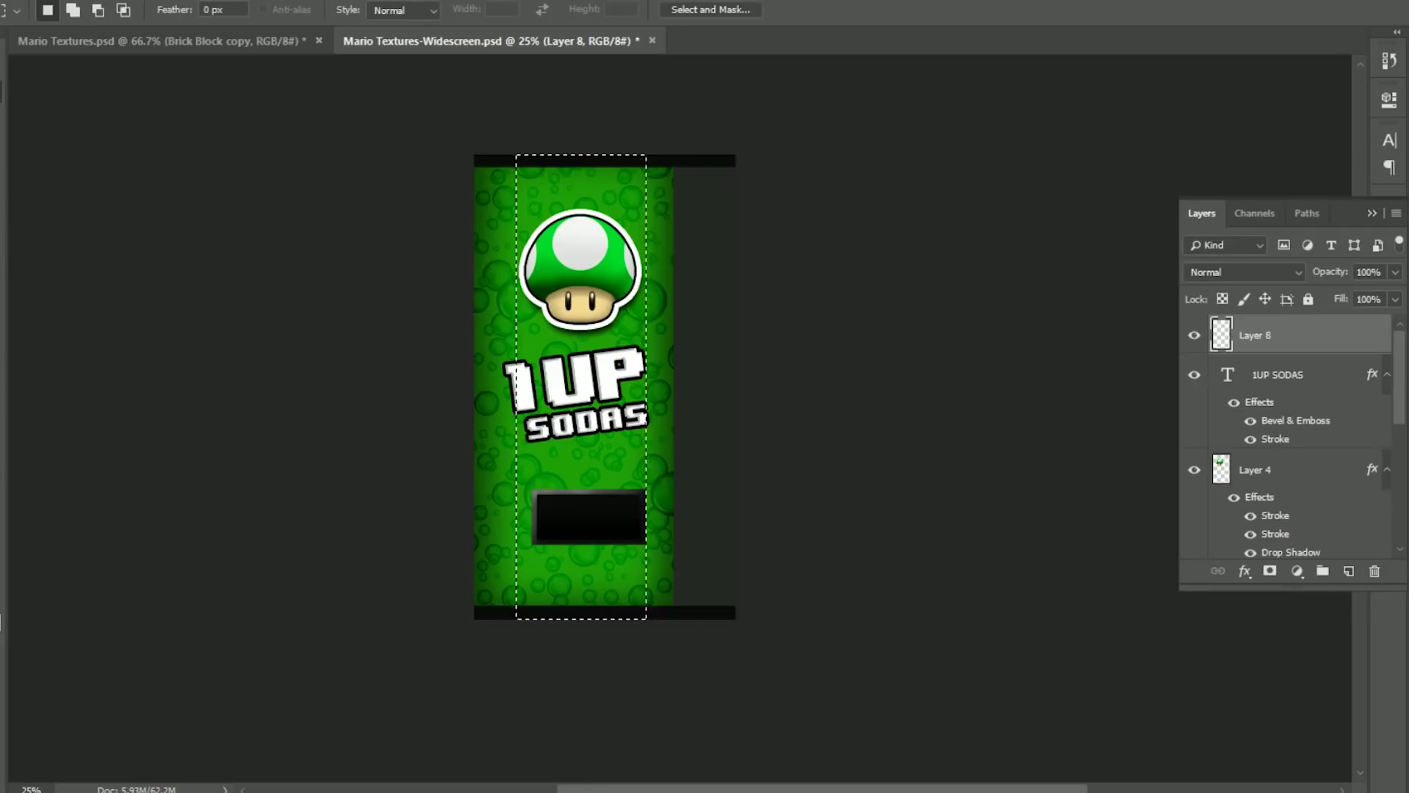
Fill the tall strip with light green, soften it with Gaussian Blur and clear it from the black base band
key("Return")
key("alt+BackSpace")
key("ctrl+d")
key("ctrl+alt+f")
key("Return")
key("ctrl+t")
key("Return")
left_click_drag(475, 606, 735, 619)
key("Delete")
Set the light strip layer's blend mode to Soft Light and move it directly above the bubble pattern layer
key("z")
key("ctrl+plus")
key("shift+plus")
key("shift+plus")
key("shift+plus")
key("shift+plus")
key("shift+plus")
key("shift+plus")
key("shift+plus")
key("shift+plus")
key("shift+plus")
key("shift+plus")
key("shift+plus")
key("shift+plus")
key("shift+plus")
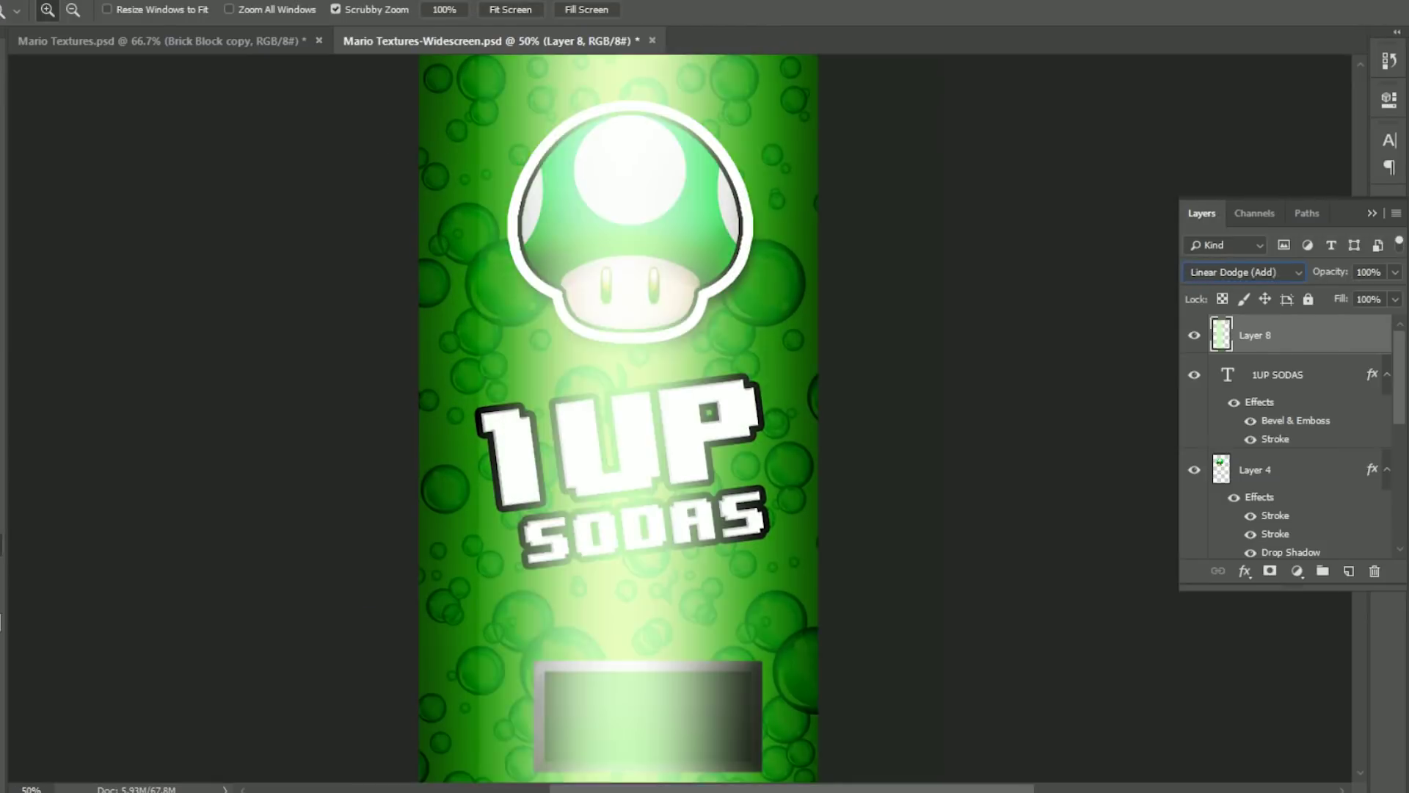
key("ctrl+minus")
key("ctrl+bracketleft")
key("ctrl+bracketleft")
key("ctrl+bracketleft")
key("ctrl+bracketleft")
key("ctrl+bracketleft")
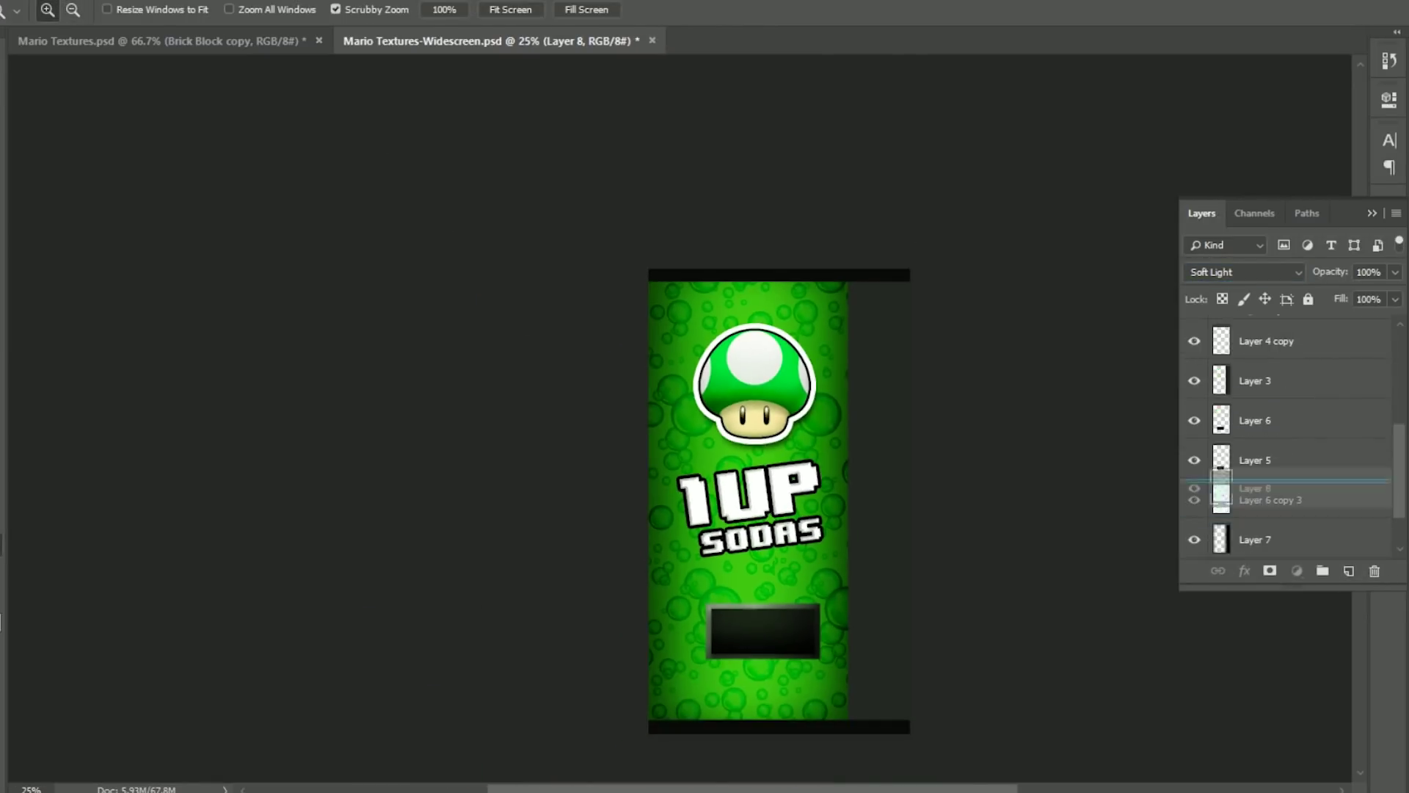
Paint dark shading down the outer edge of the gray side panel on a new layer and blur it
key("ctrl+shift+alt+n")
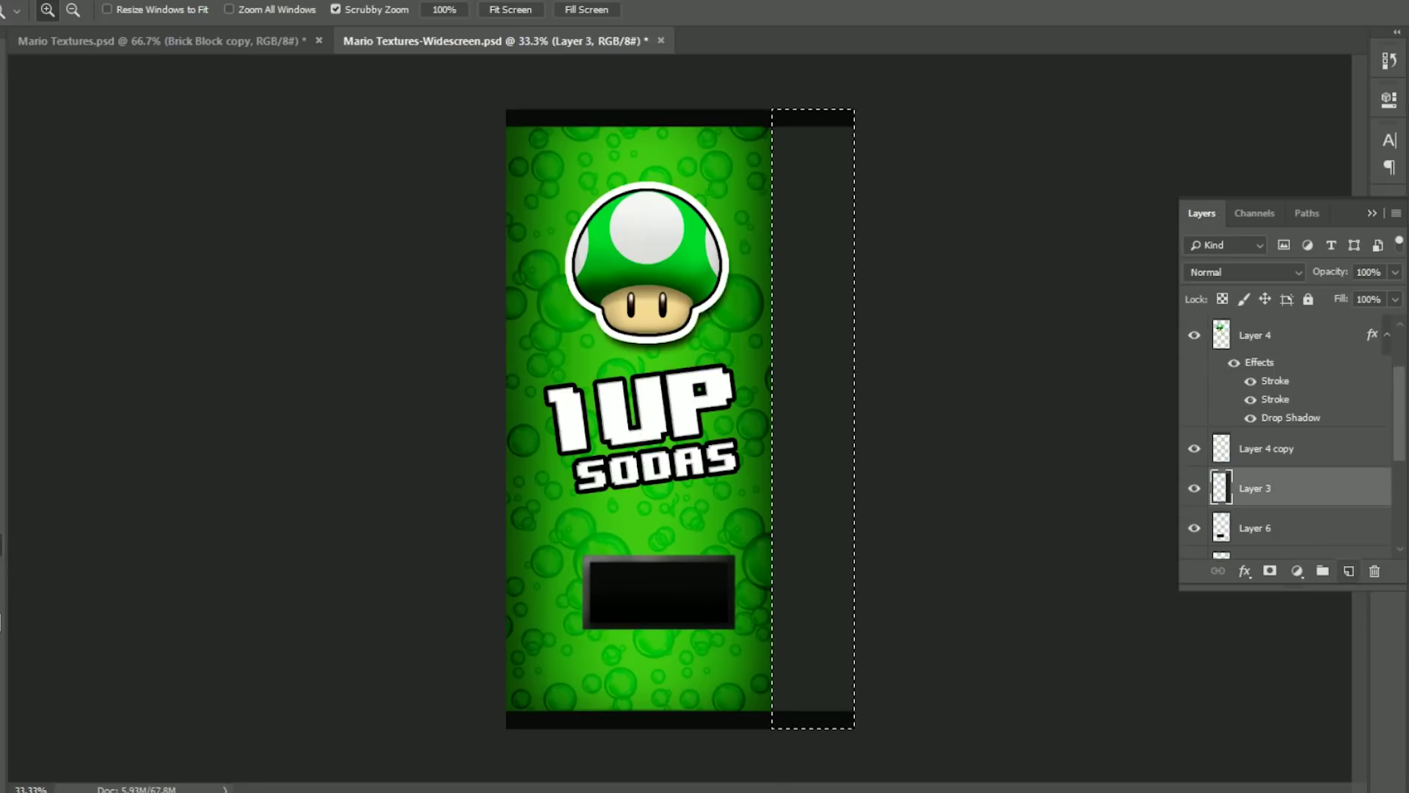
key("b")
left_click_drag(837, 118, 837, 726)
key("alt+t")
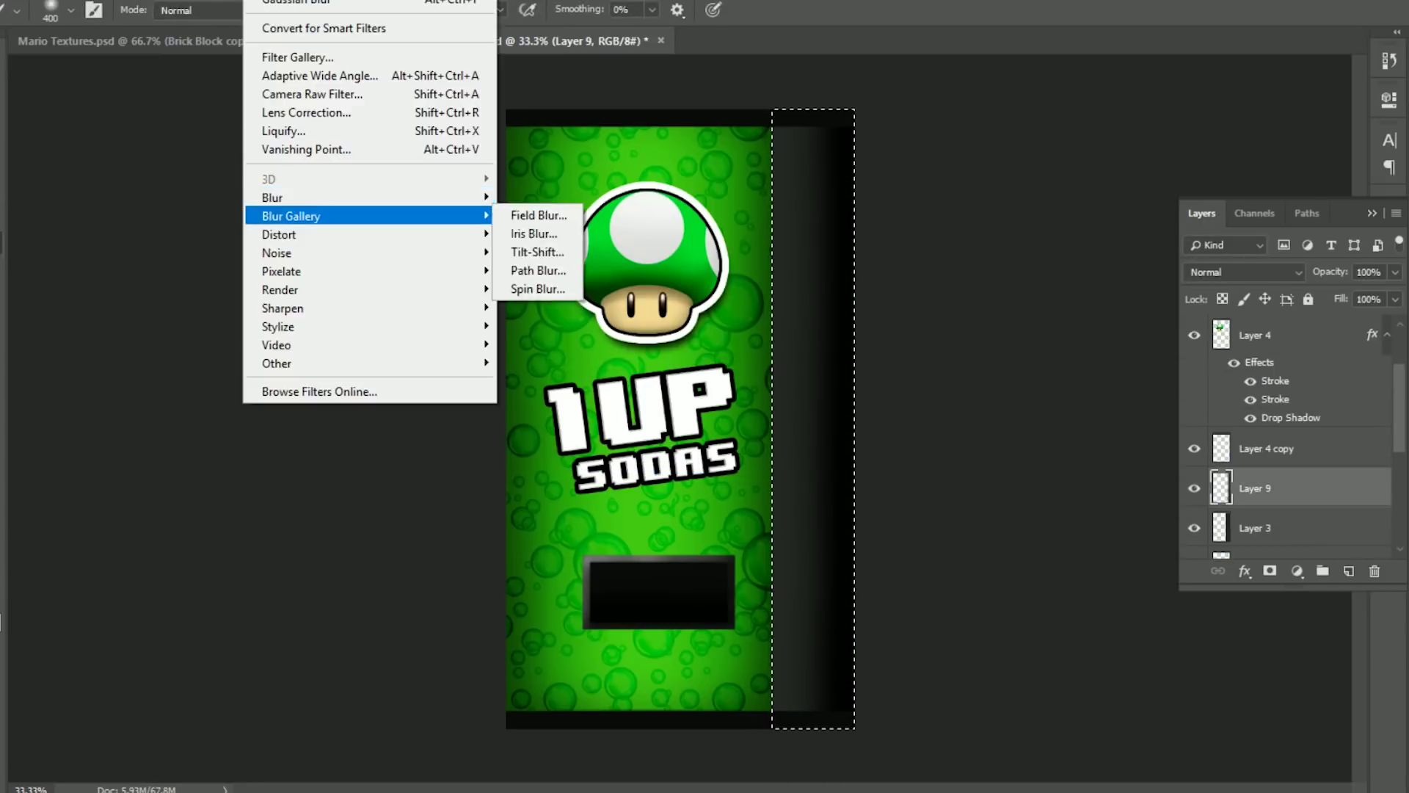
key("Return")
key("ctrl+d")
key("m")
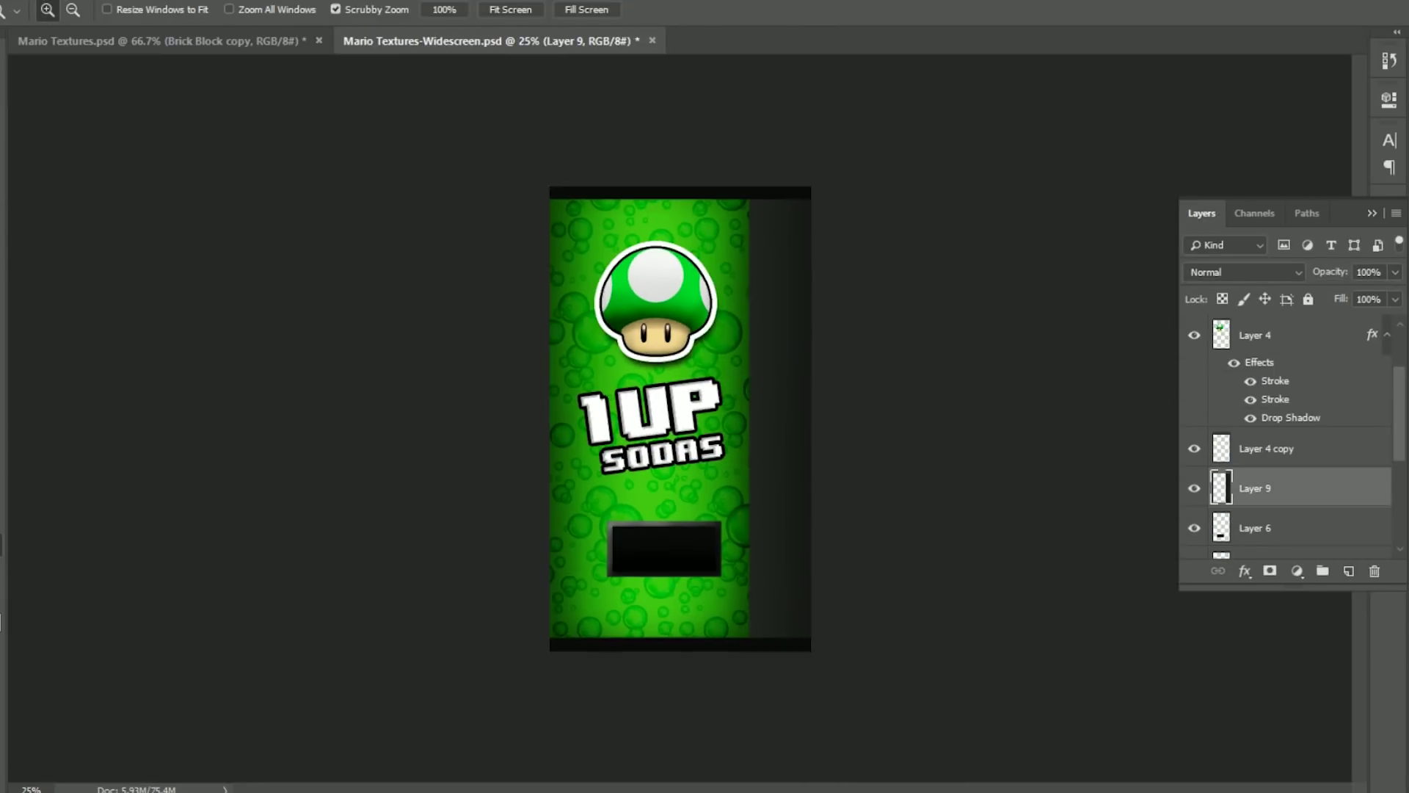
Draw a dark red rectangle about 2.5 by 1.2 in on the side panel and duplicate it just below
key("z")
key("ctrl+plus")
key("alt+bracketleft")
left_click_drag(727, 506, 726, 534)
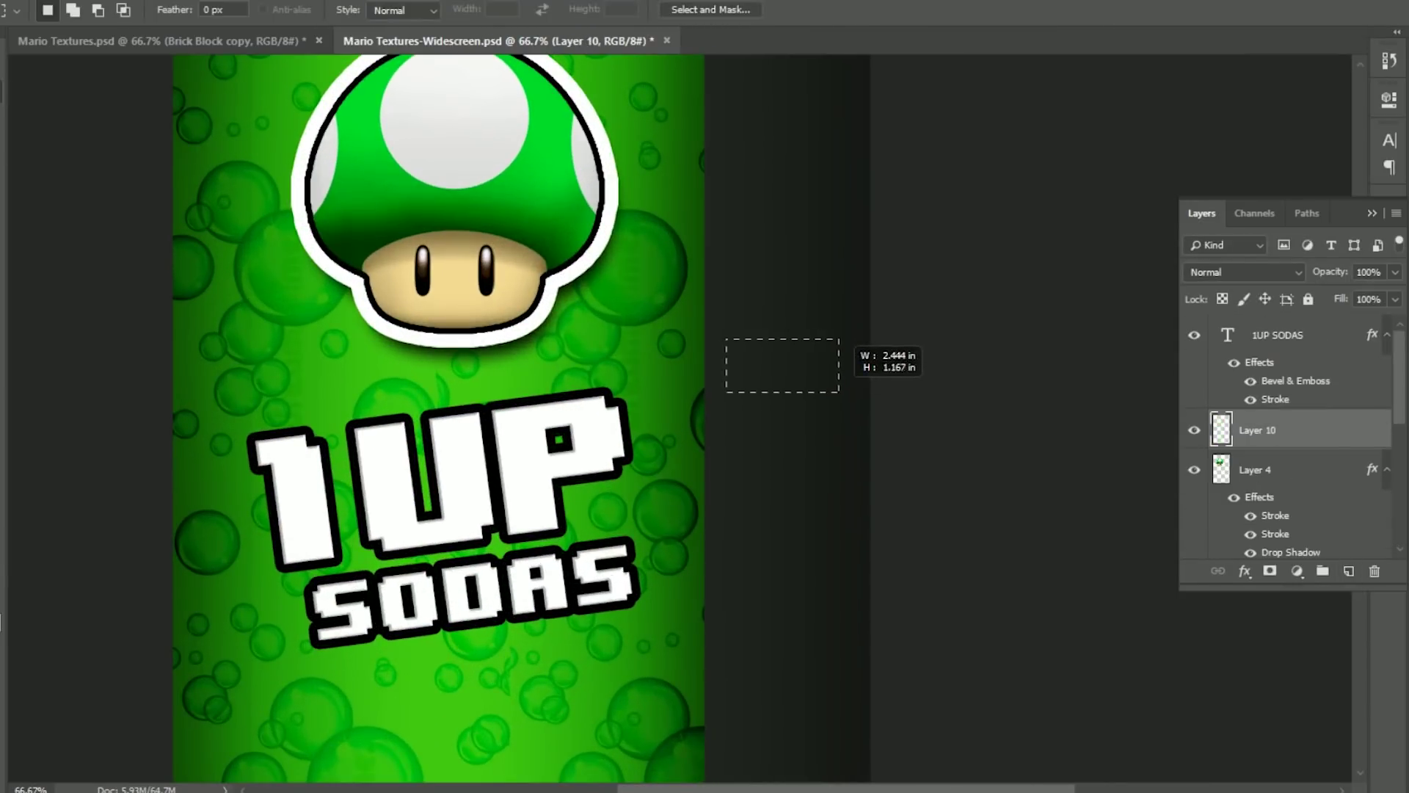
left_click_drag(839, 392, 844, 394)
key("Return")
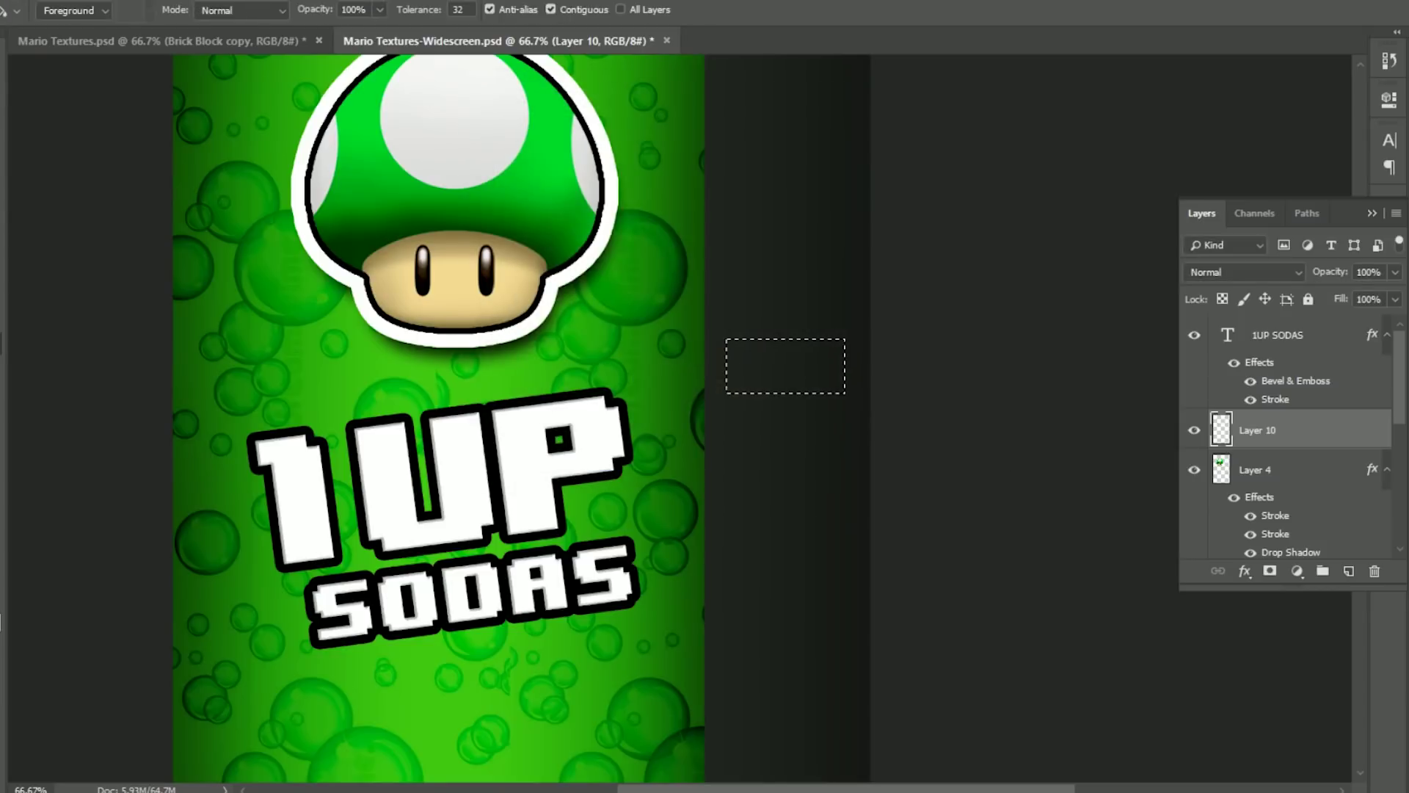
key("alt+BackSpace")
key("z")
left_click(807, 403)
left_click(818, 405)
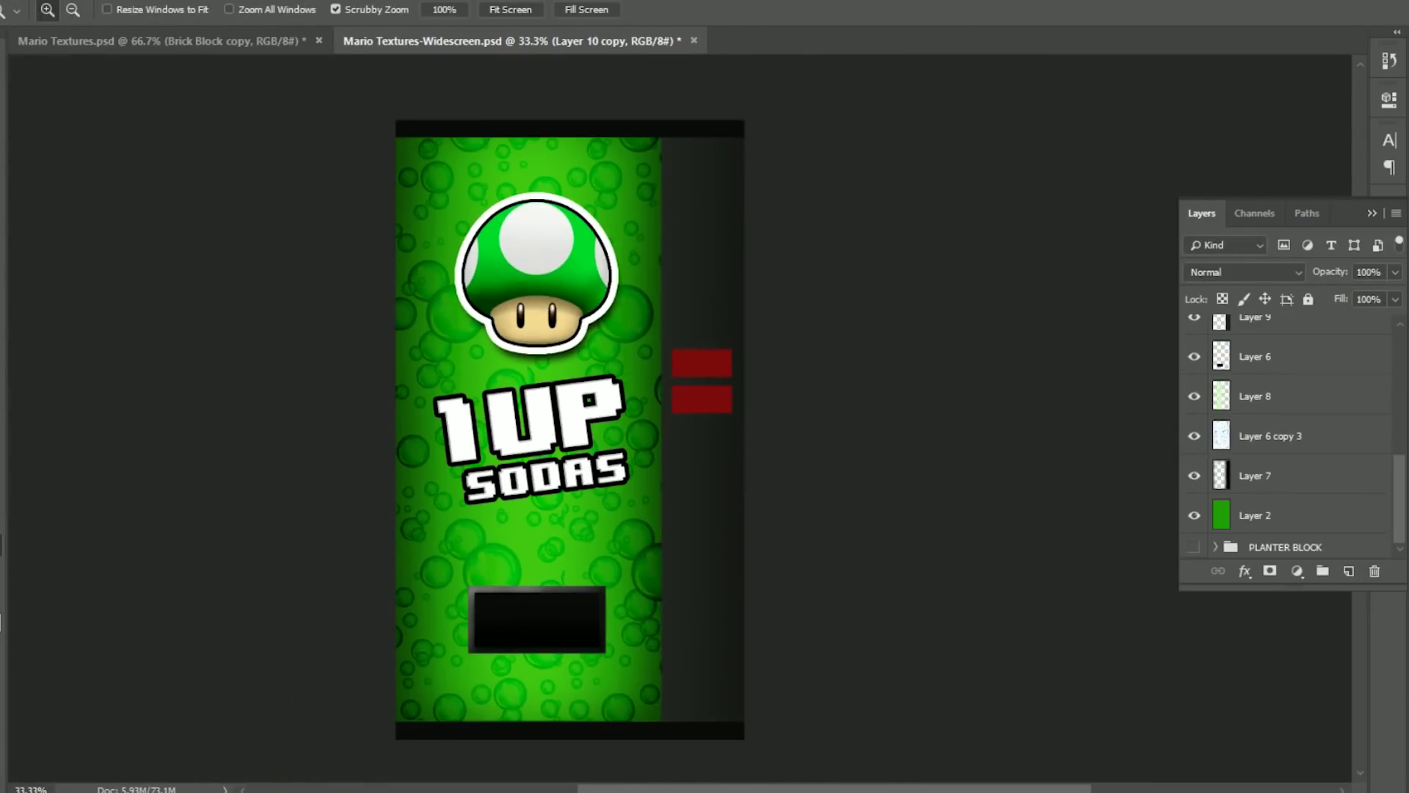
Apply a 2.3-pixel Gaussian Blur to the bubble pattern layer
key("alt+t")
left_click(549, 270)
type("2.3")
key("Return")
key("ctrl+plus")
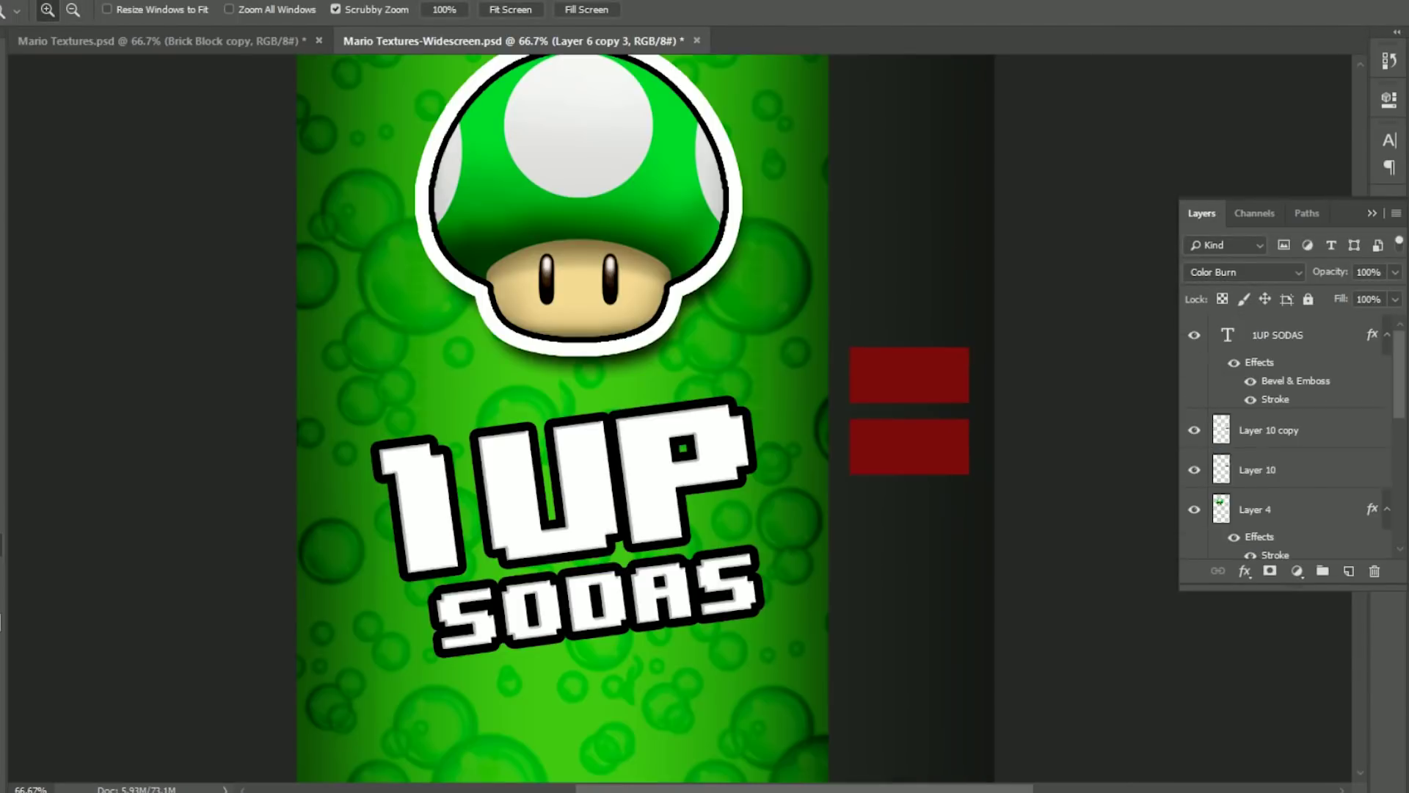
Fill the lower red rectangle on the side panel with green
left_click(1257, 470)
key("Return")
key("g")
Duplicate the green rectangle and move the copy below it with matching spacing
key("ctrl+j")
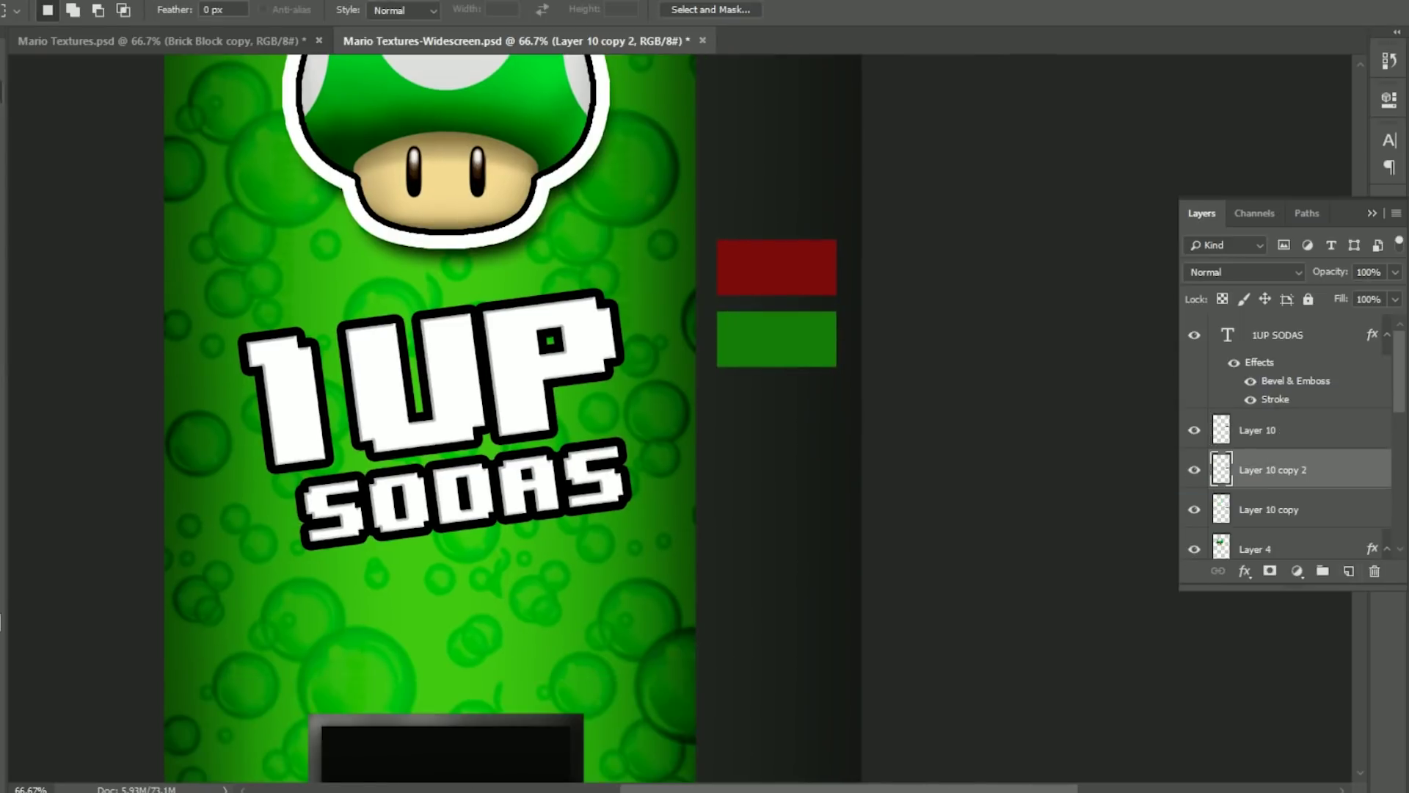
key("shift+Down")
key("shift+Down")
key("shift+Down")
key("shift+Down")
key("shift+Down")
key("shift+Down")
key("shift+Down")
key("shift+Down")
key("shift+Down")
key("shift+Down")
Recolor the third rectangle on the side panel pink
type("eb736de8748a")
key("Return")
key("v")
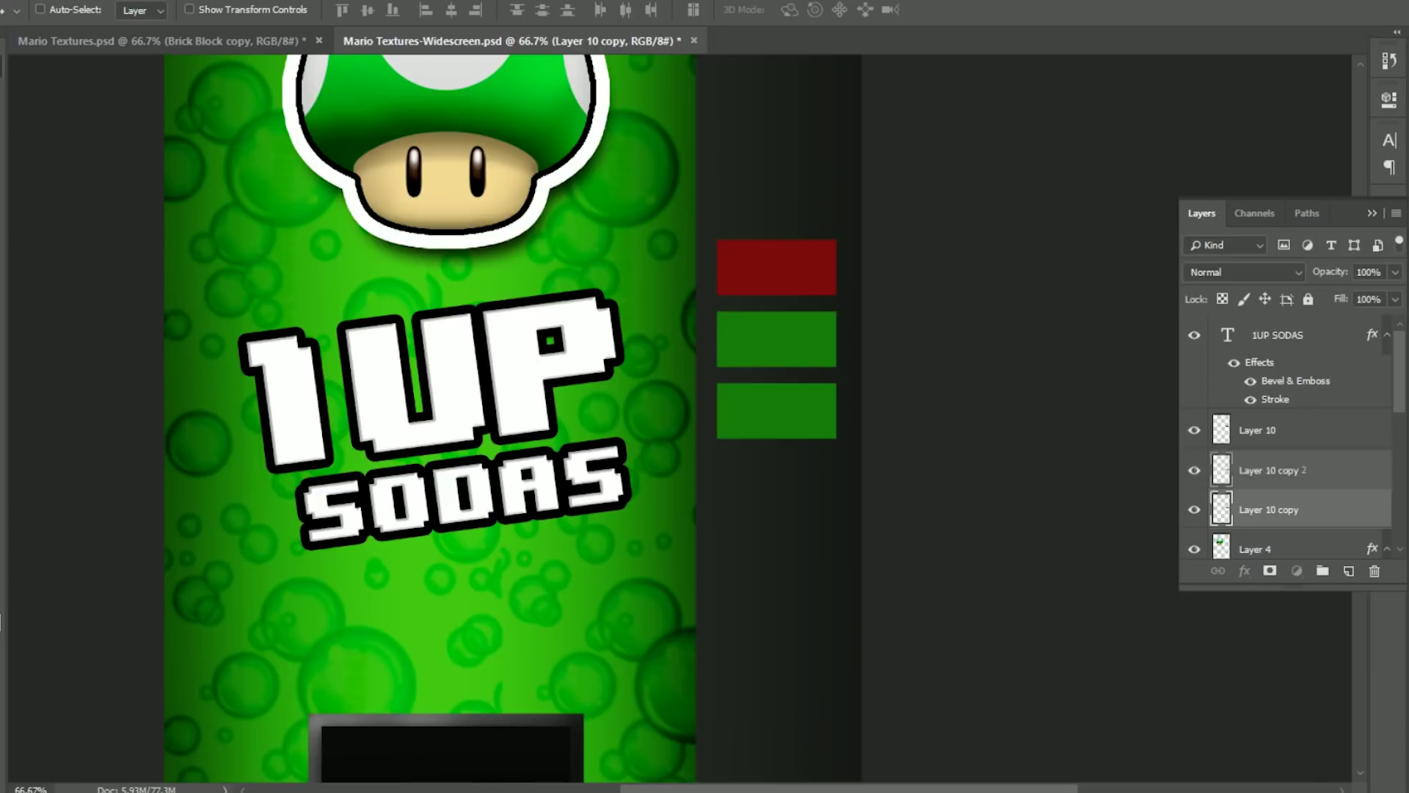
left_click(1269, 549)
key("ctrl+comma")
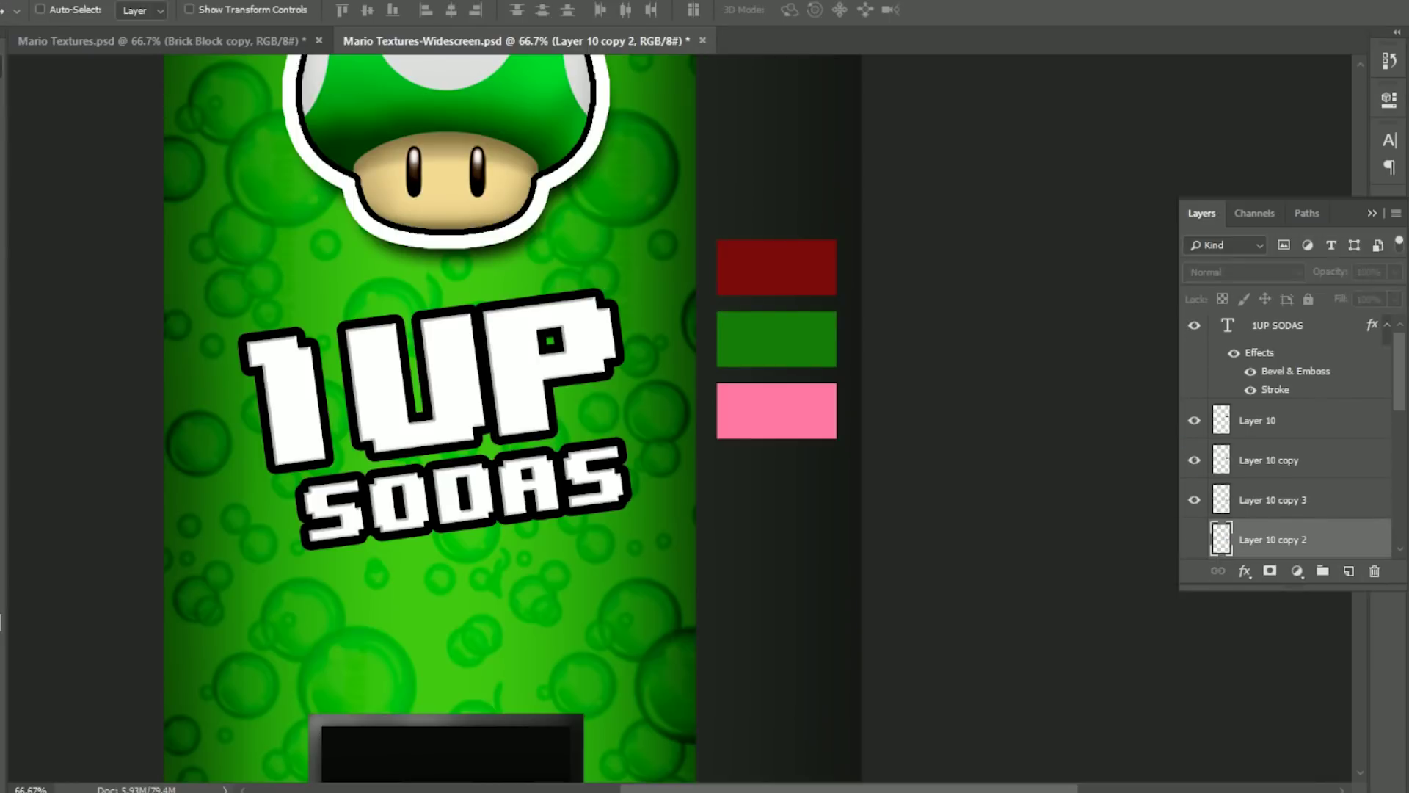
Fill the fourth rectangle on the side panel with the yellow-orange color #f5b404
key("ctrl+1")
key("g")
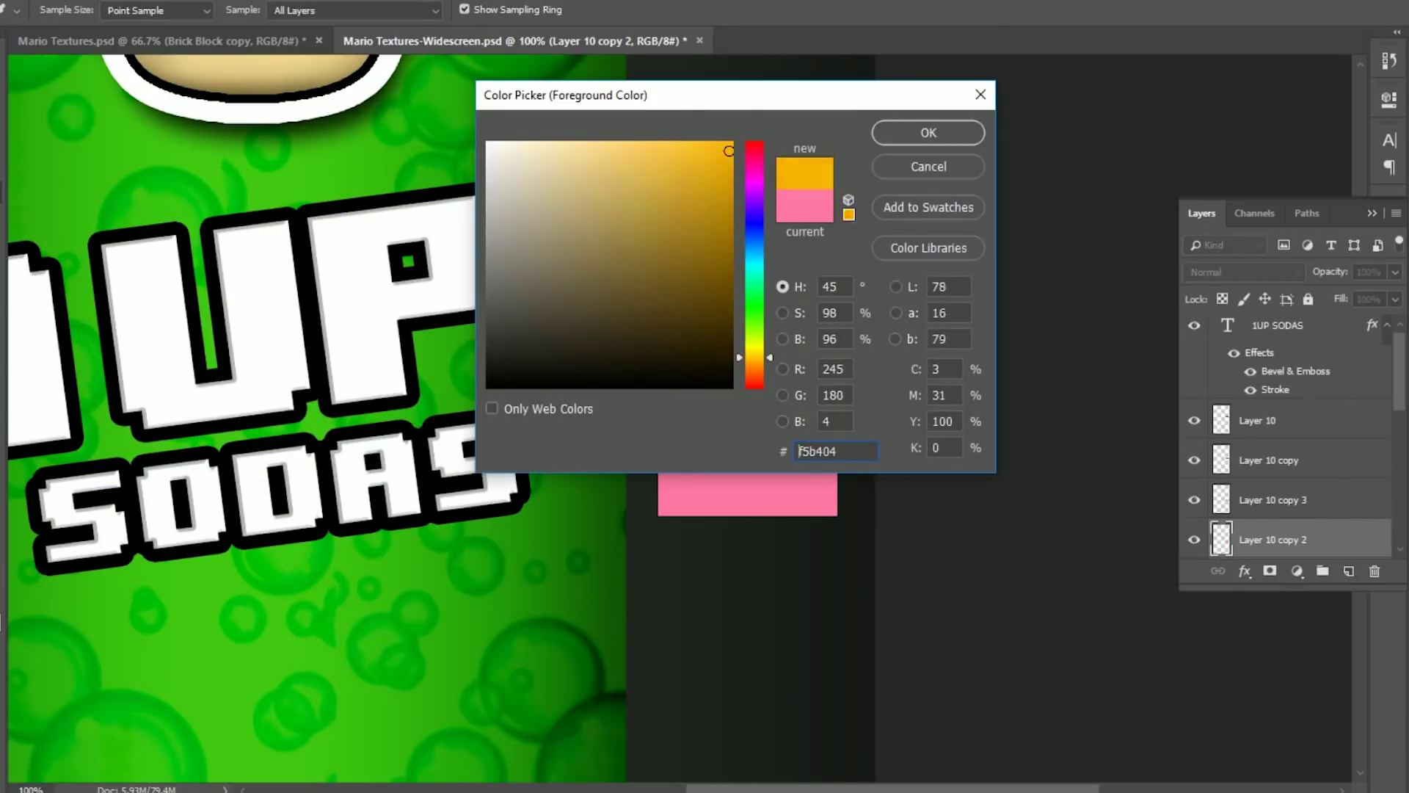
key("Return")
key("alt+BackSpace")
Add a centered two-line label "MARIO CHERRY" in 8BIT WONDER on the red rectangle
key("ctrl+plus")
key("t")
left_click(465, 10)
left_click(422, 158)
left_click_drag(792, 219, 847, 191)
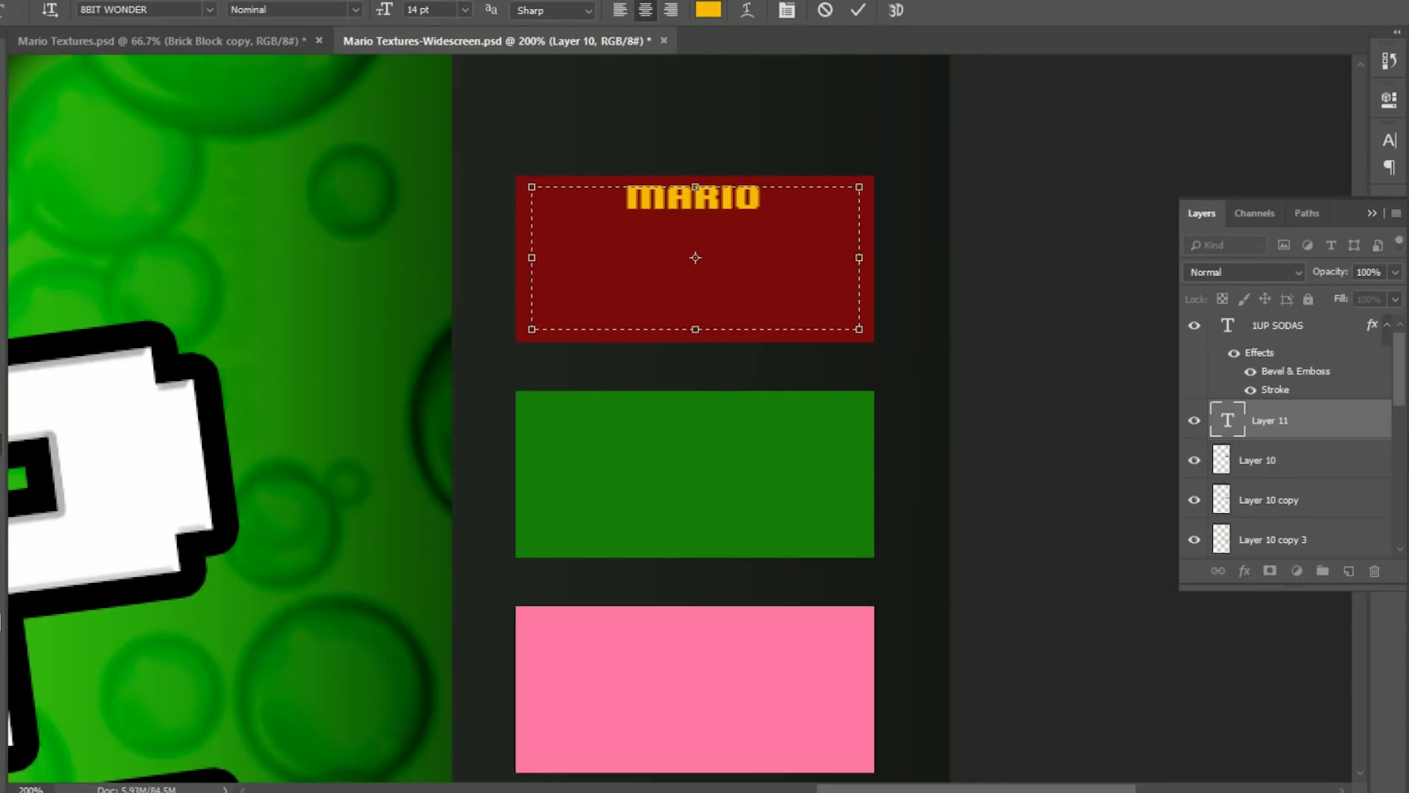
key("ctrl+t")
key("Return")
type("C")
Enlarge the "MARIO CHERRY" label to 24 pt, center it in the red rectangle and color it white
key("ctrl+a")
key("ctrl+shift+period")
key("ctrl+shift+period")
key("ctrl+shift+period")
key("ctrl+shift+period")
key("ctrl+shift+period")
key("ctrl+Return")
key("v")
left_click(708, 9)
key("Return")
Duplicate the "MARIO CHERRY" label and move the copy onto the green rectangle
key("ctrl+j")
key("ctrl+bracketleft")
key("m")
left_click_drag(695, 261, 695, 475)
left_click(1286, 420)
left_click(1298, 500)
Change the label on the green rectangle to "LUIGI LIME" and center it there
double_click(1227, 500)
type("LUIGI")
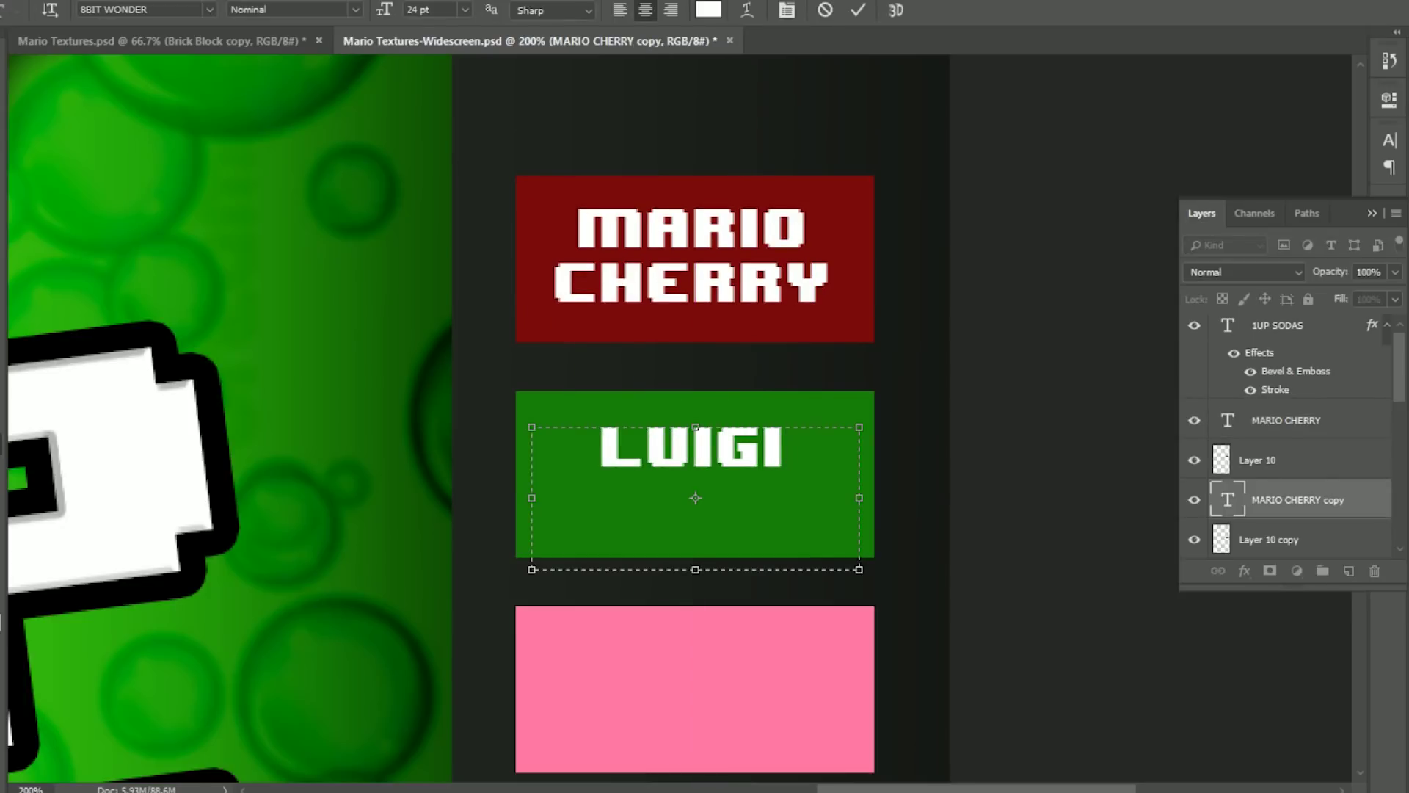
key("ctrl+t")
key("Return")
type("LIME")
key("ctrl+Return")
key("v")
mouse_move(695, 498)
left_mouse_down()
mouse_move(644, 295)
mouse_move(639, 486)
mouse_move(581, 292)
mouse_move(580, 505)
mouse_move(667, 475)
left_mouse_up()
Duplicate the label onto the pink and yellow rectangles, changing the copies to "PINK PEACH" and "WARIO LEMONADE"
key("ctrl+j")
key("ctrl+bracketleft")
key("ctrl+j")
key("ctrl+bracketleft")
key("t")
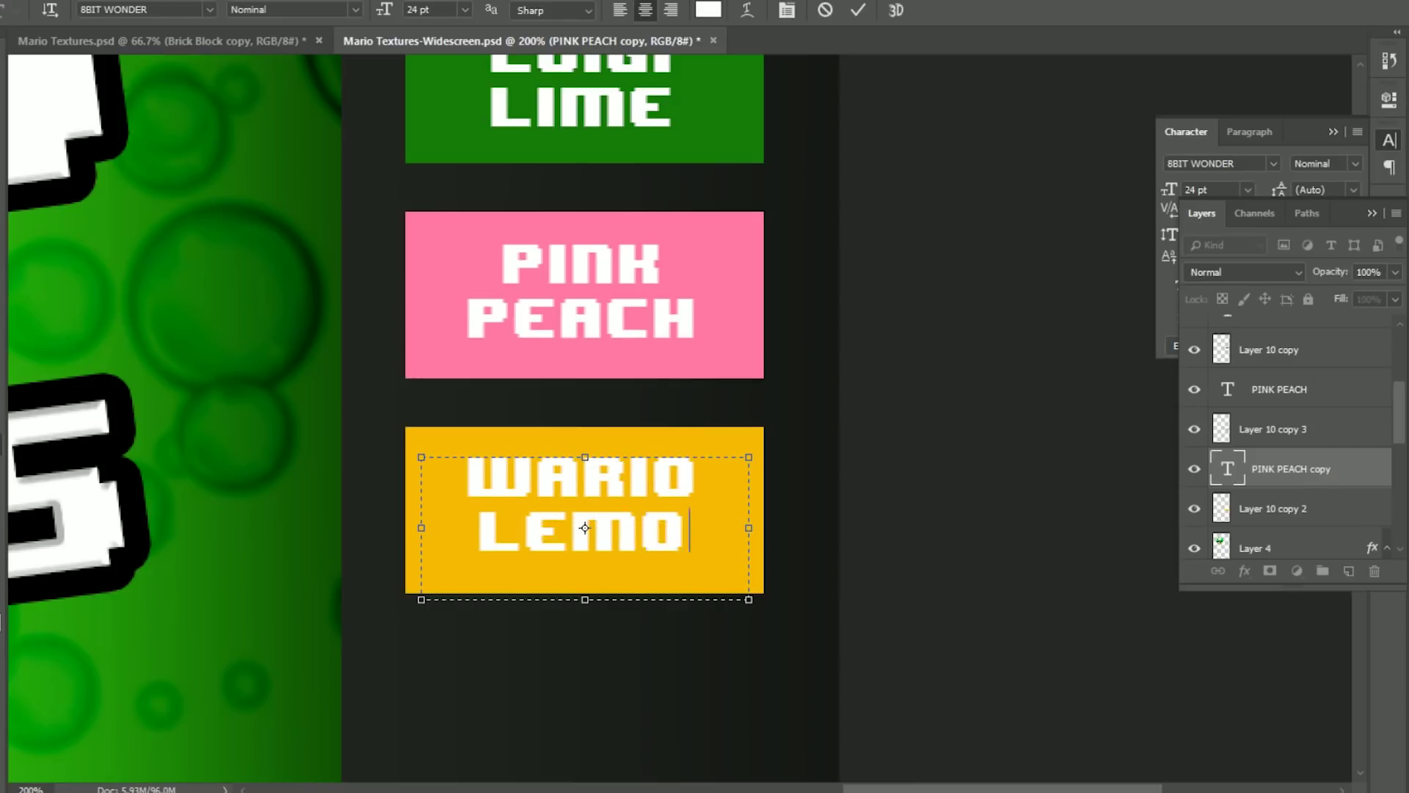
Reduce the word "LEMONADE" to 20 pt and widen its text box to fit one line
type("20")
key("Tab")
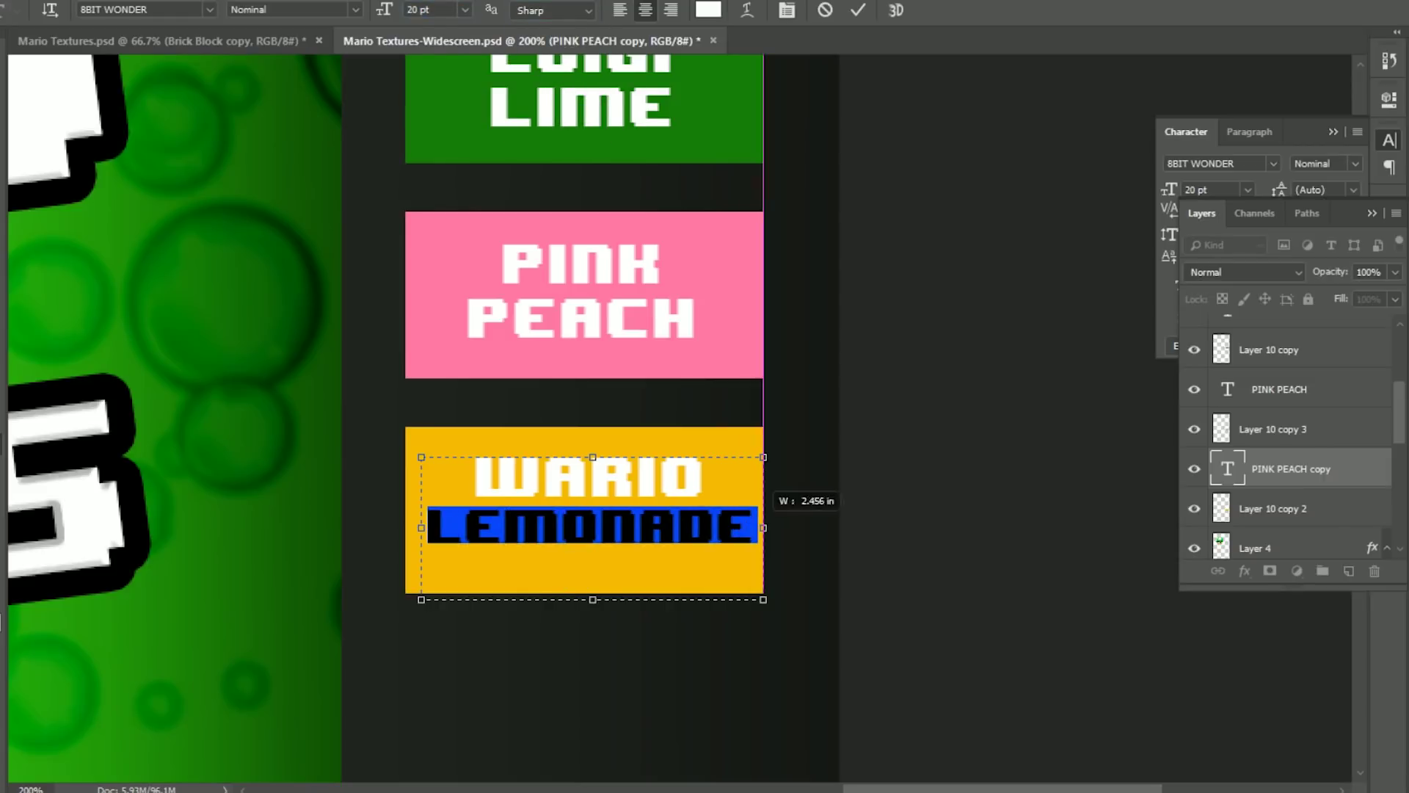
key("ctrl+Return")
Group the soda button layers as FLAVORS and give the group an Inner Bevel with 823% depth, 4 px size and 2 px soften
key("z")
key("ctrl+minus")
key("ctrl+minus")
key("ctrl+minus")
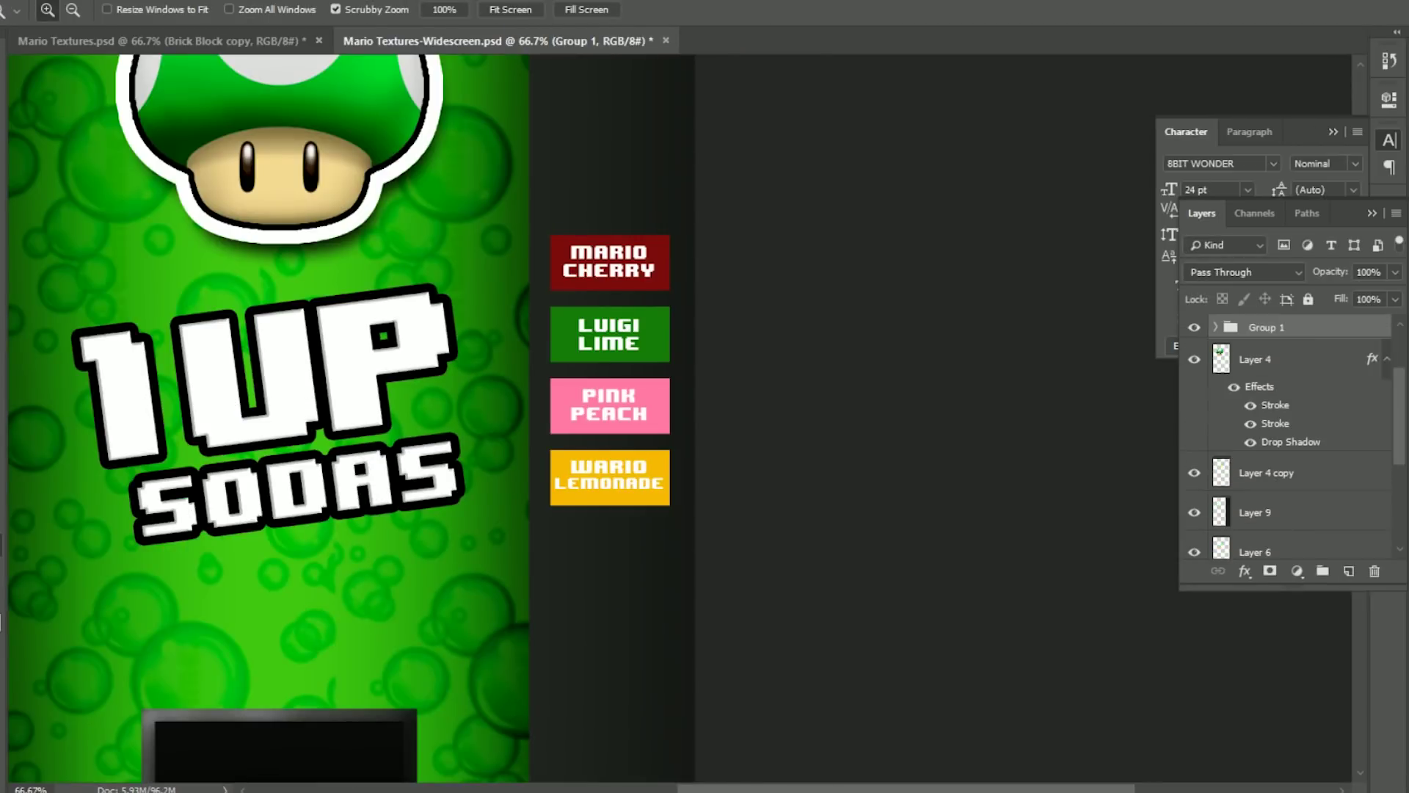
key("Return")
double_click(1358, 327)
left_click(807, 175)
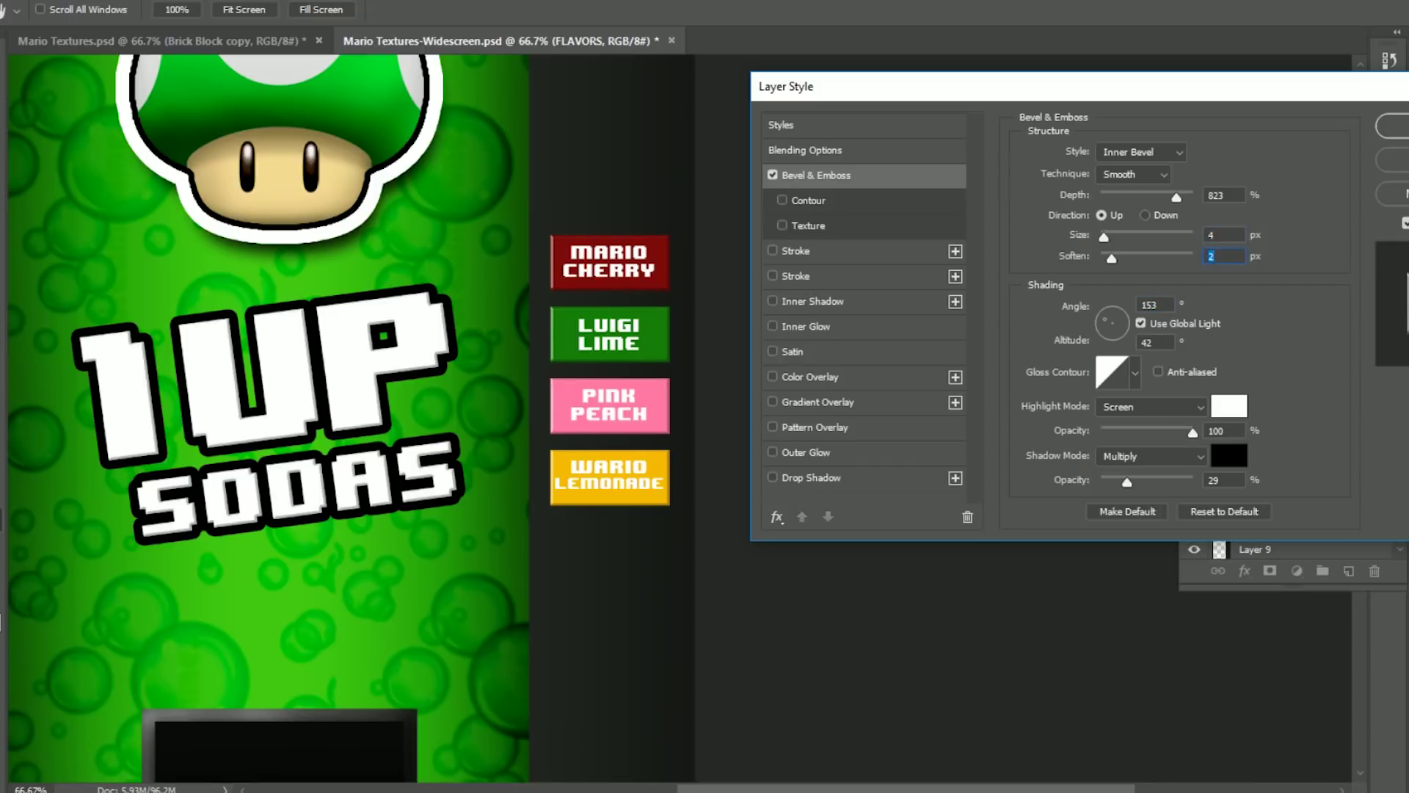
Try a linear black-to-white Gradient Overlay on the FLAVORS group with Overlay blending, a 177° angle and 101% scale
left_click(810, 376)
left_click(811, 401)
left_click(1140, 198)
key("Return")
key("Down")
key("Down")
key("Down")
key("Down")
key("Down")
key("Down")
key("Down")
key("Down")
key("Down")
key("Down")
key("Down")
key("Tab")
type("177")
key("Tab")
key("Up")
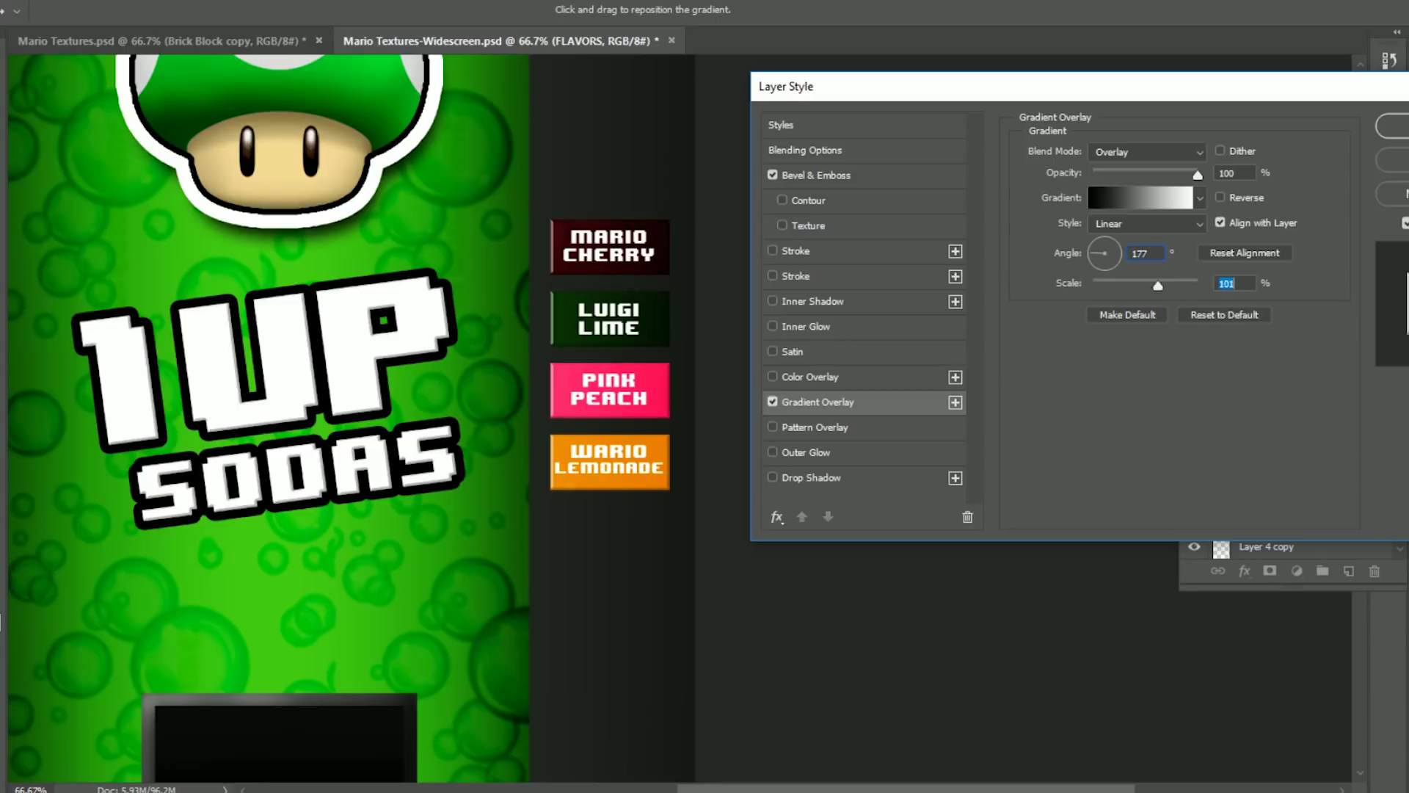
Set the gradient overlay's blend mode to Normal and edit its gradient to run black to white to black
left_click(1130, 151)
left_click(1108, 151)
left_click(1140, 197)
left_click_drag(1318, 443, 1057, 442)
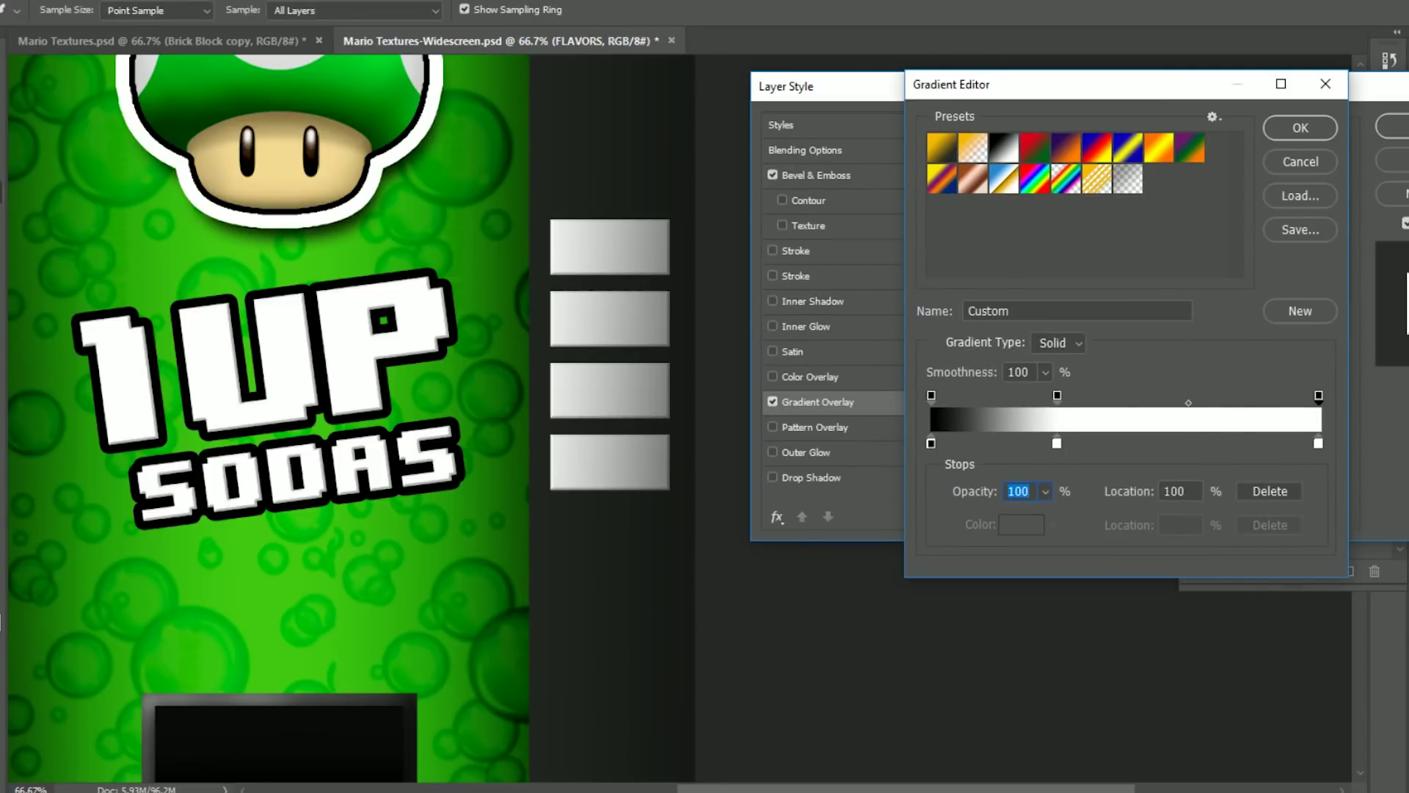
double_click(1318, 443)
key("Return")
left_click(1057, 443)
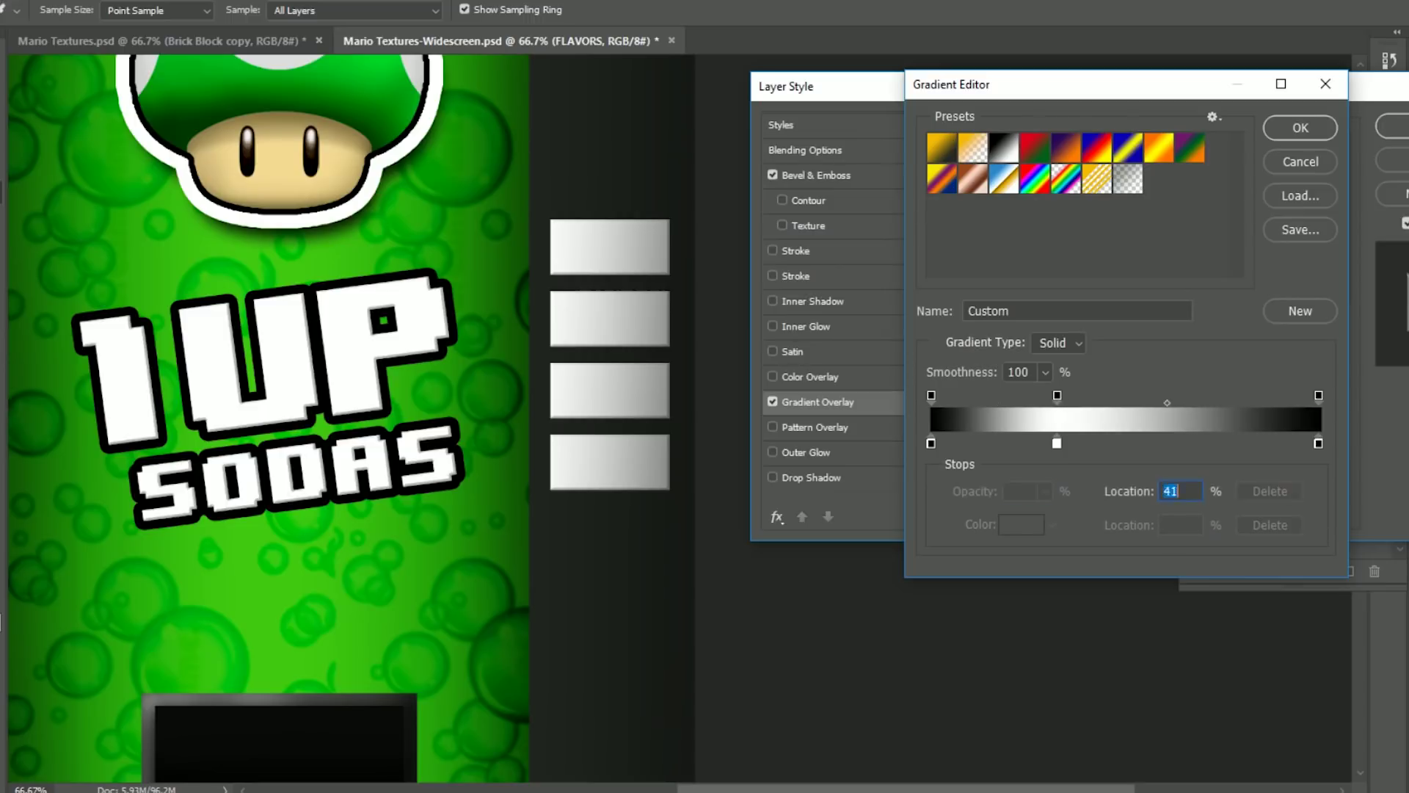
key("Return")
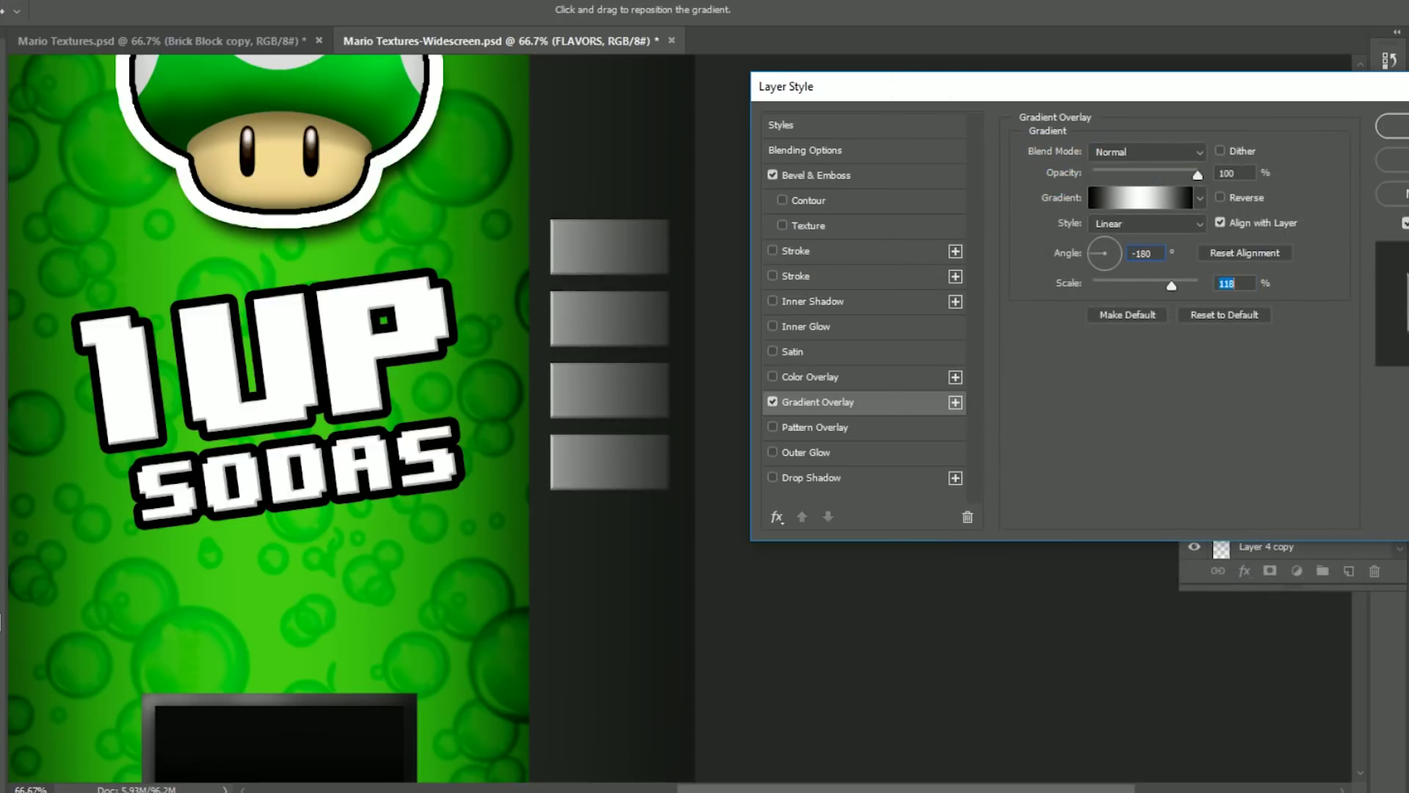
Make the gradient overlay Radial at -174° and 118% scale, and try the Linear Dodge (Add) and Screen blend modes
left_click(1130, 249)
scroll(1146, 151, "down", 20)
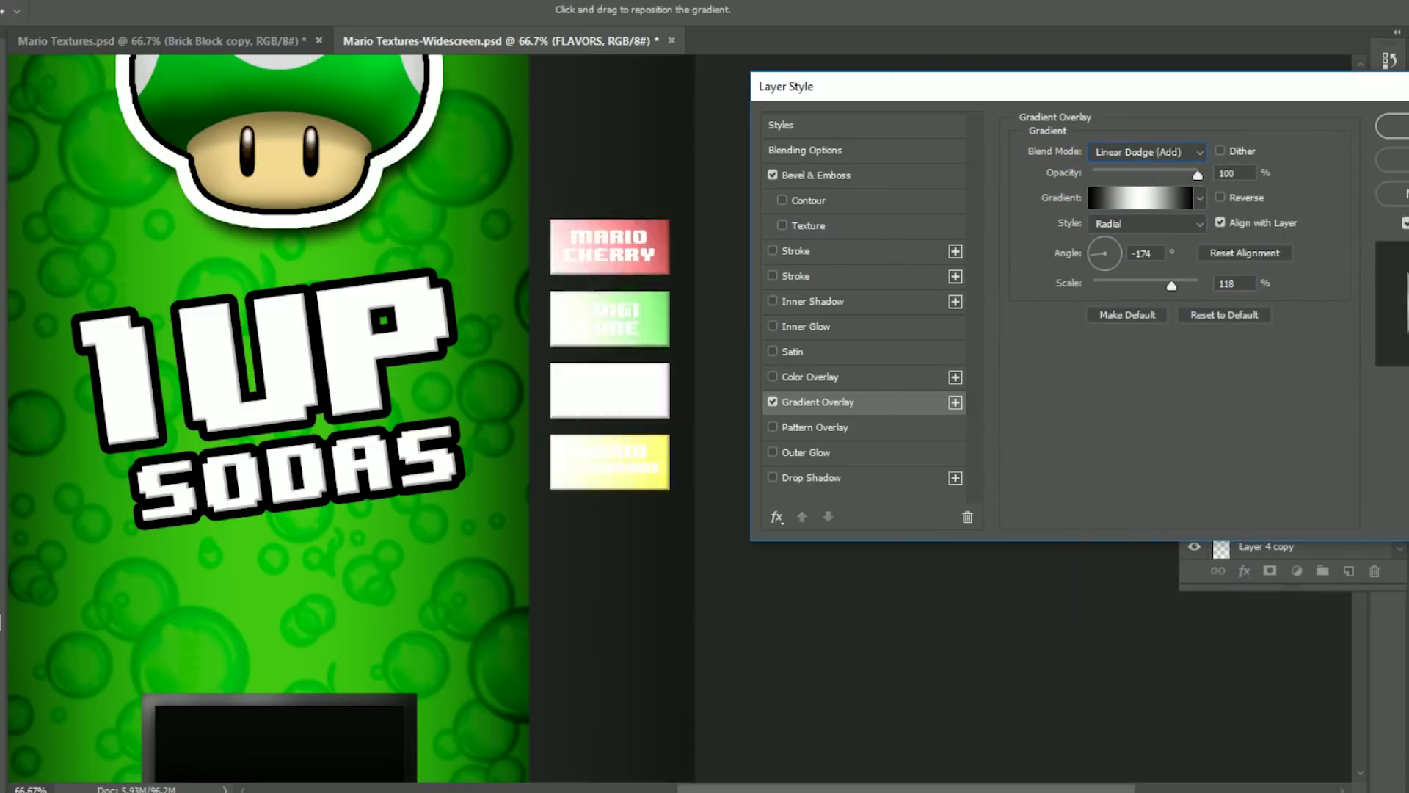
left_click(1147, 151)
key("o")
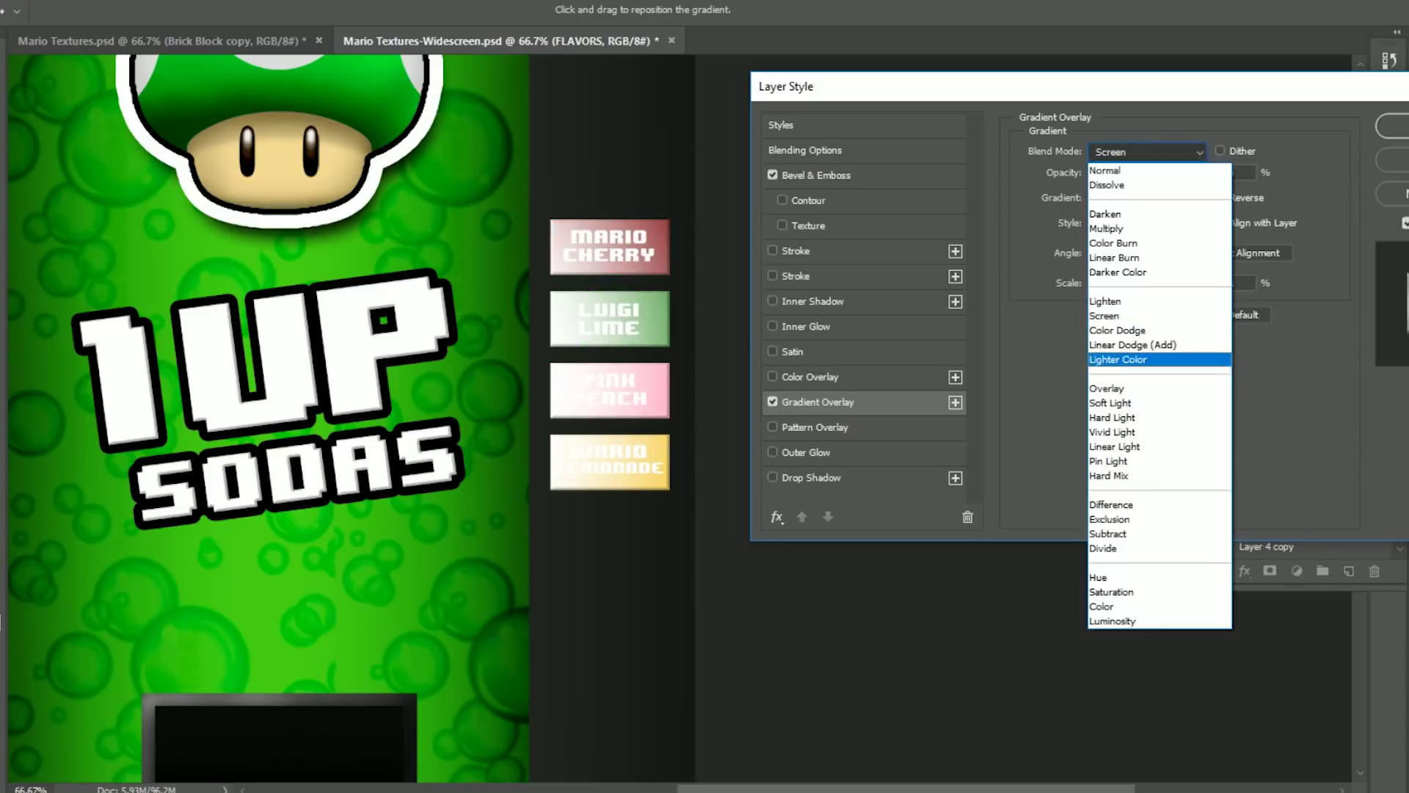
key("Return")
key("Return")
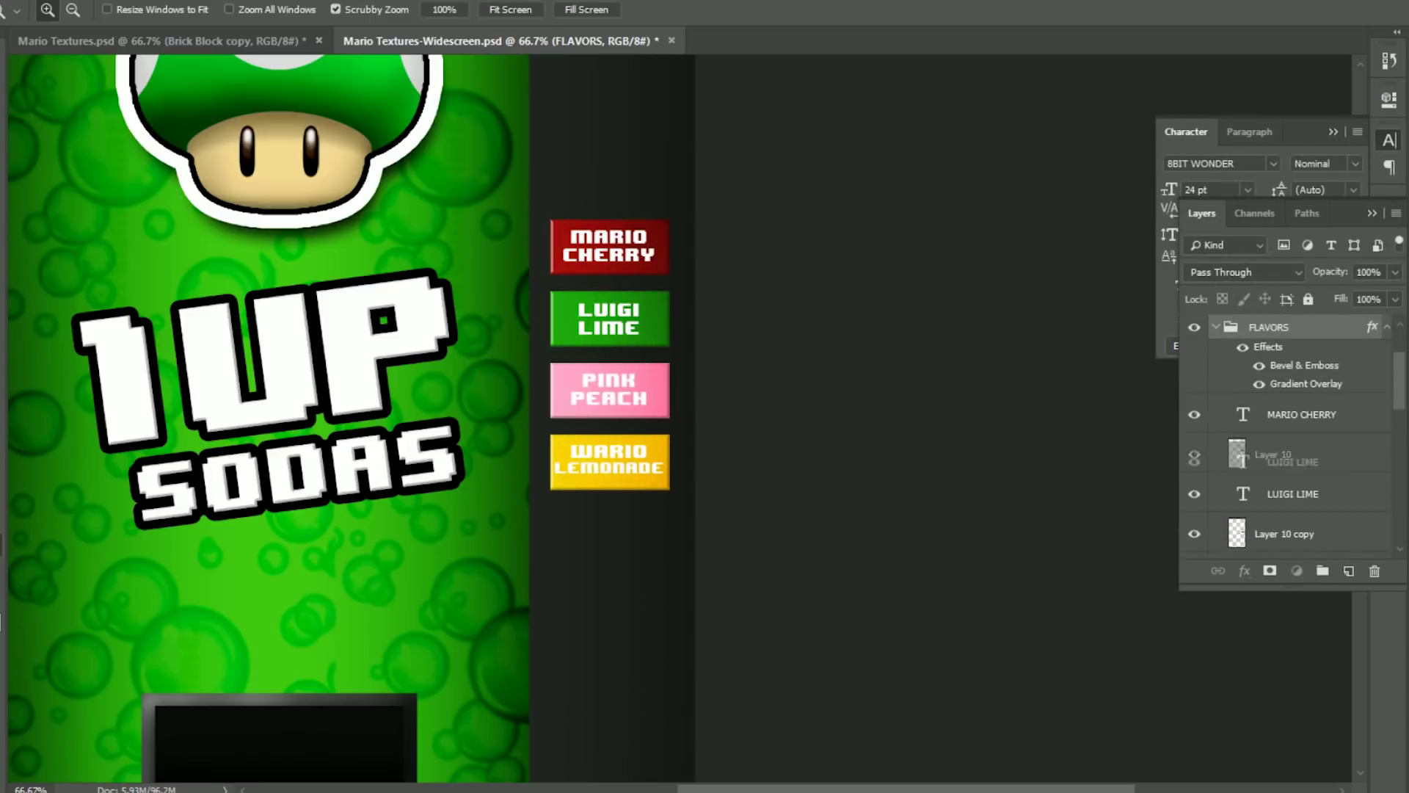
Collect the four flavor text layers in a subgroup named TEXT above the rectangle layers
key("alt+bracketleft")
key("alt+bracketleft")
key("alt+bracketleft")
key("alt+bracketleft")
key("ctrl+g")
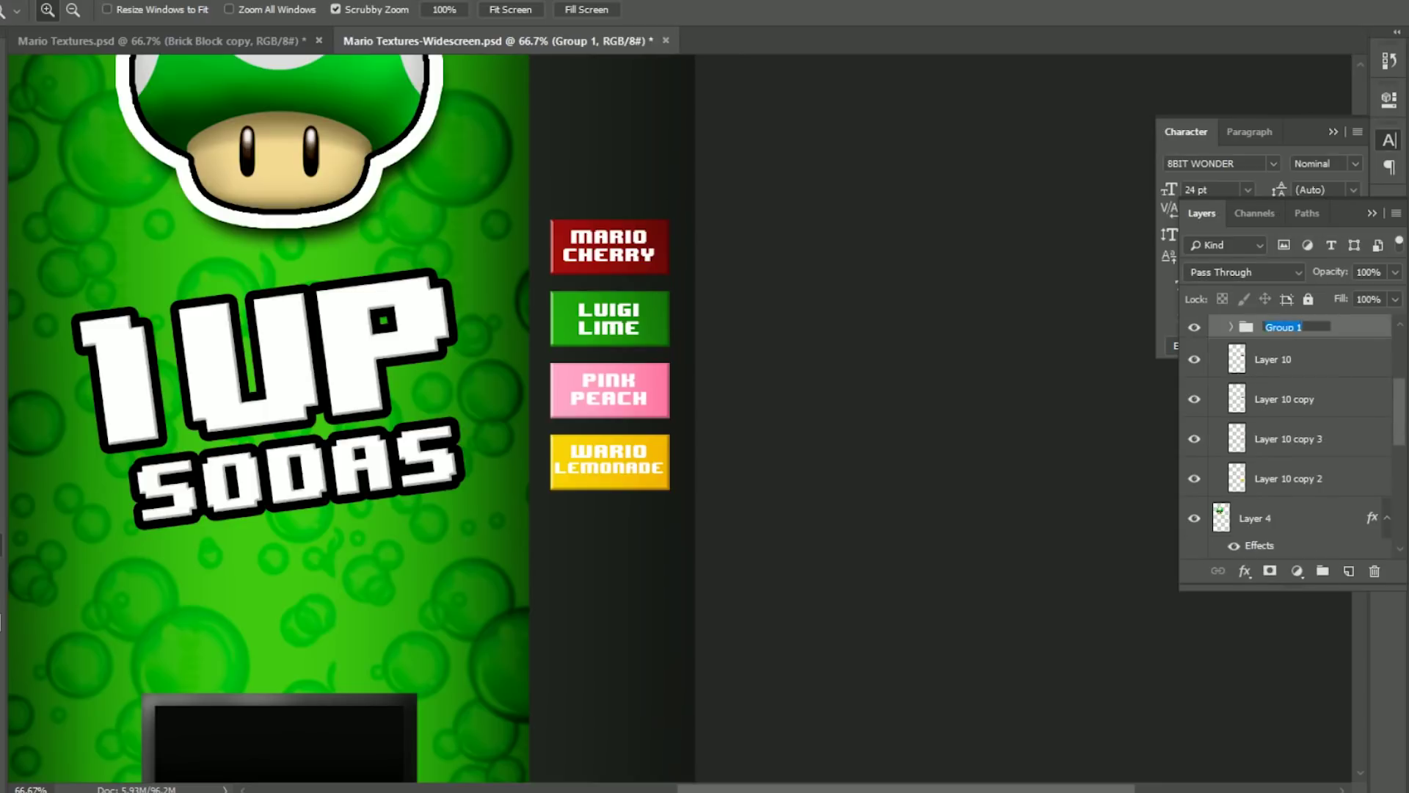
Add a 6 px black outside Stroke to the TEXT group
double_click(1321, 327)
left_click(796, 275)
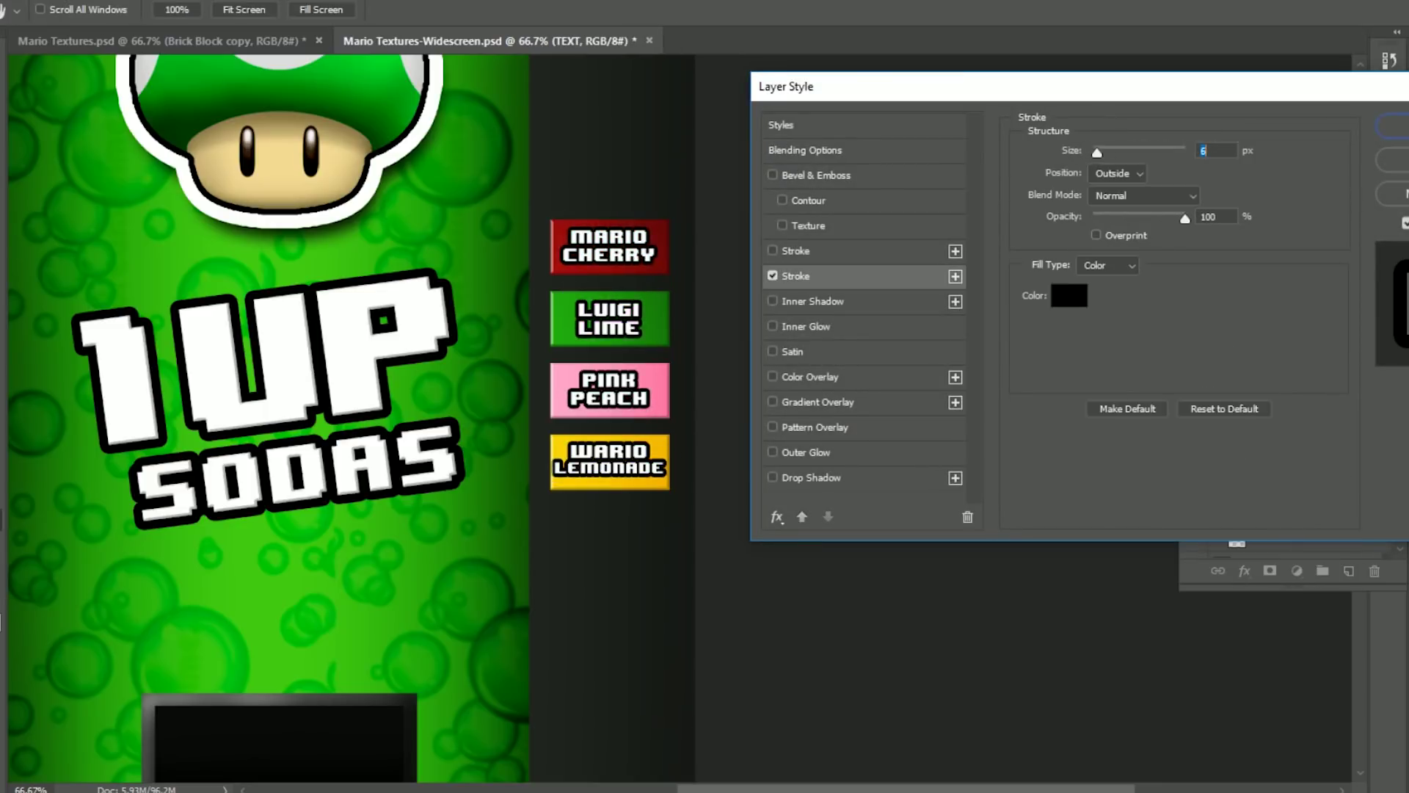
key("Return")
key("ctrl+minus")
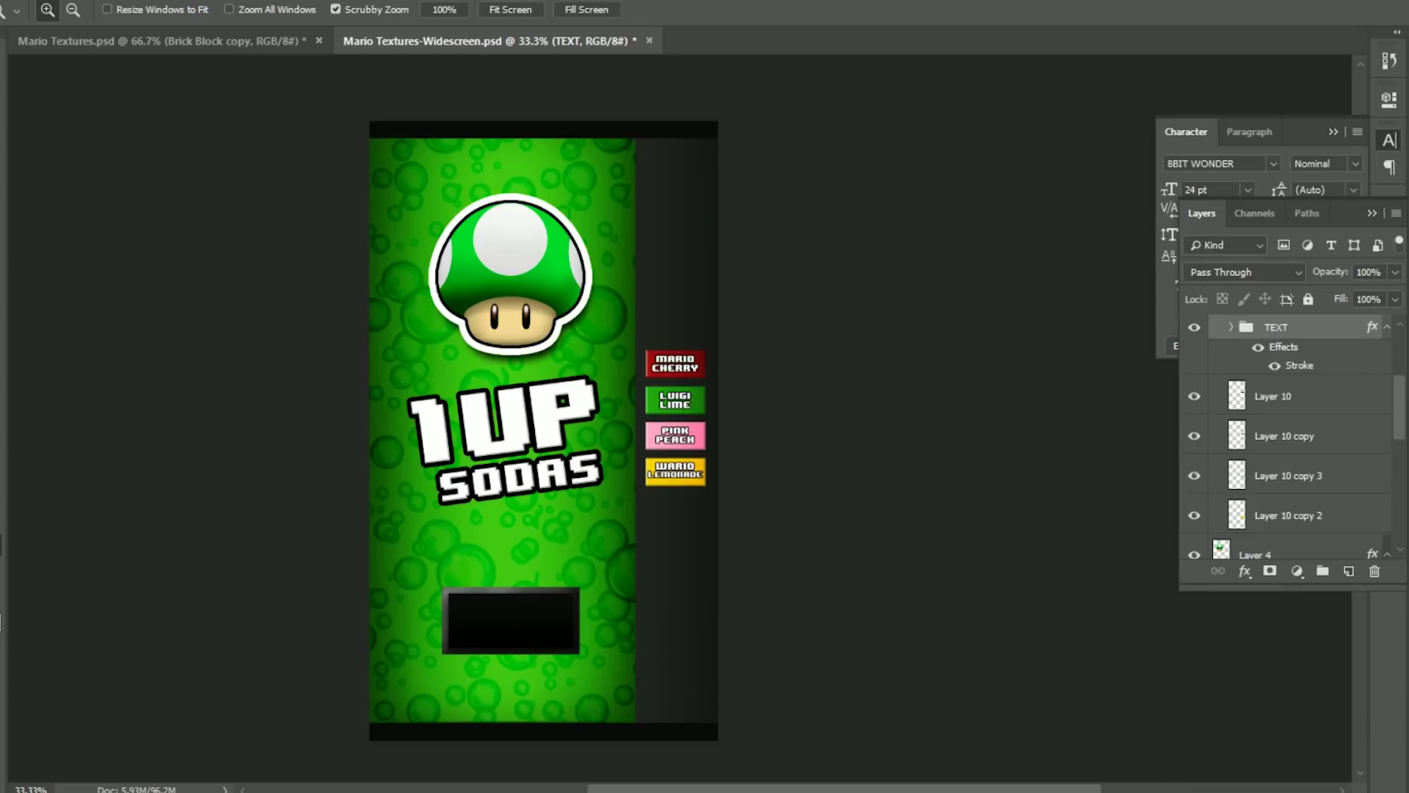
Hide the FLAVORS group's gradient overlay and nudge the group slightly left and up
key("ctrl+plus")
scroll(1284, 434, "up", 2)
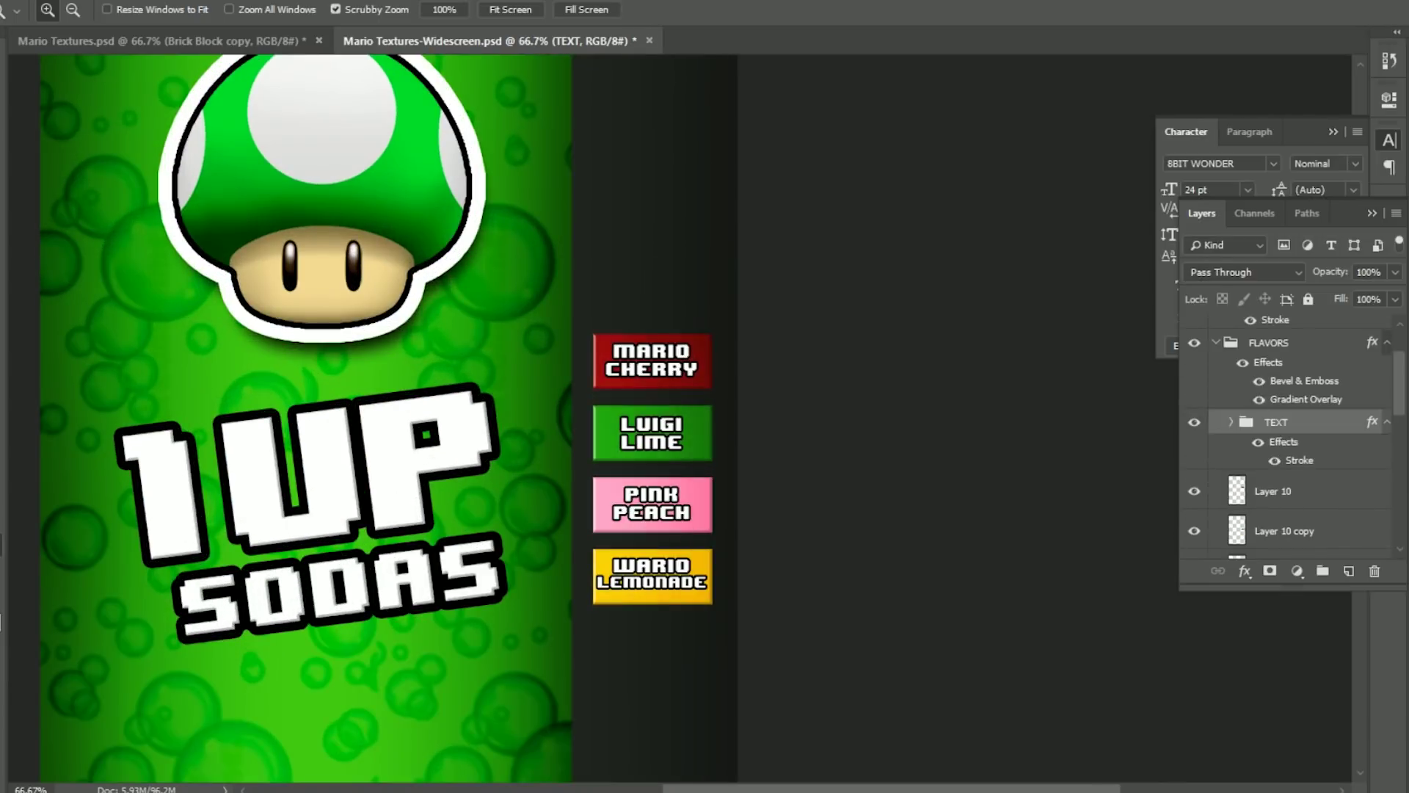
key("ctrl+t")
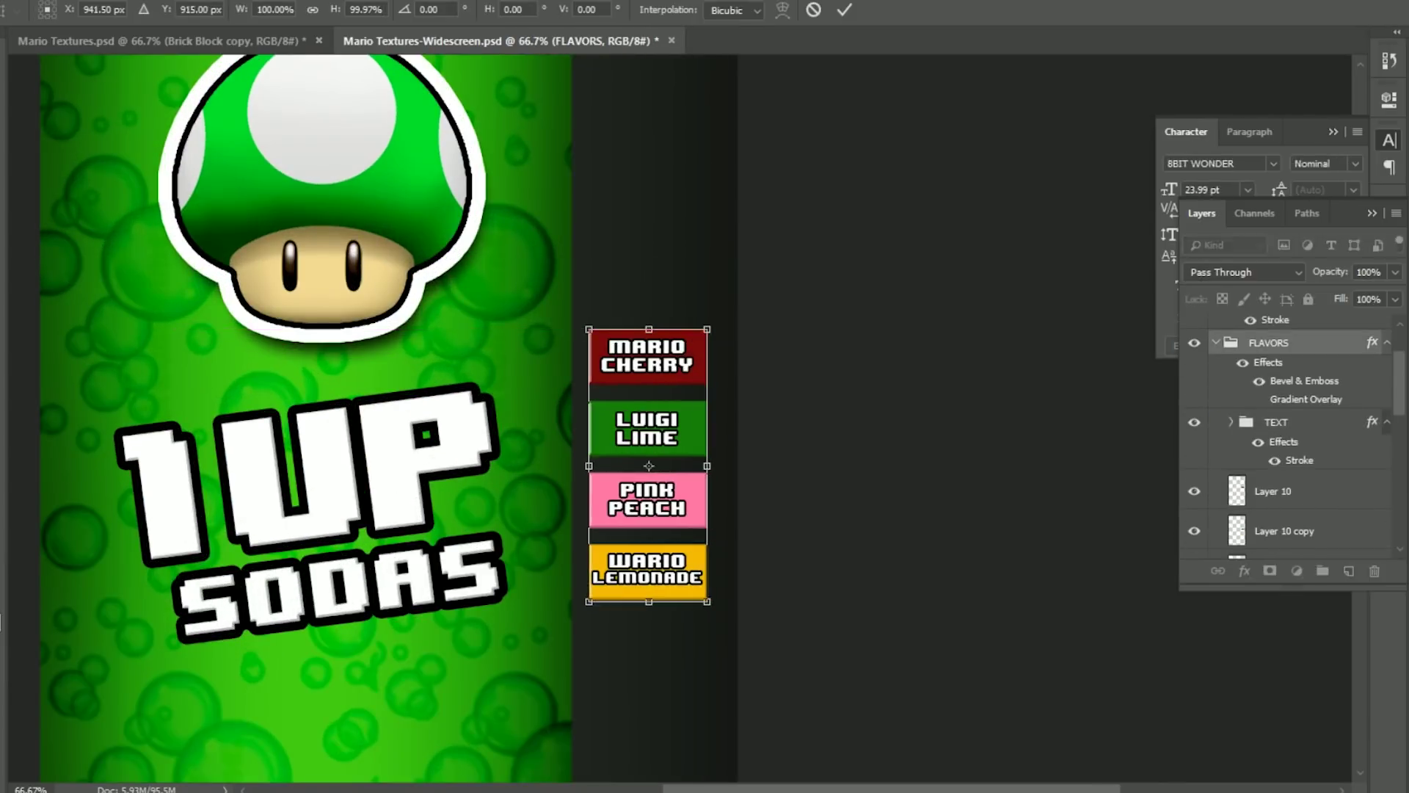
key("Return")
key("ctrl+minus")
key("ctrl+minus")
key("ctrl+minus")
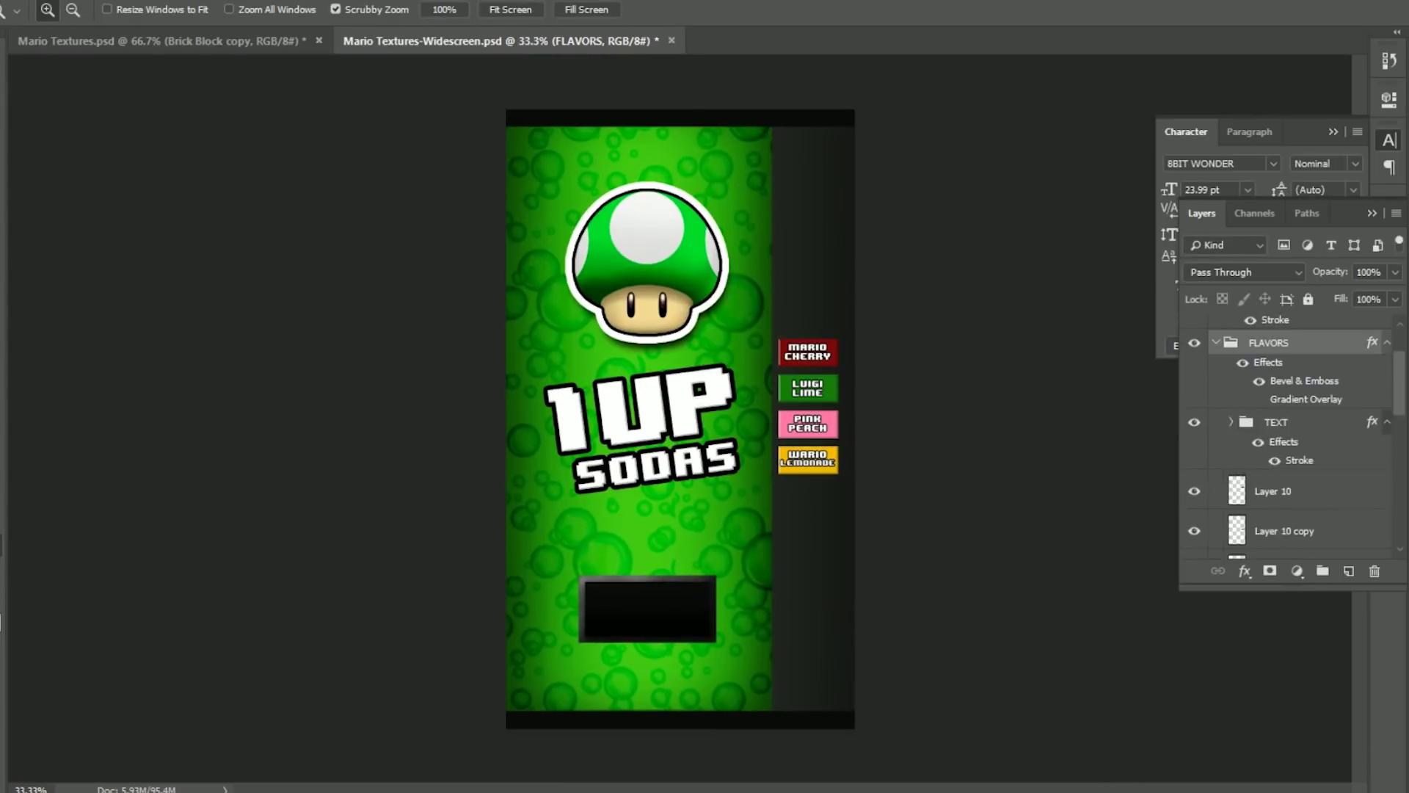
Widen the dark side panel slightly toward the green front
scroll(1284, 440, "down", 3)
left_click(1255, 488)
key("ctrl+t")
left_click_drag(761, 419, 804, 419)
key("Return")
Move the FLAVORS group left within the dark side panel to free space beside the labels
scroll(1284, 440, "up", 3)
left_click(1268, 422)
key("ctrl+plus")
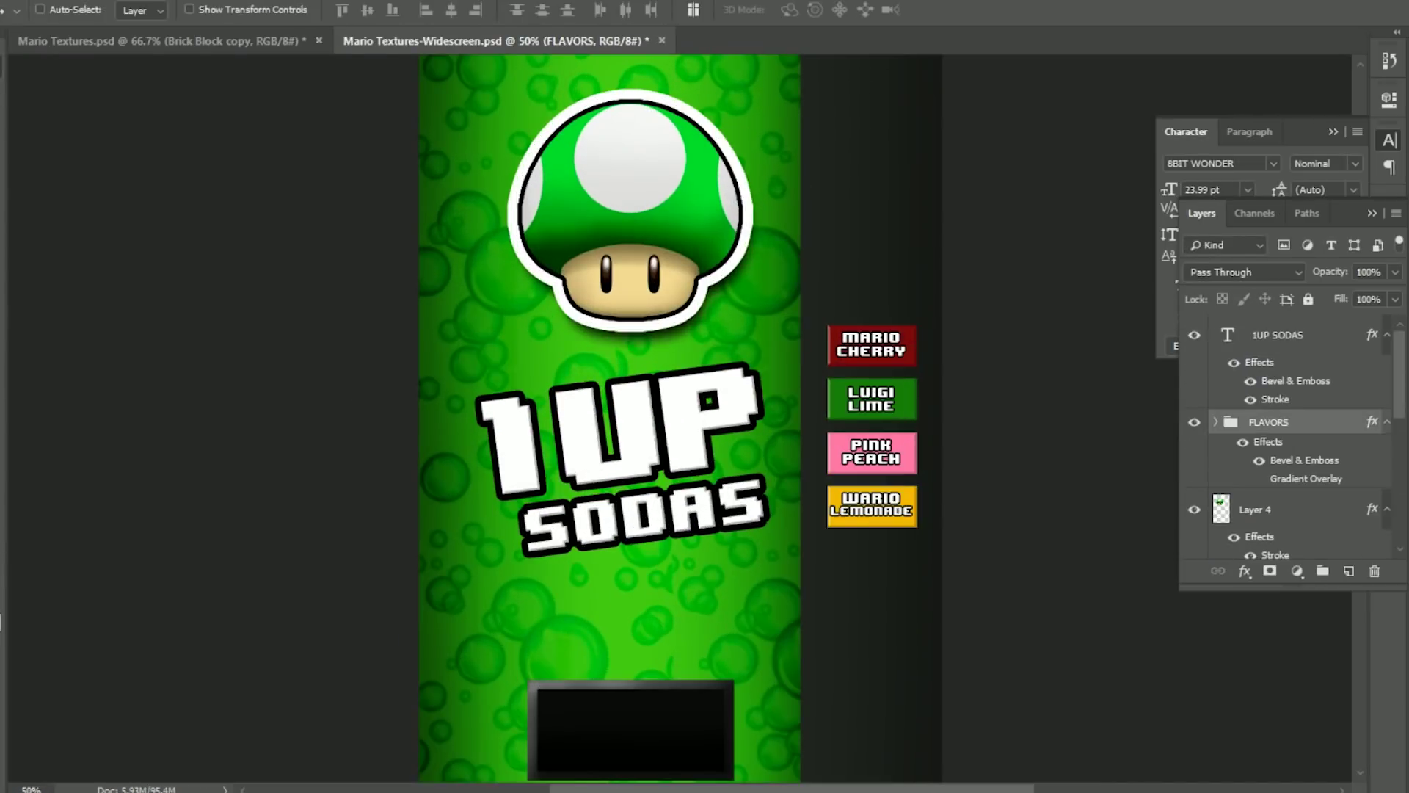
key("m")
key("ctrl+plus")
Create a white circular button beside the "MARIO CHERRY" label on a new layer inside the FLAVORS group
left_click(1215, 422)
left_click(1273, 476)
key("ctrl+plus")
key("ctrl+plus")
left_click_drag(753, 260, 757, 263)
key("i")
key("Return")
key("m")
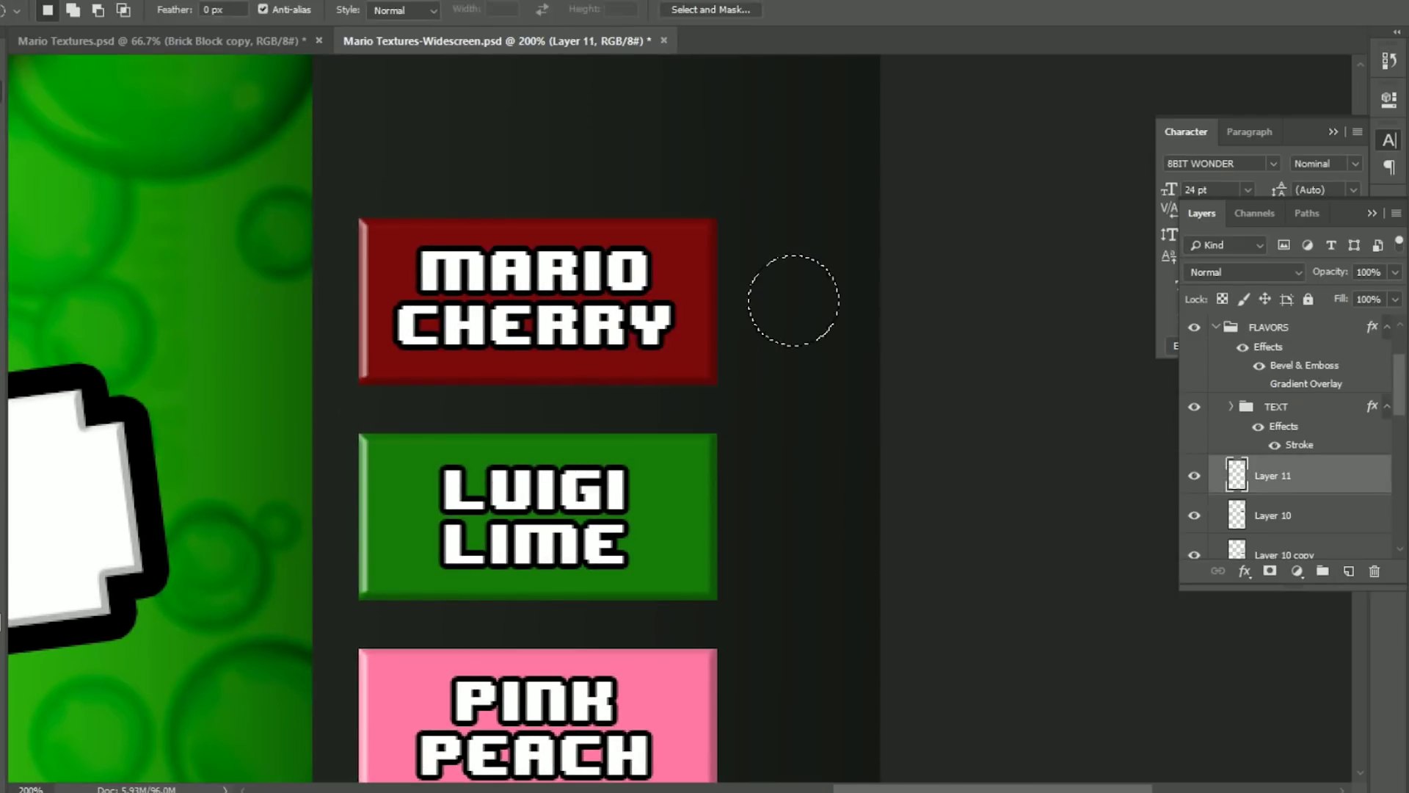
Duplicate the white circle beside the other three flavor labels and merge the circle layers
key("ctrl+j")
key("z")
key("ctrl+minus")
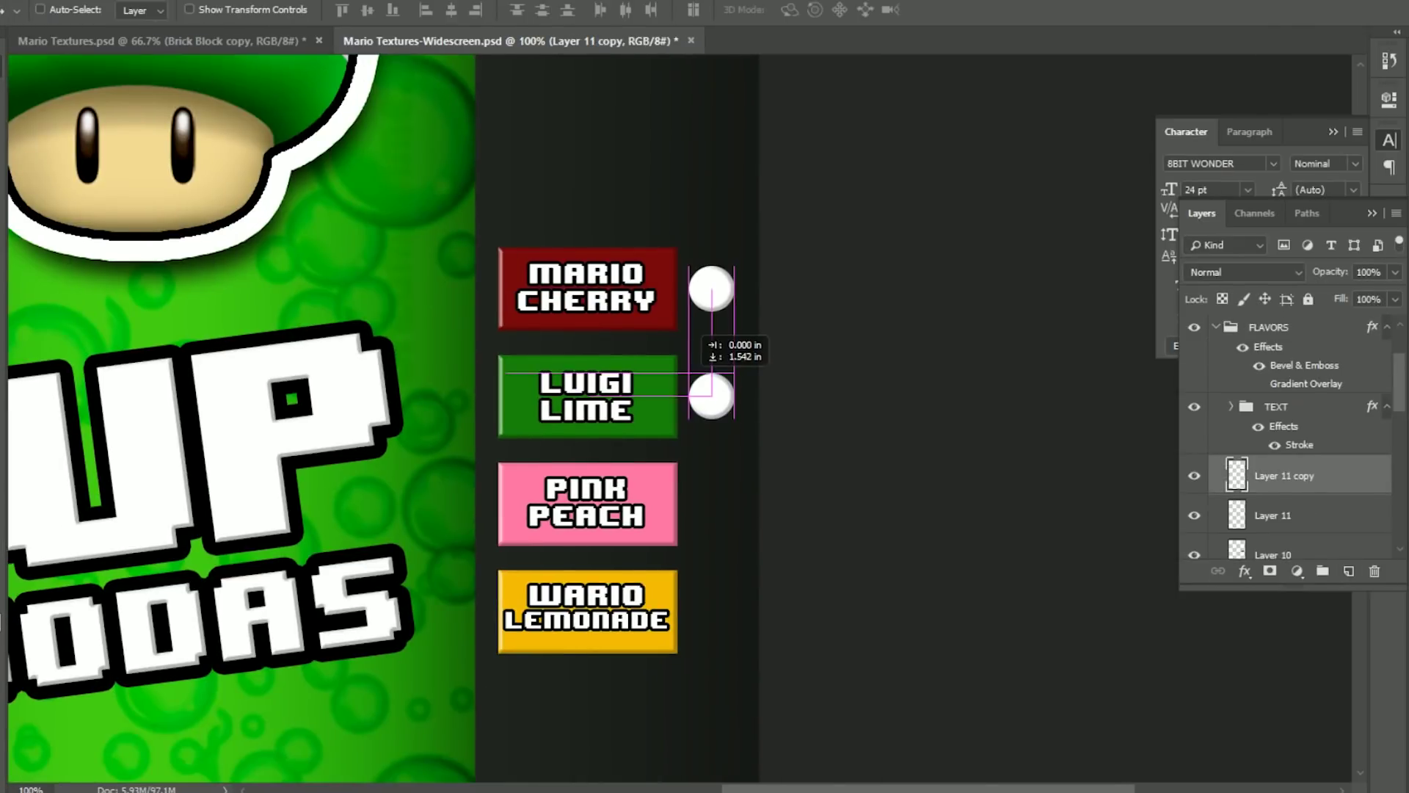
key("z")
key("ctrl+minus")
key("ctrl+minus")
key("ctrl+minus")
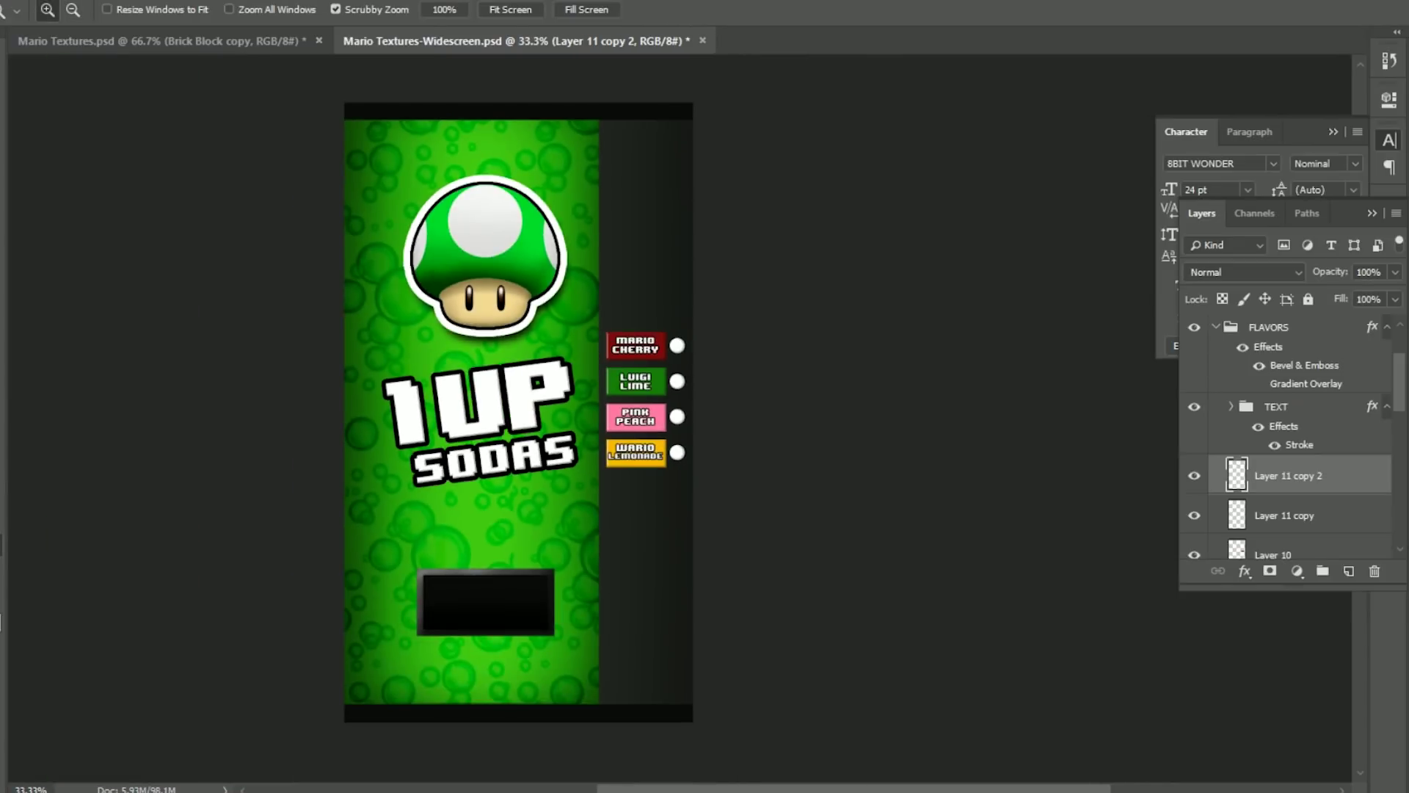
key("ctrl+1")
key("w")
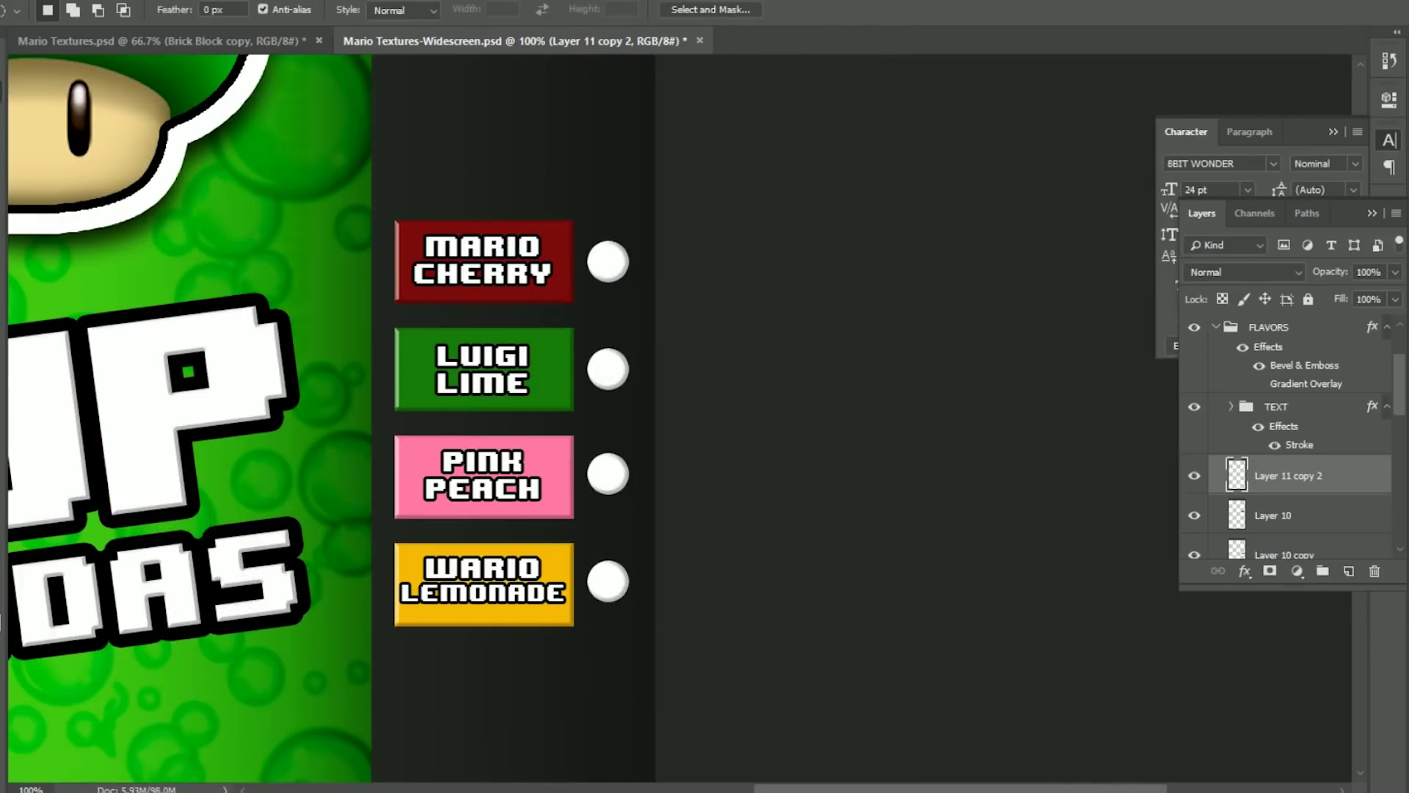
Draw a near-black rectangle above the "MARIO CHERRY" label on a new layer above the FLAVORS group
scroll(330, 418, "up", 3)
left_click(1268, 327)
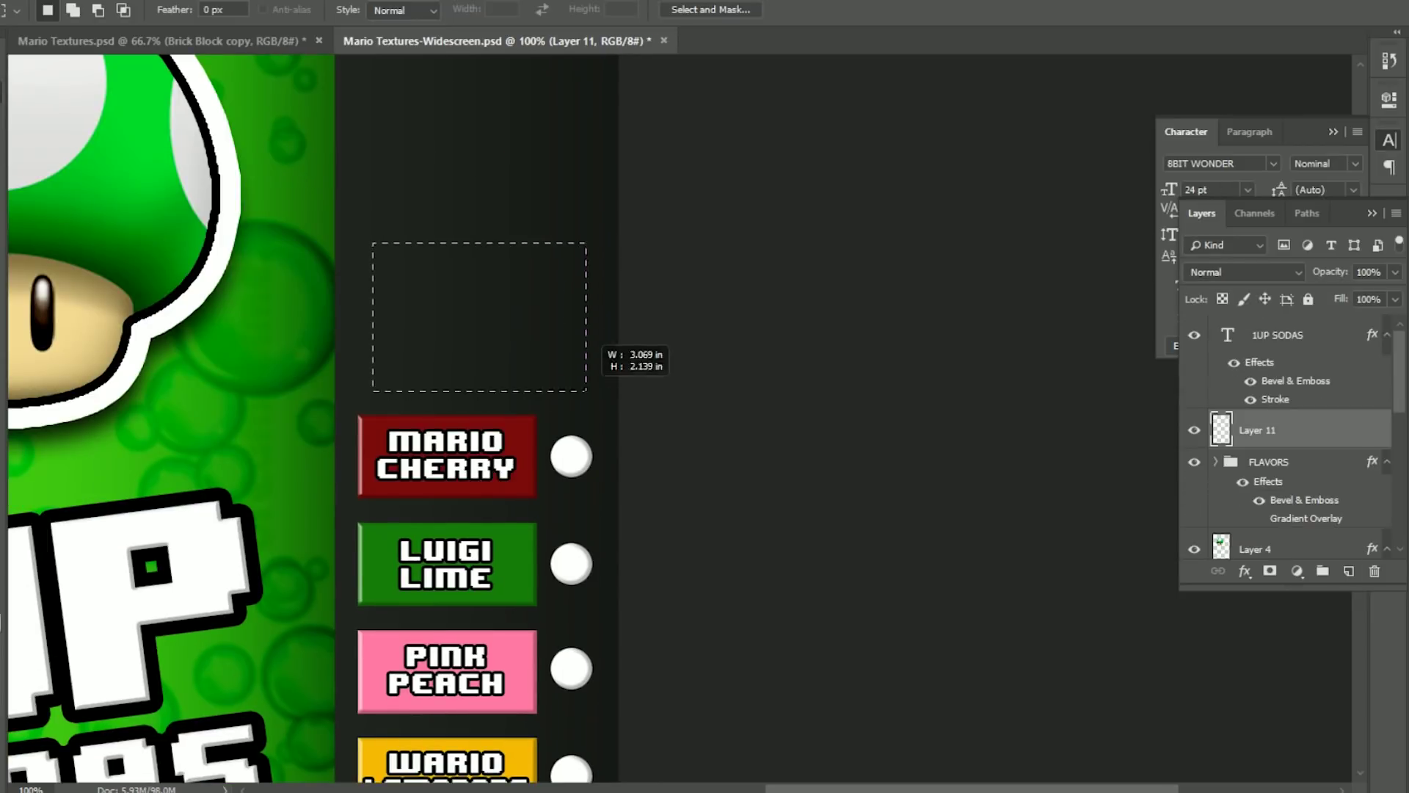
scroll(477, 418, "up", 3)
key("alt+BackSpace")
key("ctrl+d")
Fill a tall rectangle inside the near-black panel with gray #7e7e7e on its own layer
key("ctrl+plus")
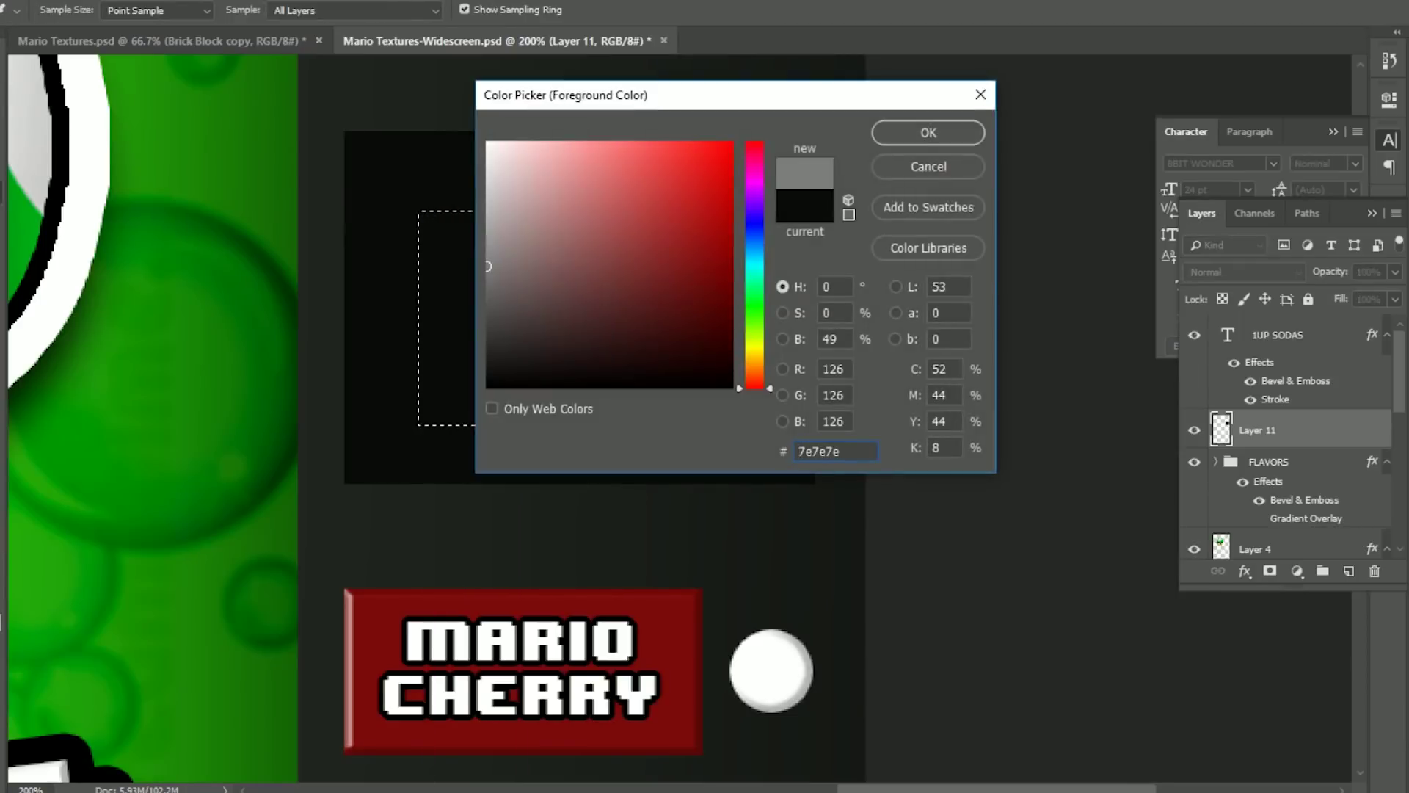
key("Return")
key("g")
key("alt+BackSpace")
left_click_drag(496, 396, 575, 504)
key("ctrl+plus")
Duplicate the gray rectangle, stretch it taller and form a darker vertical slot down its middle
key("ctrl+j")
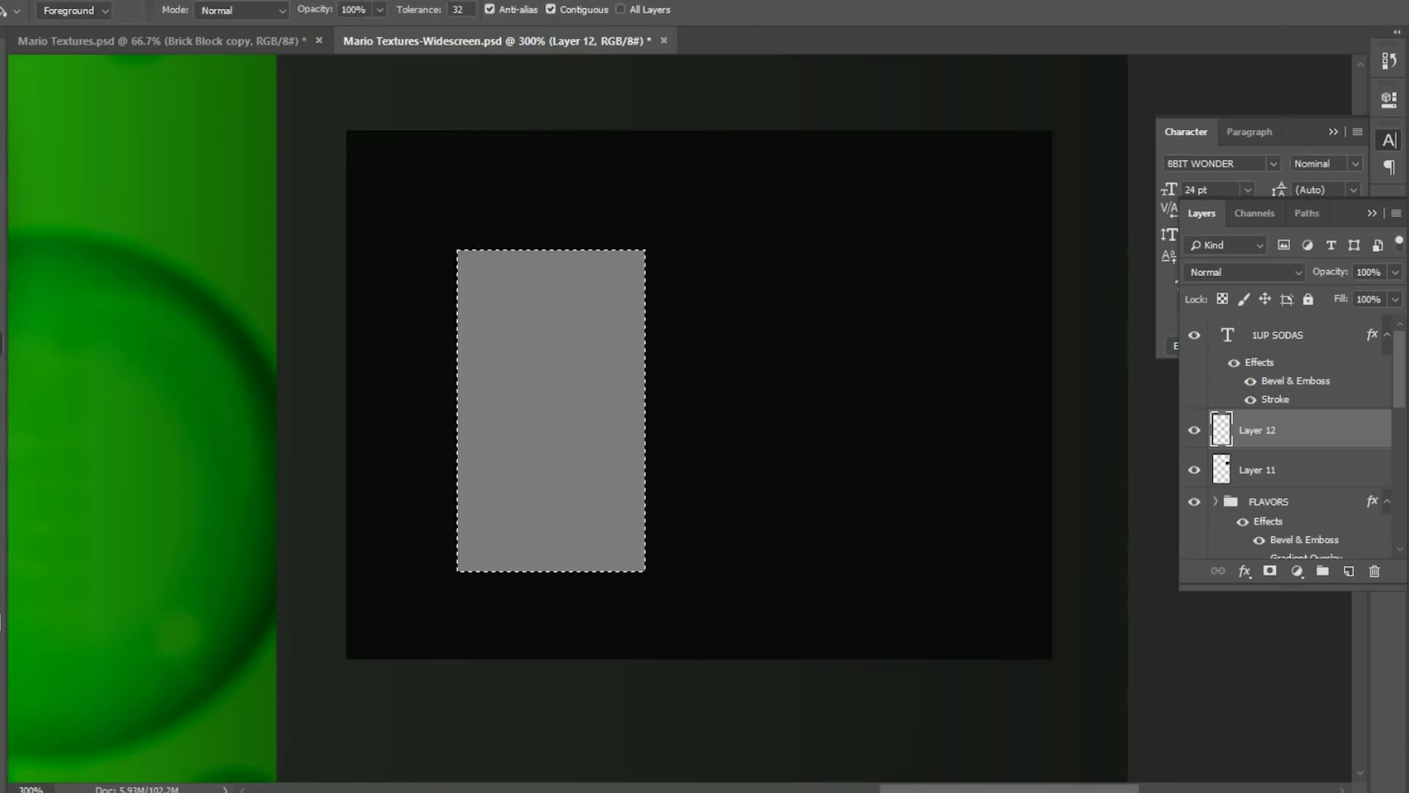
key("ctrl+t")
left_click_drag(552, 250, 552, 203)
key("Return")
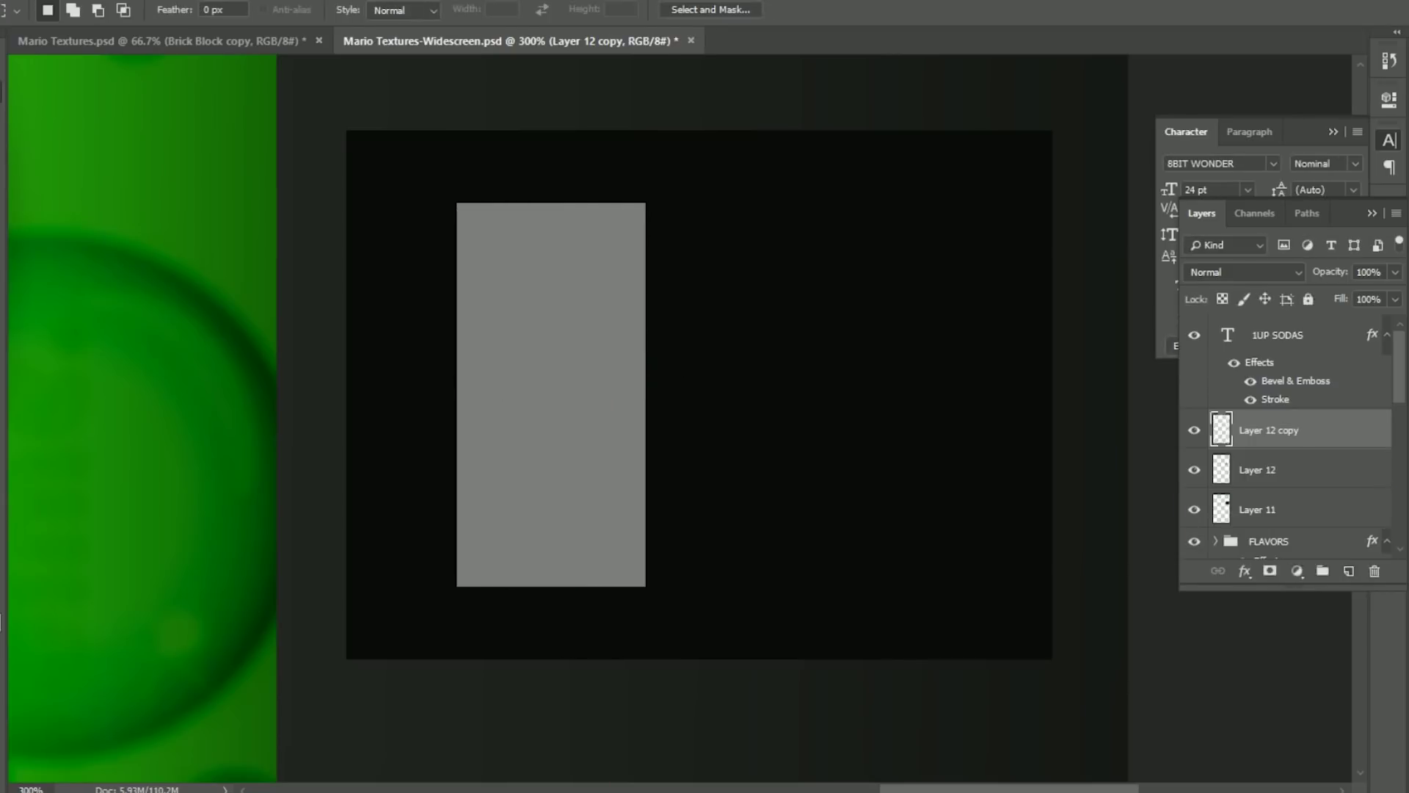
key("shift+alt+m")
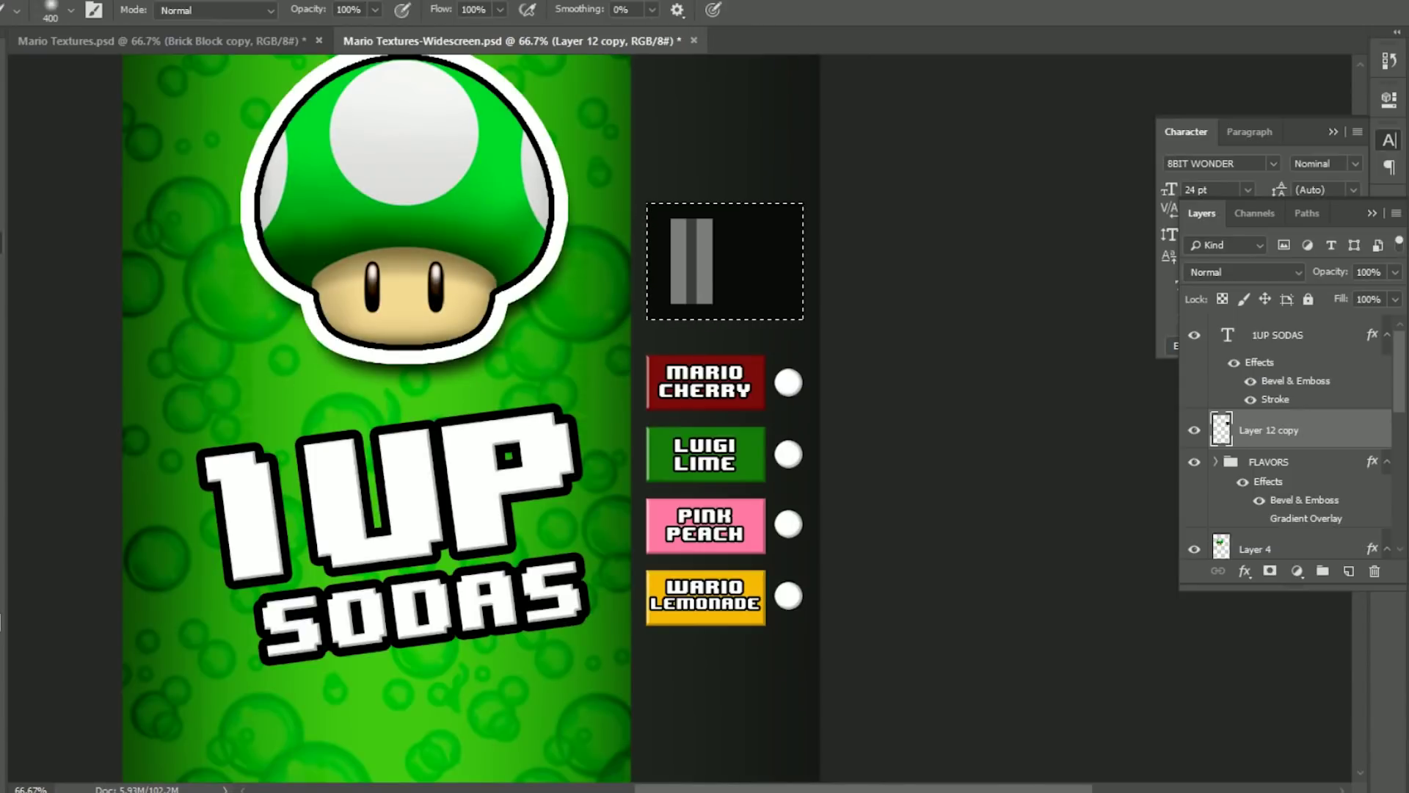
Paint soft black shading over the selected coin slot panel on a new layer
key("b")
key("ctrl+shift+alt+n")
left_click(925, 129)
left_click(756, 242)
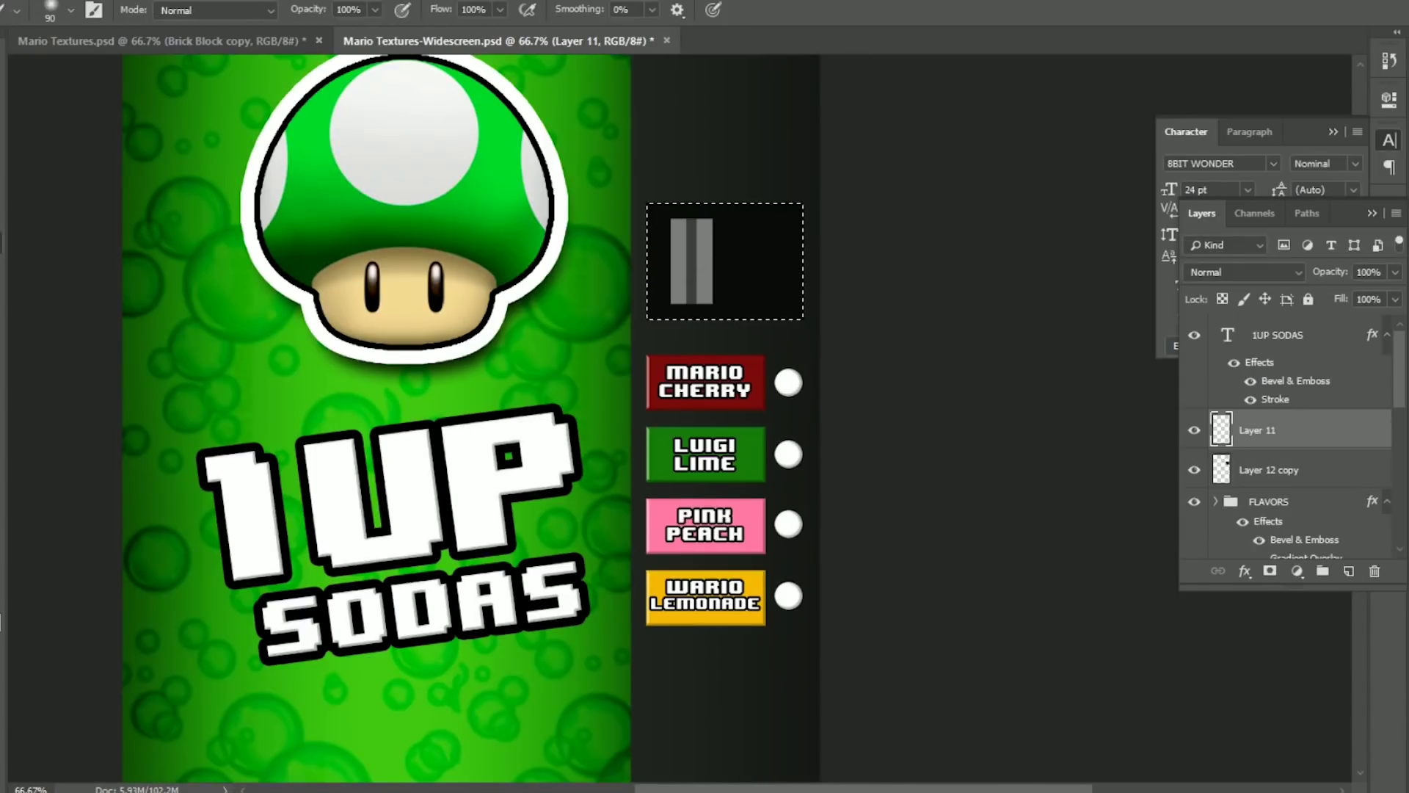
left_click(550, 253)
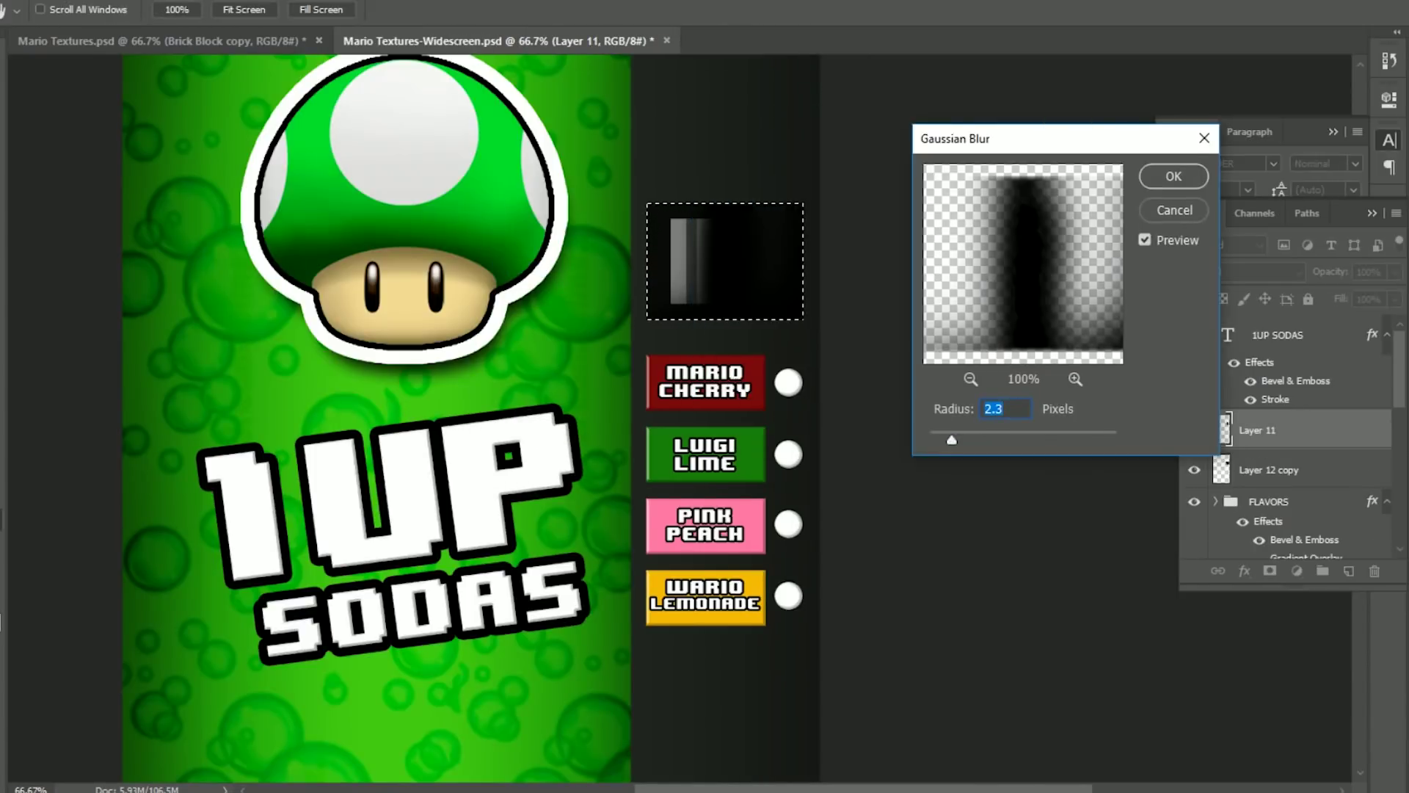
Apply a 22.2-pixel Gaussian Blur to the coin slot's black shading layer
key("Escape")
key("ctrl+alt+f")
type("12")
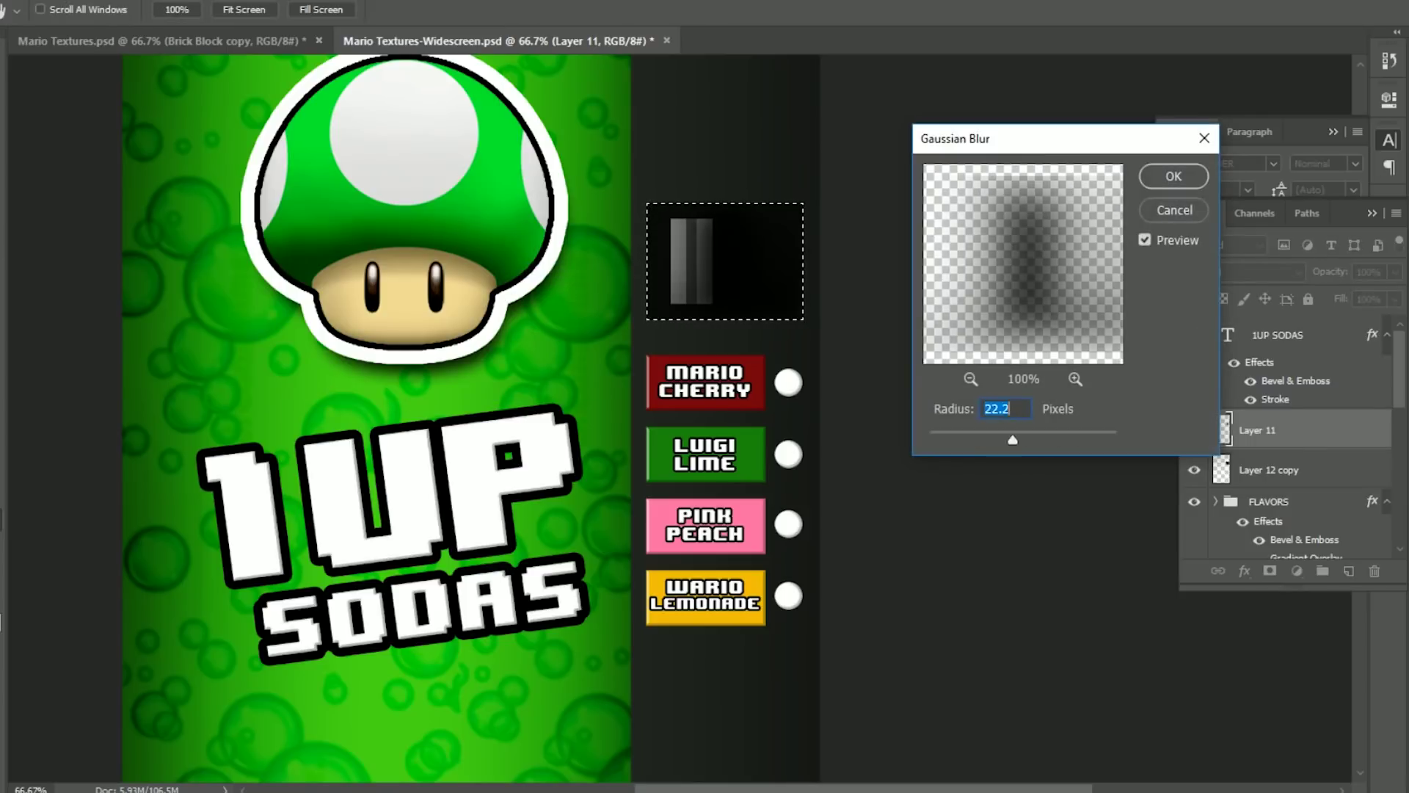
key("Escape")
key("z")
key("ctrl+minus")
key("ctrl+minus")
key("ctrl+minus")
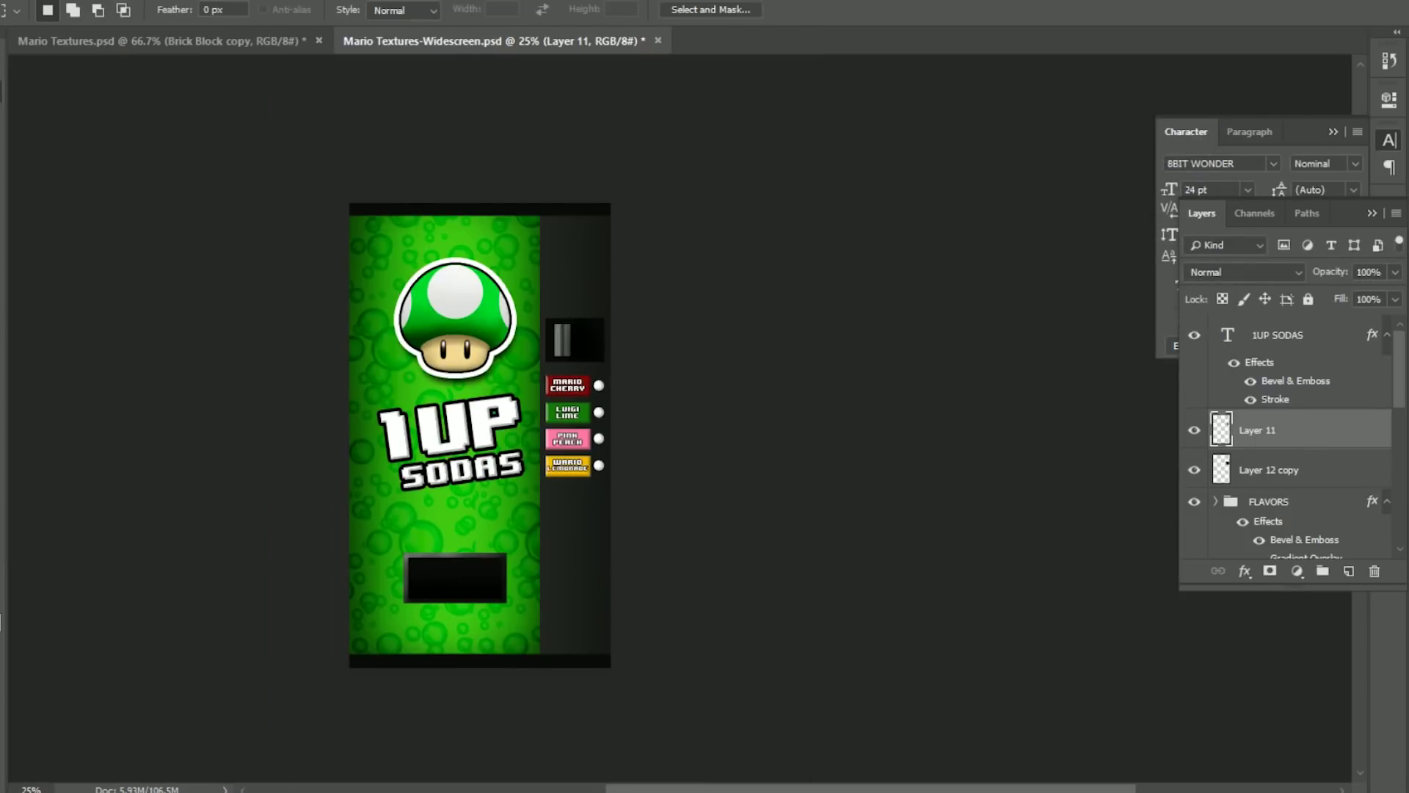
Place a copy of the round white button beside the coin slot on the black panel and bring it to the front
key("ctrl+plus")
key("ctrl+plus")
key("ctrl+plus")
key("ctrl+plus")
left_click(1284, 515)
left_click_drag(538, 425, 582, 305)
key("ctrl+shift+bracketright")
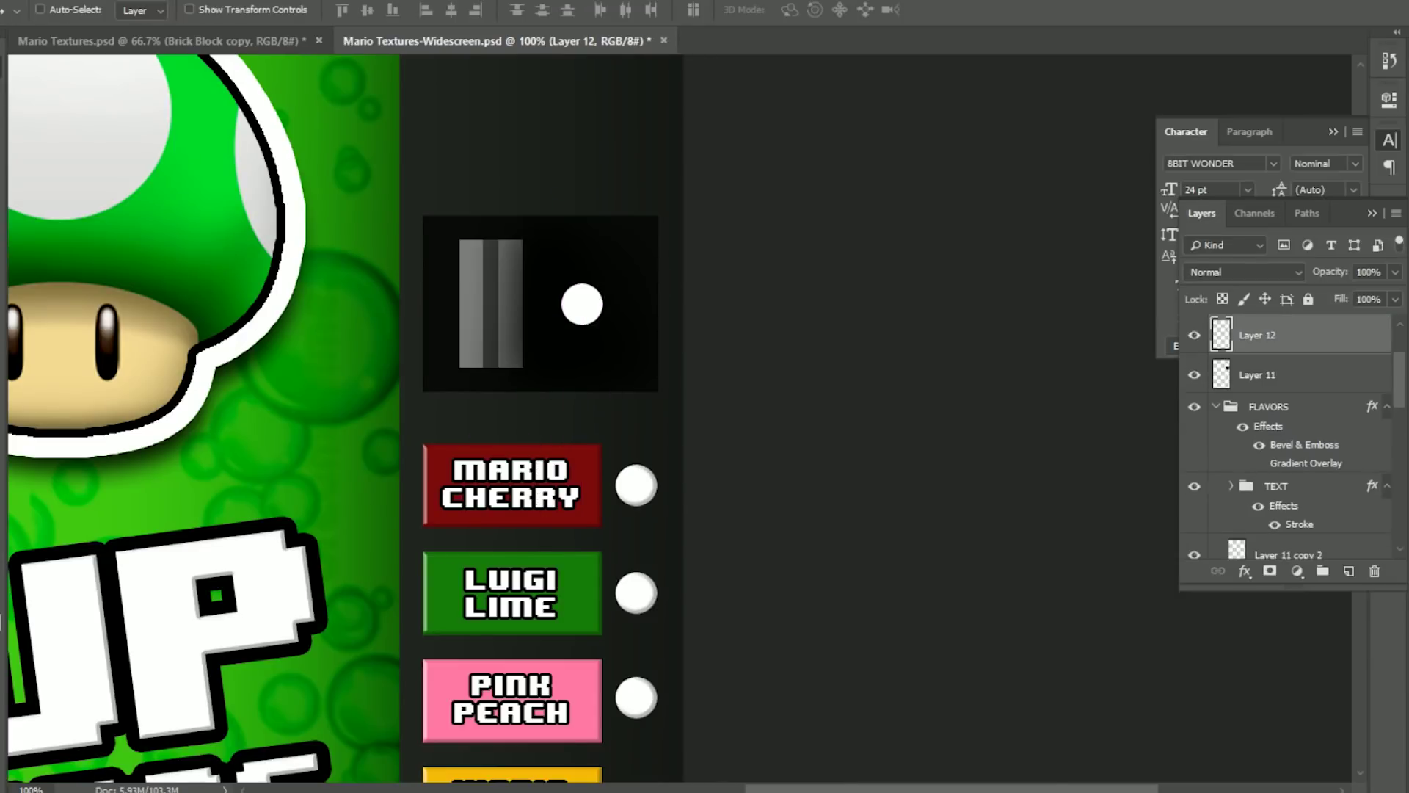
Group all the vending machine layers into one group named SODA MACHINE and save the document
key("z")
key("ctrl+minus")
key("ctrl+minus")
key("ctrl+minus")
key("ctrl+minus")
left_click(1277, 325)
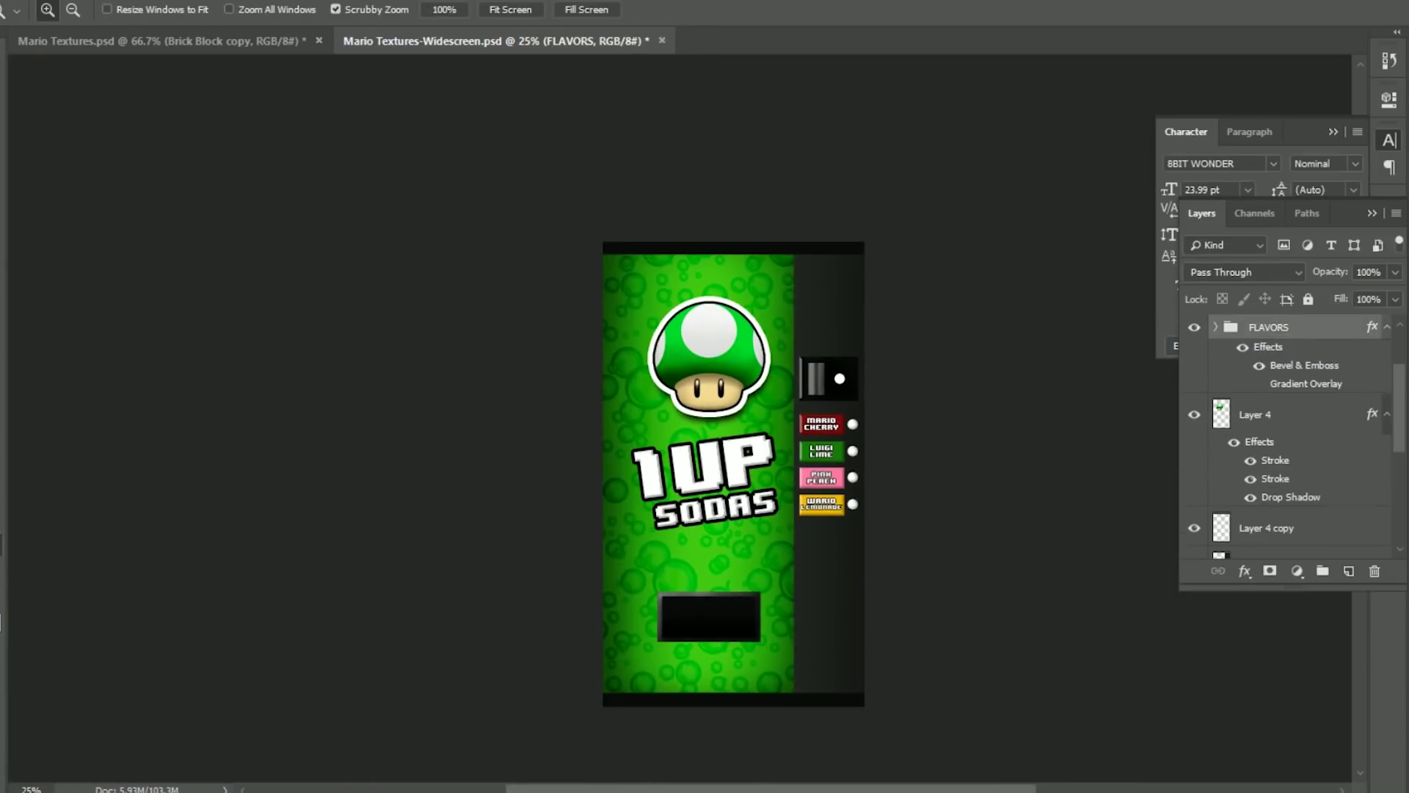
scroll(1284, 478, "down", 5)
key("ctrl+alt+a")
key("ctrl+g")
key("Return")
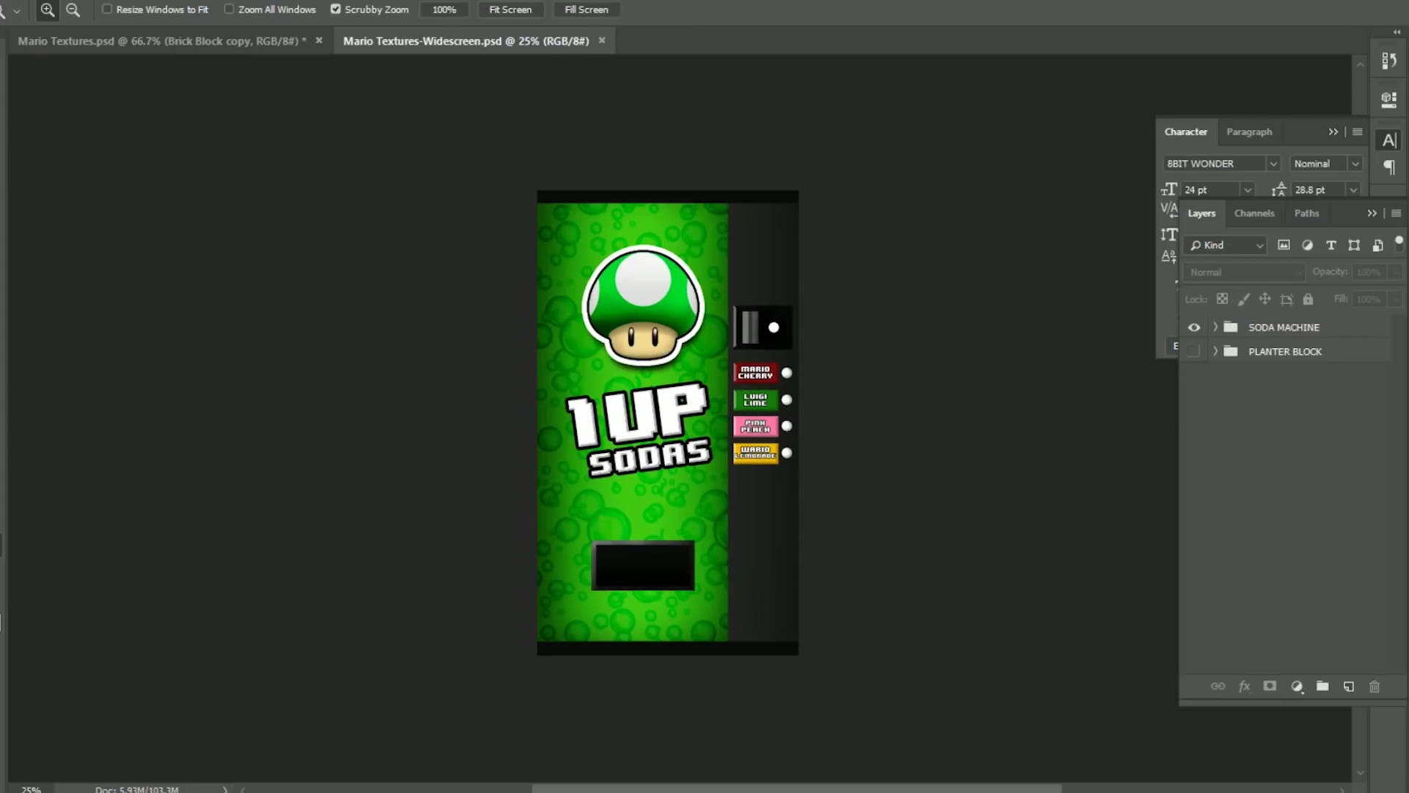
Save a JPEG copy named MarioTexture-WIDE-SodaMachine-FRONT in the Textures folder
left_click(309, 197)
left_click(624, 595)
left_click(221, 514)
left_click(624, 594)
left_click(221, 457)
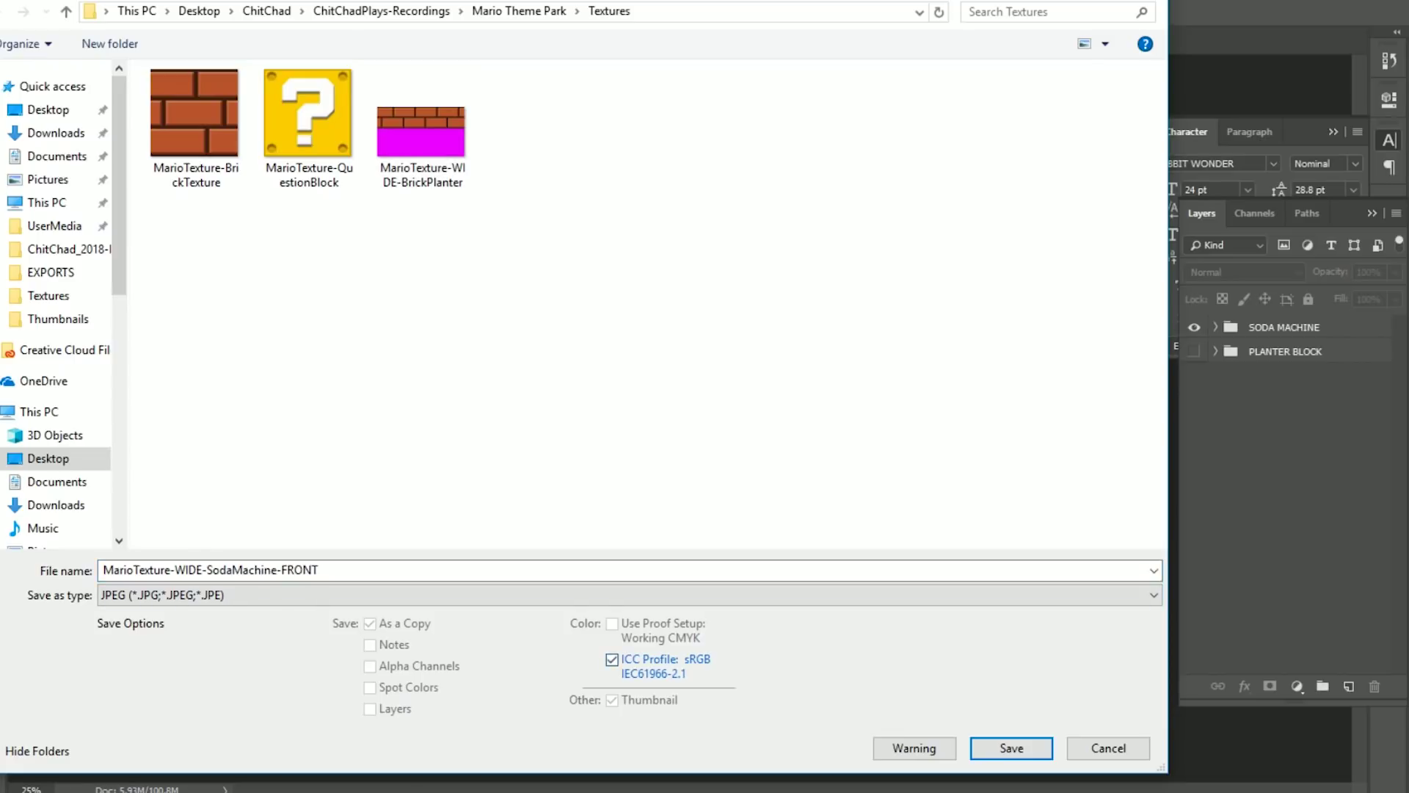
key("Return")
Organize the artwork into FRONT and SIDE groups and delete the dispenser, coin slot, flavor buttons and shading layers from SIDE
key("ctrl+g")
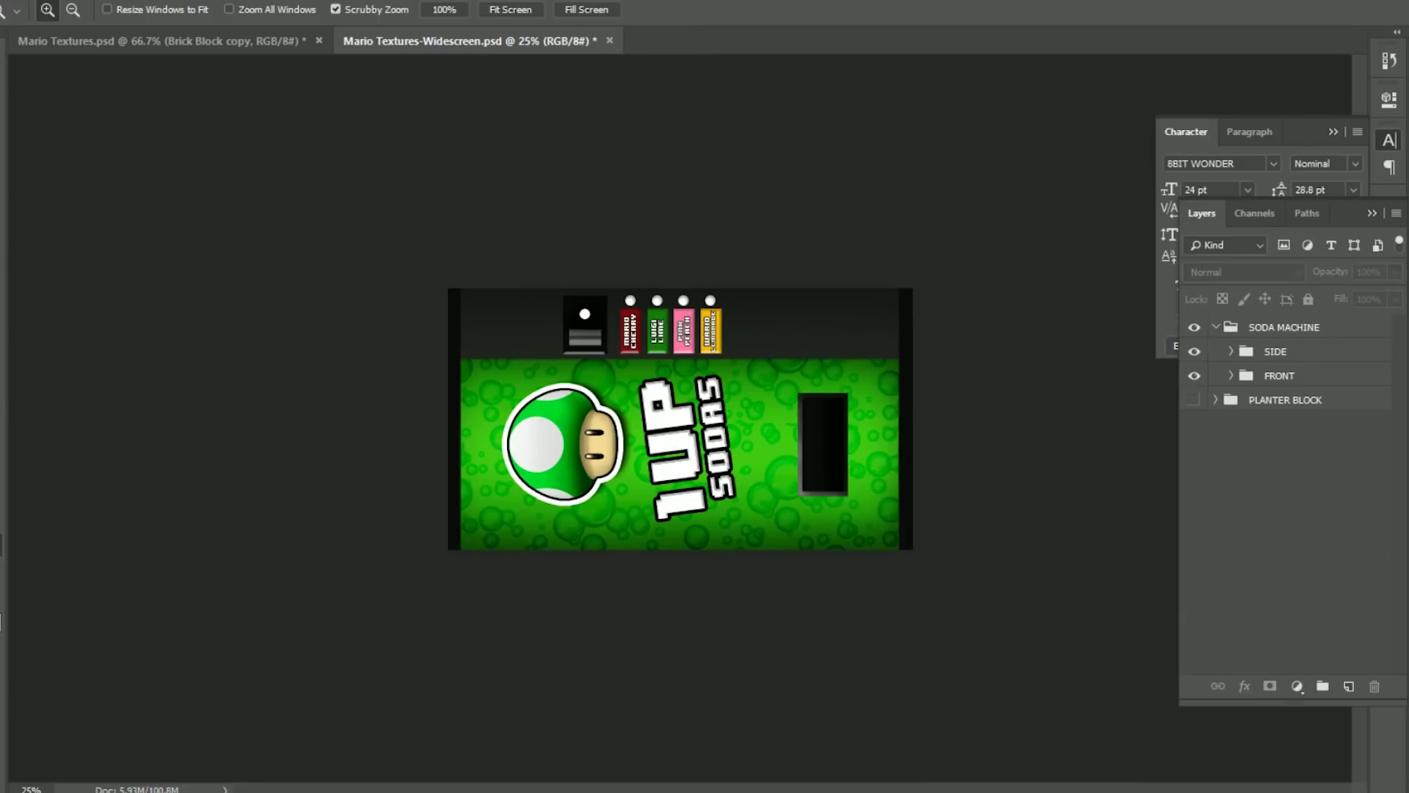
key("Delete")
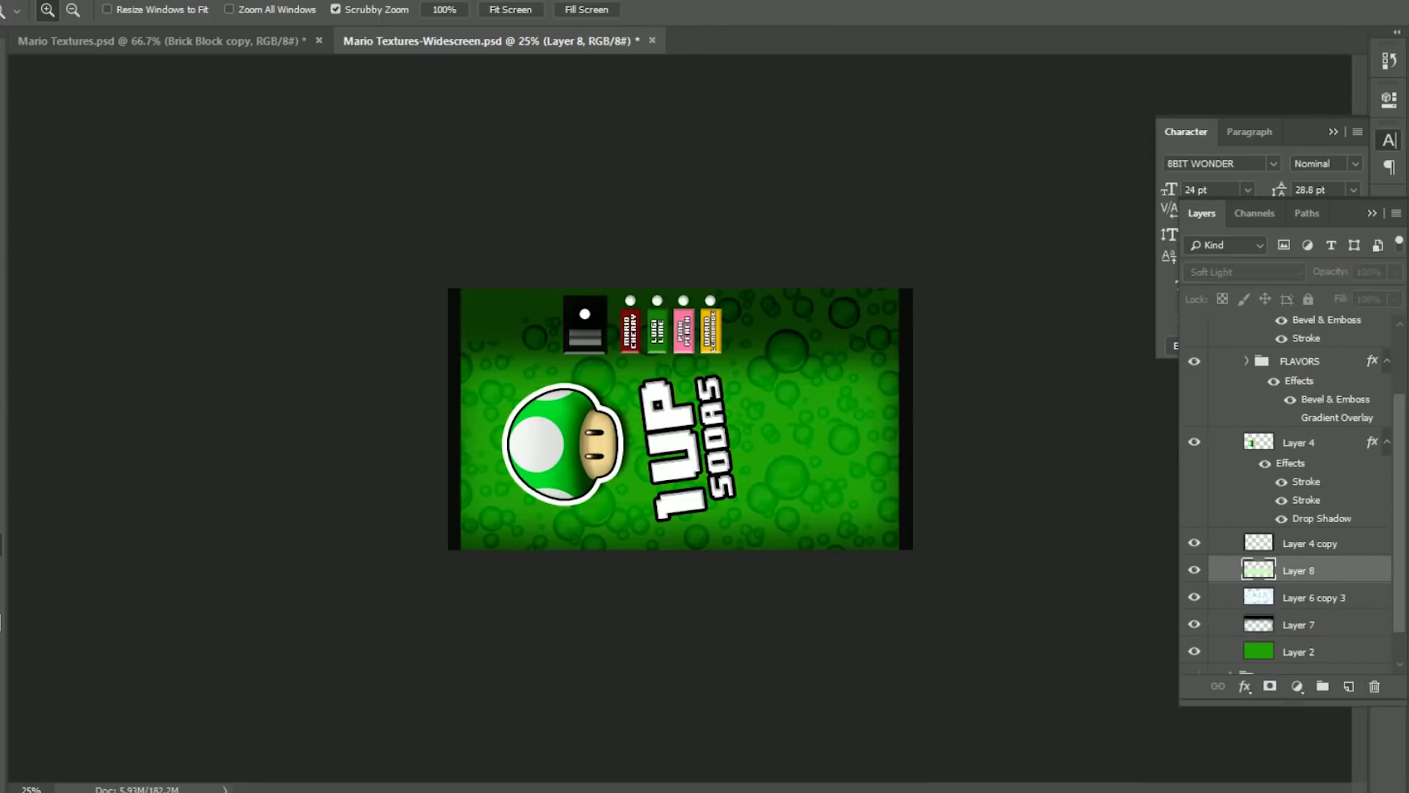
left_click(1298, 597)
key("Delete")
left_click(1299, 440)
key("Delete")
key("Return")
Enlarge and center the mushroom and 1UP SODAS text to about 106%, and enlarge the bubble pattern layer in the SIDE group
key("ctrl+t")
mouse_move(749, 305)
left_mouse_down()
mouse_move(808, 282)
mouse_move(763, 309)
left_mouse_up()
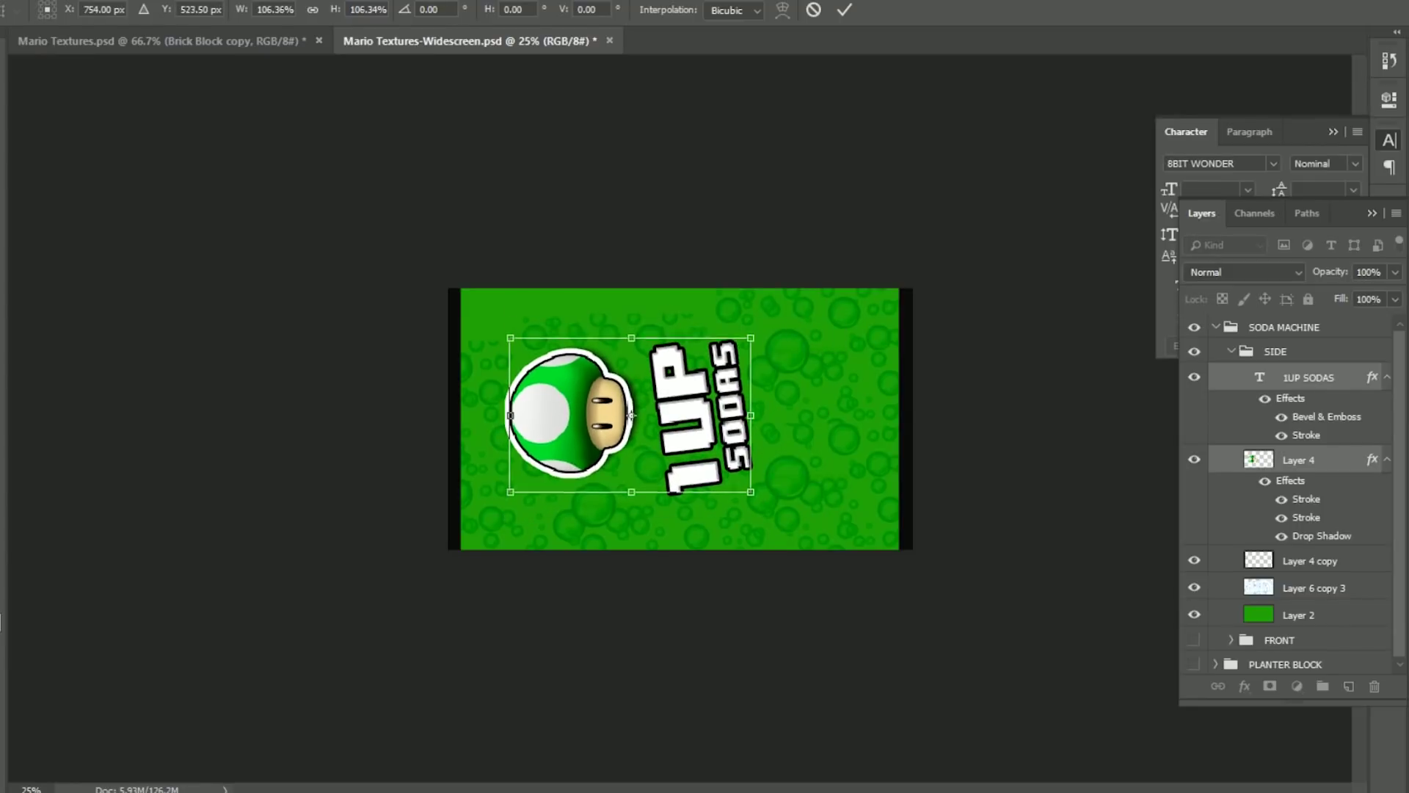
key("Return")
left_click(1314, 587)
key("ctrl+t")
left_click_drag(954, 250, 1050, 207)
key("Return")
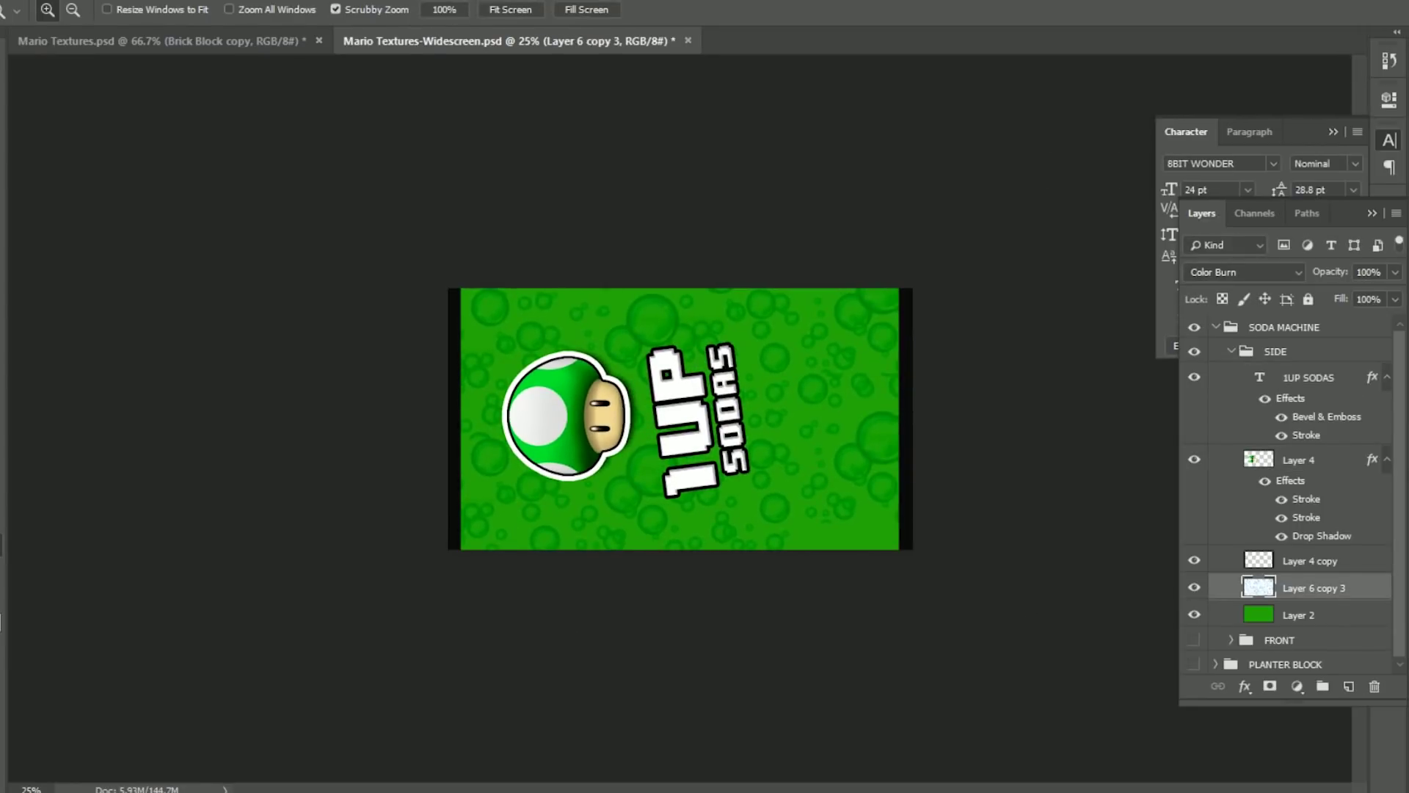
Save the side artwork as a JPEG named MarioTexture-WIDE-SodaMachine-SIDE at quality 12 with Baseline ("Standard") format
key("alt+f")
key("a")
left_click(1154, 595)
left_click(220, 453)
left_click(531, 126)
left_click(1011, 747)
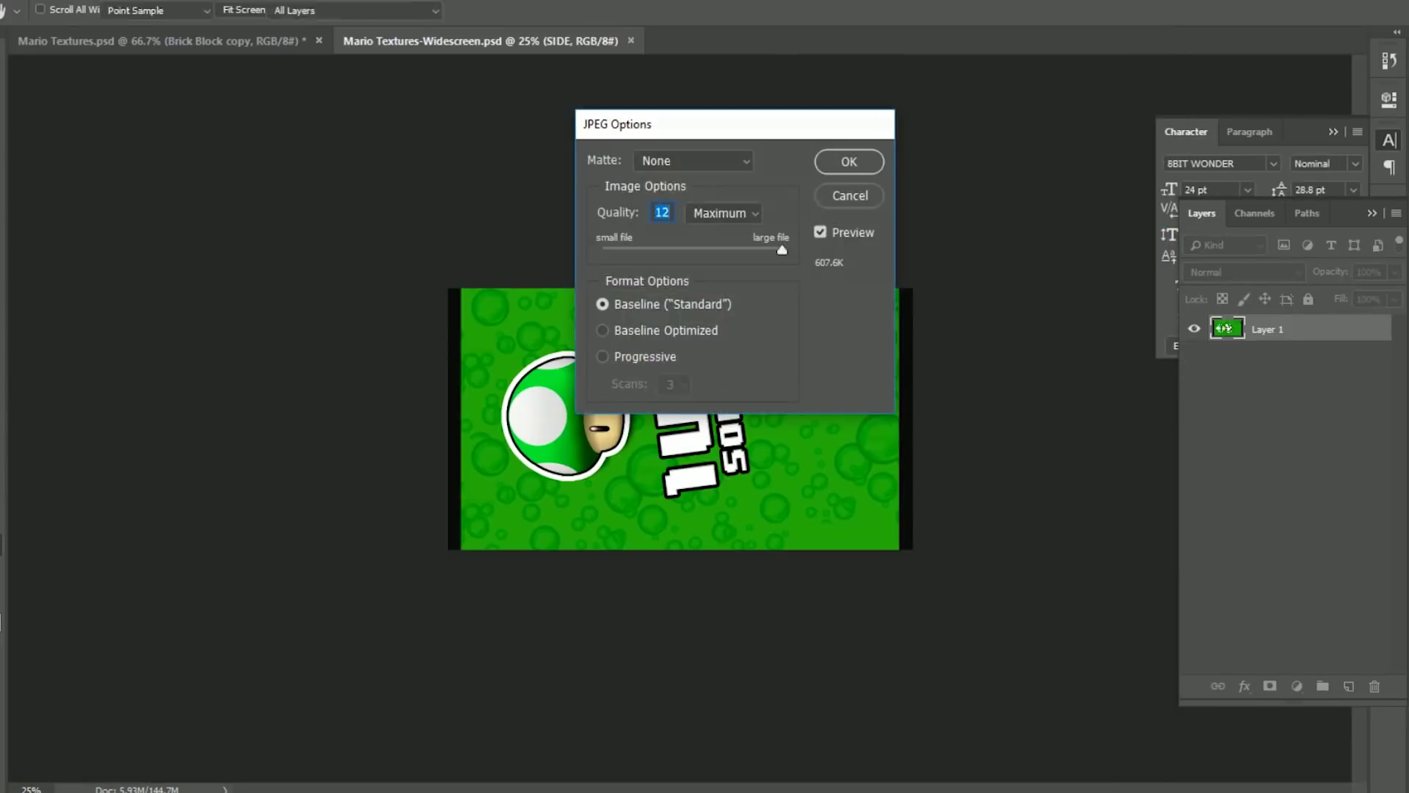
key("Return")
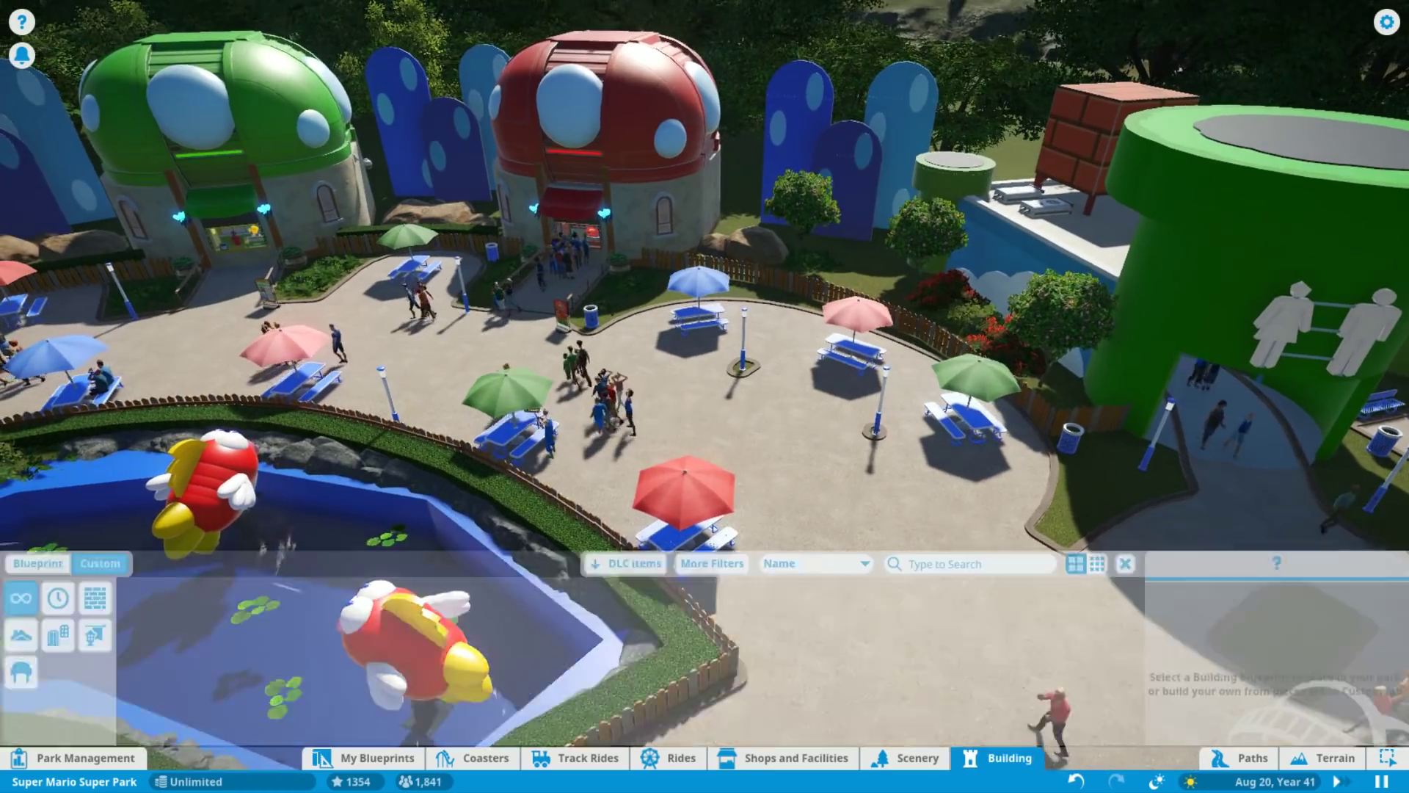
In Planet Coaster, place a pillar on the plaza, compare the billboard screens and mount an upright TV Screen 2m on the pillar
scroll(705, 294, "up", 5)
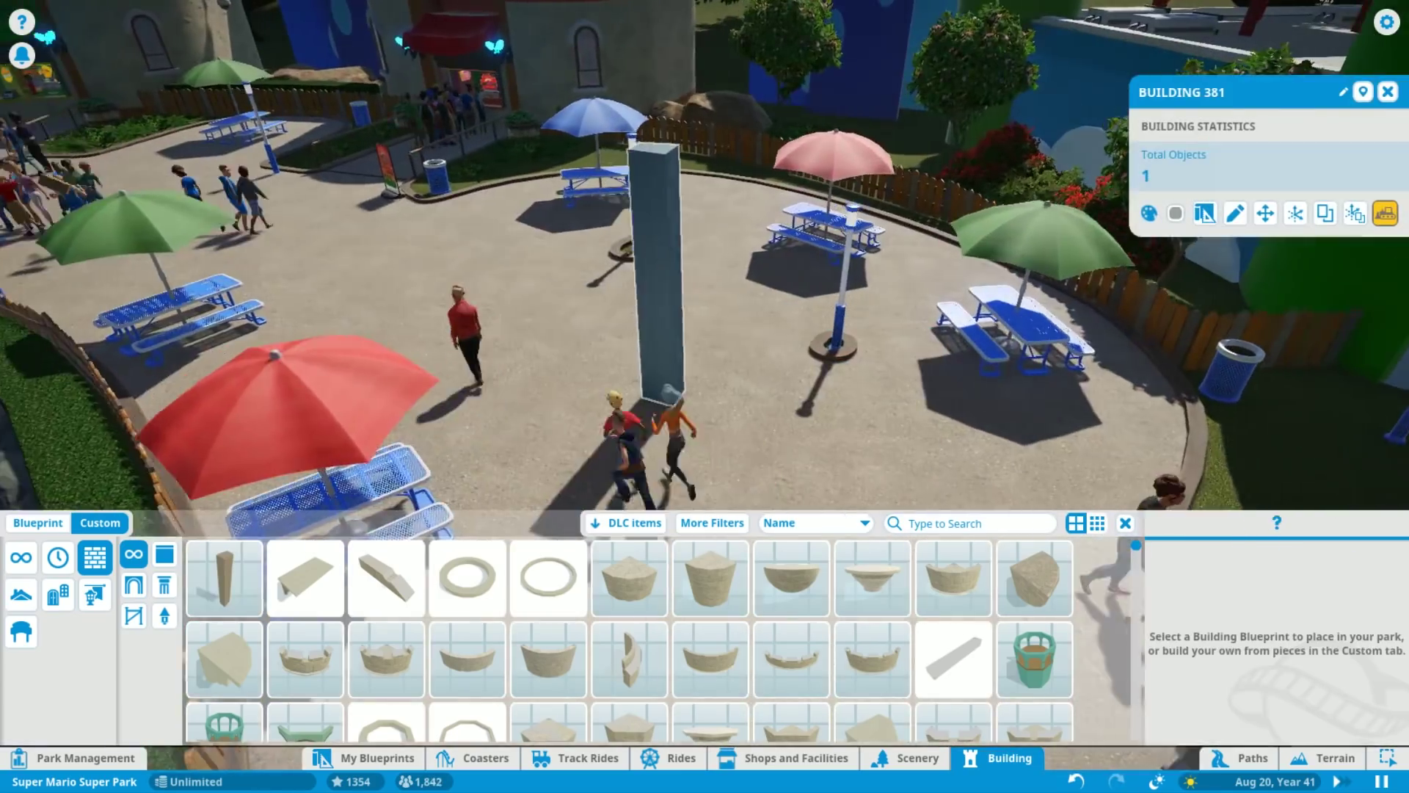
left_click(95, 655)
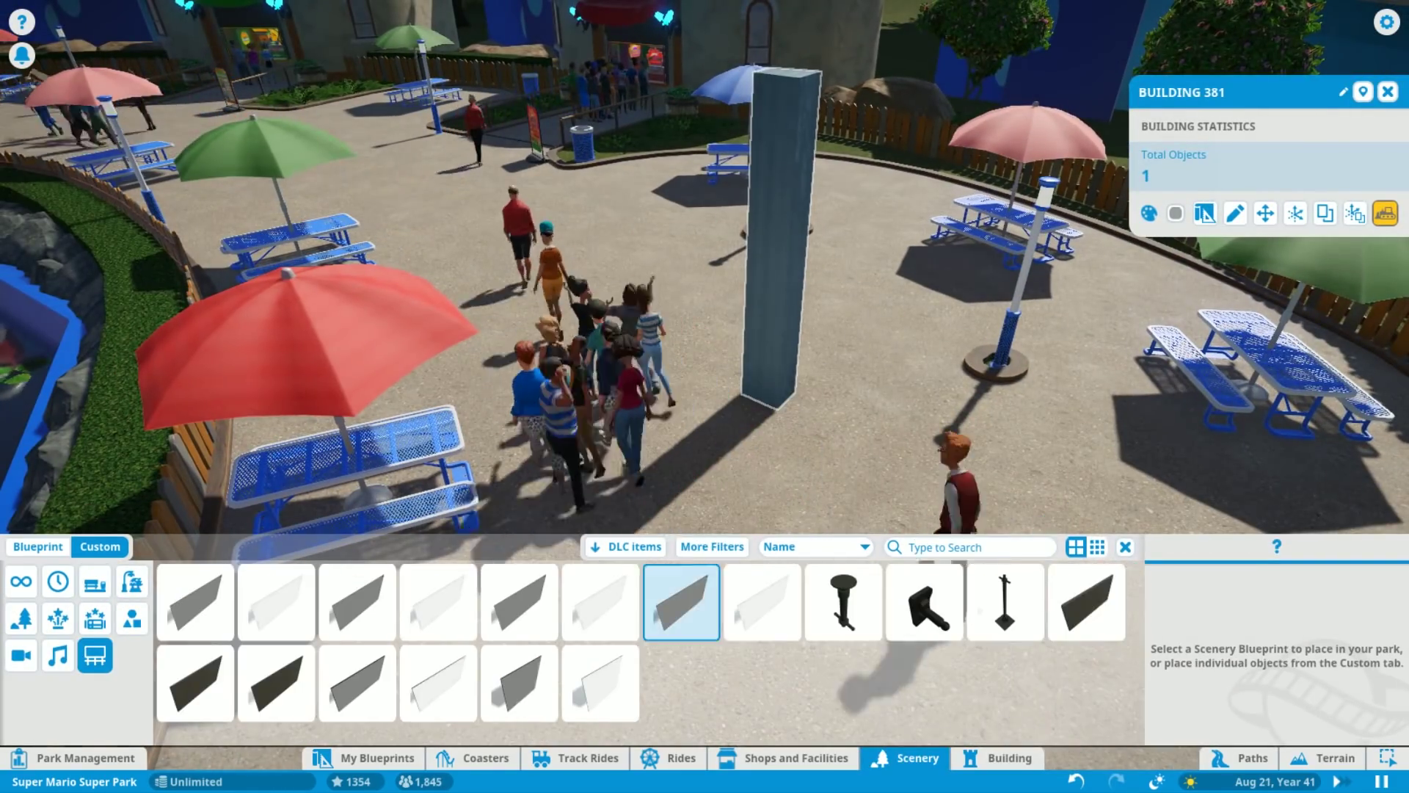
left_click(1085, 598)
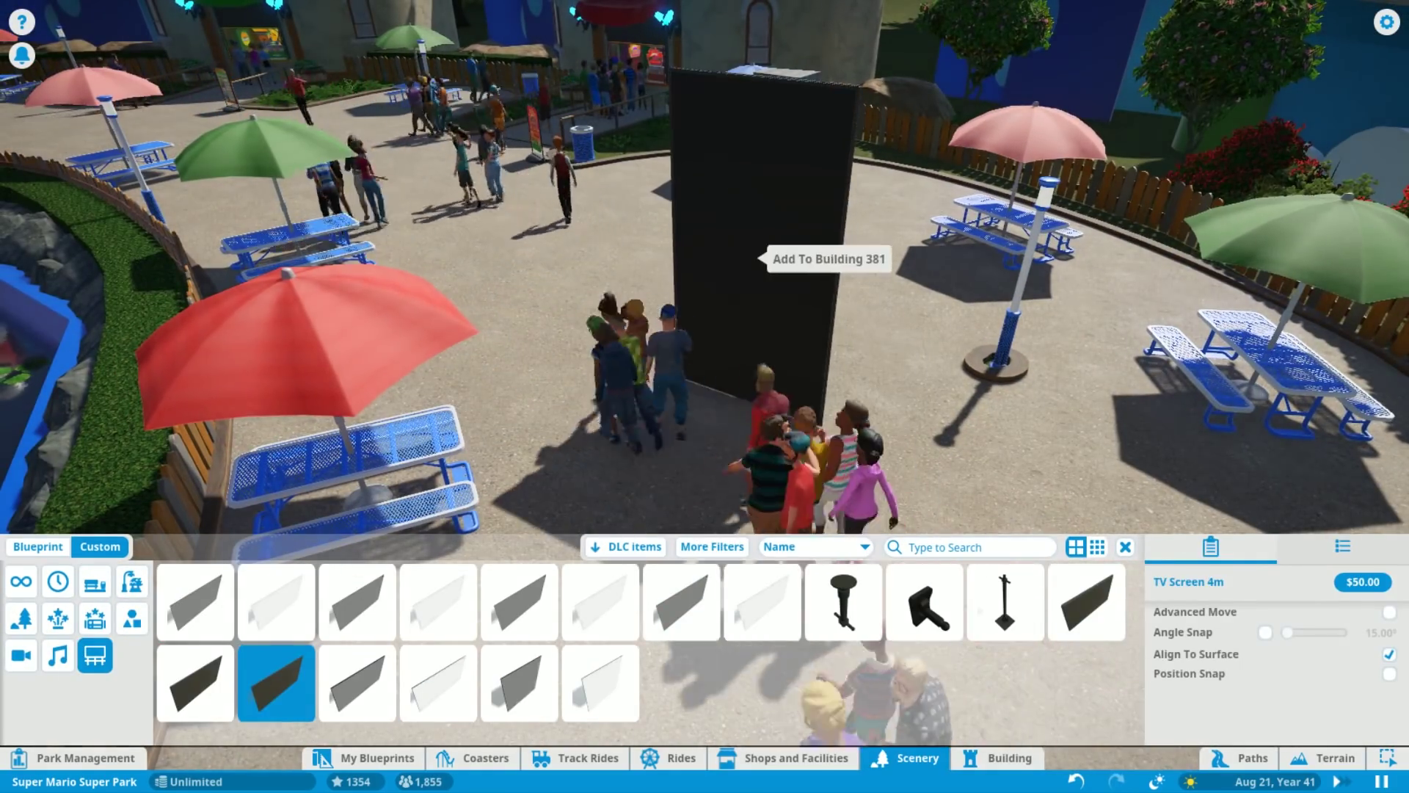
left_click(519, 600)
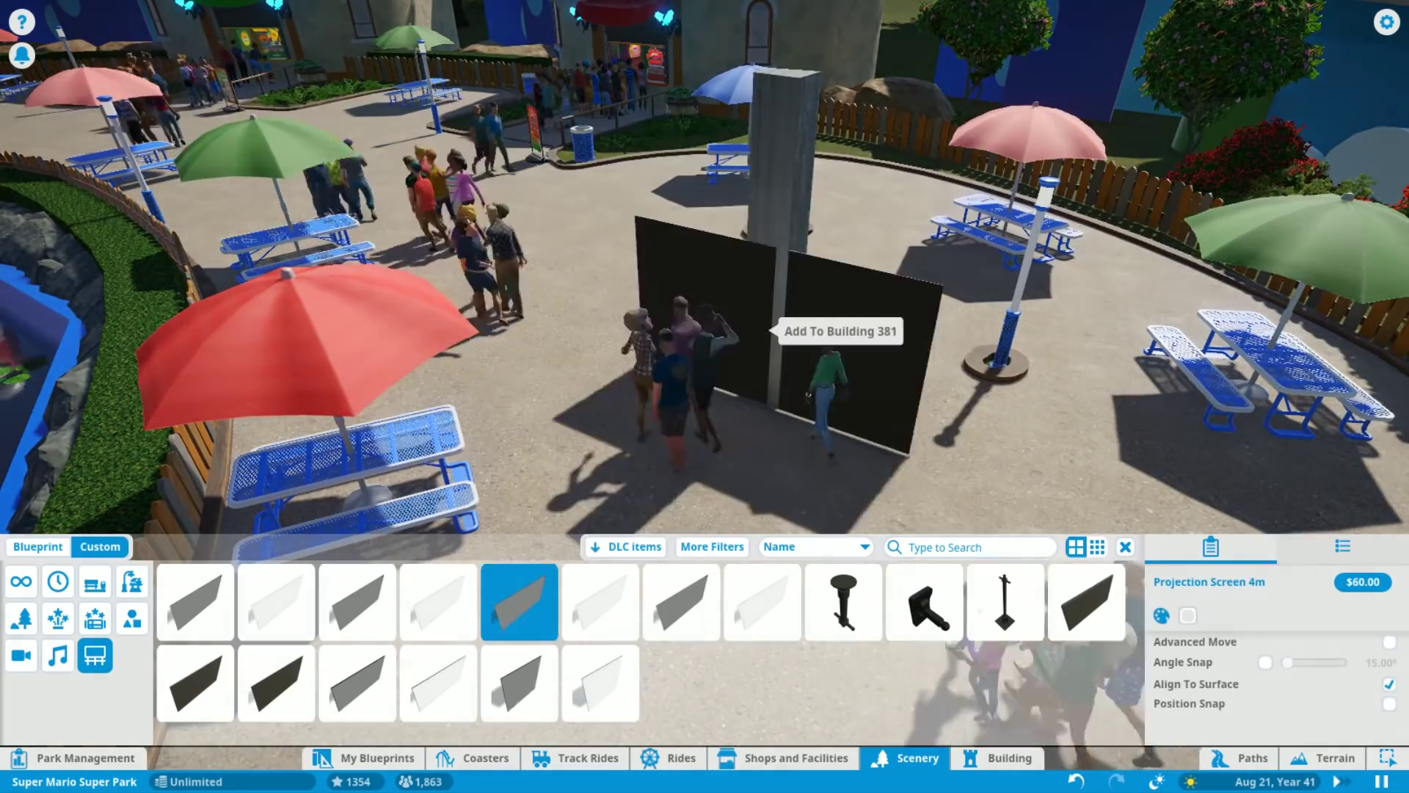
left_click(276, 683)
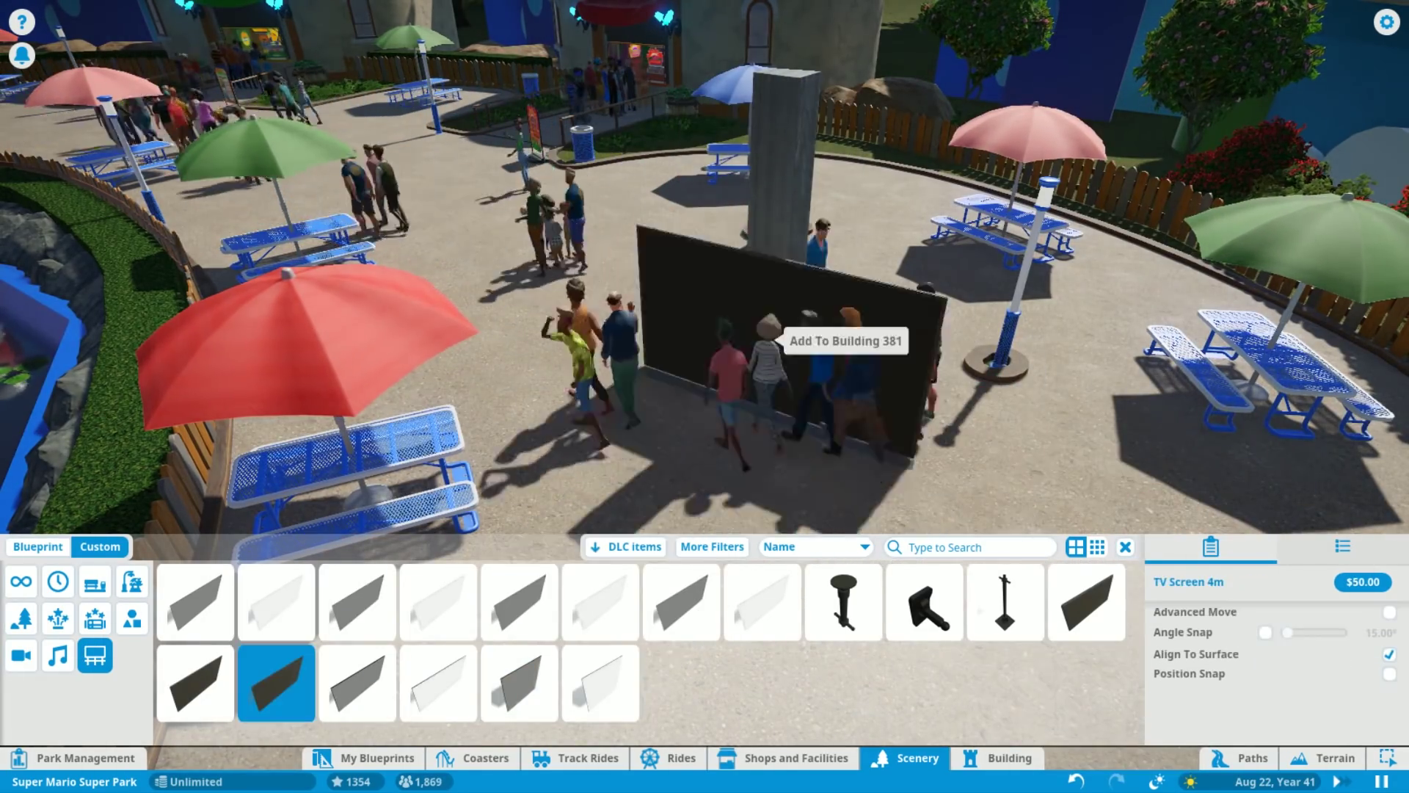
left_click(1086, 600)
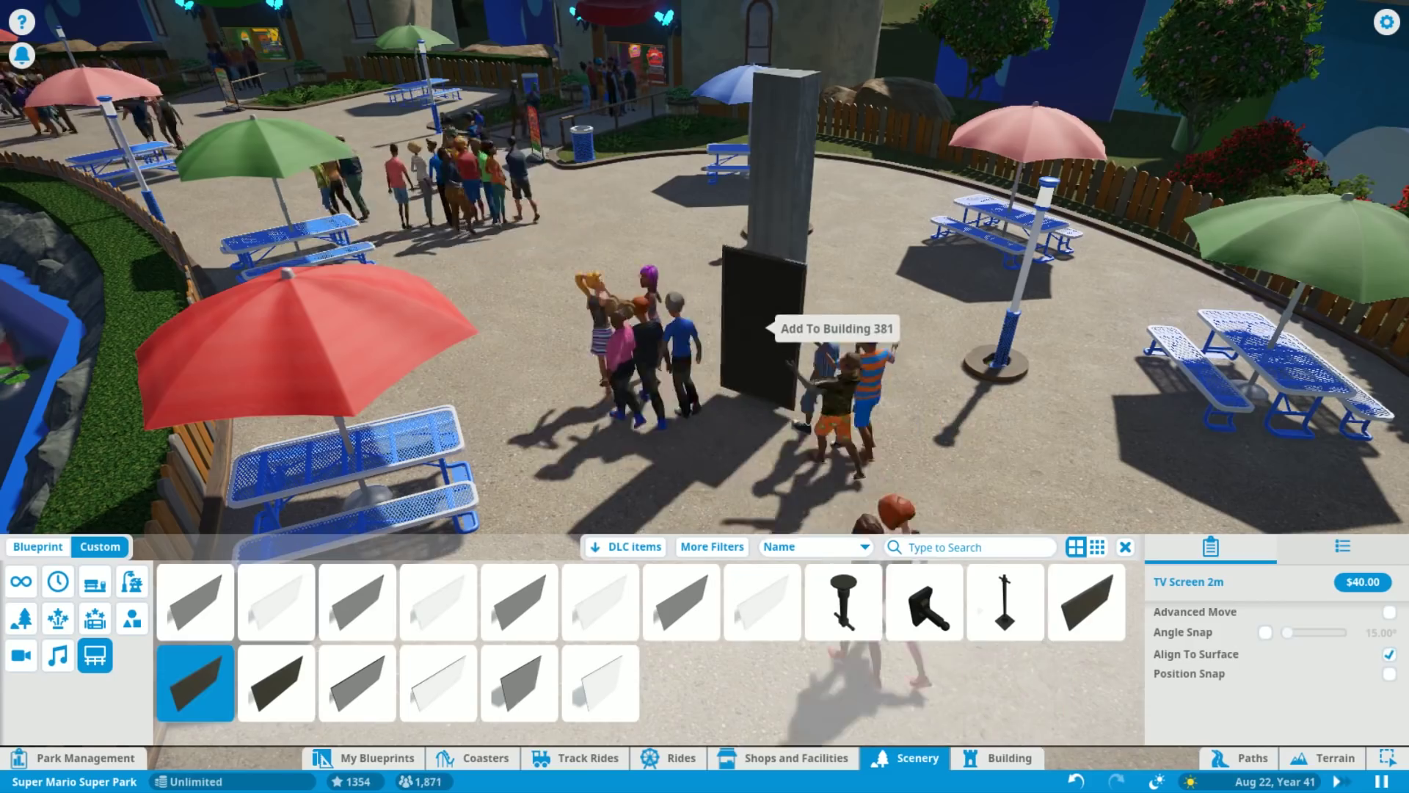
left_click(771, 328)
Refresh the TV screen's image list and display MarioTexture-WIDE-SodaMachine-FRONT.jpg on it
left_click(800, 158)
left_click(1341, 341)
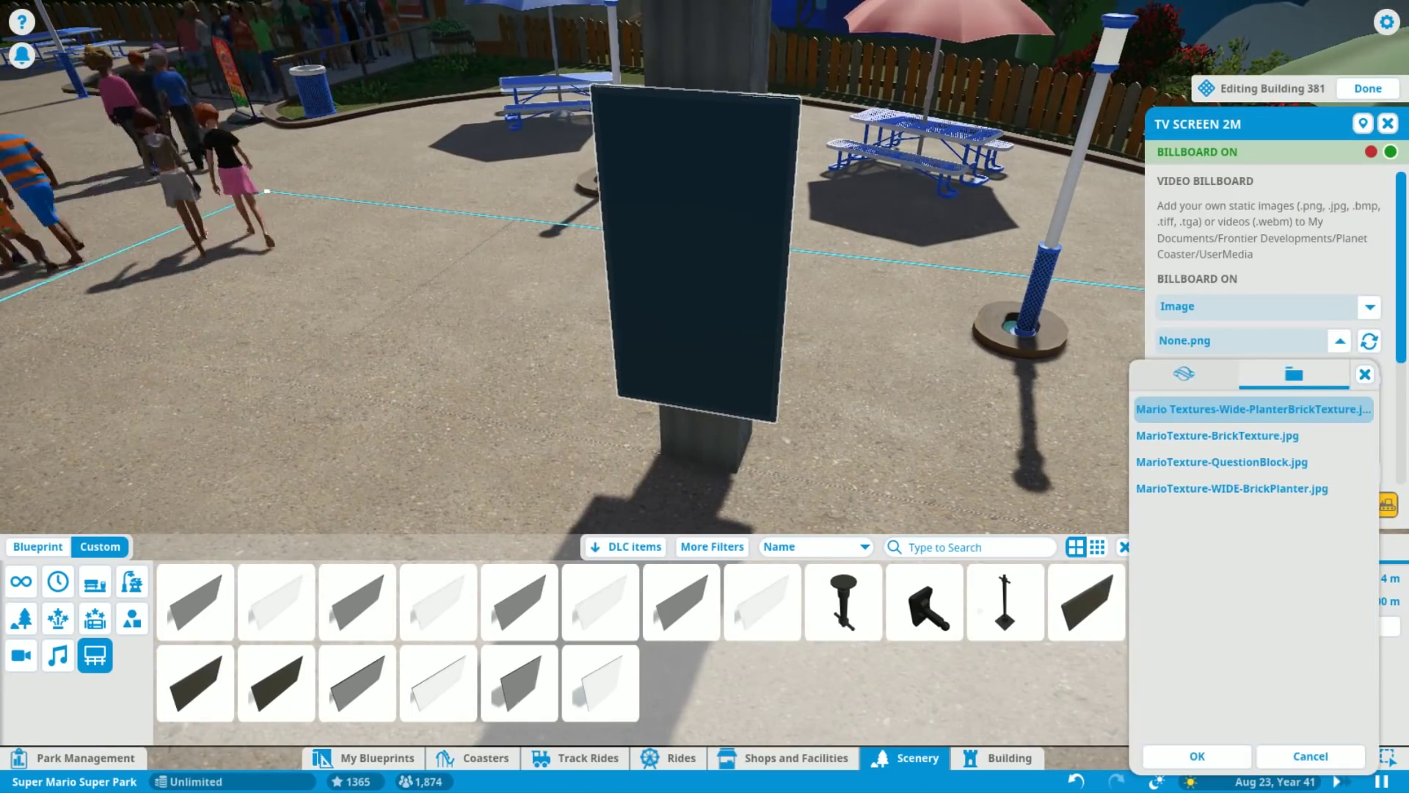
left_click(1248, 515)
left_click(1341, 341)
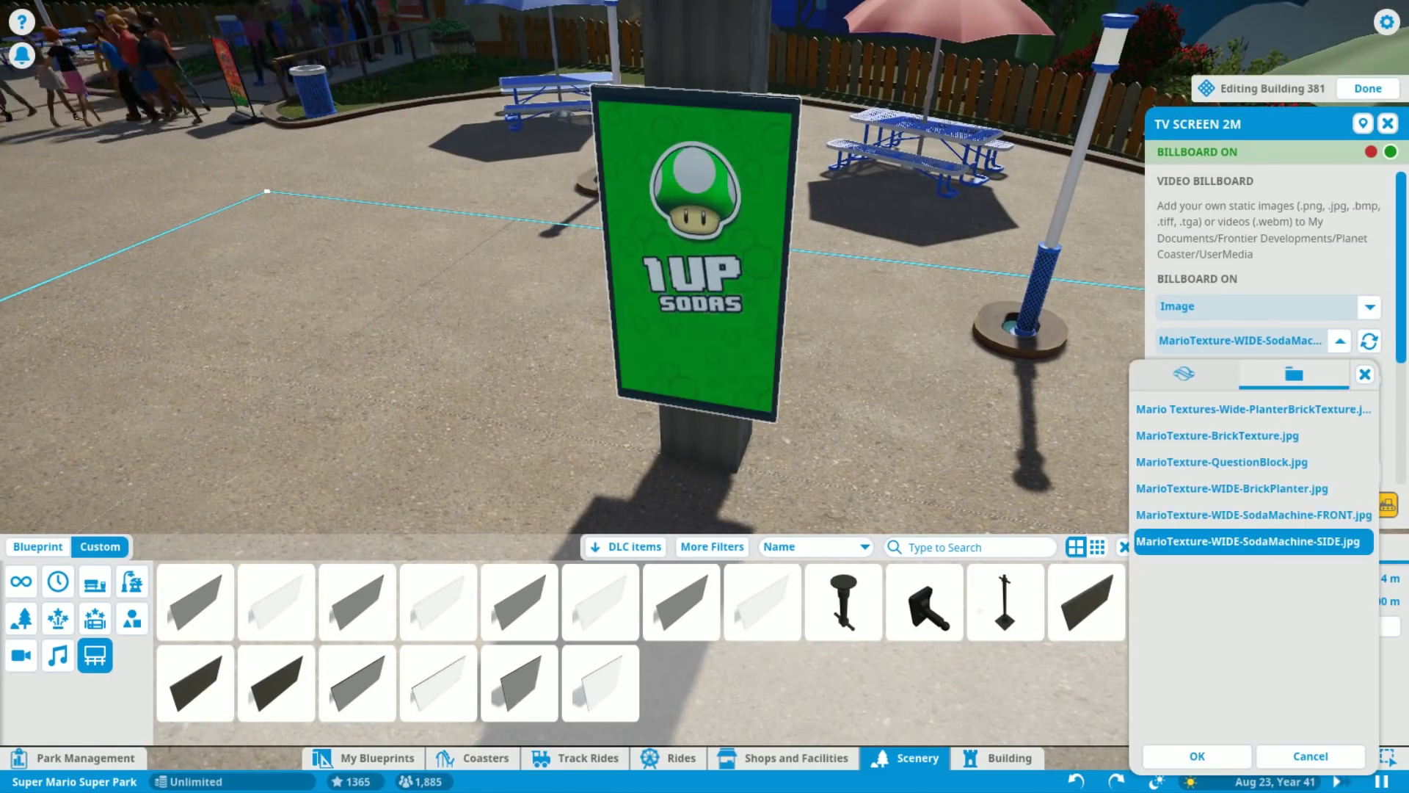
left_click(1248, 514)
left_click(1370, 341)
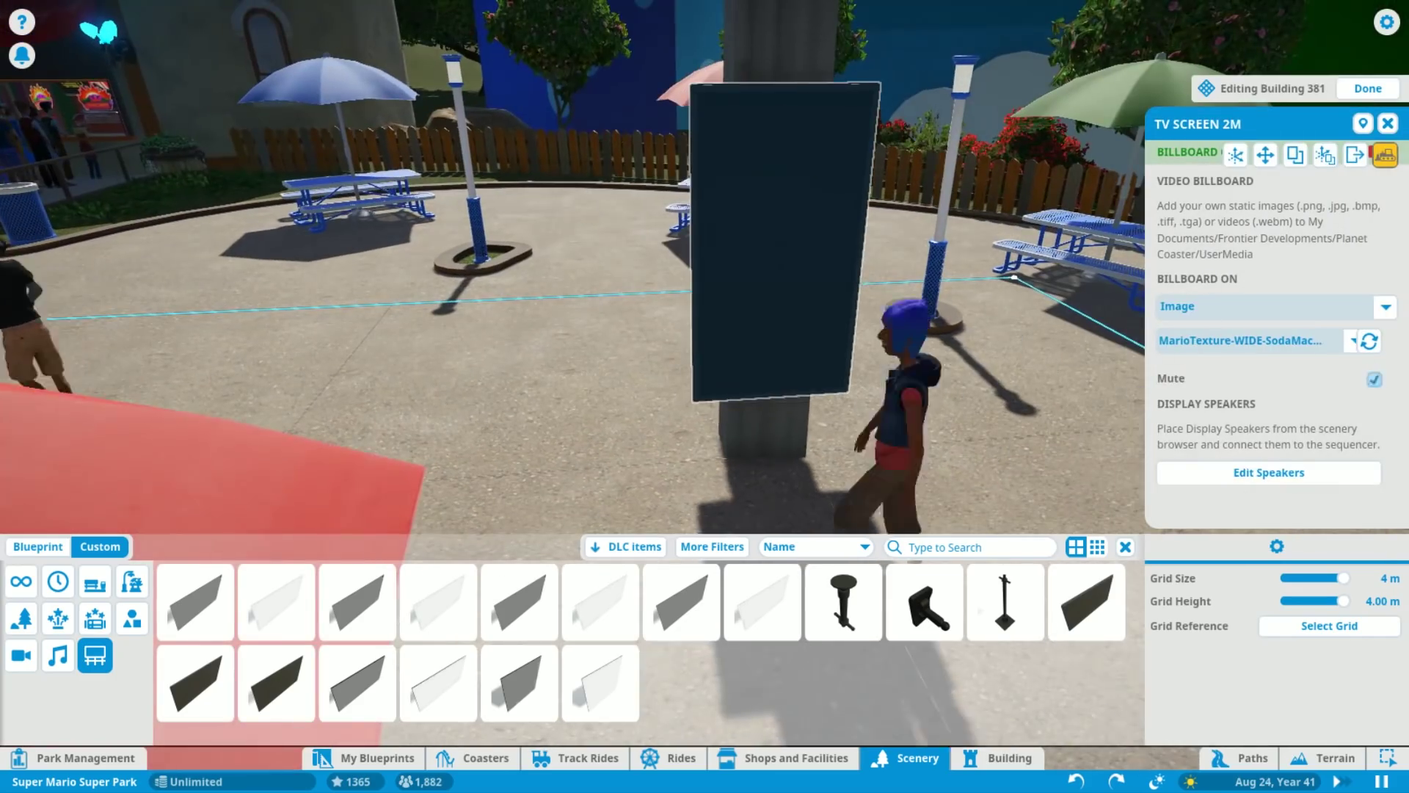
left_click(1340, 341)
left_click(1248, 515)
Position the soda screen with Advanced Move and sink the supporting pillar into the ground below it
left_click(794, 479)
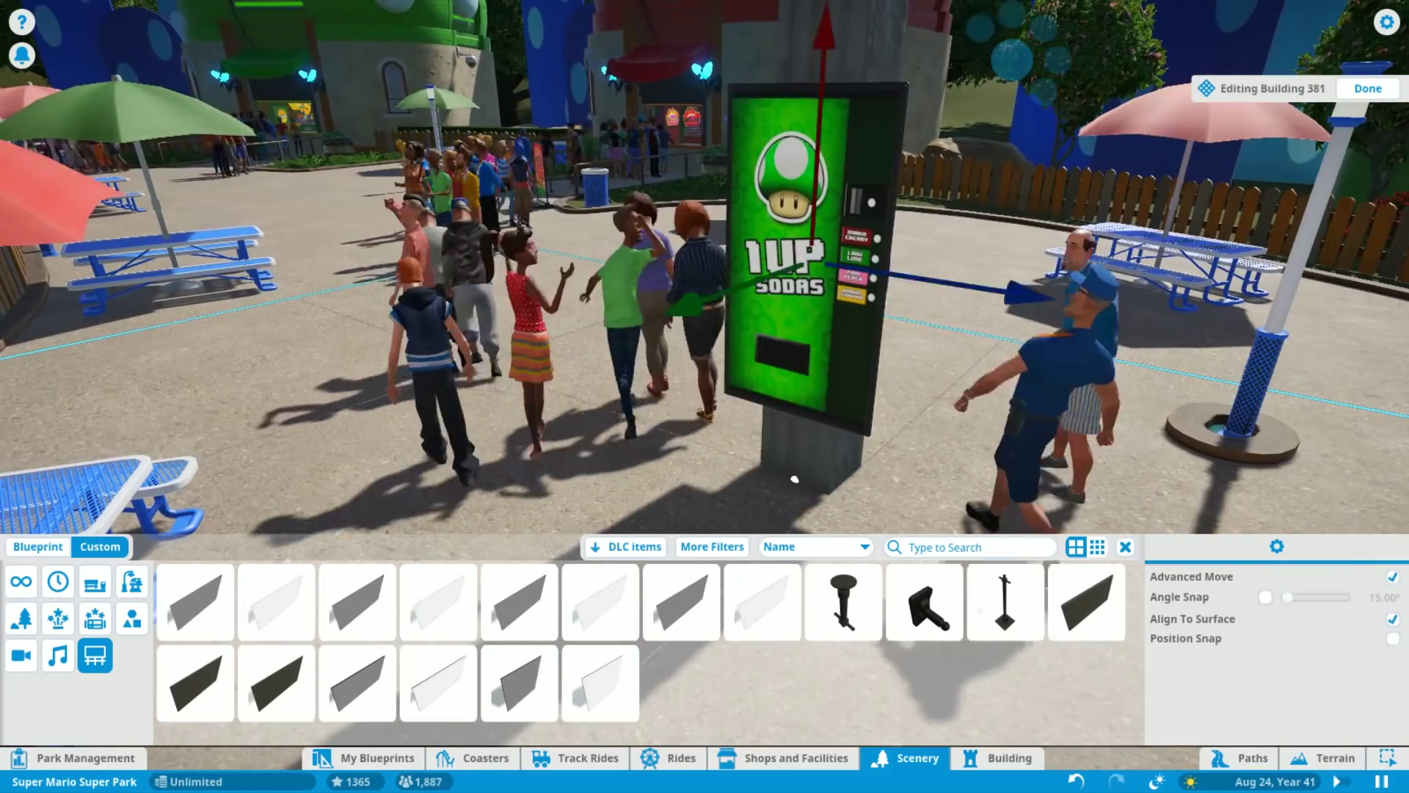
key("Escape")
scroll(794, 479, "down", 5)
key("Escape")
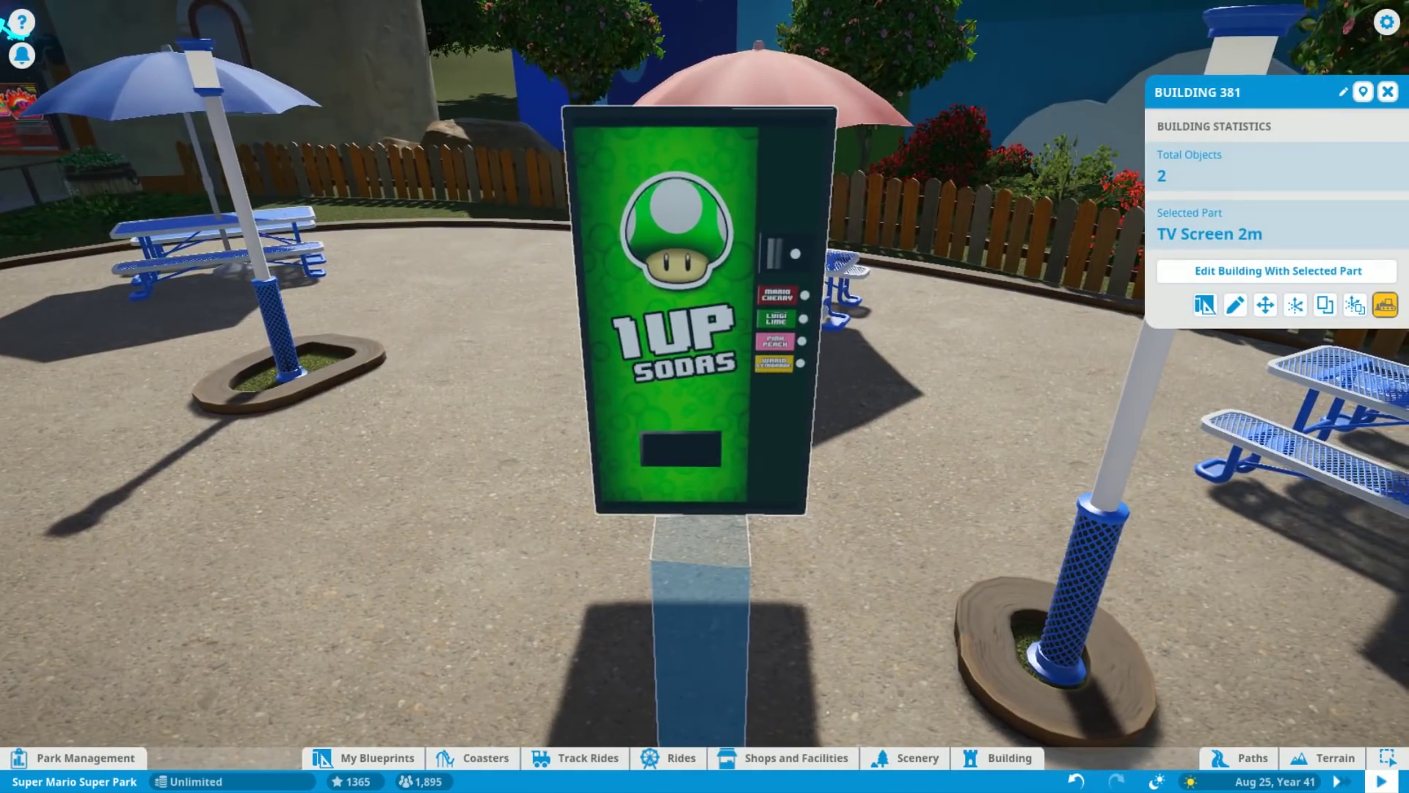
key("Escape")
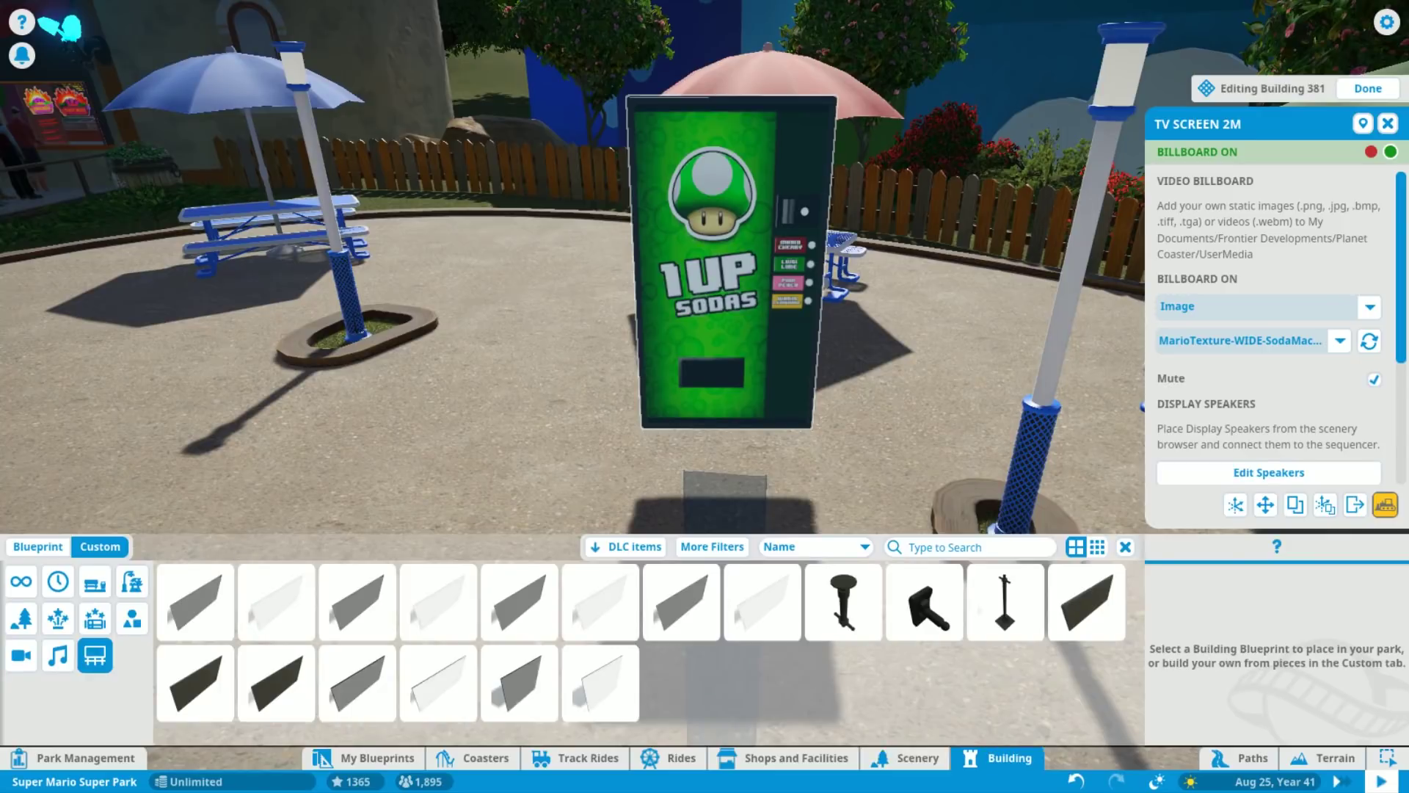
left_click(165, 555)
scroll(704, 609, "down", 2)
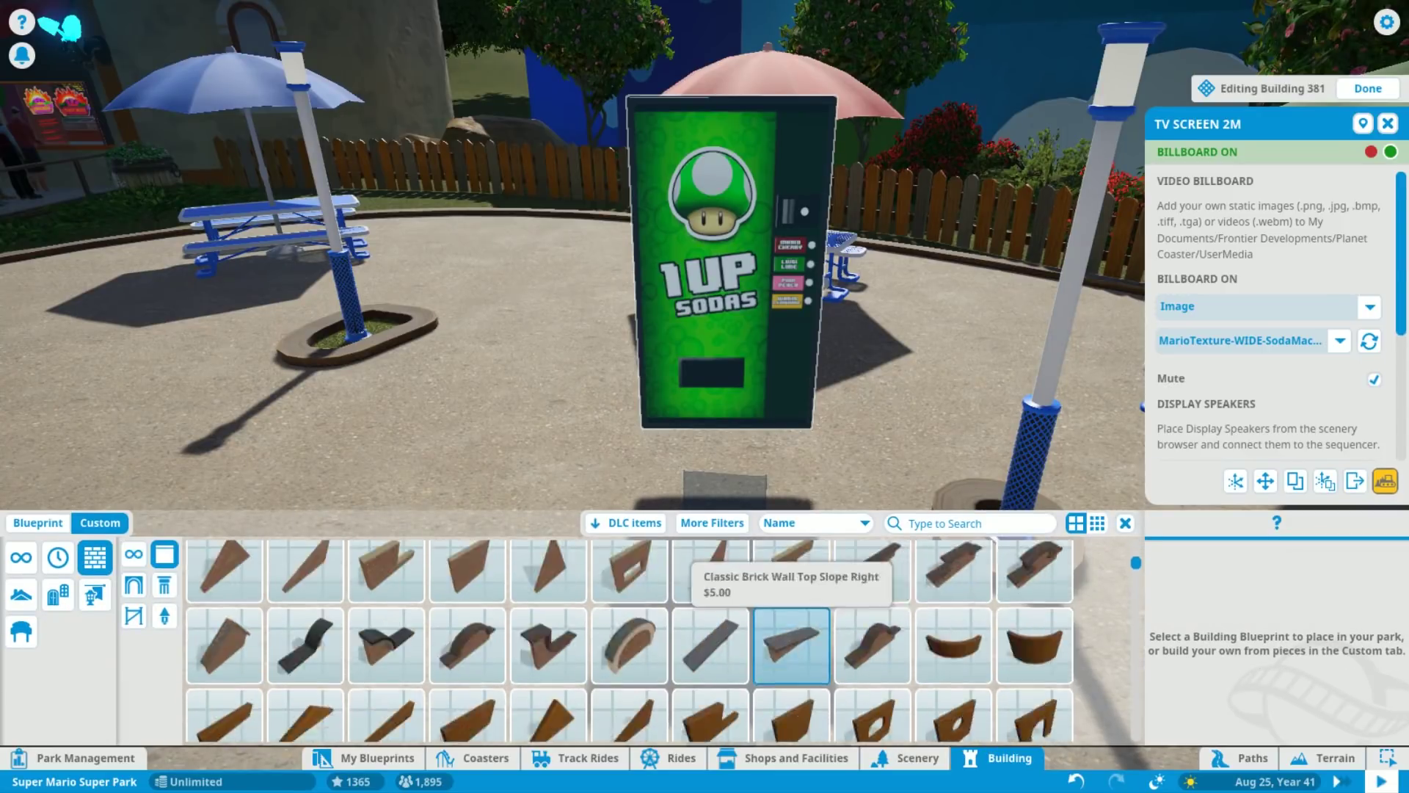
type("panel")
left_click(224, 658)
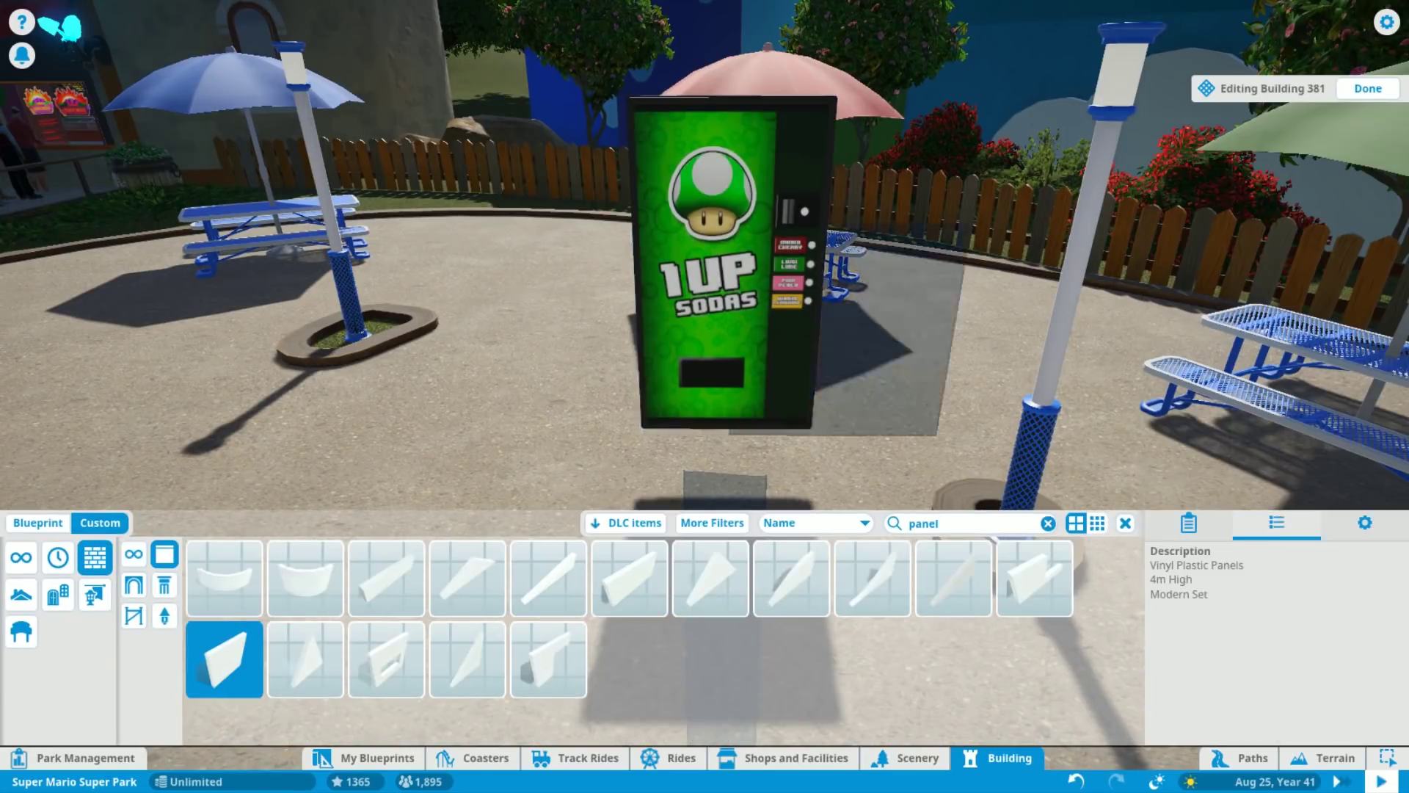
left_click(165, 585)
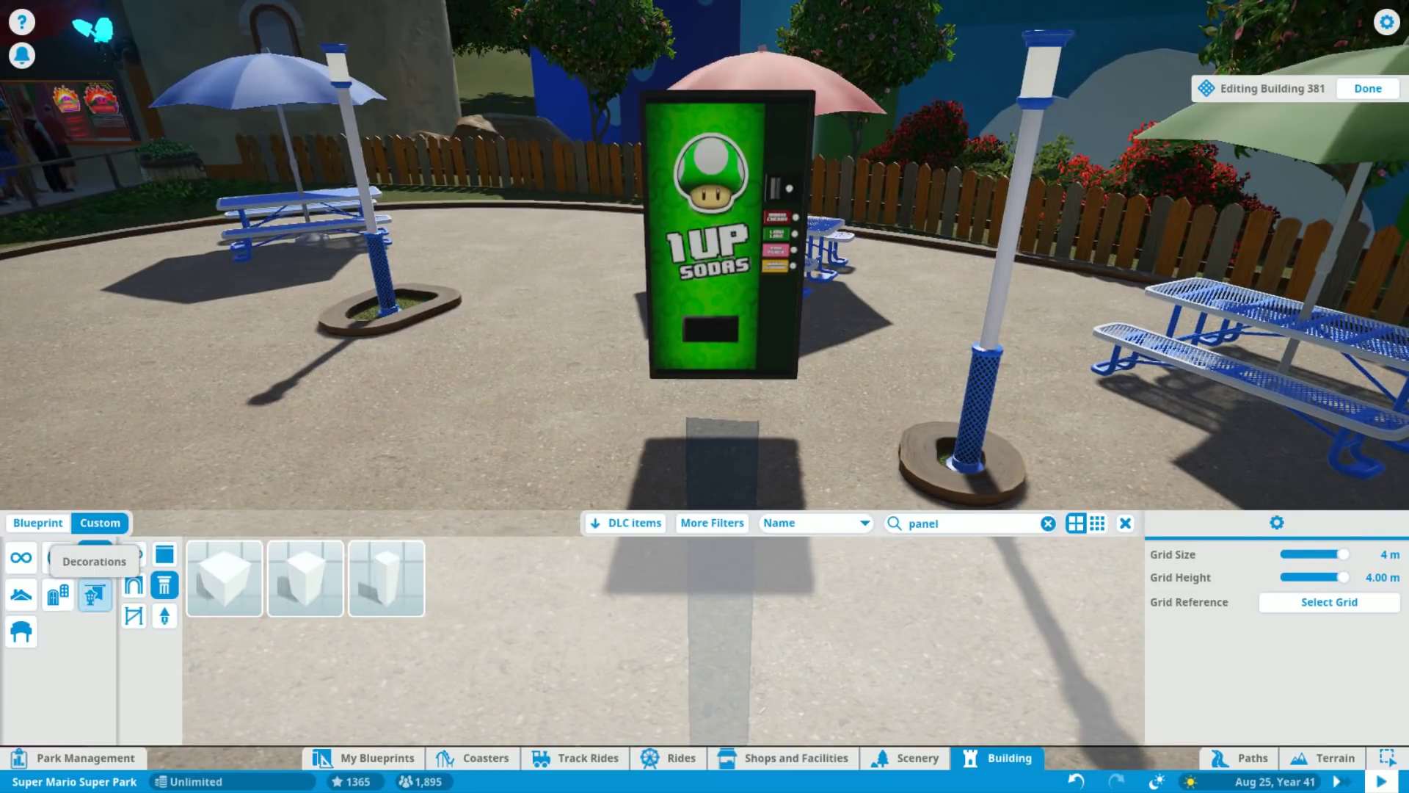
Add a Cuboid 2 - Small behind the soda screen as the machine's body, align it with the screen and color it black
left_click(908, 758)
left_click(132, 618)
left_click(990, 598)
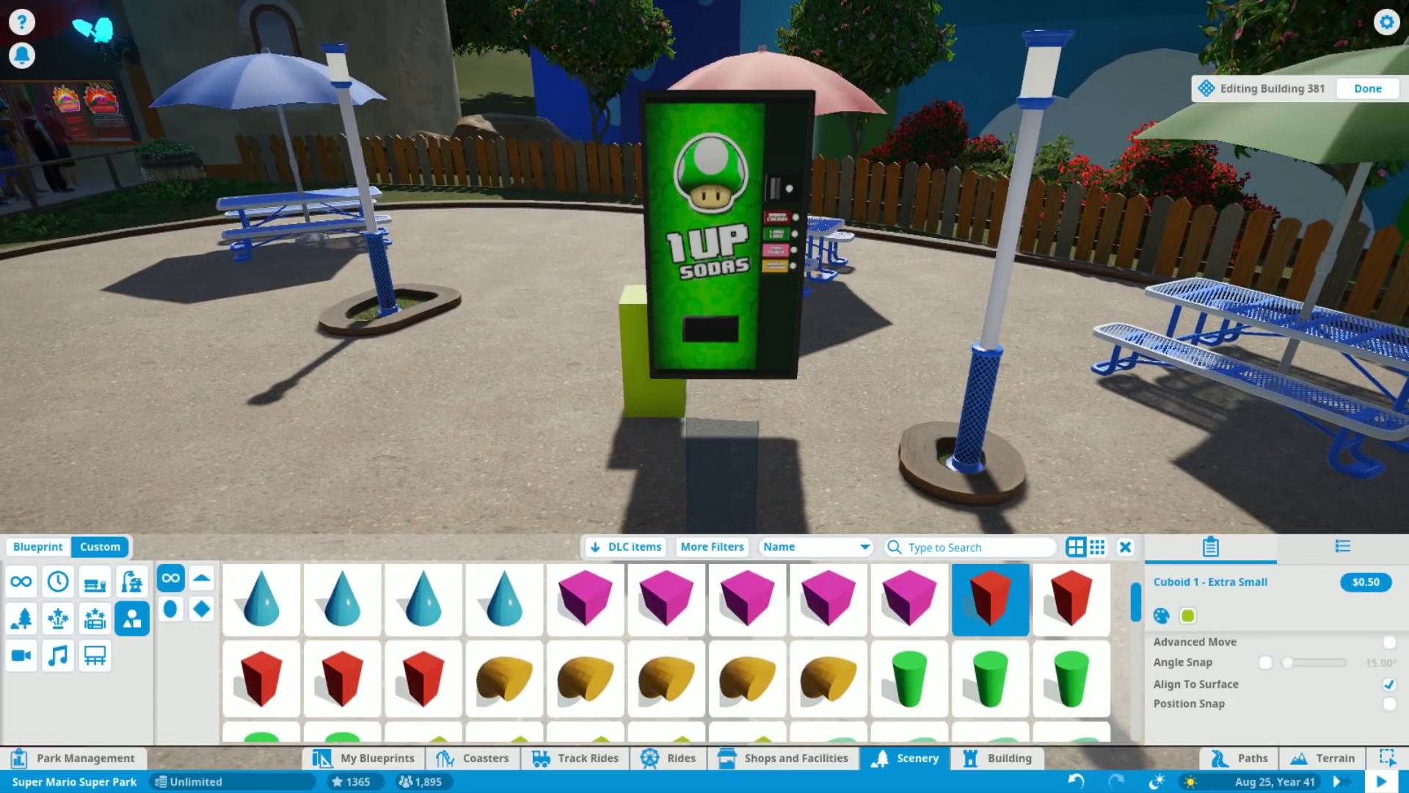
left_click(1071, 593)
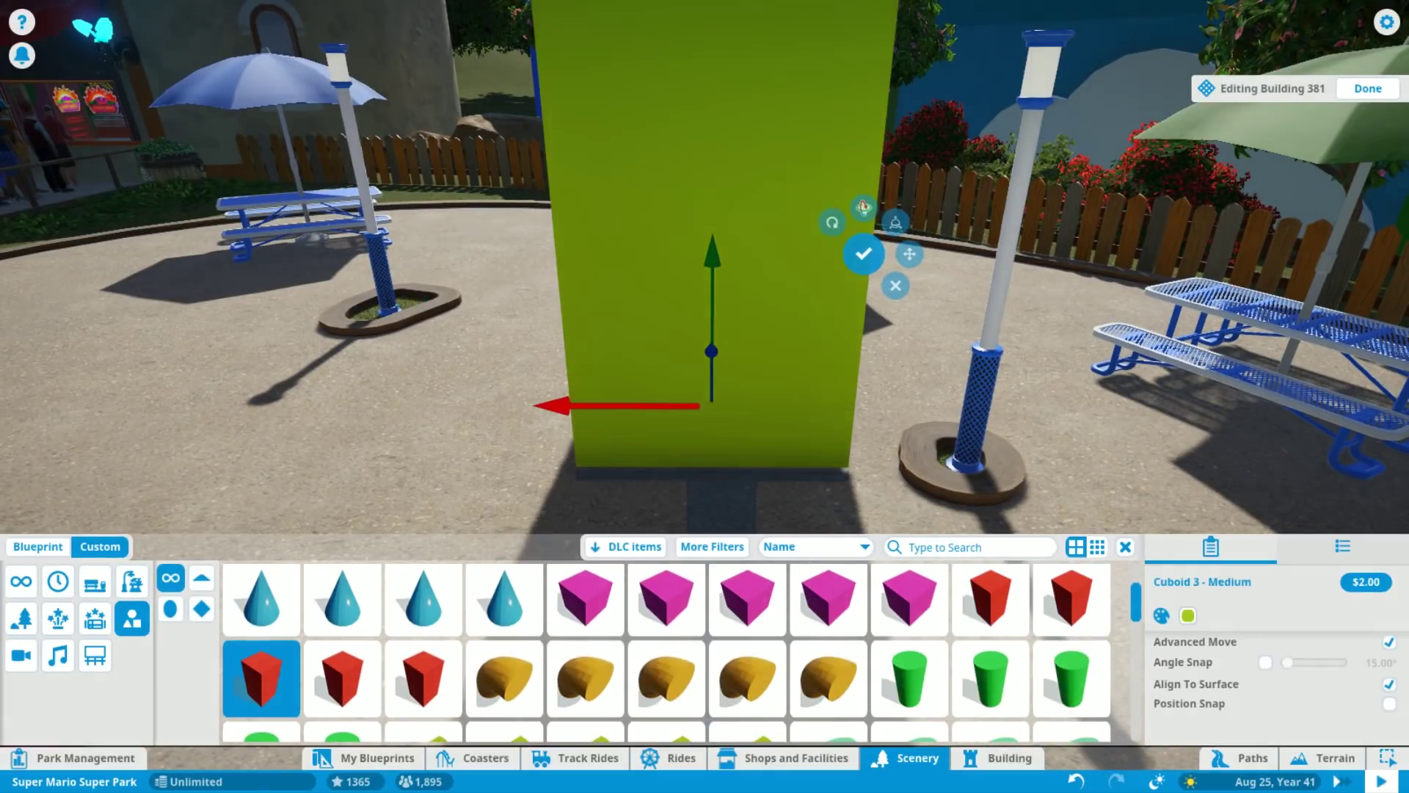
key("w")
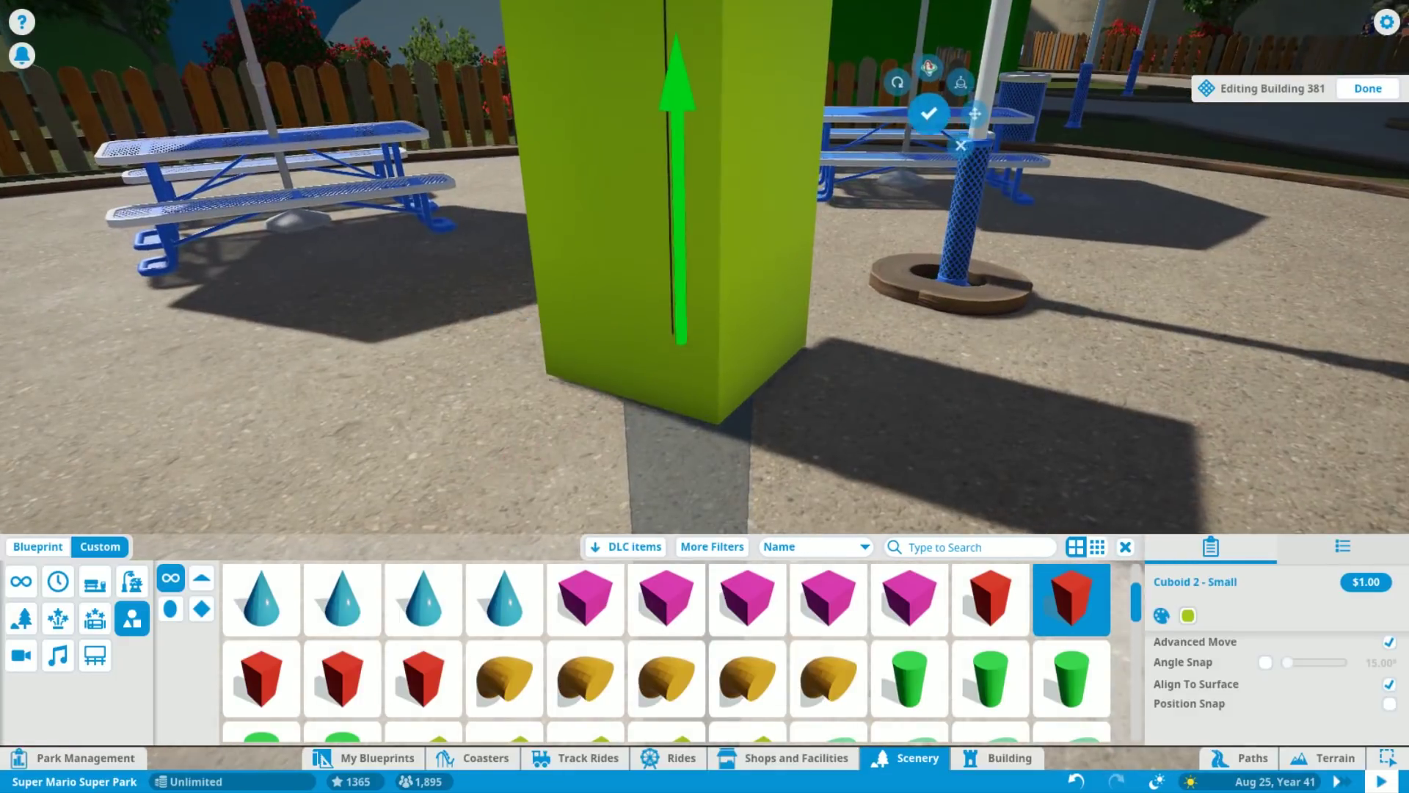
key("e")
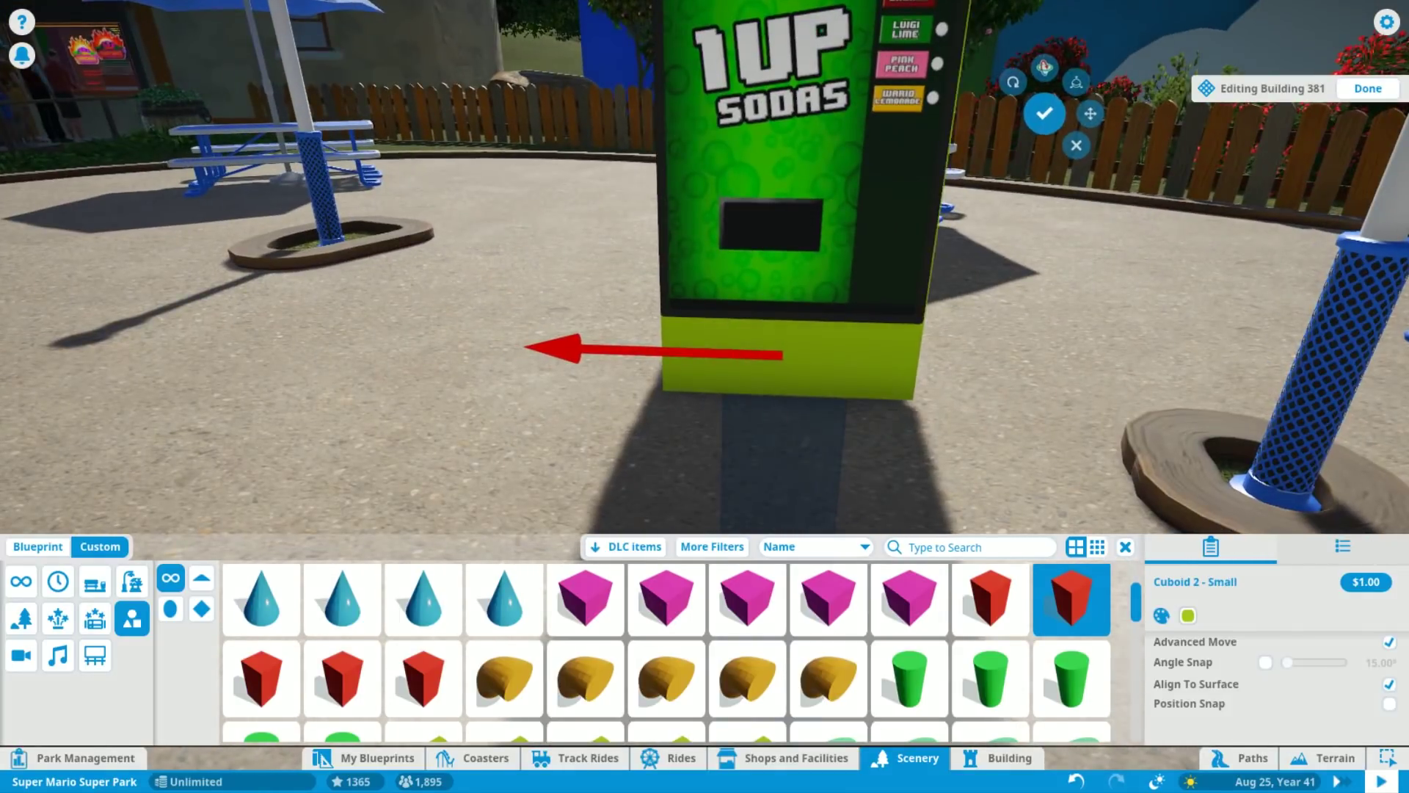
key("Escape")
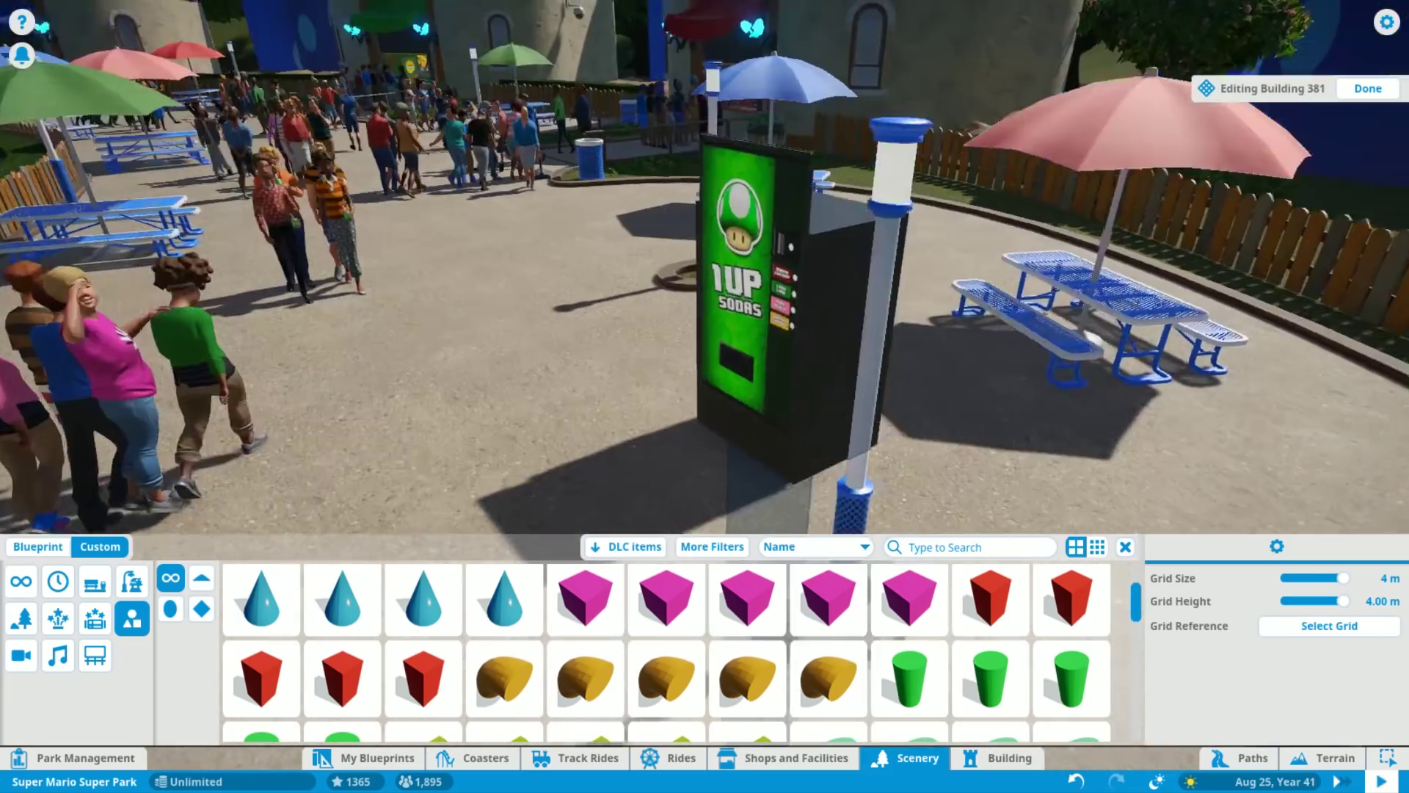
Place a duplicate of the soda screen against the cuboid's side and set its image to MarioTexture-WIDE-SodaMachine-SIDE.jpg
left_click(660, 257)
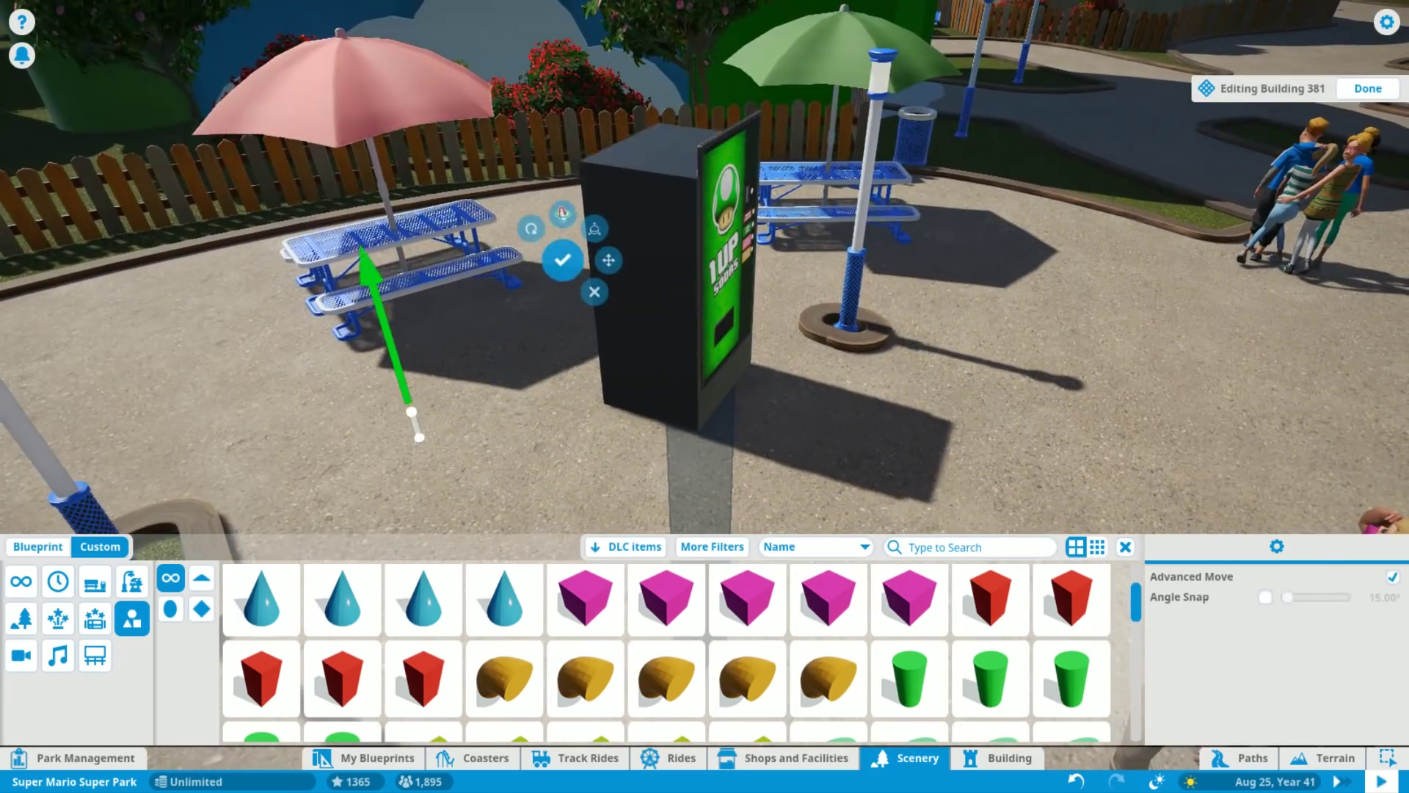
left_click(726, 257)
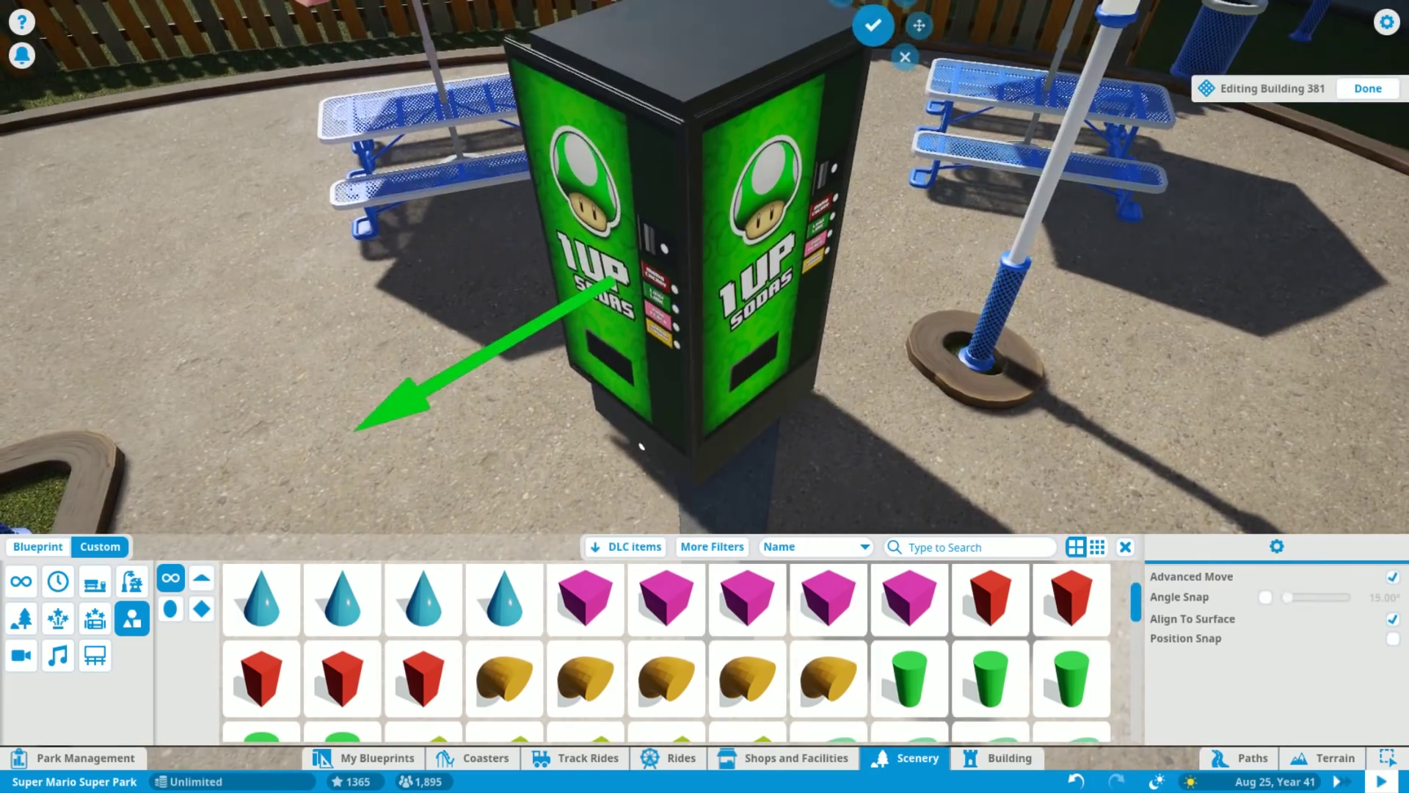
scroll(705, 264, "up", 3)
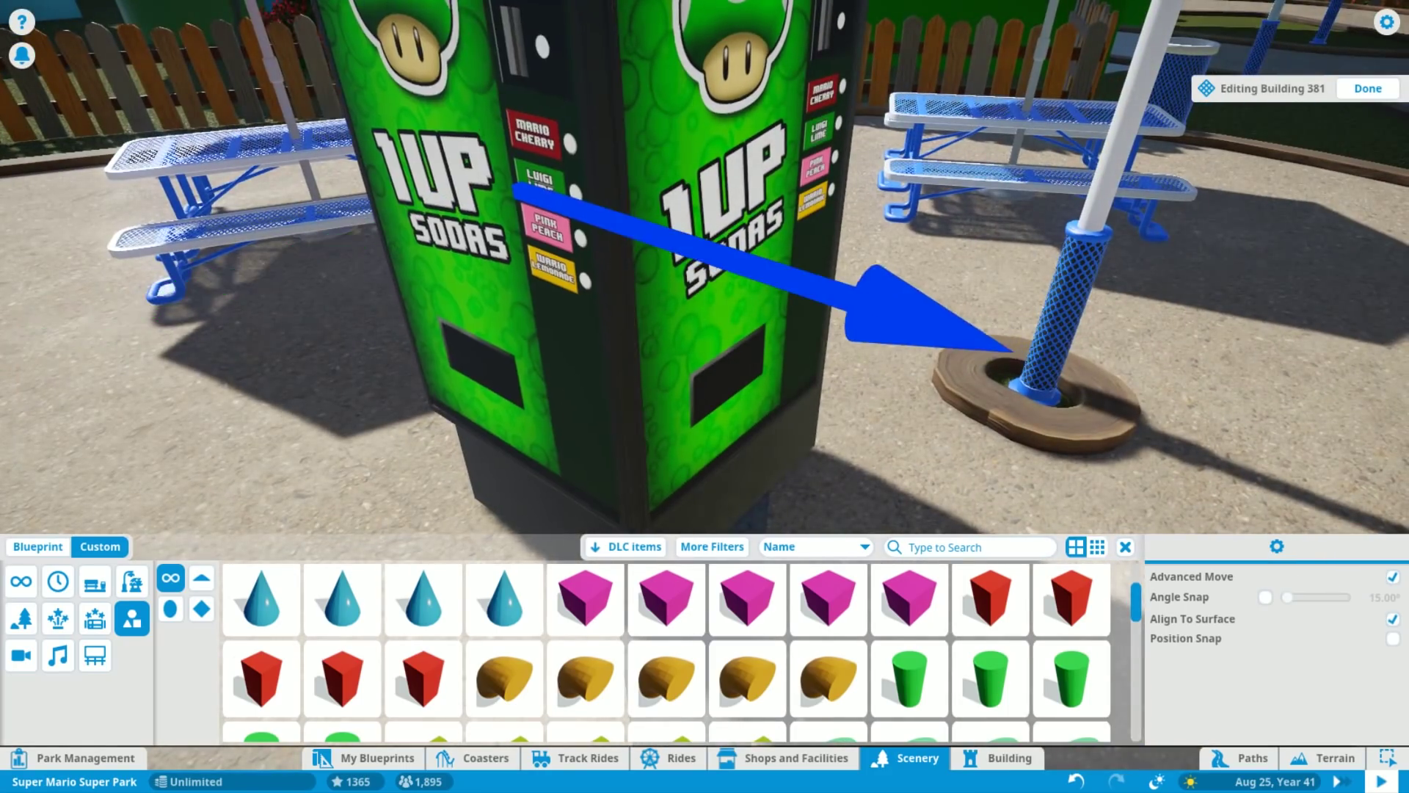
scroll(704, 264, "down", 3)
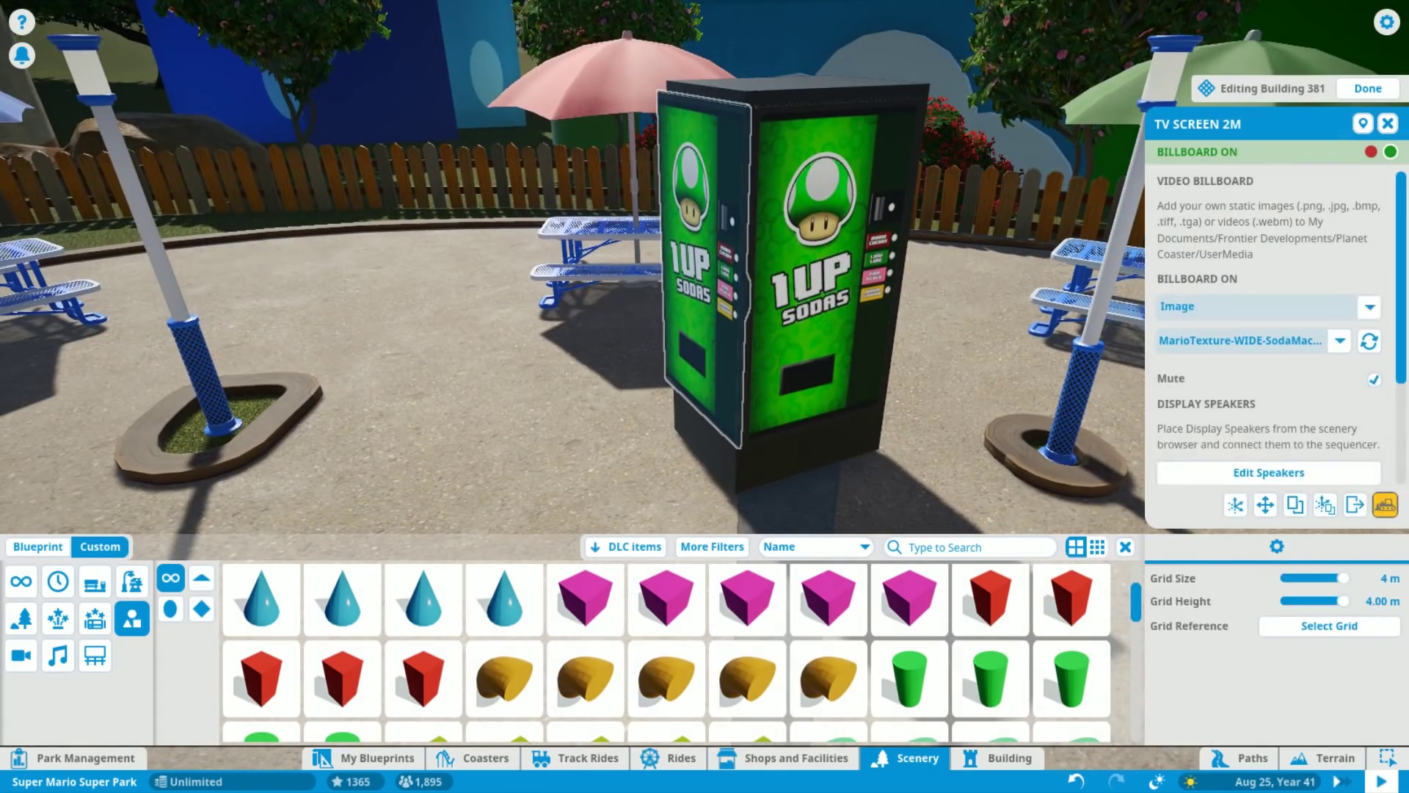
left_click(1340, 341)
key("Escape")
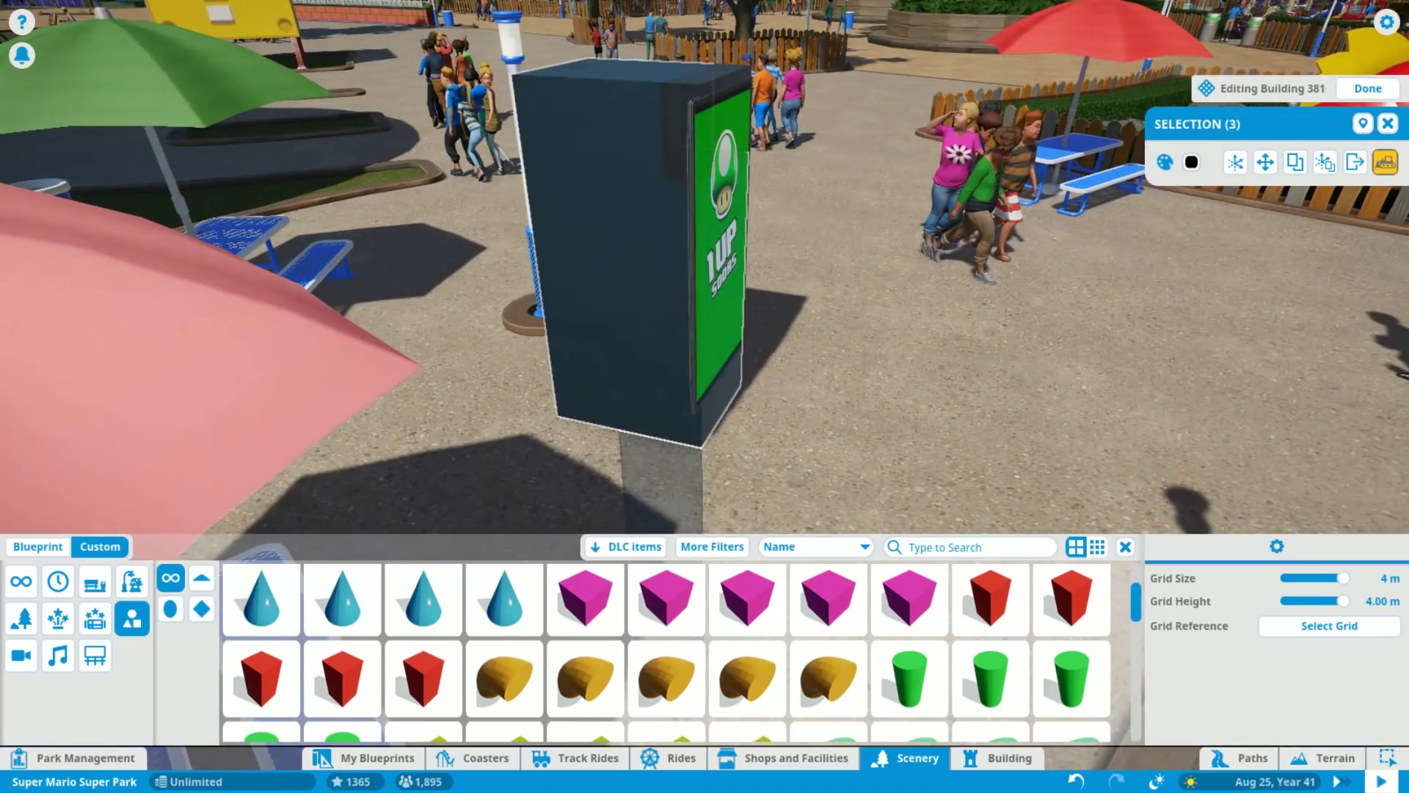
Place a duplicate of the side screen on the opposite side of the black cuboid and finish editing the soda machine building
key("e")
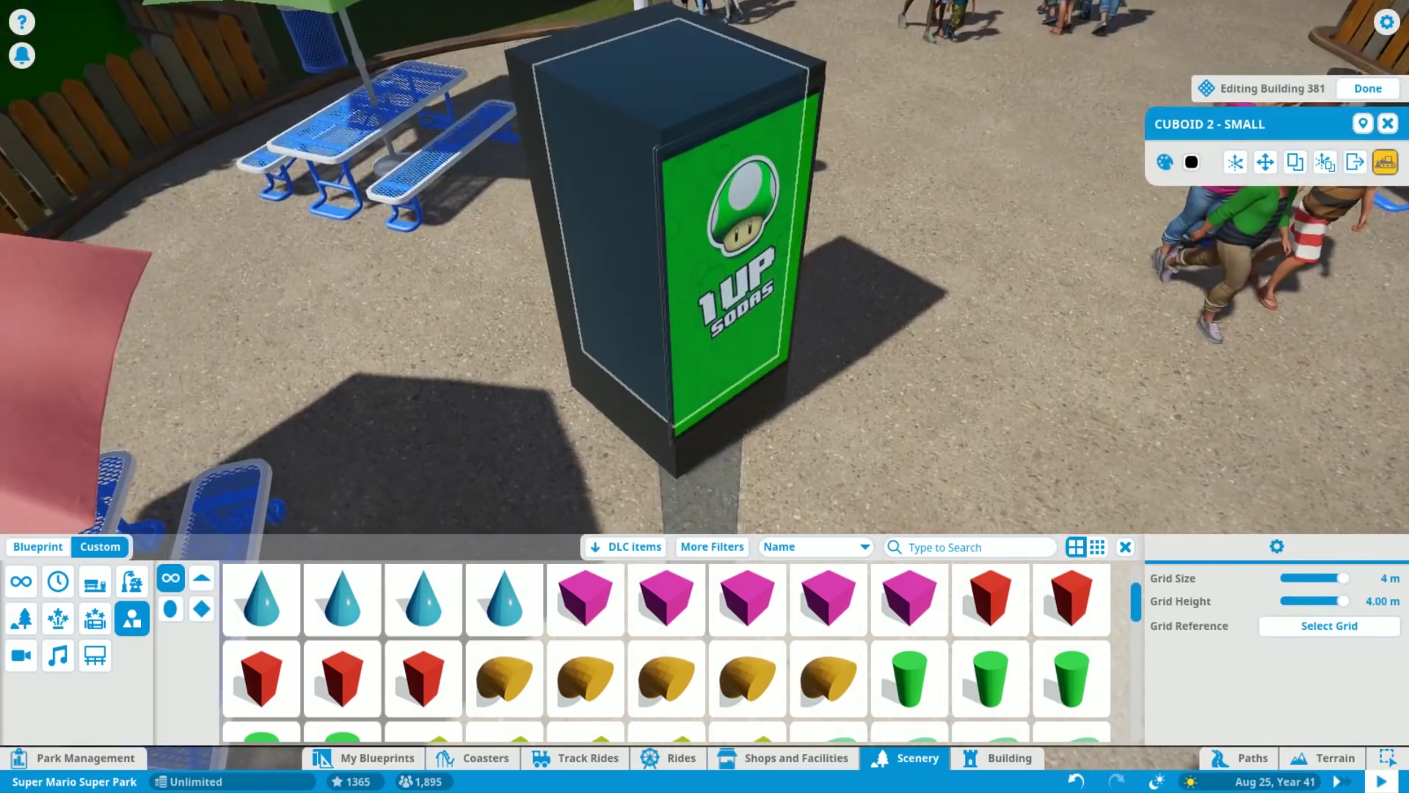
key("Escape")
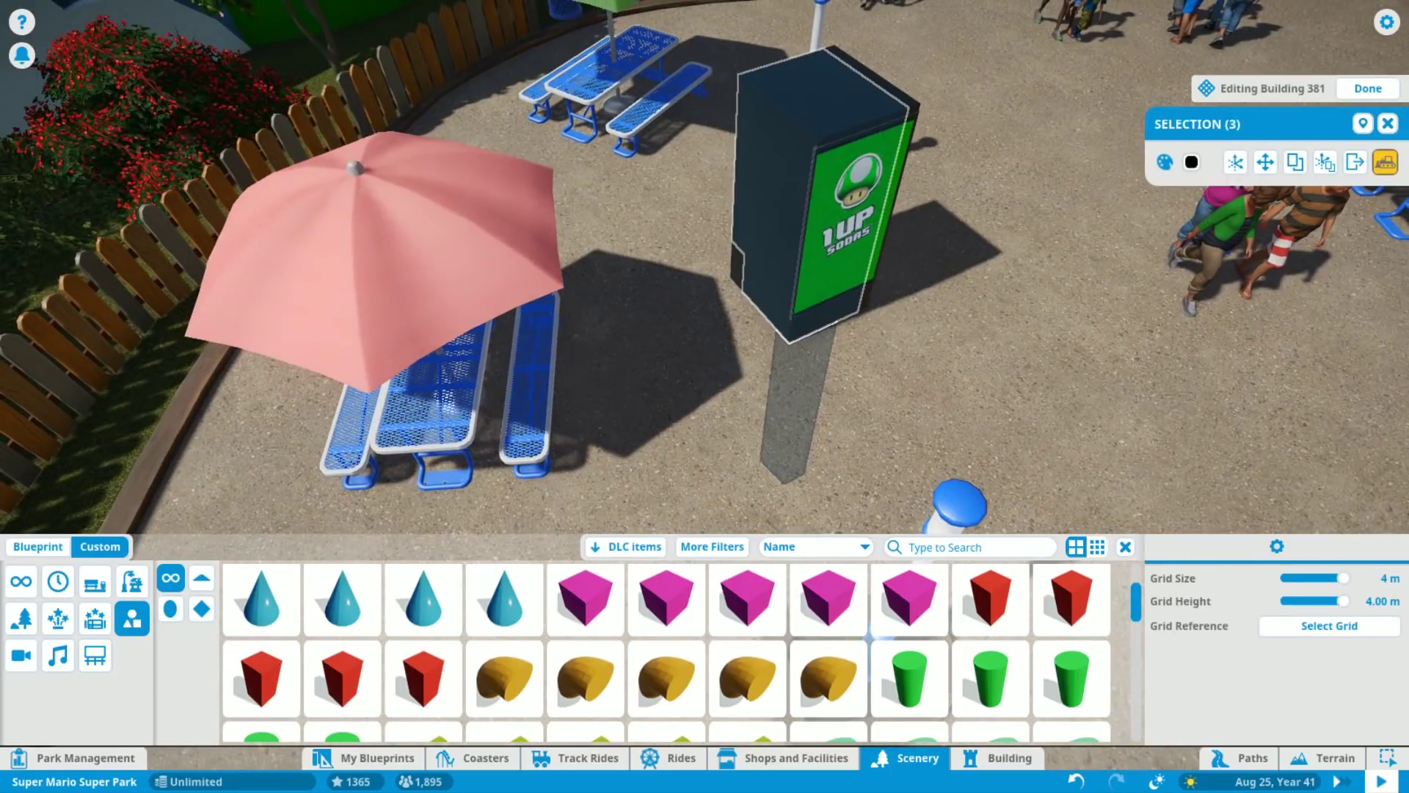
key("q")
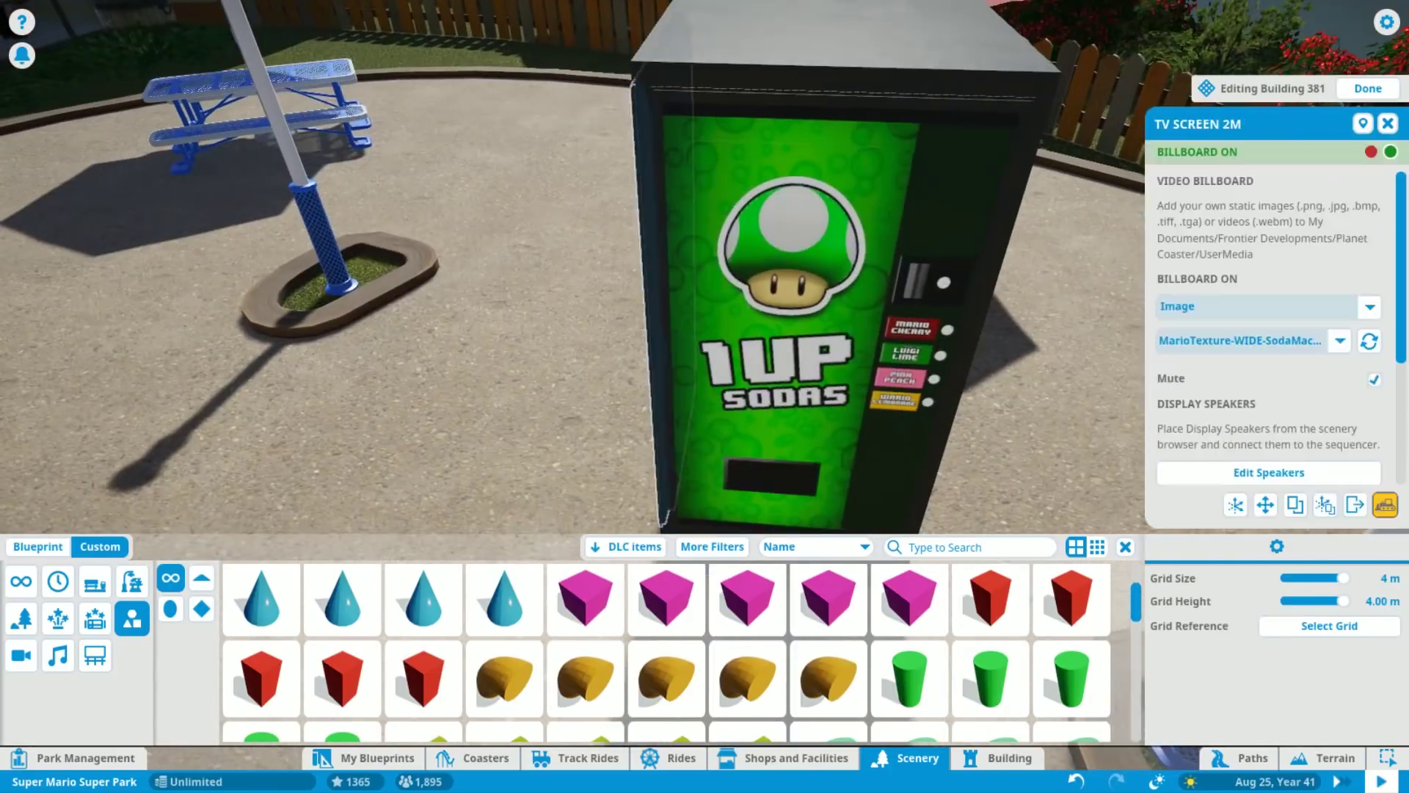
key("z")
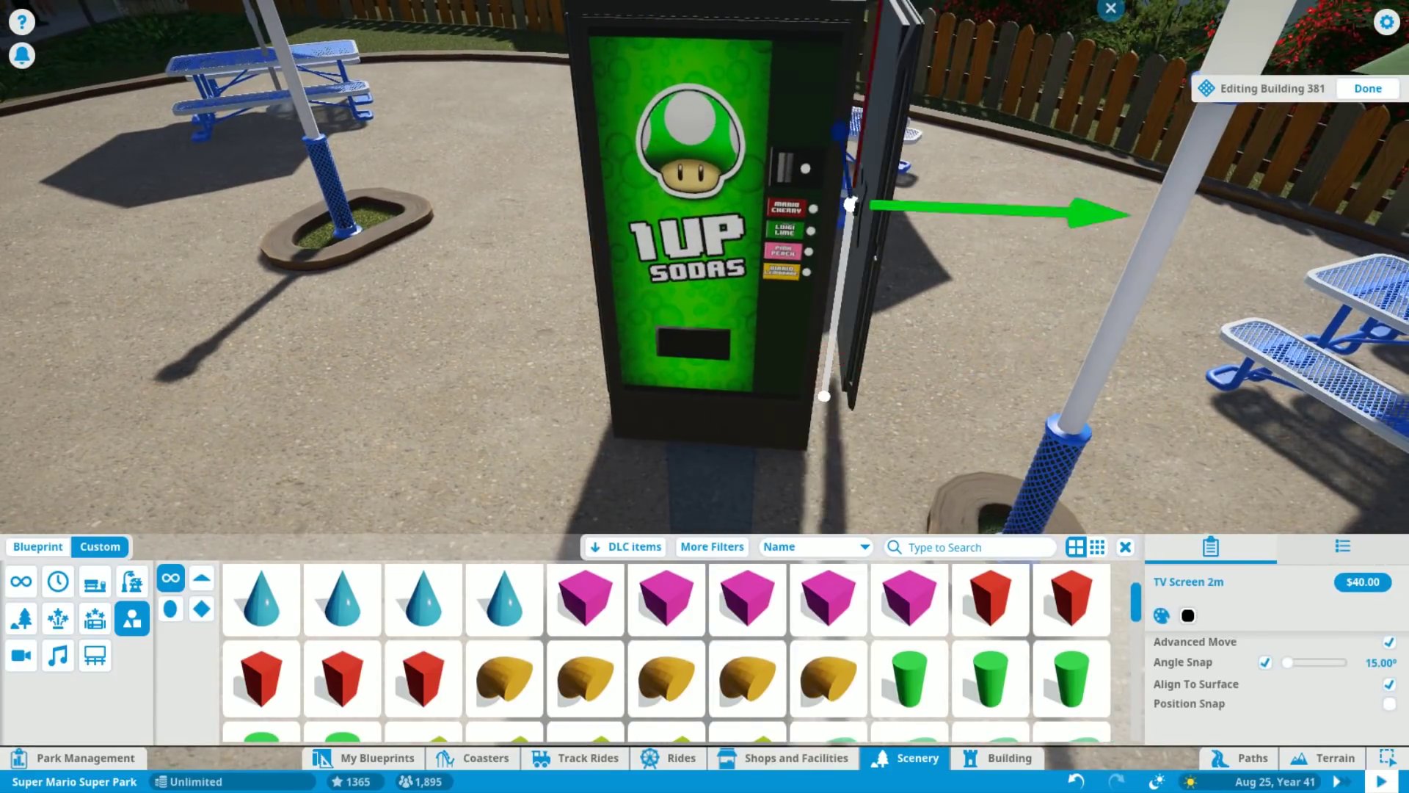
key("z")
scroll(705, 294, "down", 5)
key("Escape")
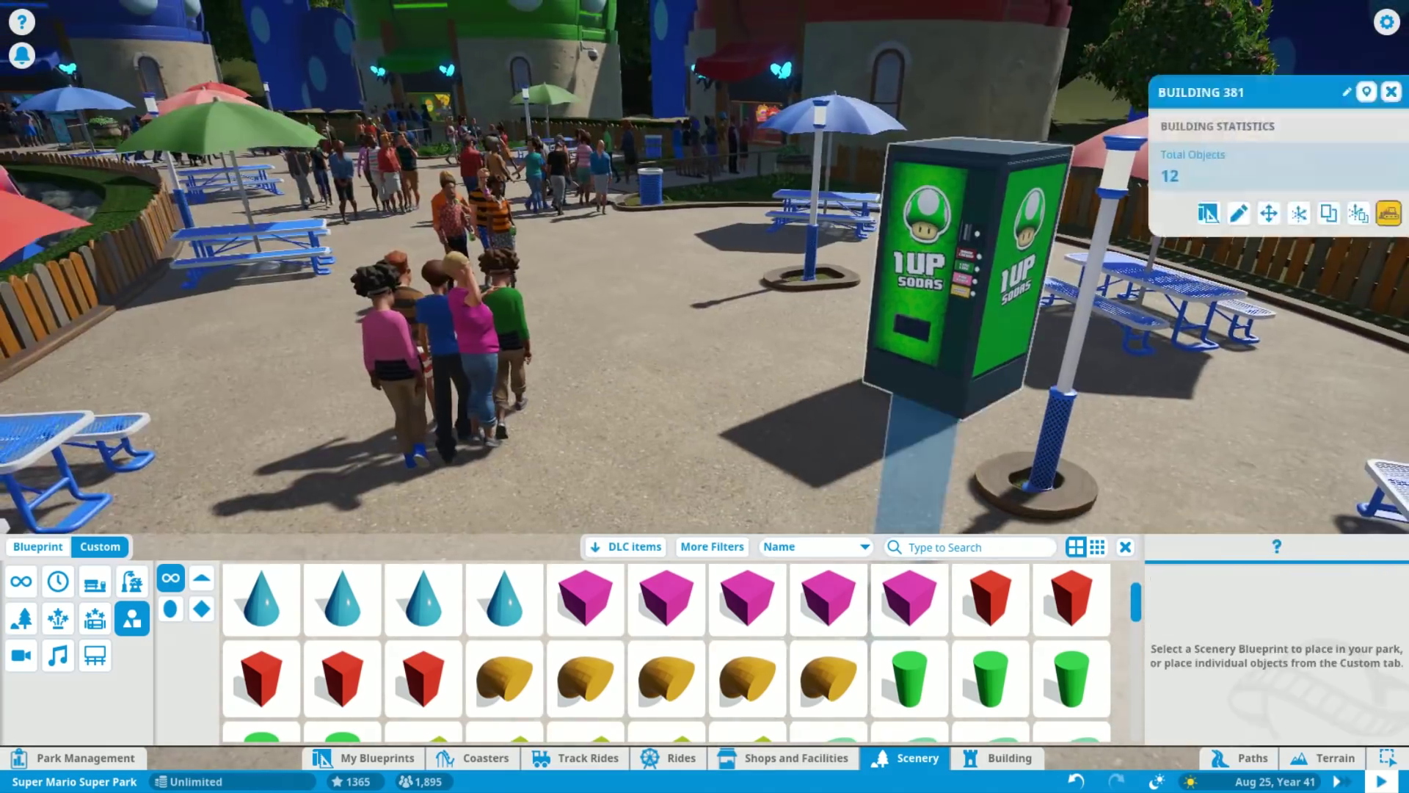
Move the finished soda machine to the plaza's edge beside the path leading to the red mushroom shop
key("z")
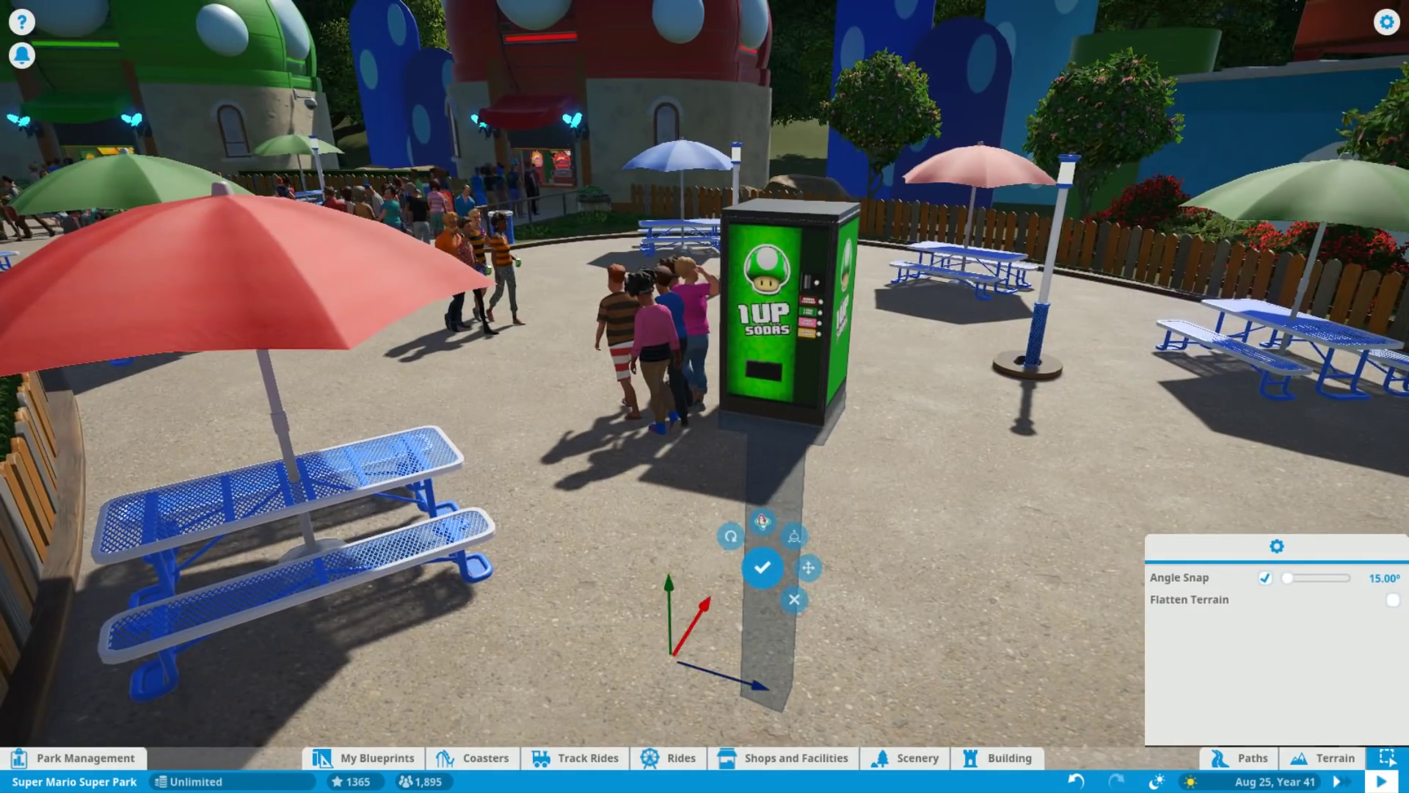
scroll(705, 396, "down", 5)
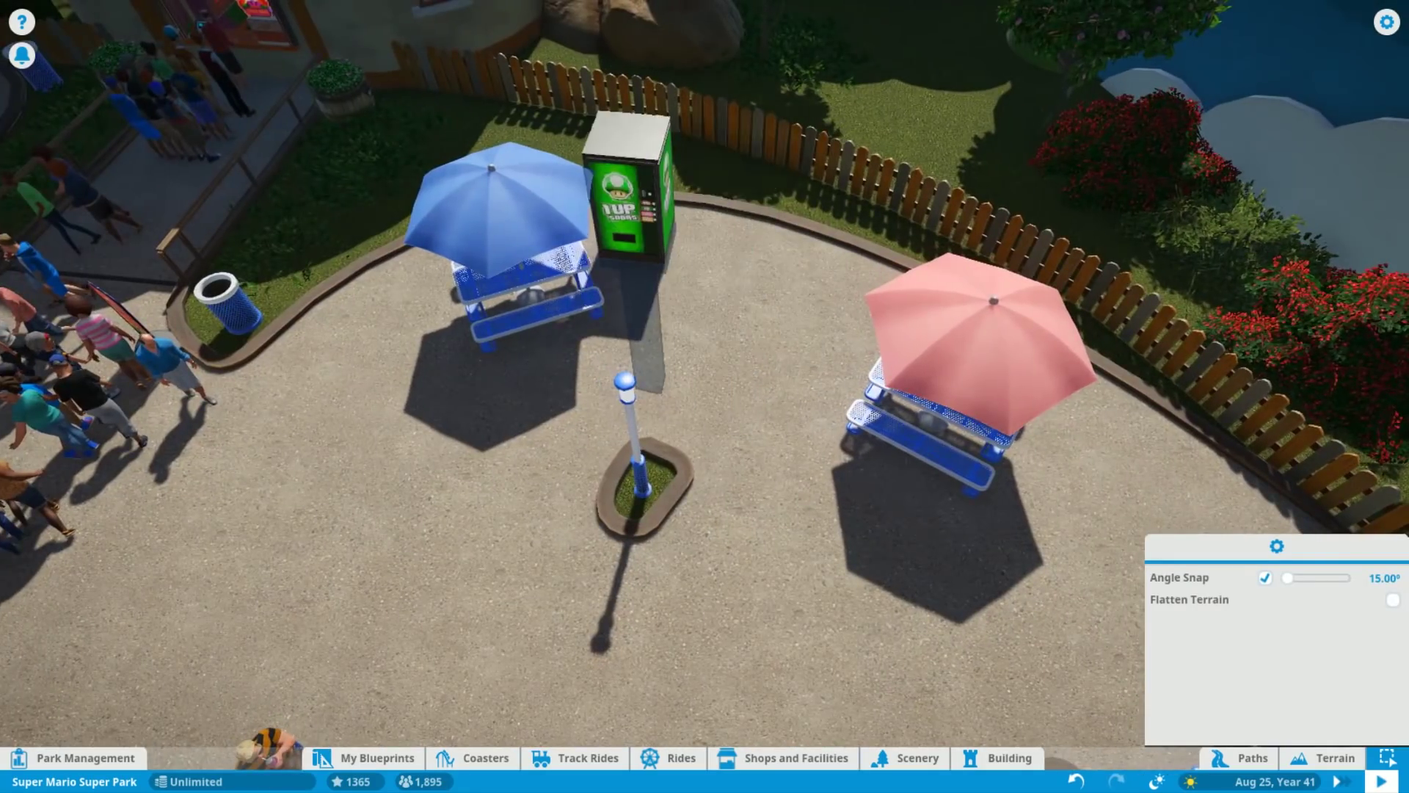
key("q")
key("w")
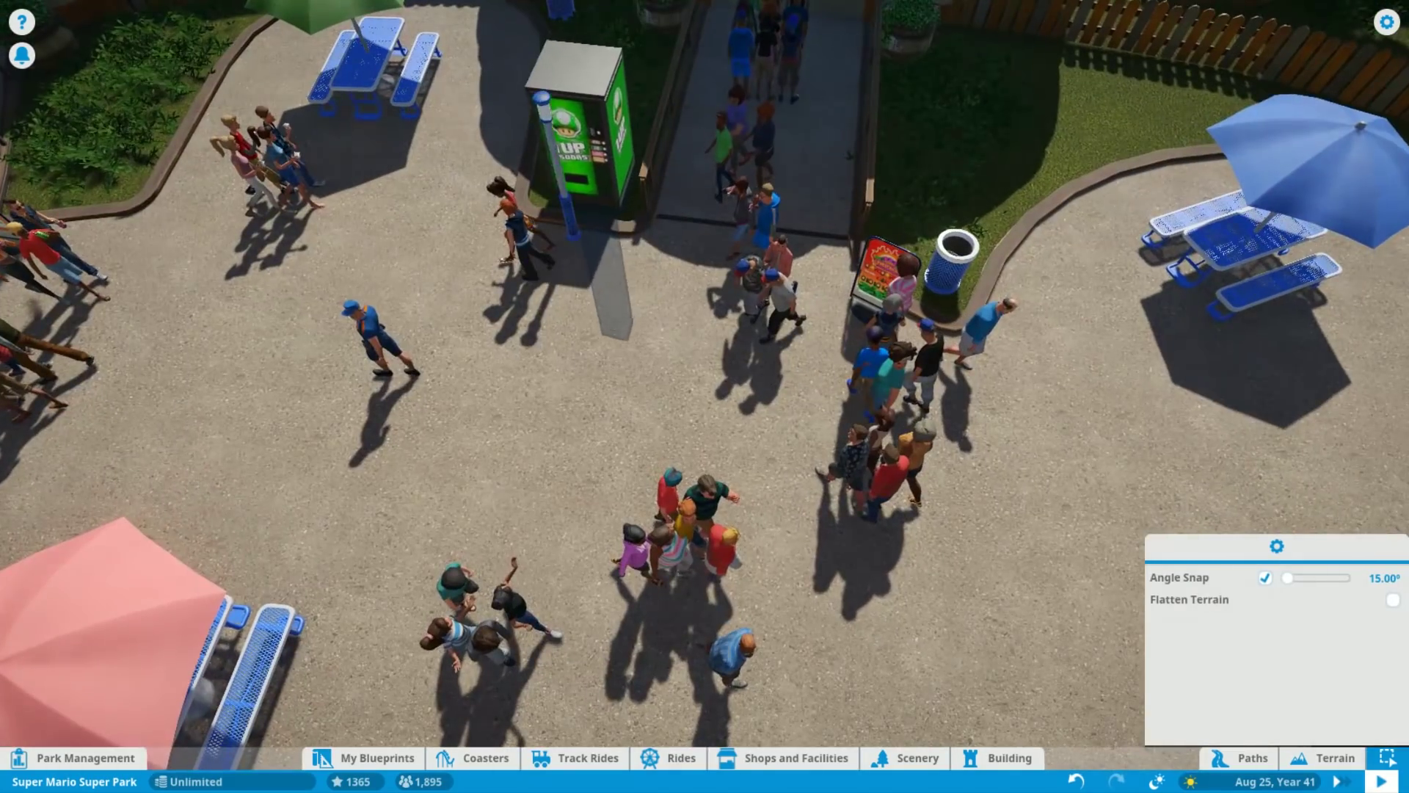
scroll(705, 397, "up", 5)
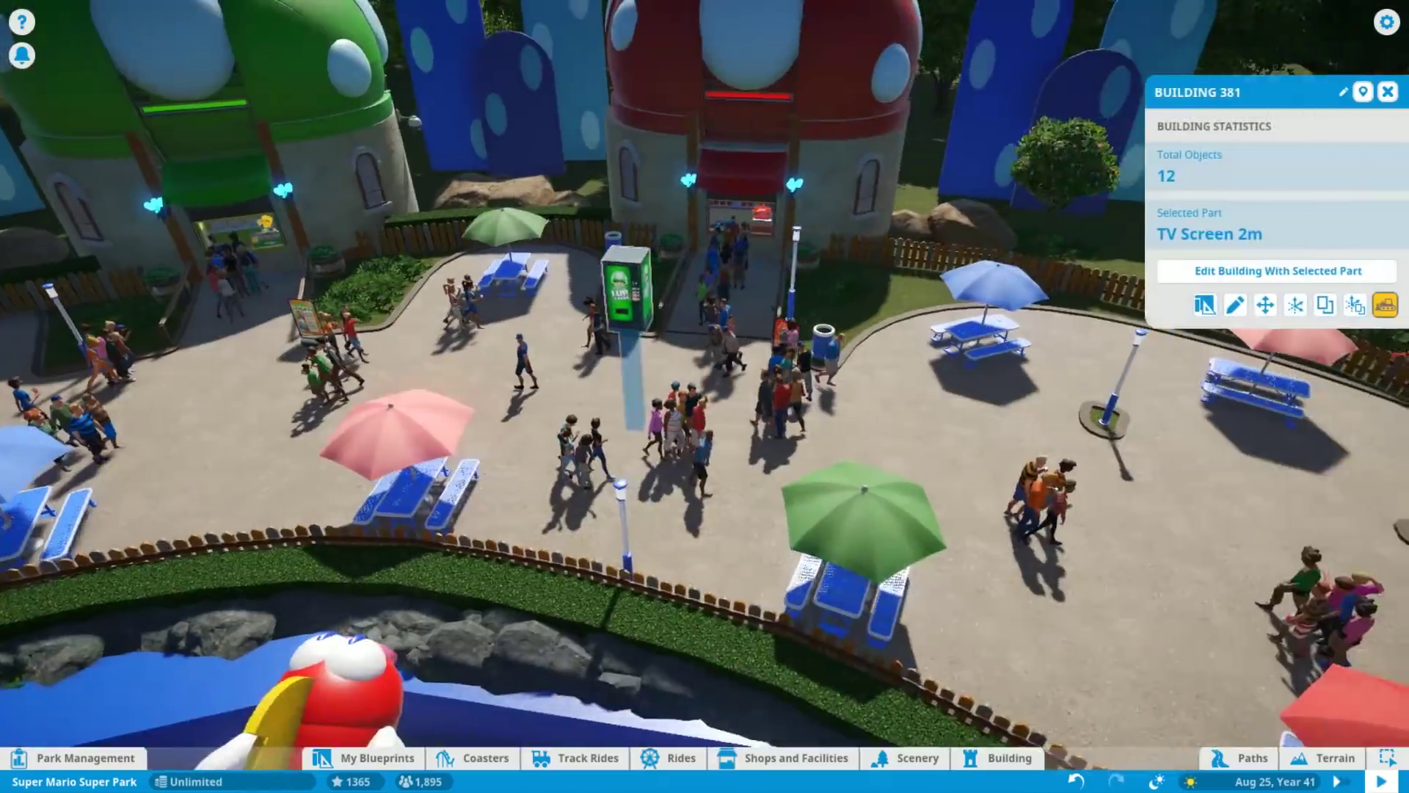
scroll(704, 397, "down", 5)
key("Escape")
scroll(704, 396, "up", 5)
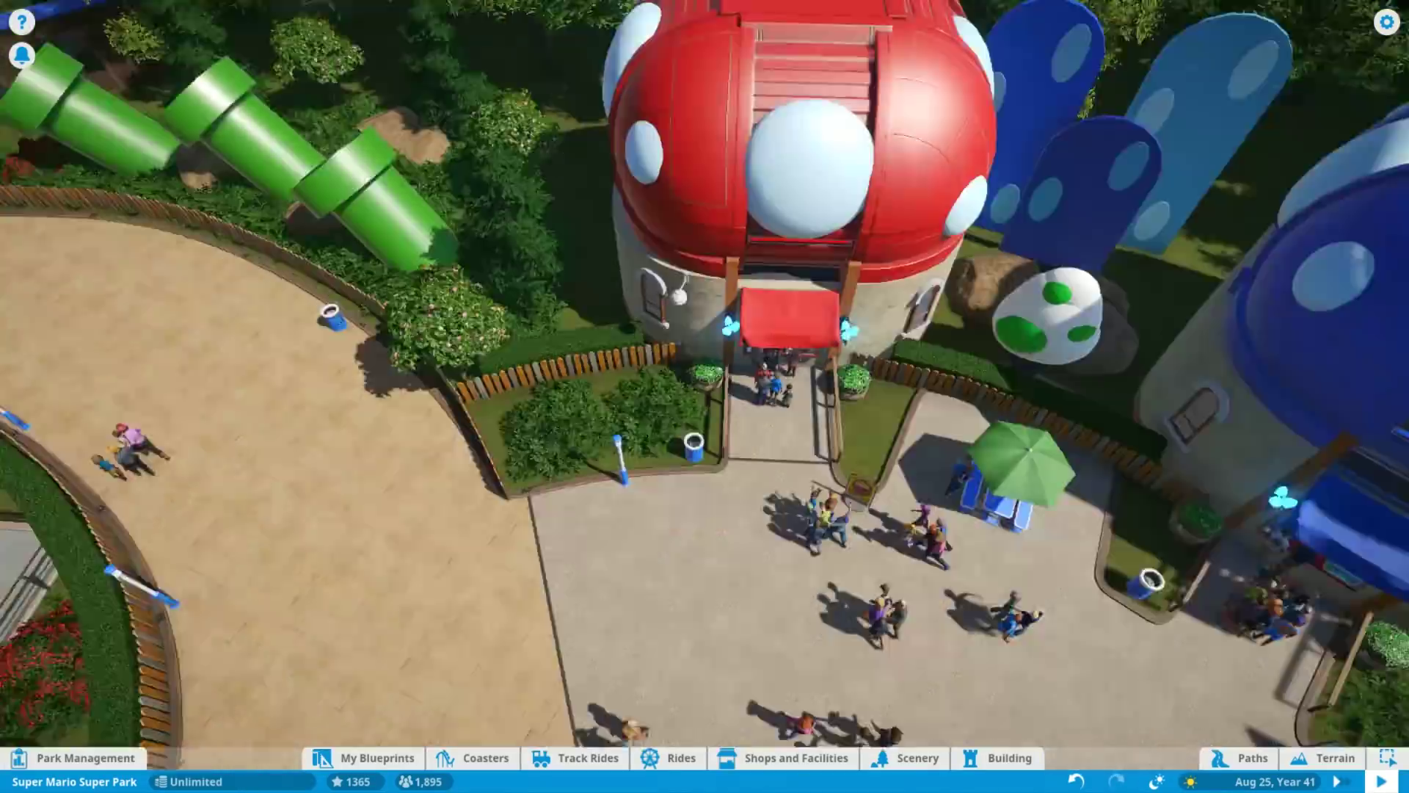
Place copies of the soda machine beside the bench at the blue cloud wall and on the stone plaza by the purple brick building
scroll(704, 396, "down", 5)
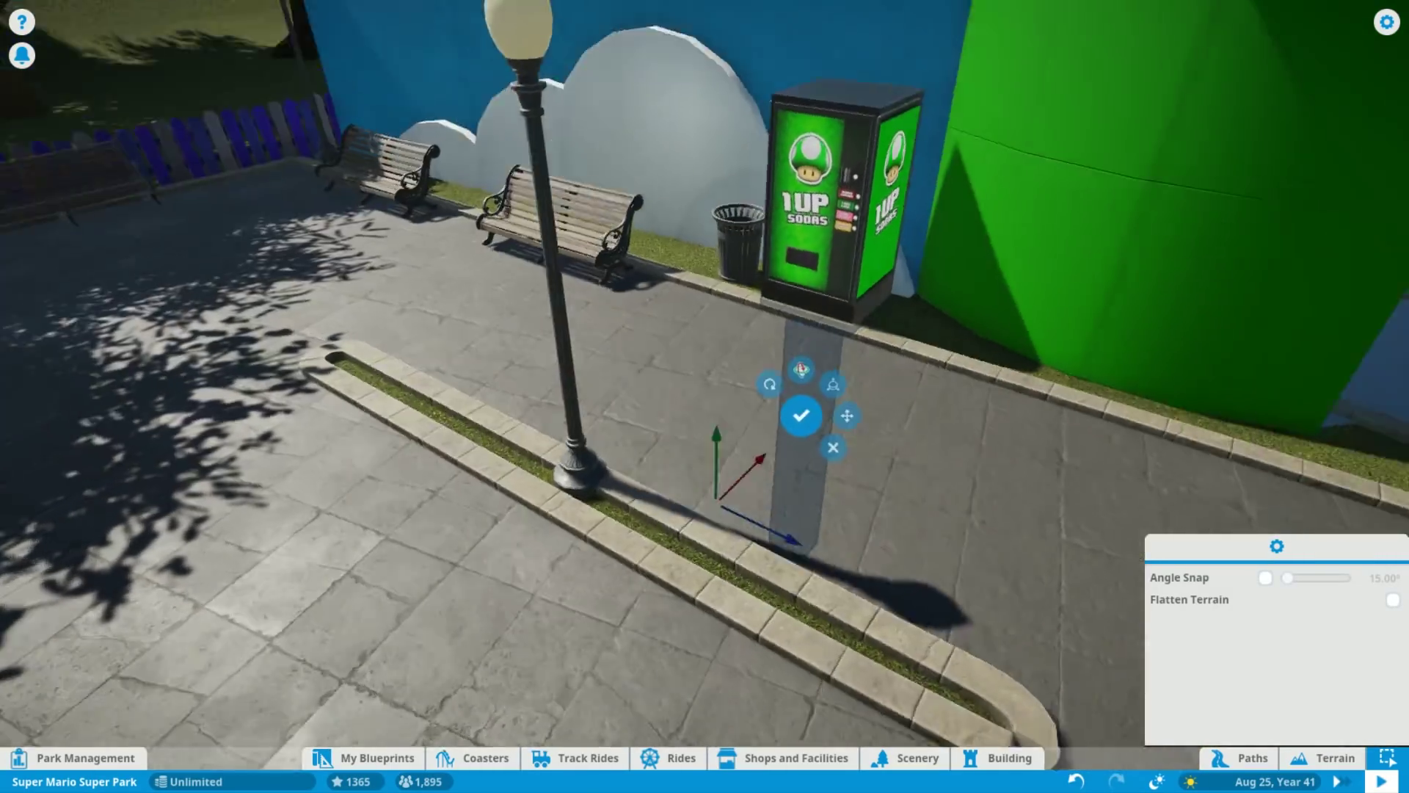
key("Return")
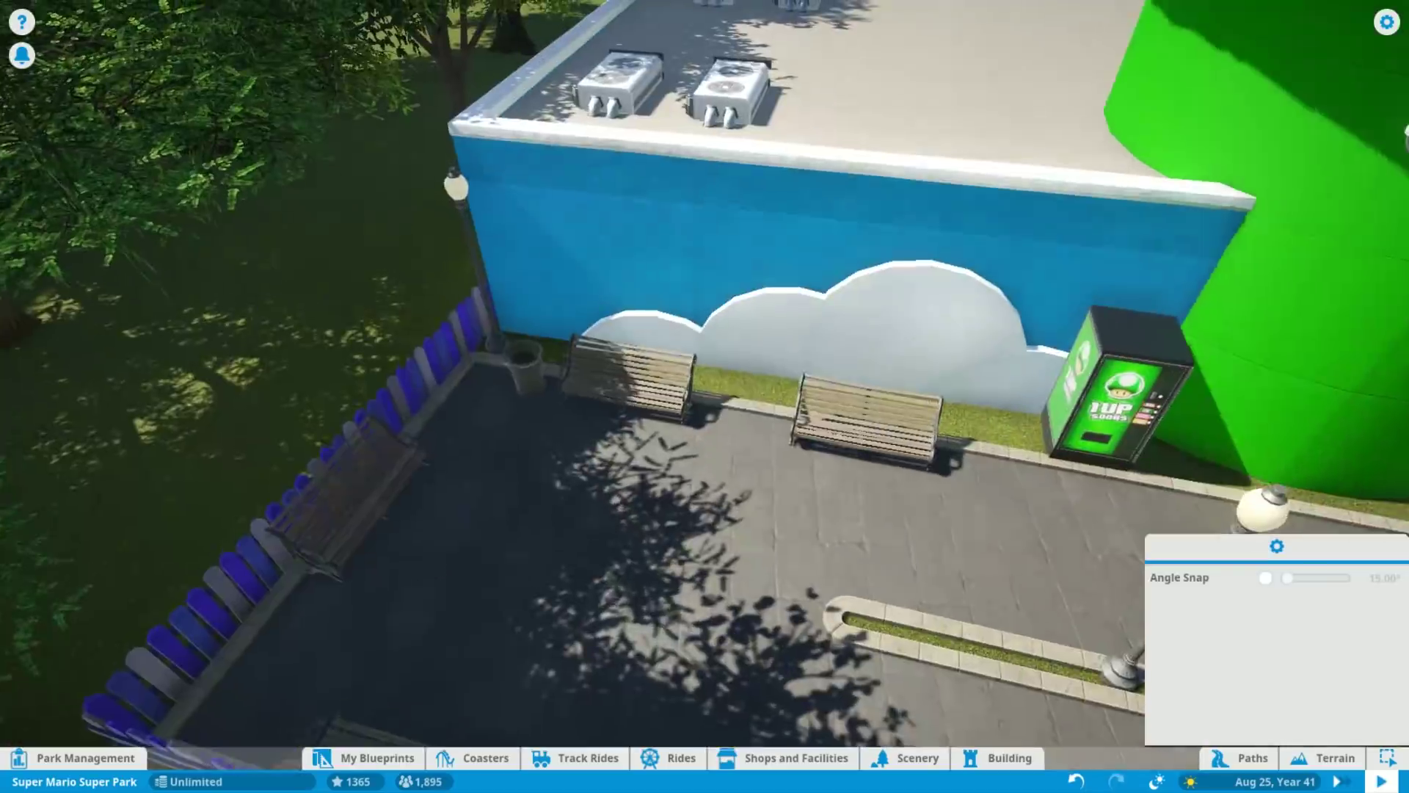
scroll(705, 397, "down", 10)
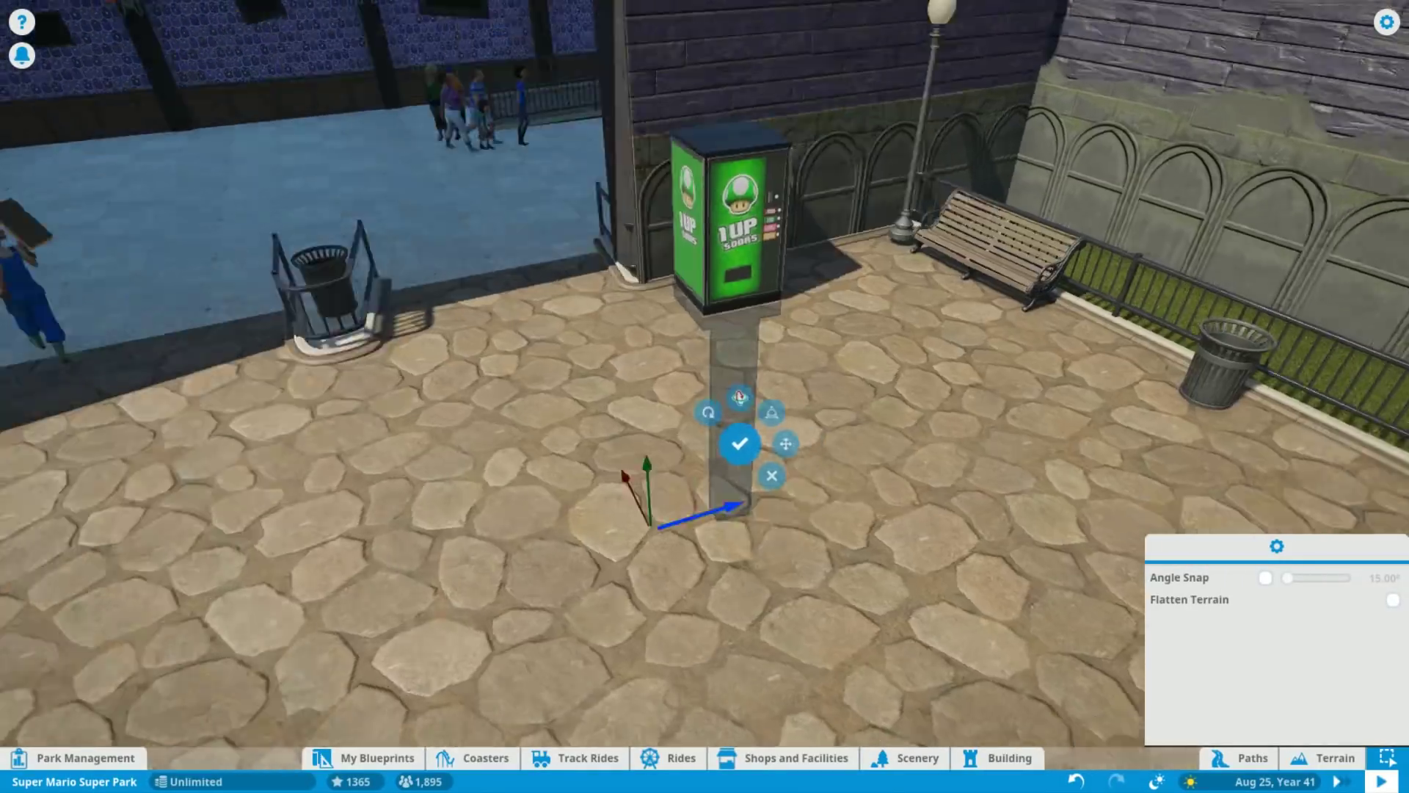
key("Return")
scroll(704, 396, "down", 15)
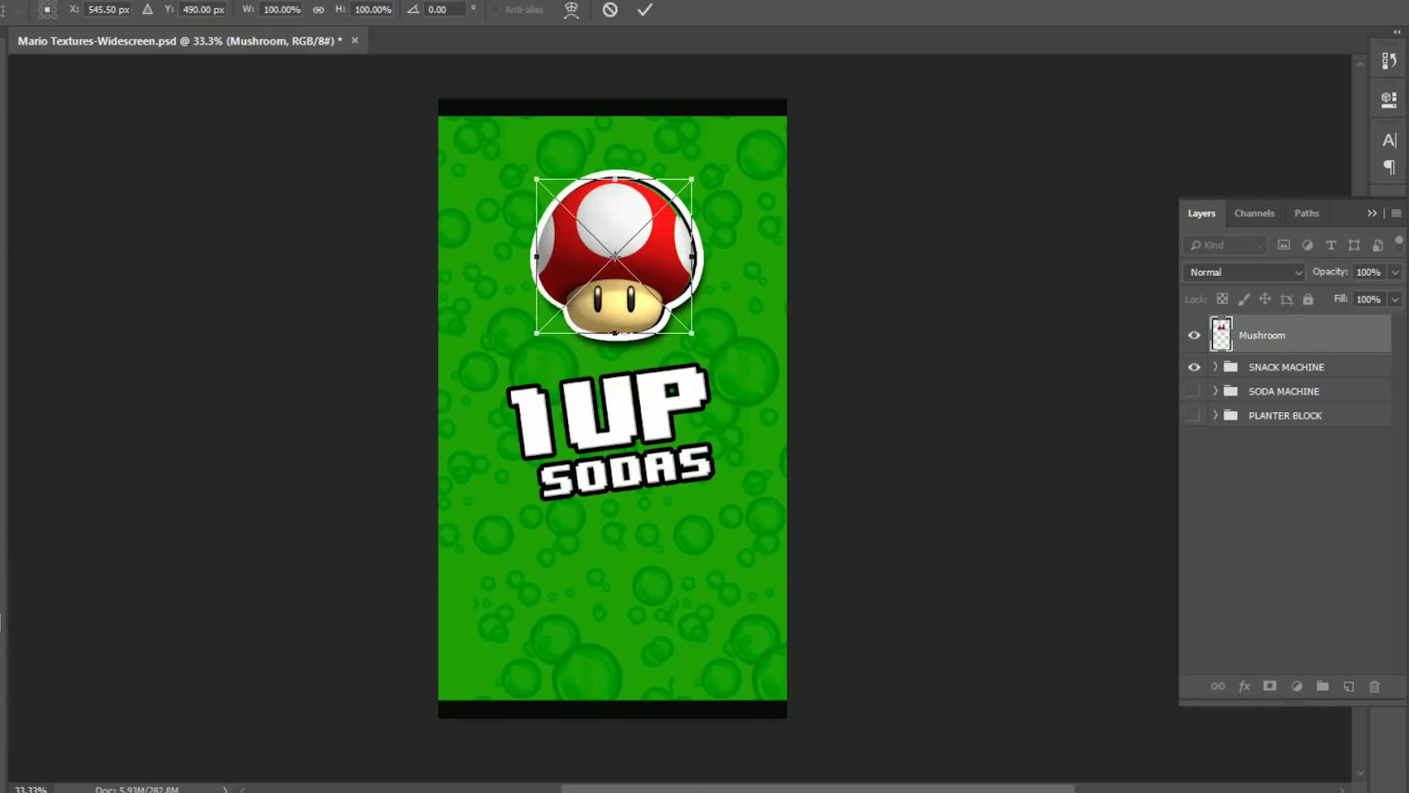
Switch to Photoshop and place the red mushroom over the logo in the SNACK MACHINE group's side artwork
key("Return")
key("ctrl+plus")
key("ctrl+plus")
key("v")
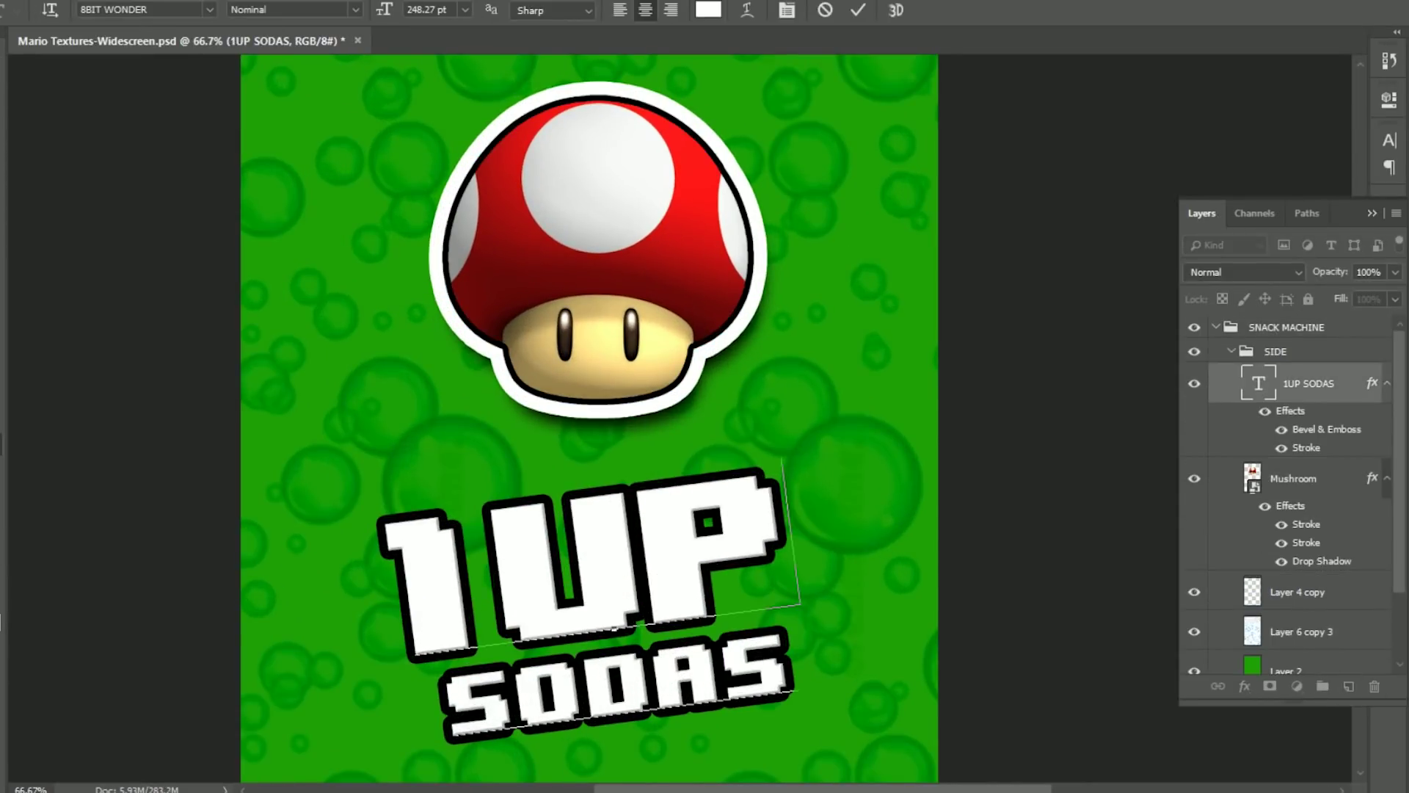
Change the side lettering from 1UP SODAS to POWER SNACKS and shrink the word POWER to fit the panel's width
type("POWER")
key("ctrl+Return")
key("ctrl+t")
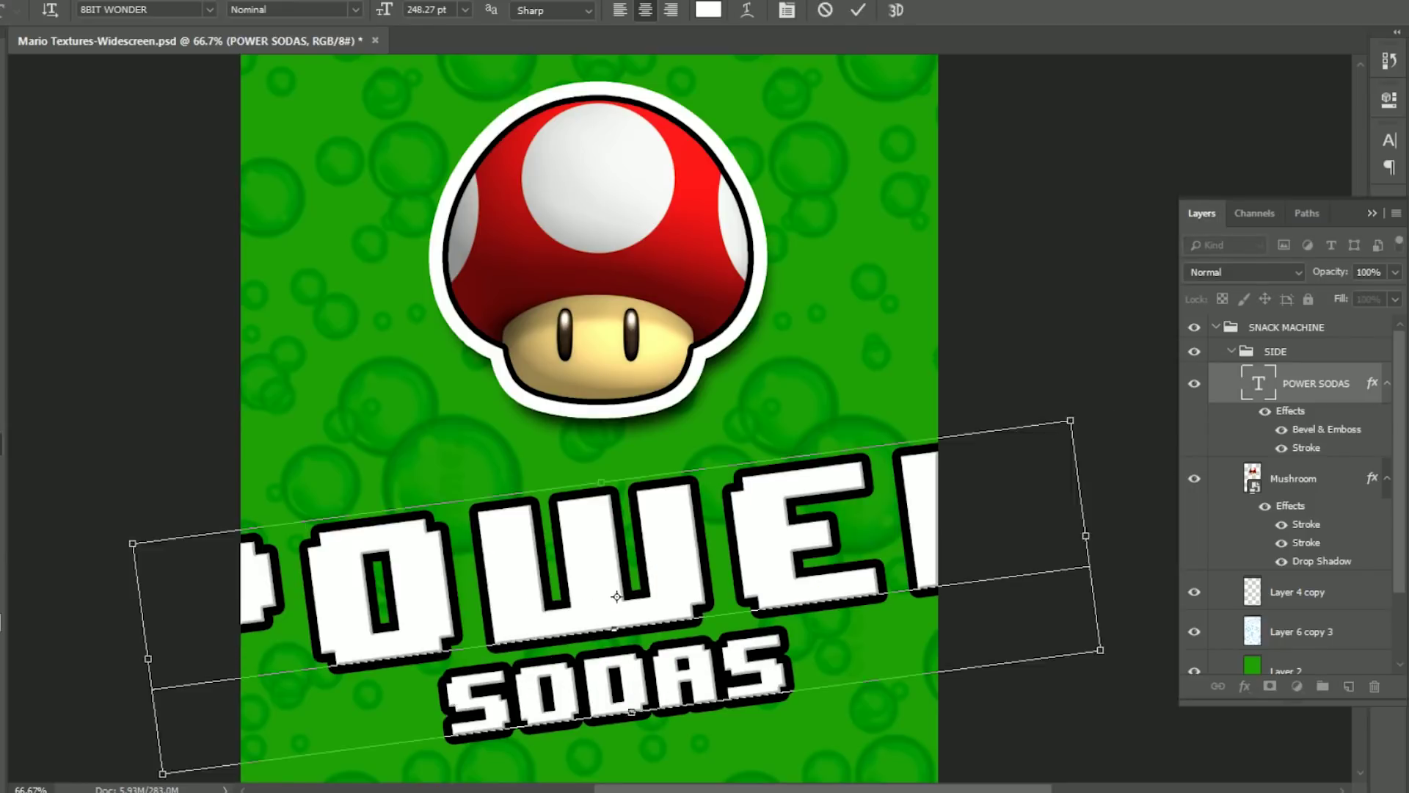
left_click(464, 9)
left_click(441, 213)
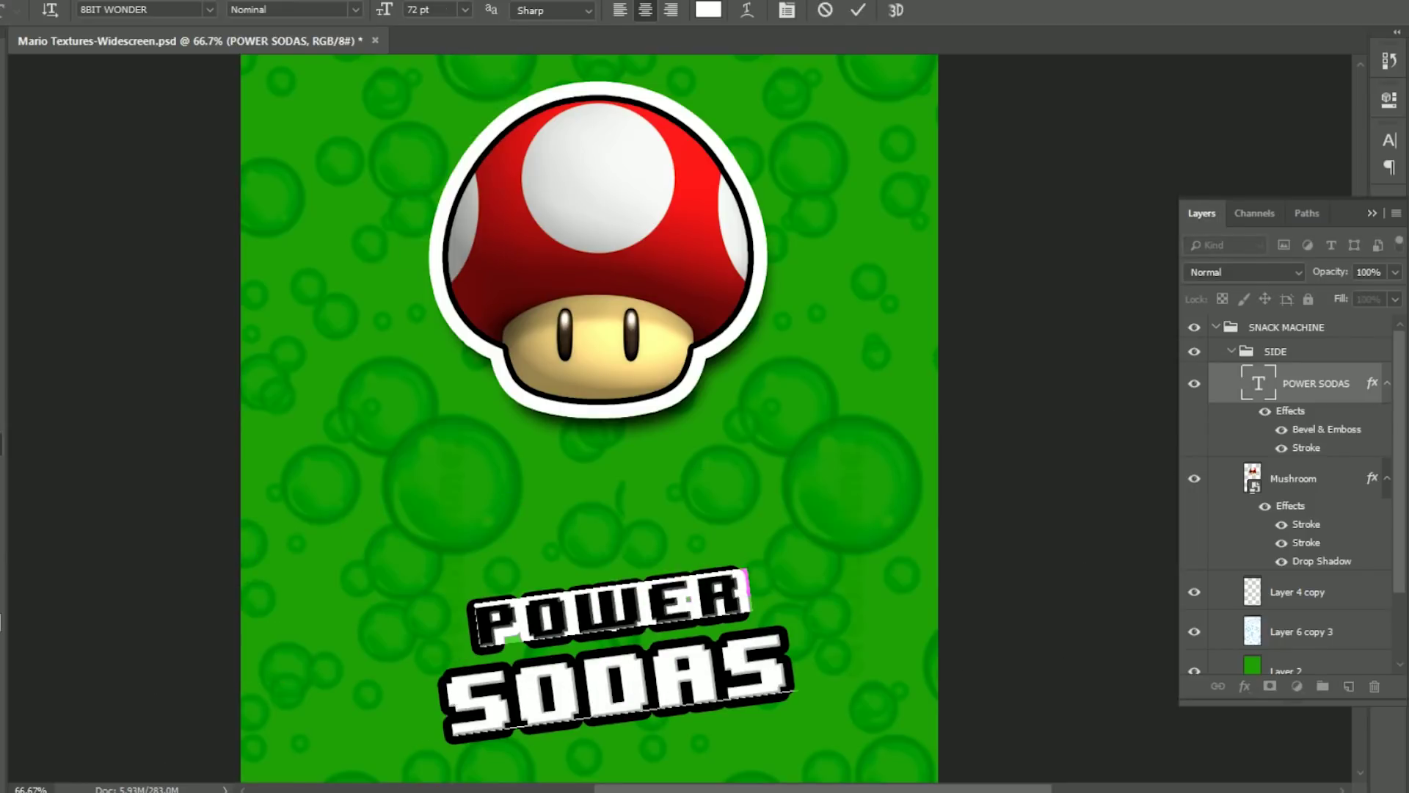
type("200")
key("shift+Tab")
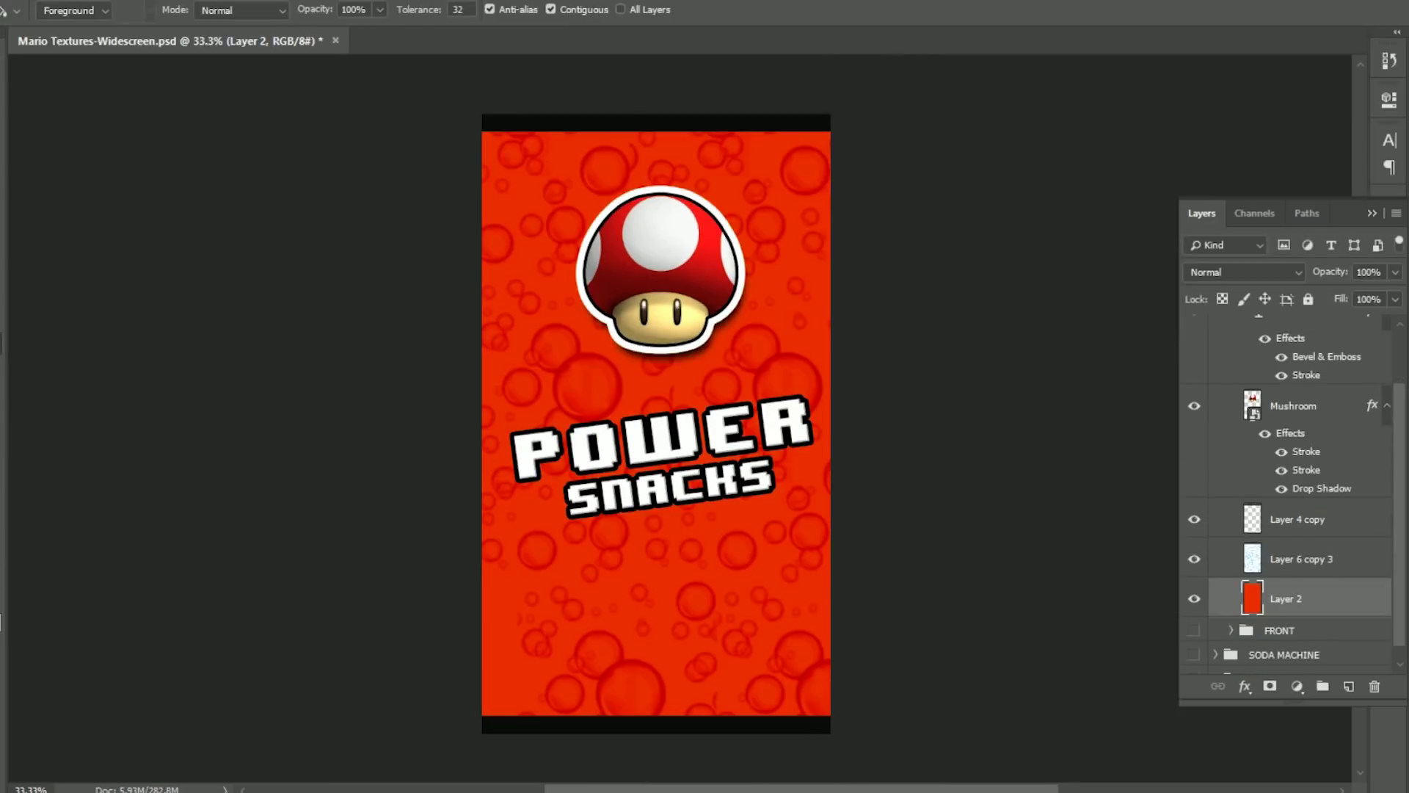
Centre the POWER SNACKS lettering horizontally on the red side panel below the mushroom
key("v")
left_click_drag(660, 448, 654, 448)
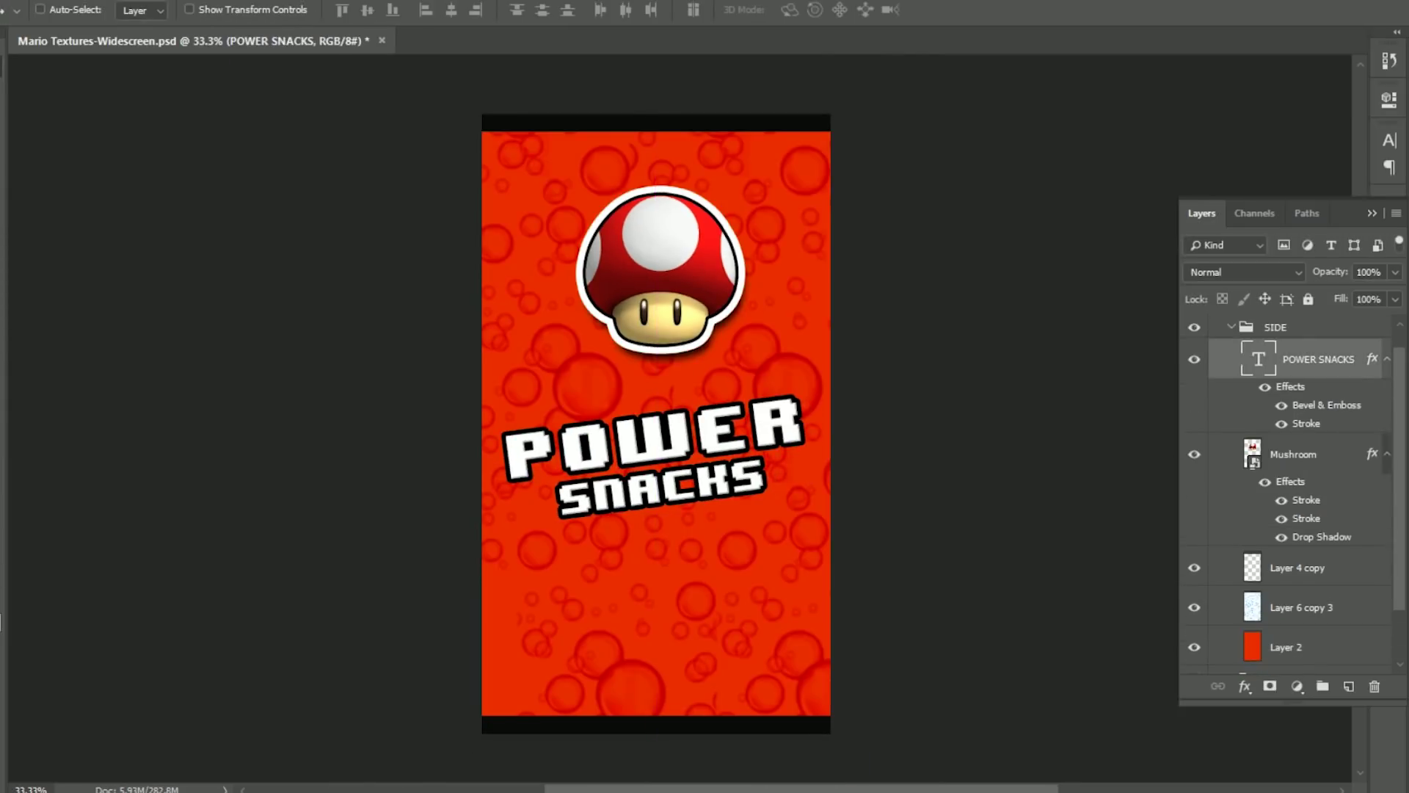
key("alt+bracketleft")
key("z")
key("ctrl+plus")
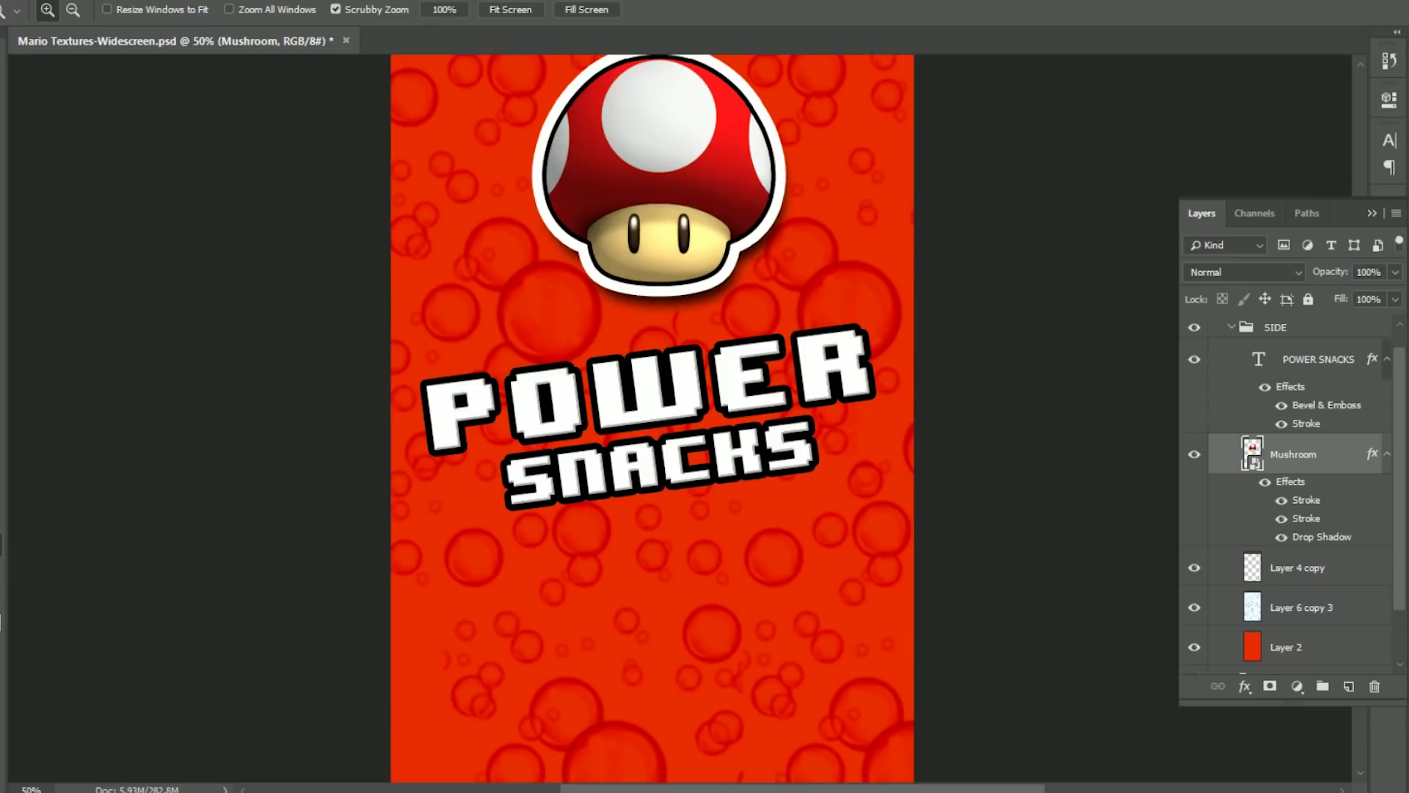
Remove the bubble pattern layer, Layer 6 copy 3, from the snack machine's side artwork
key("alt+bracketleft")
key("alt+bracketleft")
key("ctrl+alt+f")
key("Escape")
key("ctrl+minus")
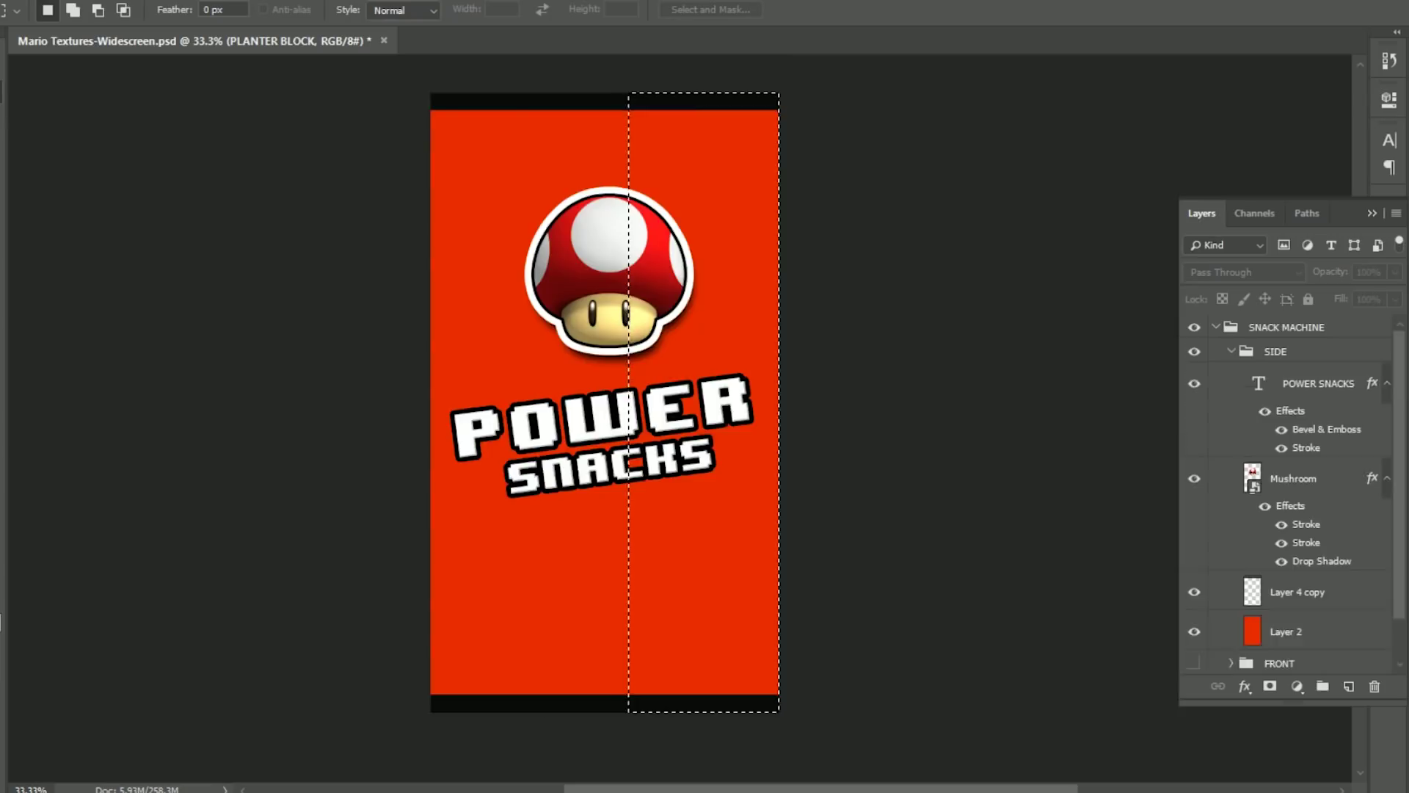
Paste the planter block's brick strip above the red background, rotate it to horizontal rows and fit it across the panel's bottom
key("ctrl+v")
key("ctrl+t")
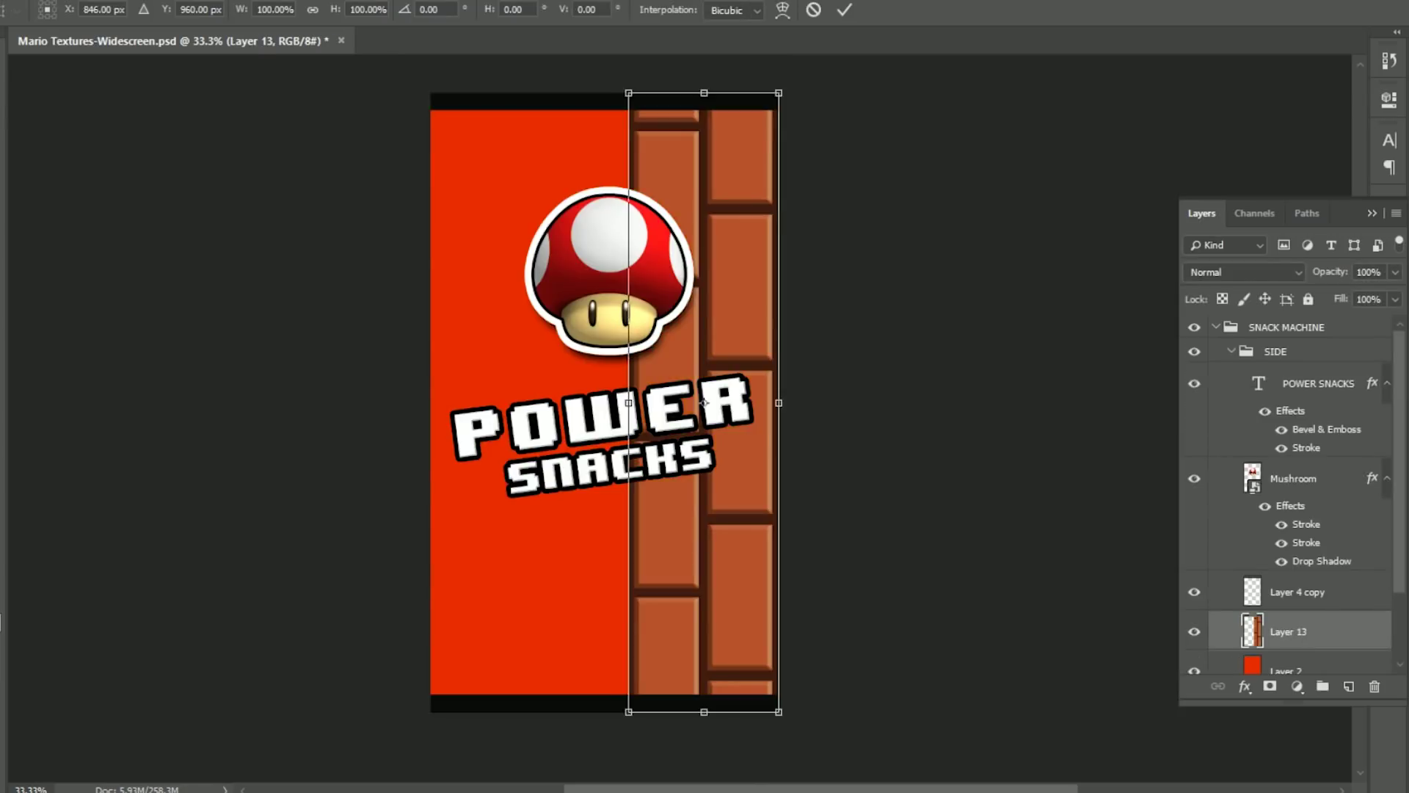
left_click_drag(624, 709, 422, 595)
key("Return")
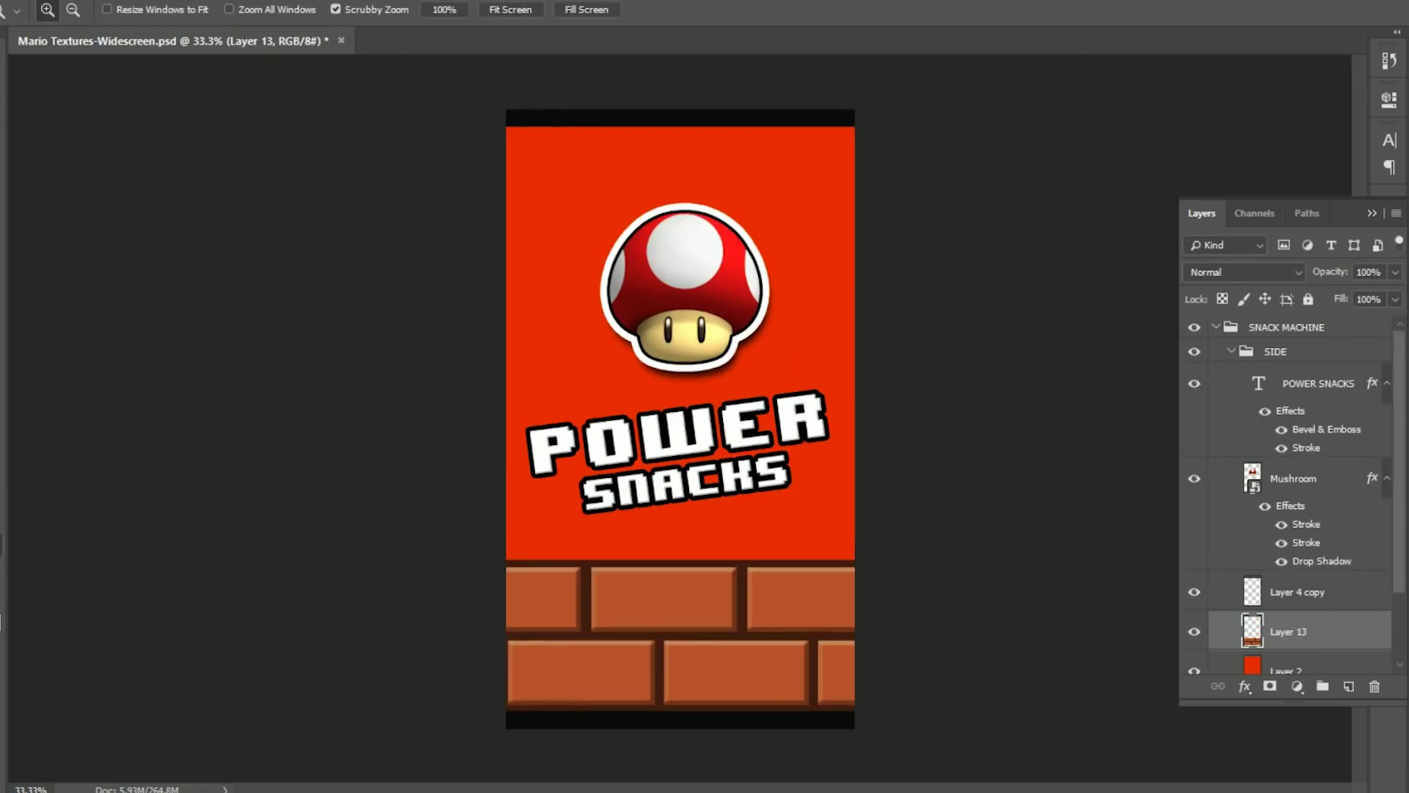
Hide the SIDE group, show FRONT, and position copies of the red mushroom and POWER SNACKS lettering over the front's 1UP logo
left_click(1276, 351)
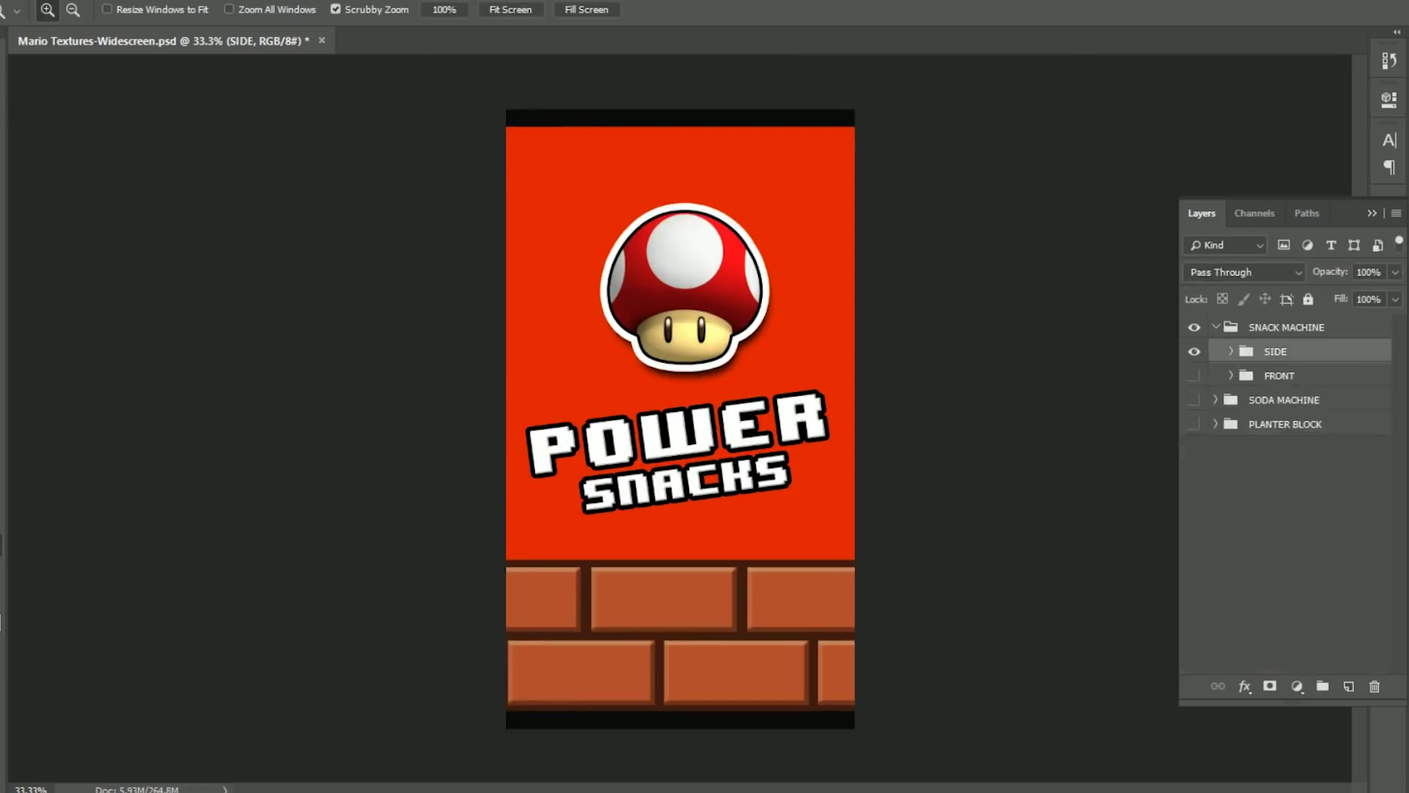
left_click(1194, 350)
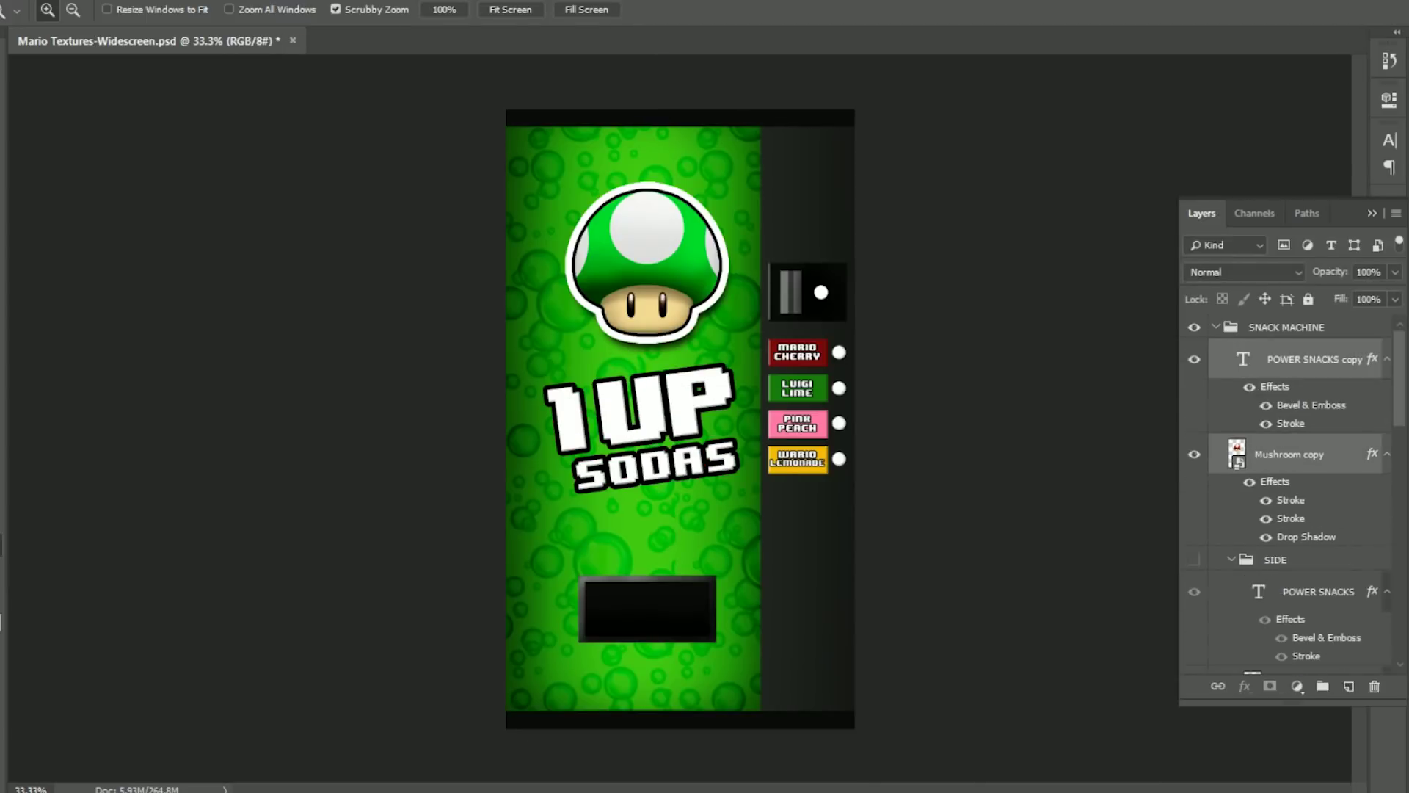
key("m")
key("v")
left_click_drag(683, 286, 644, 256)
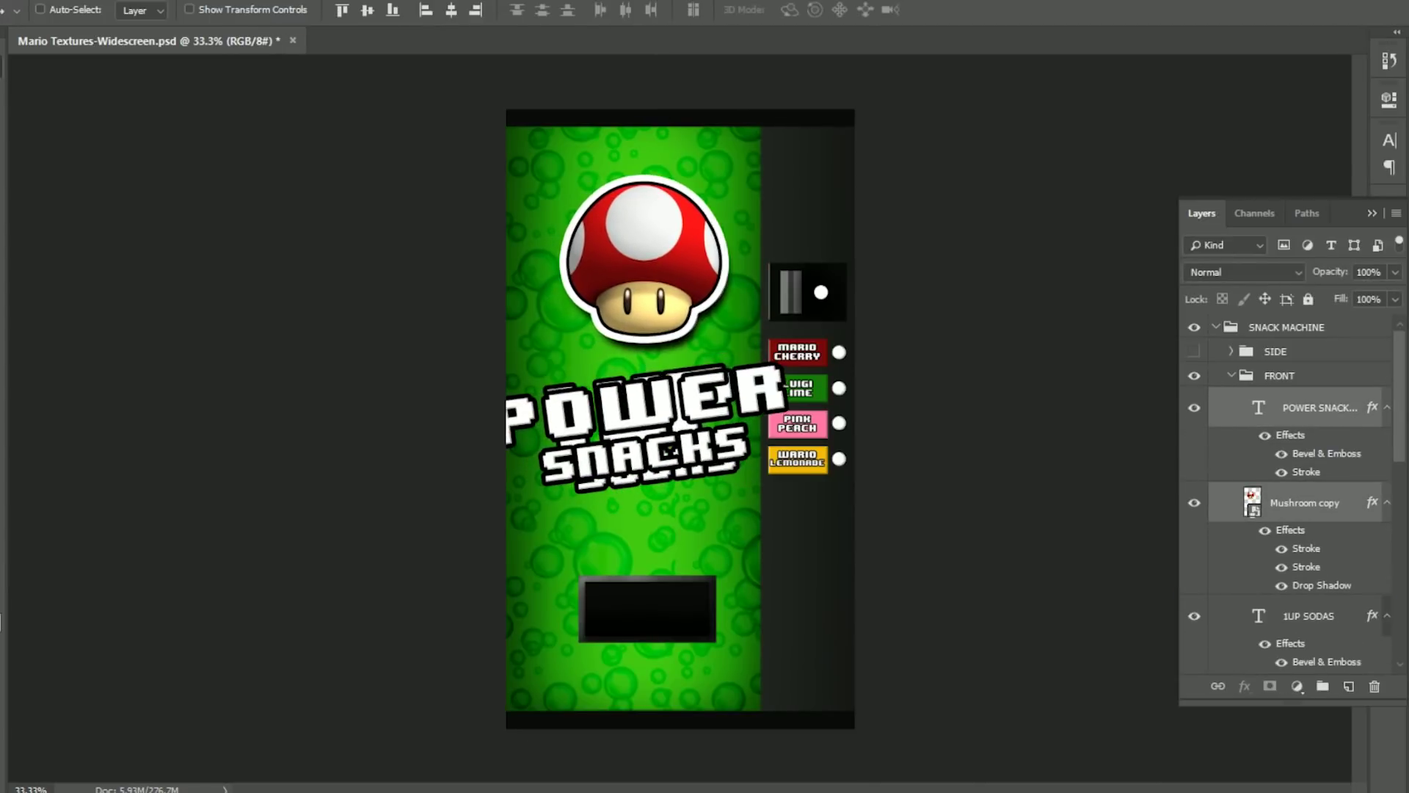
Delete the front's 1UP SODAS text and green mushroom, and shrink the red mushroom to fit above the coin slot
left_click(1307, 478)
key("Delete")
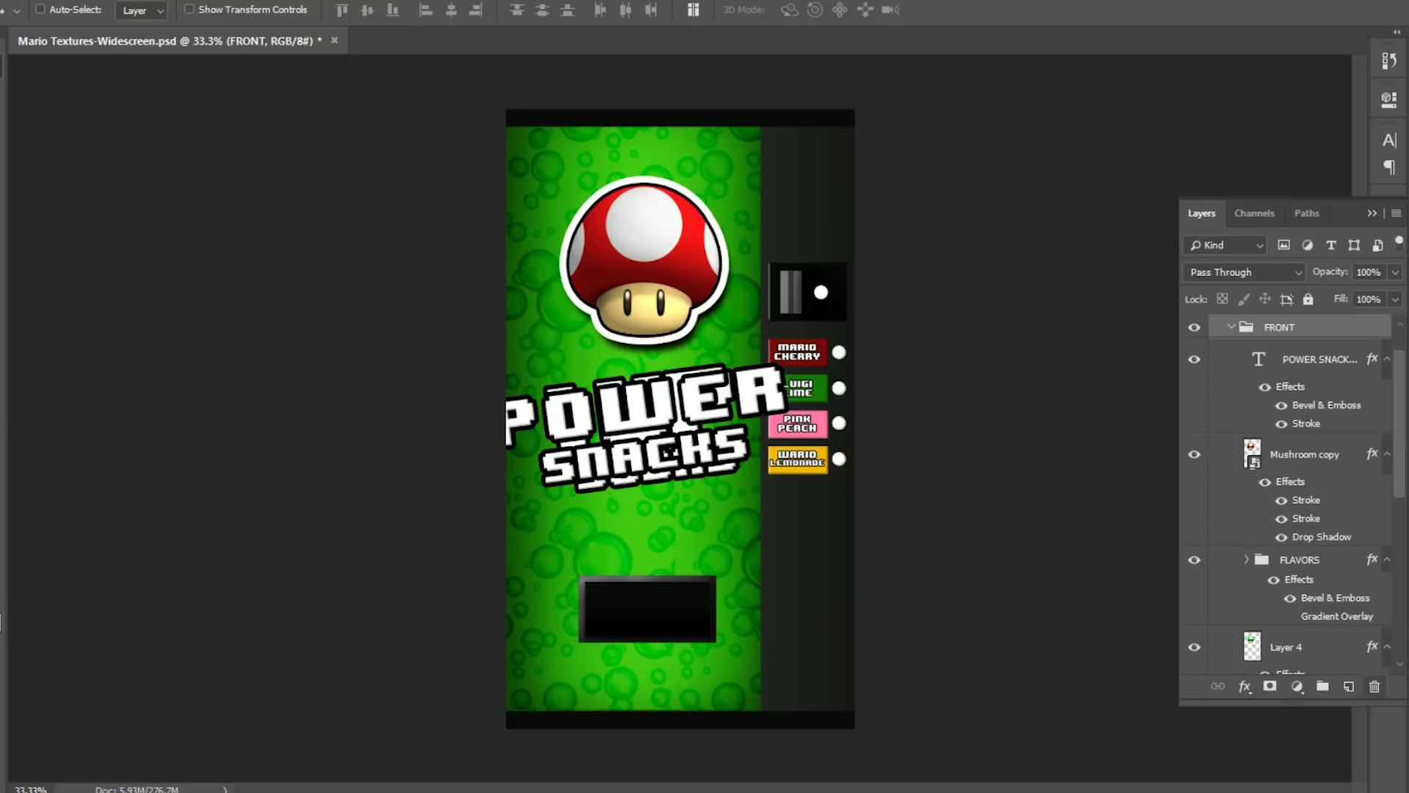
key("ctrl+t")
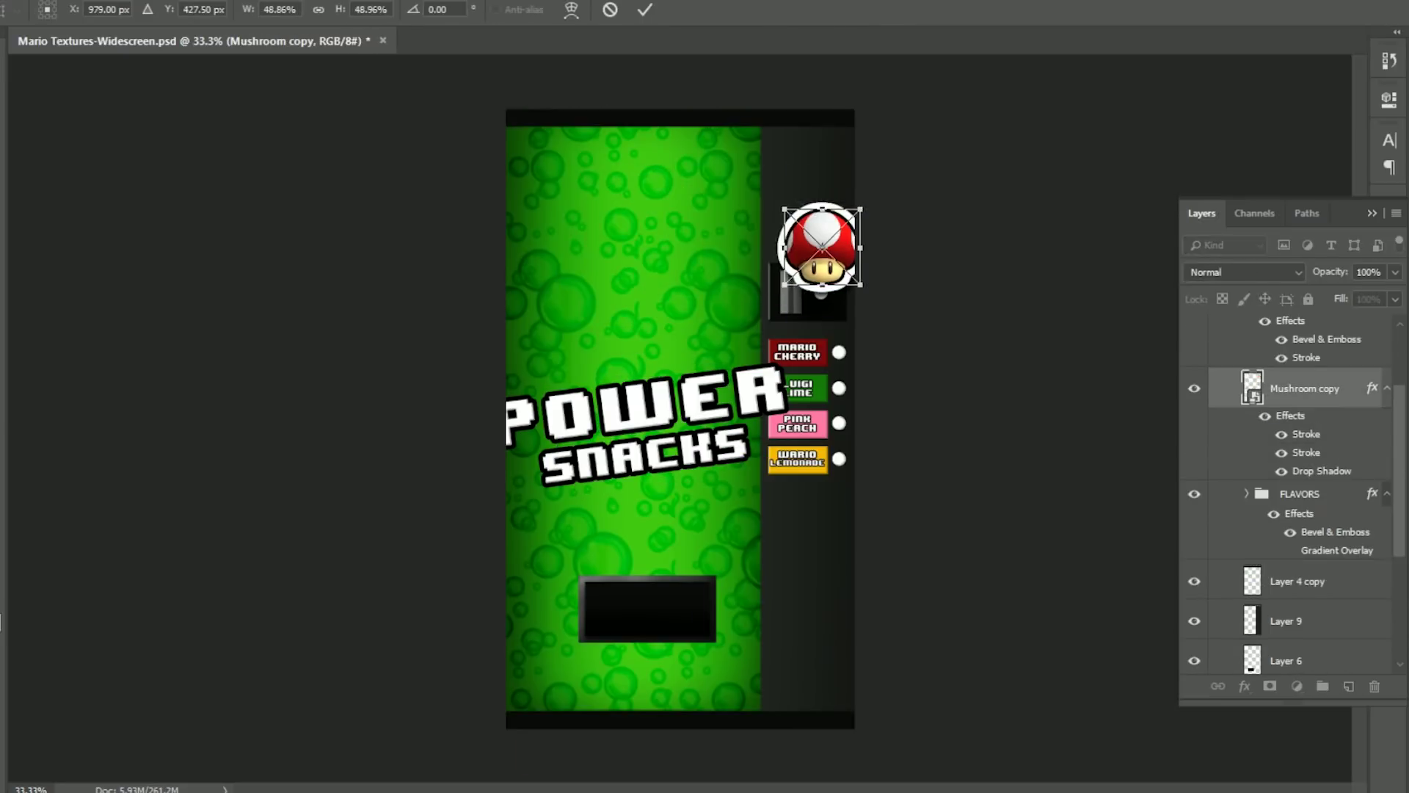
left_click_drag(763, 220, 808, 211)
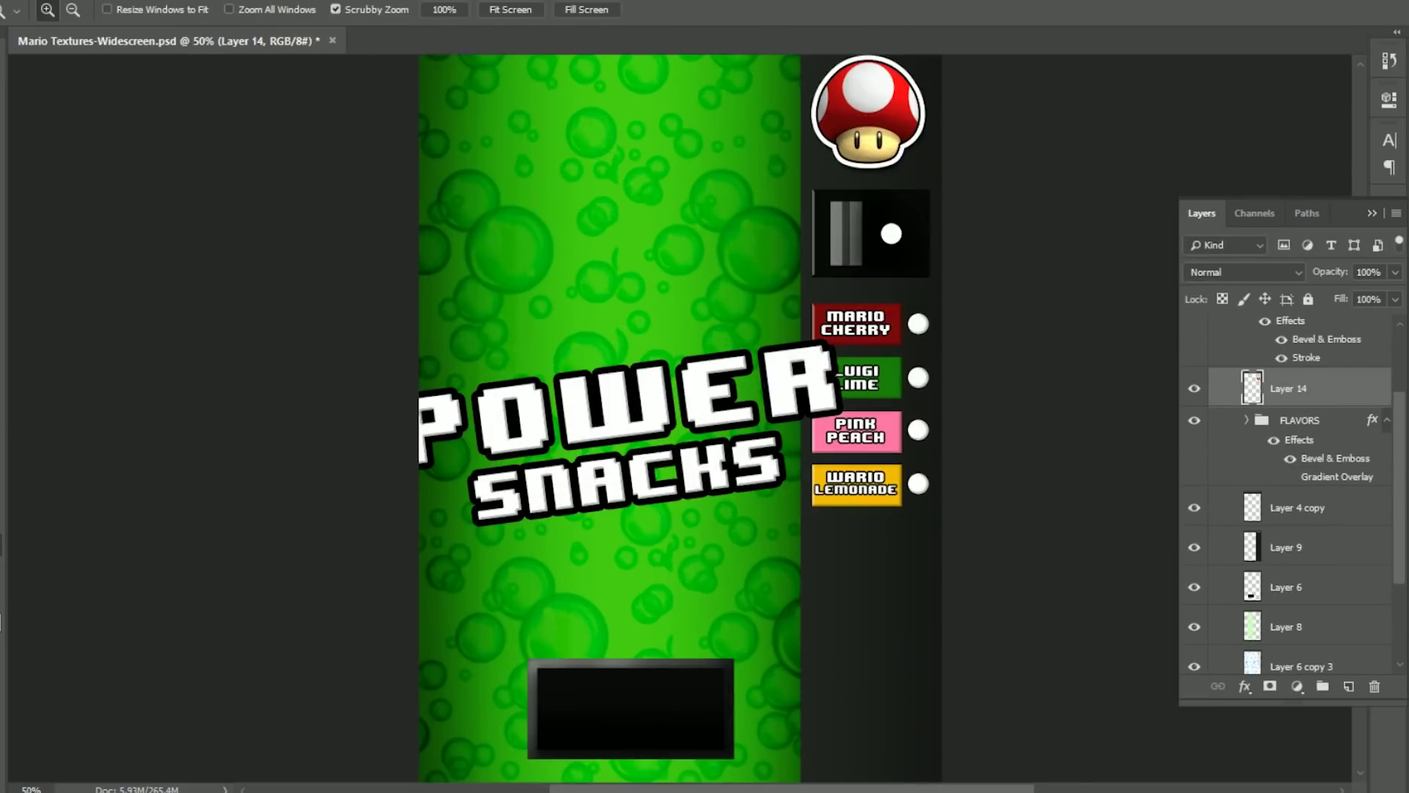
Extend the dark panel on Layer 9 across the front's lower part beneath the green window and brush its shading even
scroll(1291, 499, "down", 2)
left_click(1286, 407)
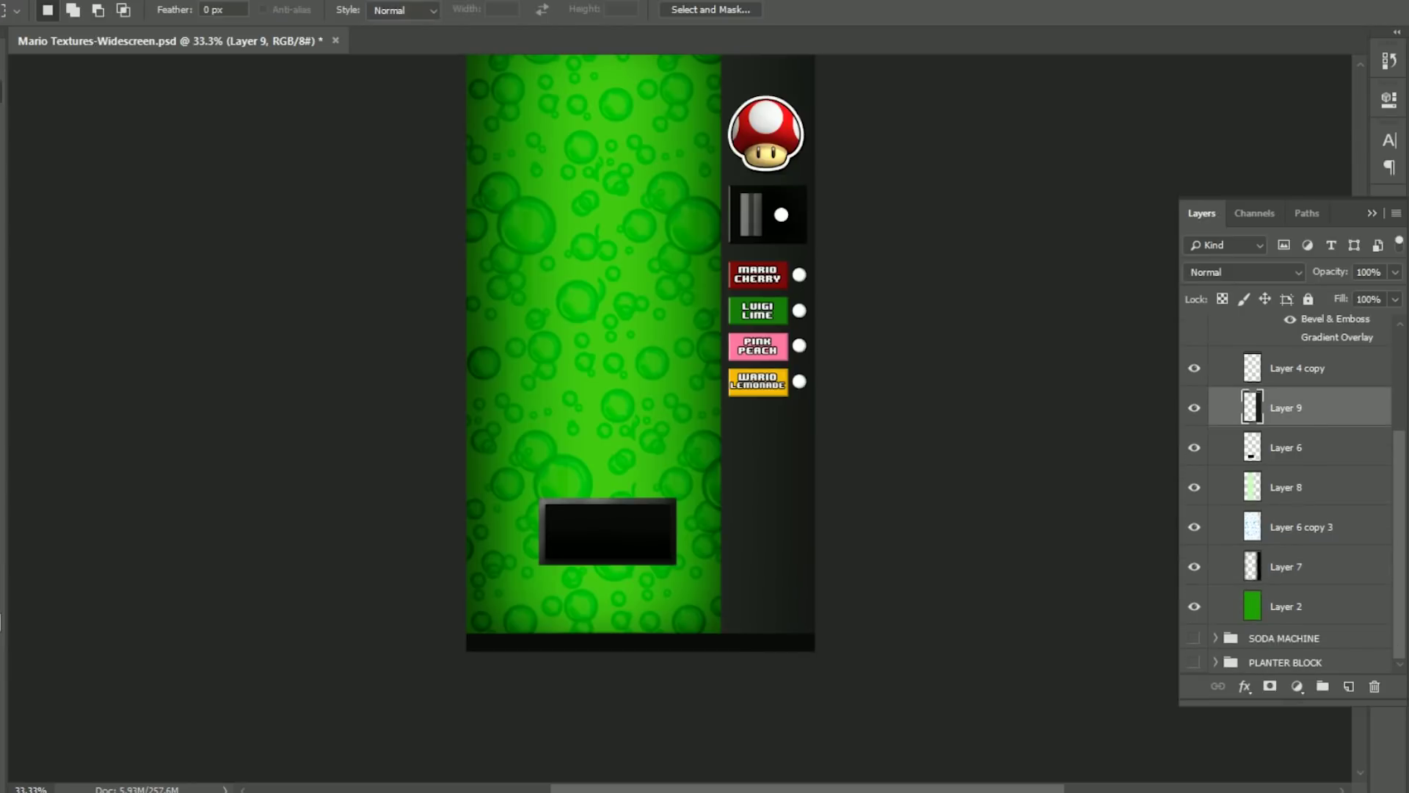
key("ctrl+t")
key("Return")
left_click_drag(664, 552, 465, 552)
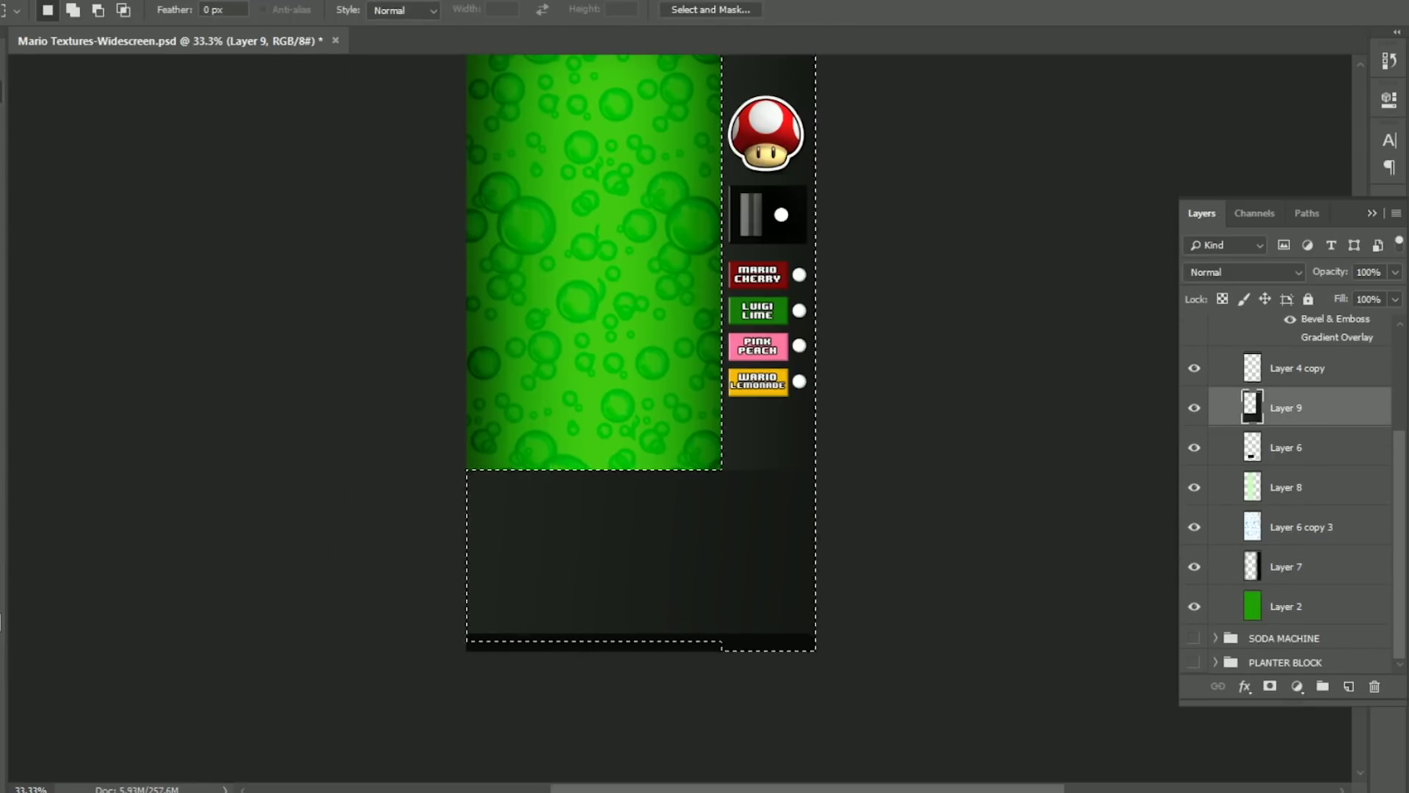
key("b")
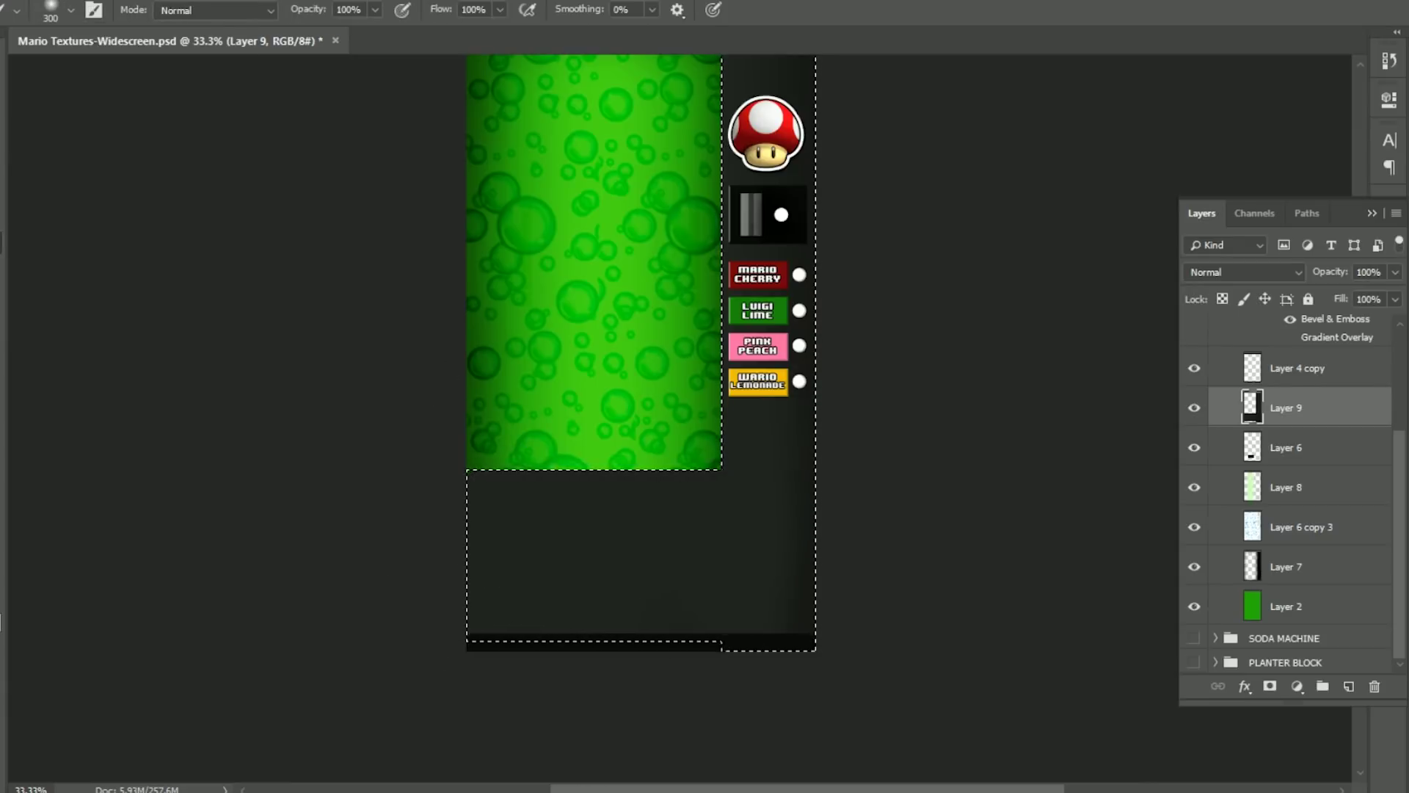
Bring the dispenser slot on Layer 6 above the dark panel and widen it within the lower strip
scroll(614, 352, "up", 2)
scroll(614, 353, "down", 4)
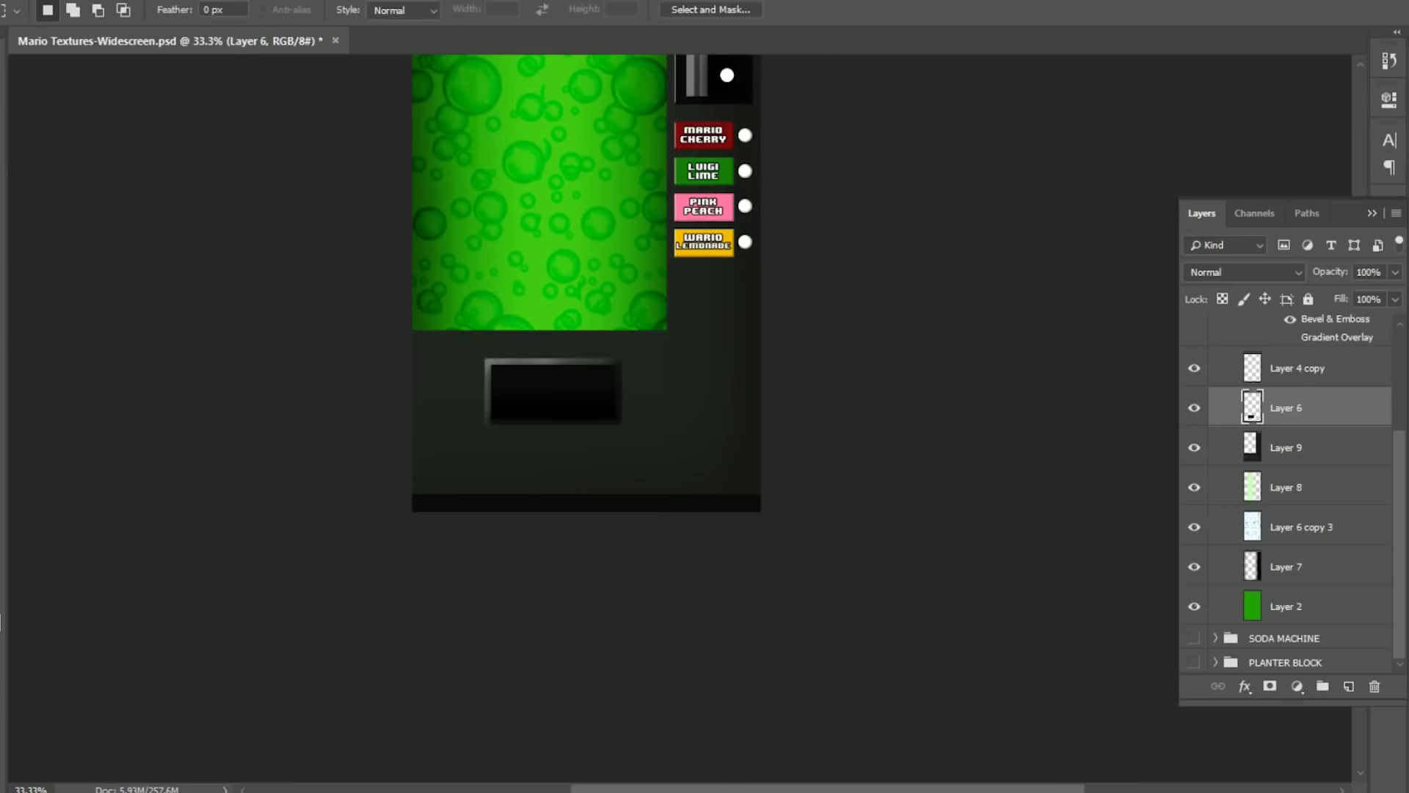
key("ctrl+t")
key("Return")
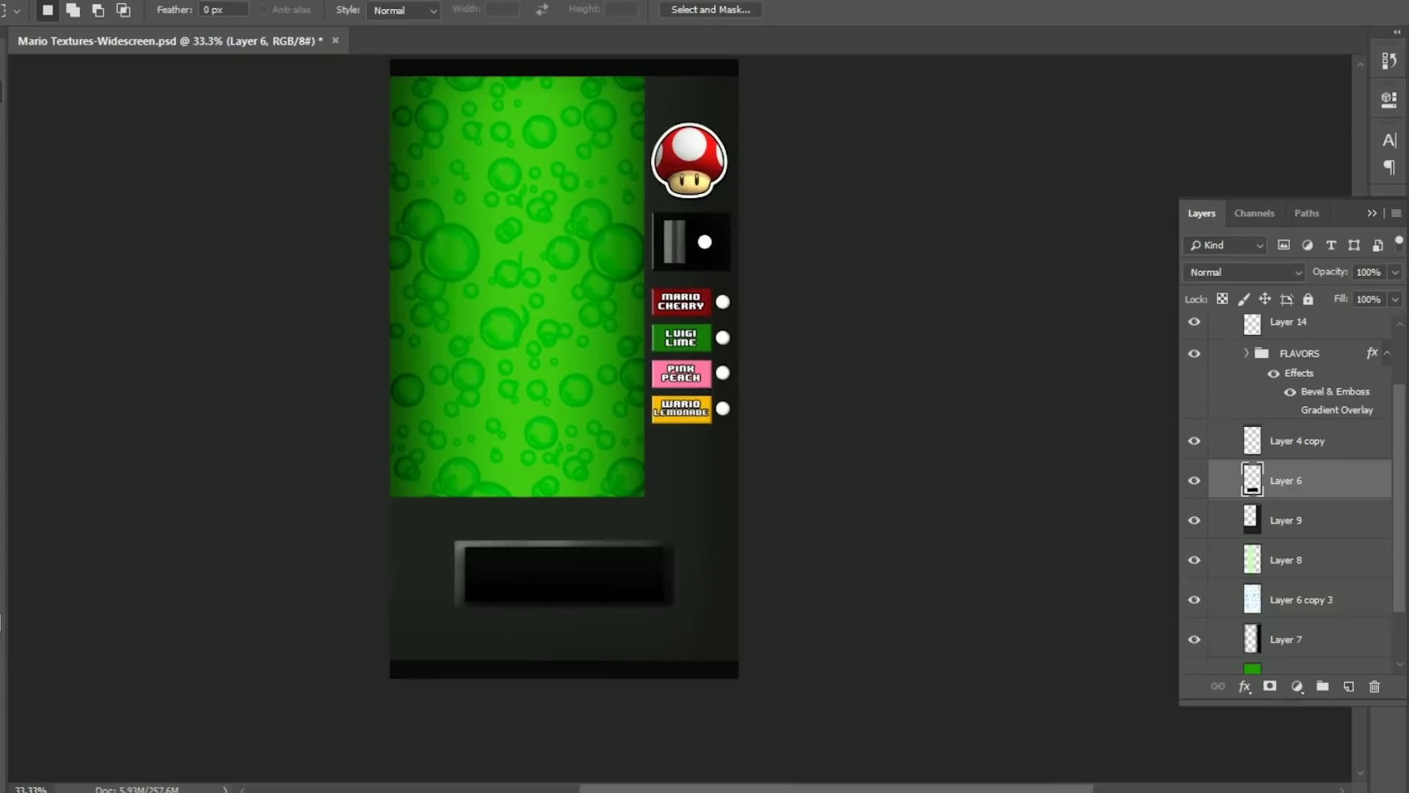
Delete the flavour names, their coloured labels and the white buttons beside them below the front's coin slot
key("z")
key("ctrl+plus")
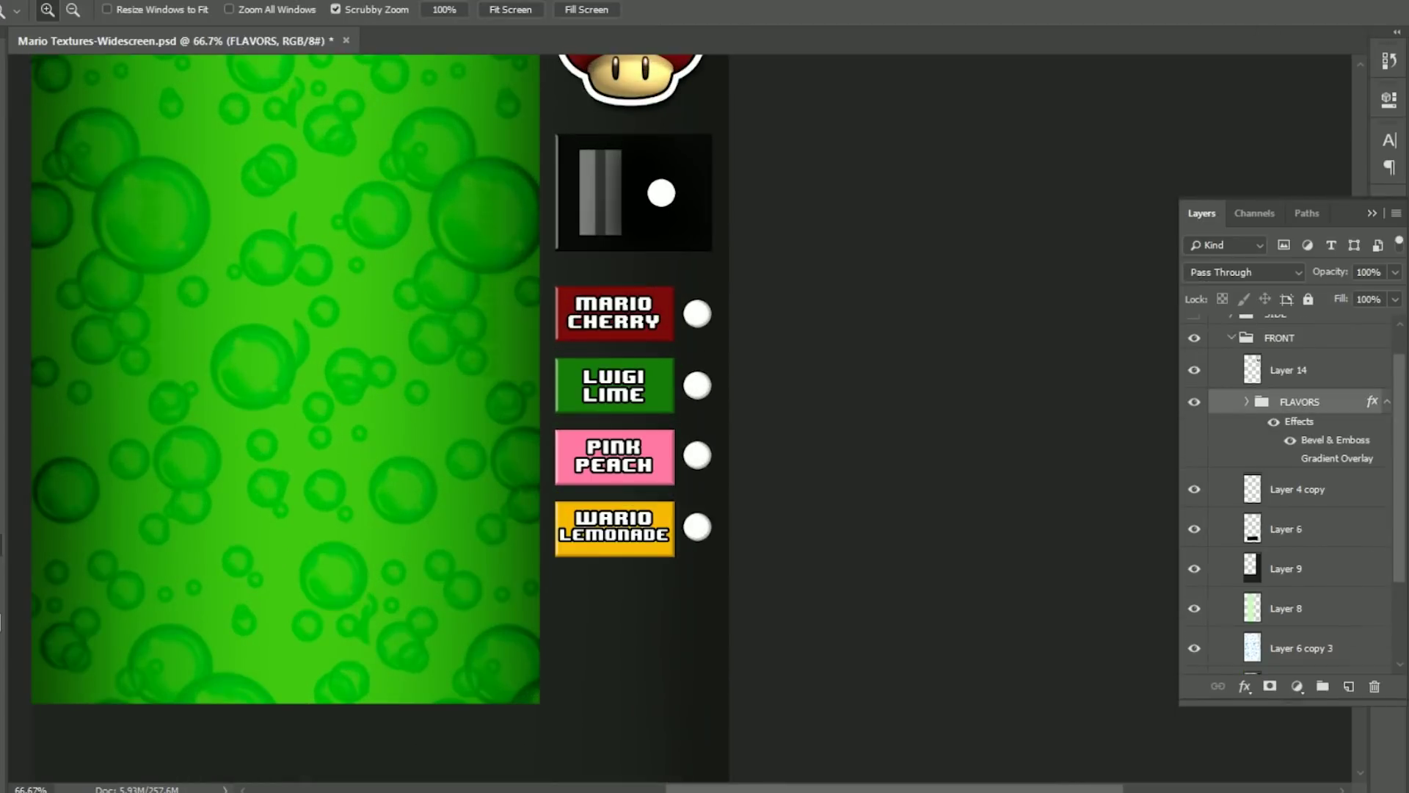
left_click(1246, 401)
key("Delete")
scroll(1292, 514, "down", 1)
left_click(1303, 511)
left_click(1319, 591, "shift")
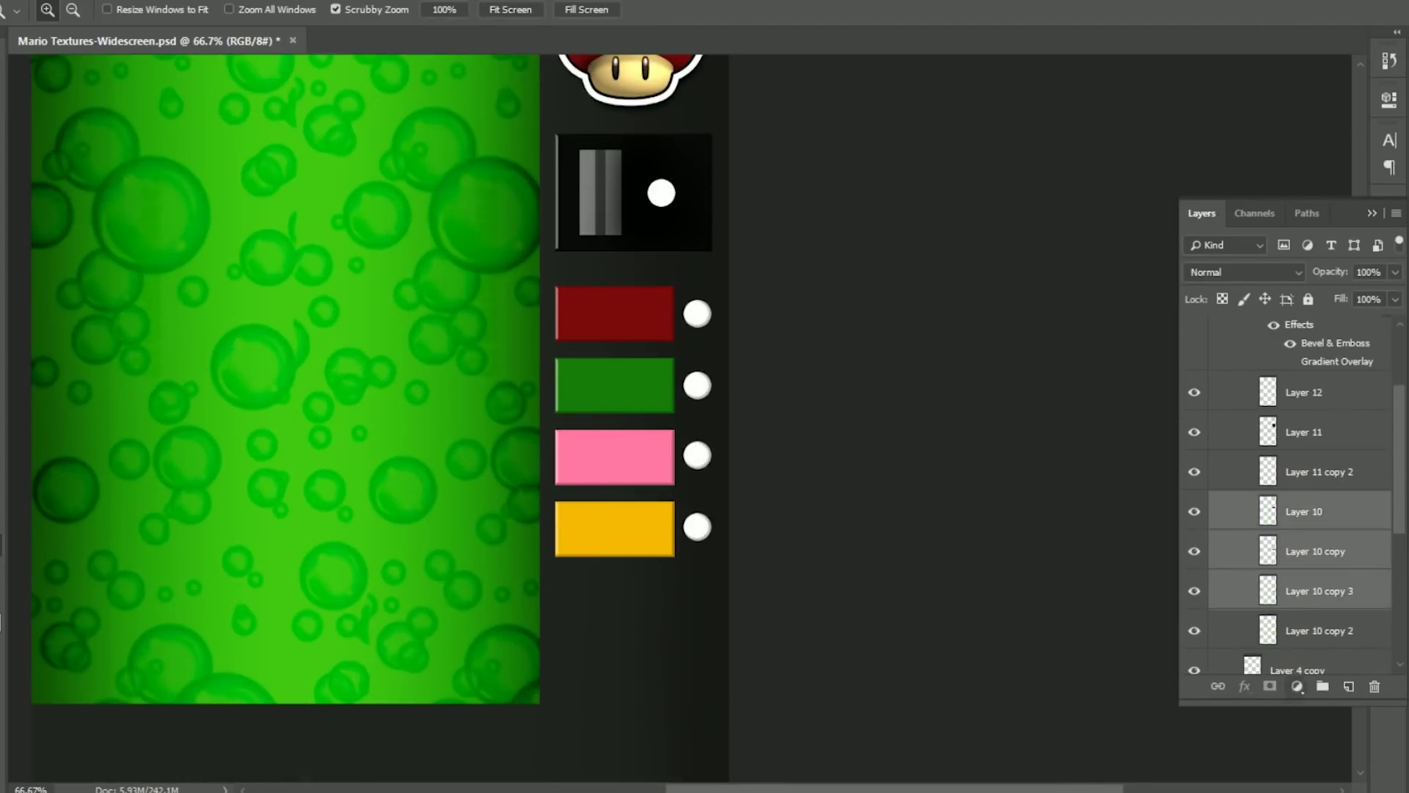
key("Delete")
key("Delete")
Duplicate the coin slot panel below the original and stretch the copy to about 128% height
key("ctrl+plus")
key("ctrl+j")
key("ctrl+t")
left_click_drag(624, 481, 623, 508)
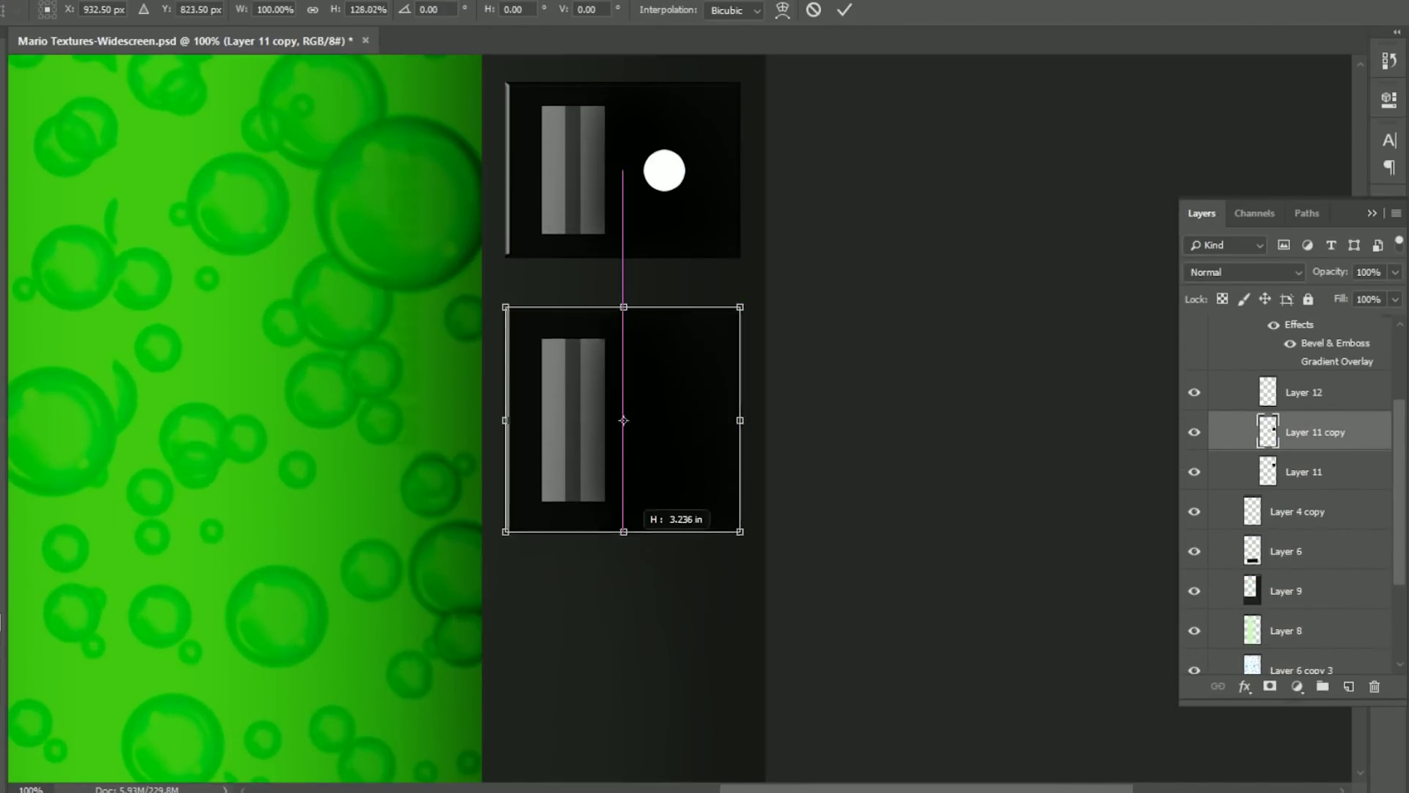
key("Return")
Remove the metallic coin slot from the copied panel and brush the area black to match its surroundings
key("ctrl+plus")
key("m")
key("ctrl+comma")
key("Delete")
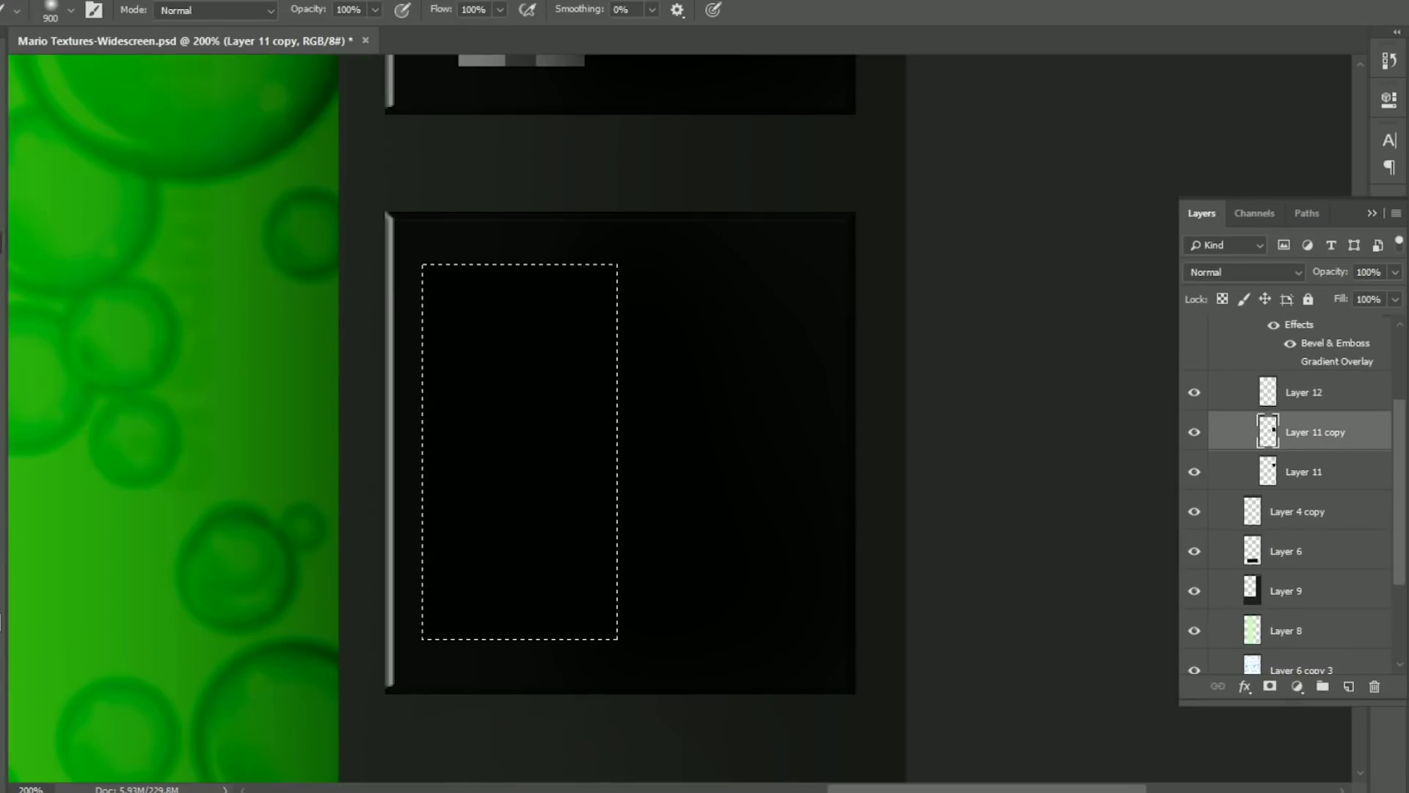
key("ctrl+minus")
key("b")
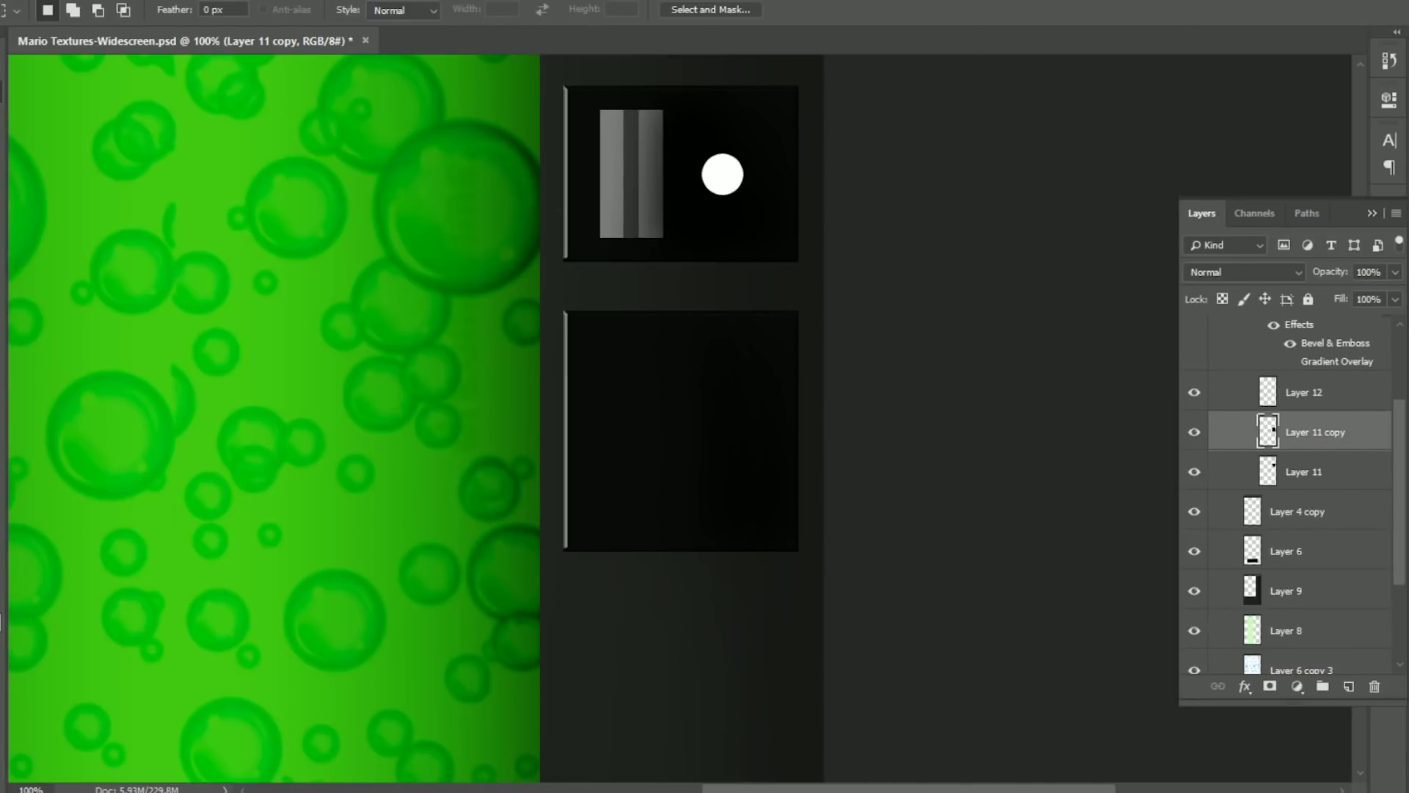
Duplicate the lower black panel, shrink the copy to fit inside it and fill it with grey
key("ctrl+j")
key("ctrl+t")
key("Return")
key("g")
key("alt+BackSpace")
Create a thin vertical dark strip over the grey square on a new layer
key("m")
key("ctrl+plus")
left_click_drag(472, 142, 488, 672)
key("ctrl+minus")
key("z")
key("m")
key("ctrl+plus")
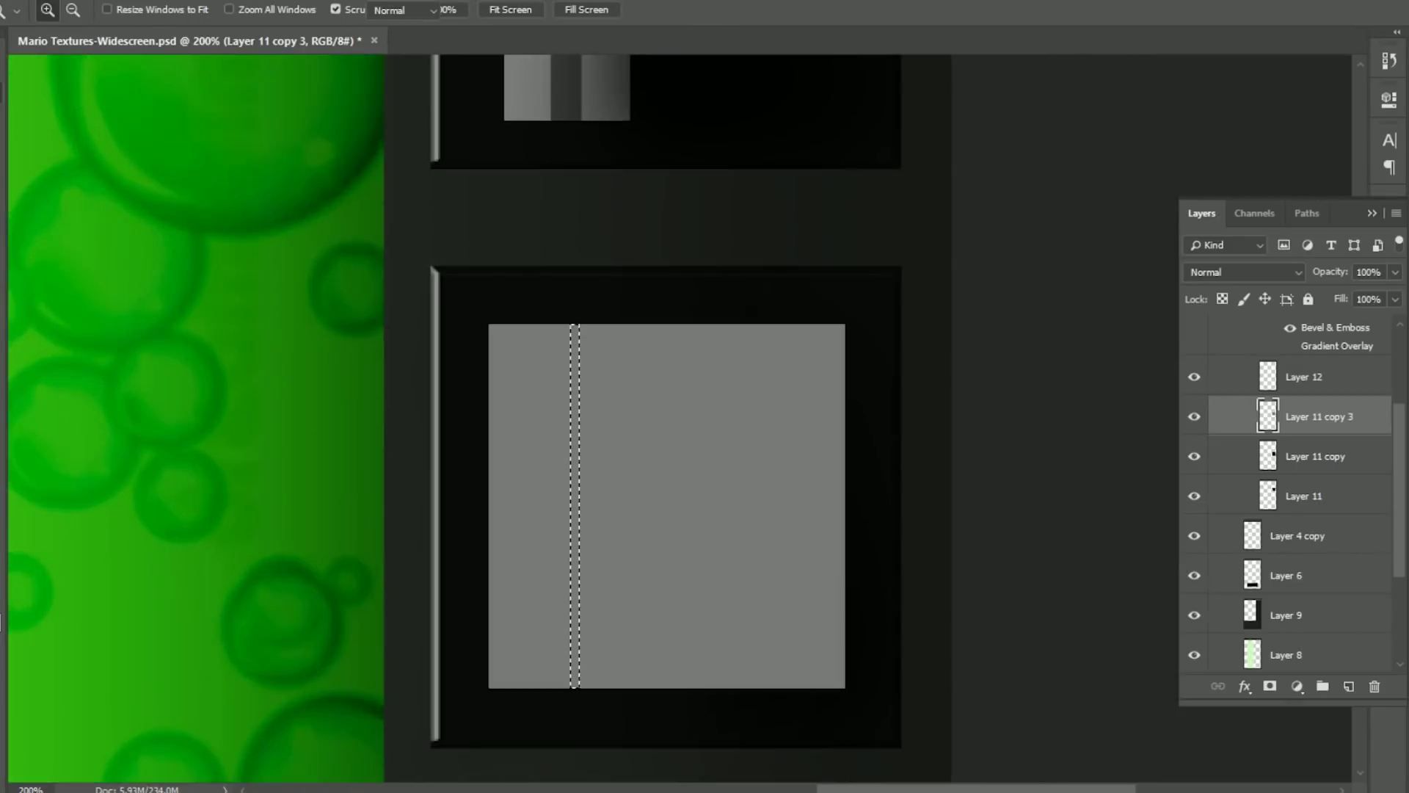
key("ctrl+shift+alt+n")
key("alt+BackSpace")
key("v")
key("ctrl+d")
Shift the dark strip across the grey square and duplicate it to form a second vertical divider
key("shift+Right")
key("shift+Right")
key("shift+Right")
key("shift+Right")
key("ctrl+j")
key("shift+Right")
key("shift+Right")
key("shift+Right")
key("shift+Right")
key("shift+Right")
key("shift+Right")
key("shift+Right")
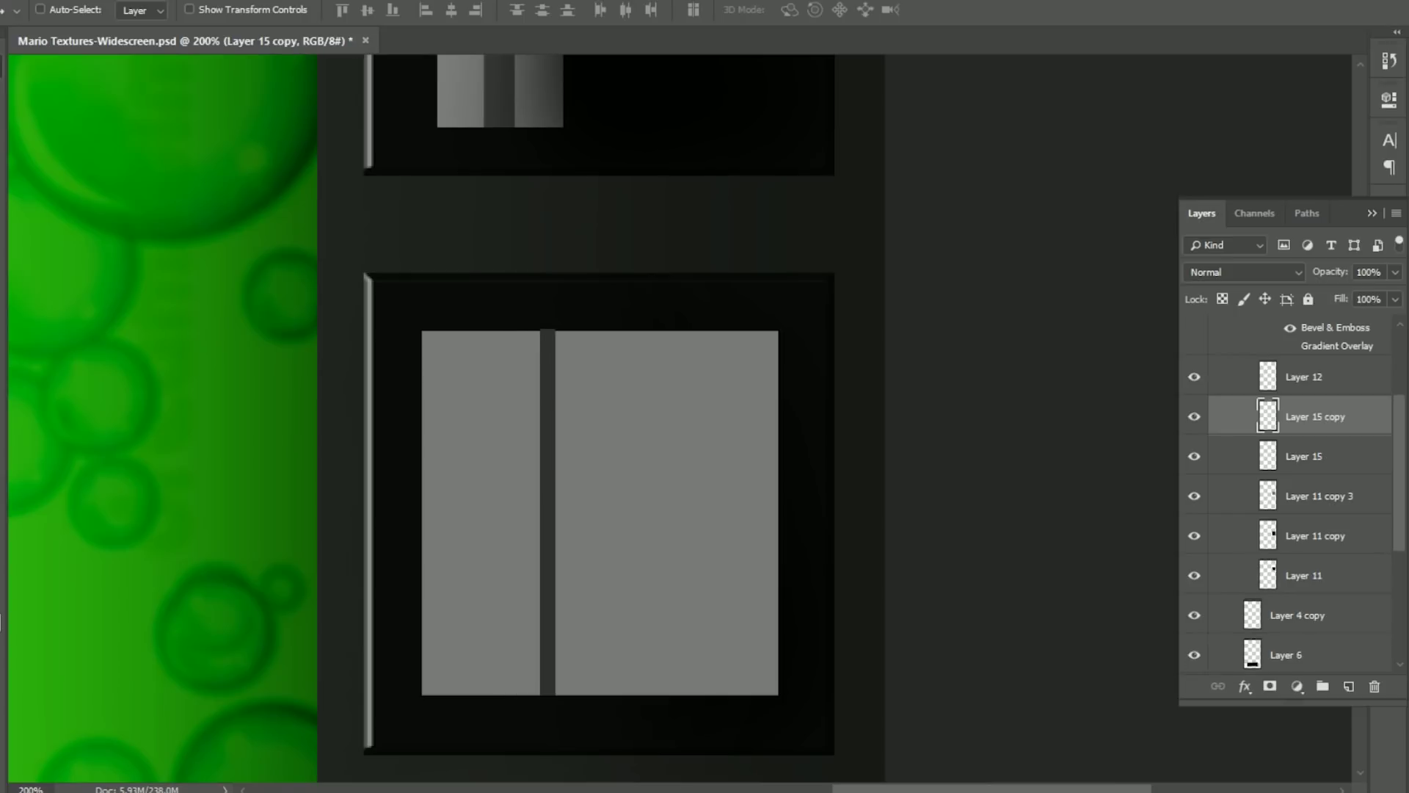
Space the two dividers evenly, trim their ends protruding above the grey square and merge them
key("m")
left_click_drag(867, 240, 317, 334)
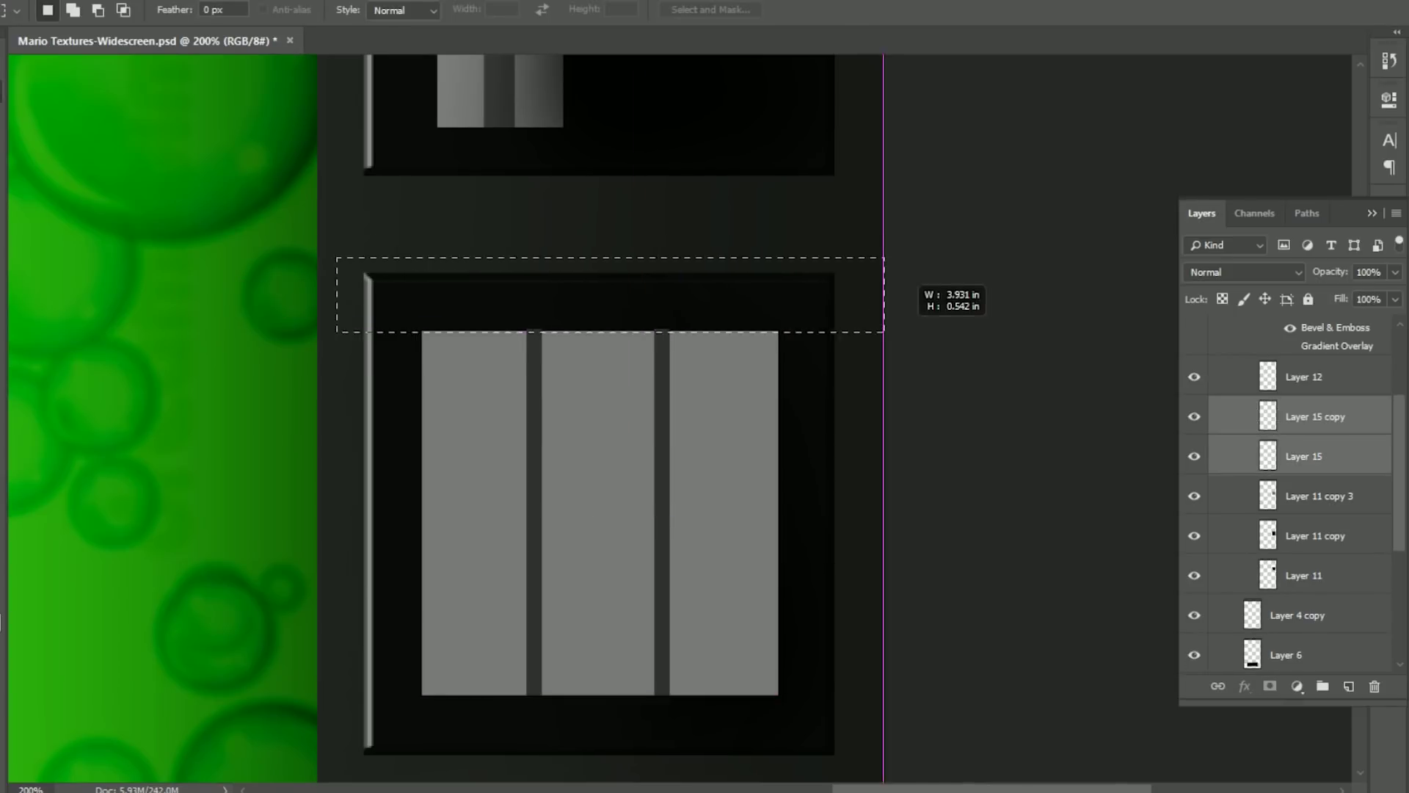
key("ctrl+d")
left_click(1315, 417)
key("shift+alt+bracketleft")
key("ctrl+d")
key("ctrl+e")
Narrow the divider pair, duplicate and merge it, and fit the result as four evenly spaced vertical dividers
key("ctrl+t")
left_click_drag(669, 513, 596, 513)
key("Return")
key("ctrl+j")
left_click_drag(604, 389, 756, 389)
key("ctrl+e")
left_click_drag(672, 452, 657, 452)
key("ctrl+t")
left_click_drag(743, 513, 724, 513)
key("Return")
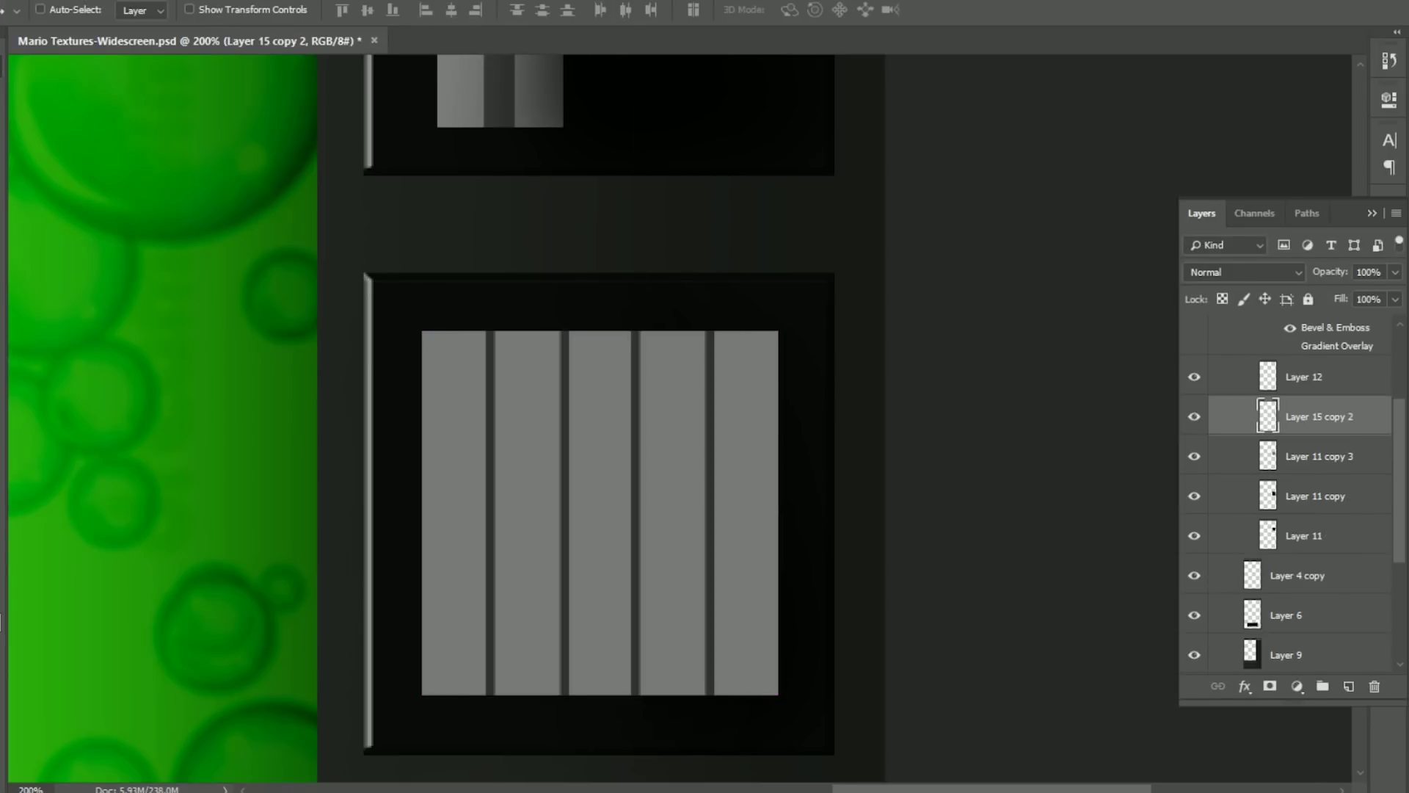
key("ctrl+j")
key("ctrl+t")
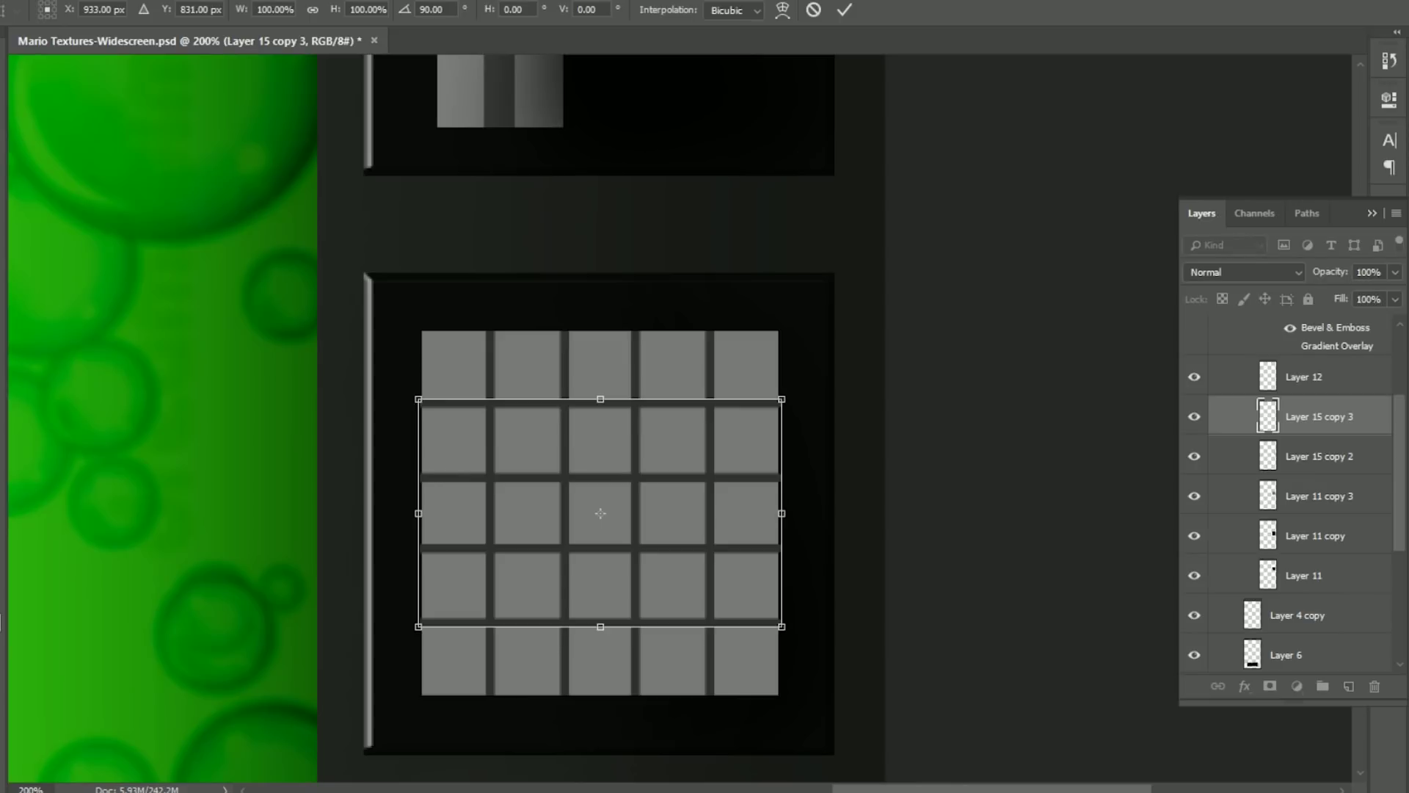
key("Escape")
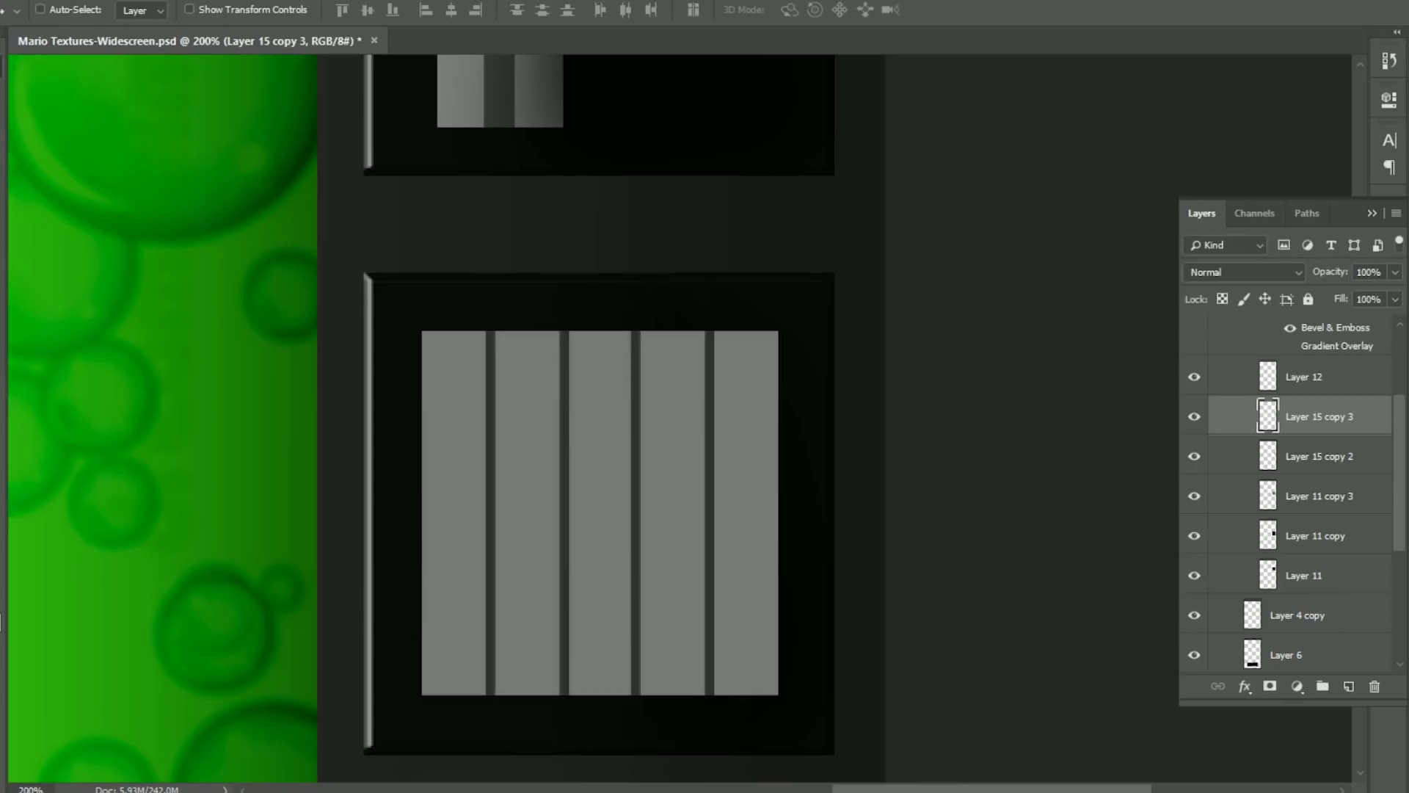
Add a rotated copy of the dividers, reduce it to two evenly spaced horizontal lines and merge it with the vertical ones
key("ctrl+j")
key("ctrl+t")
key("Return")
left_click_drag(340, 450, 843, 598)
key("Delete")
left_click_drag(393, 576, 834, 670)
left_click_drag(532, 623, 532, 590)
left_click_drag(305, 345, 845, 440)
left_click_drag(533, 342, 532, 389)
key("ctrl+d")
key("ctrl+e")
Rotate the grid by -90° and scale it into a centred keypad of three columns and five rows
key("ctrl+t")
left_click_drag(601, 331, 601, 432)
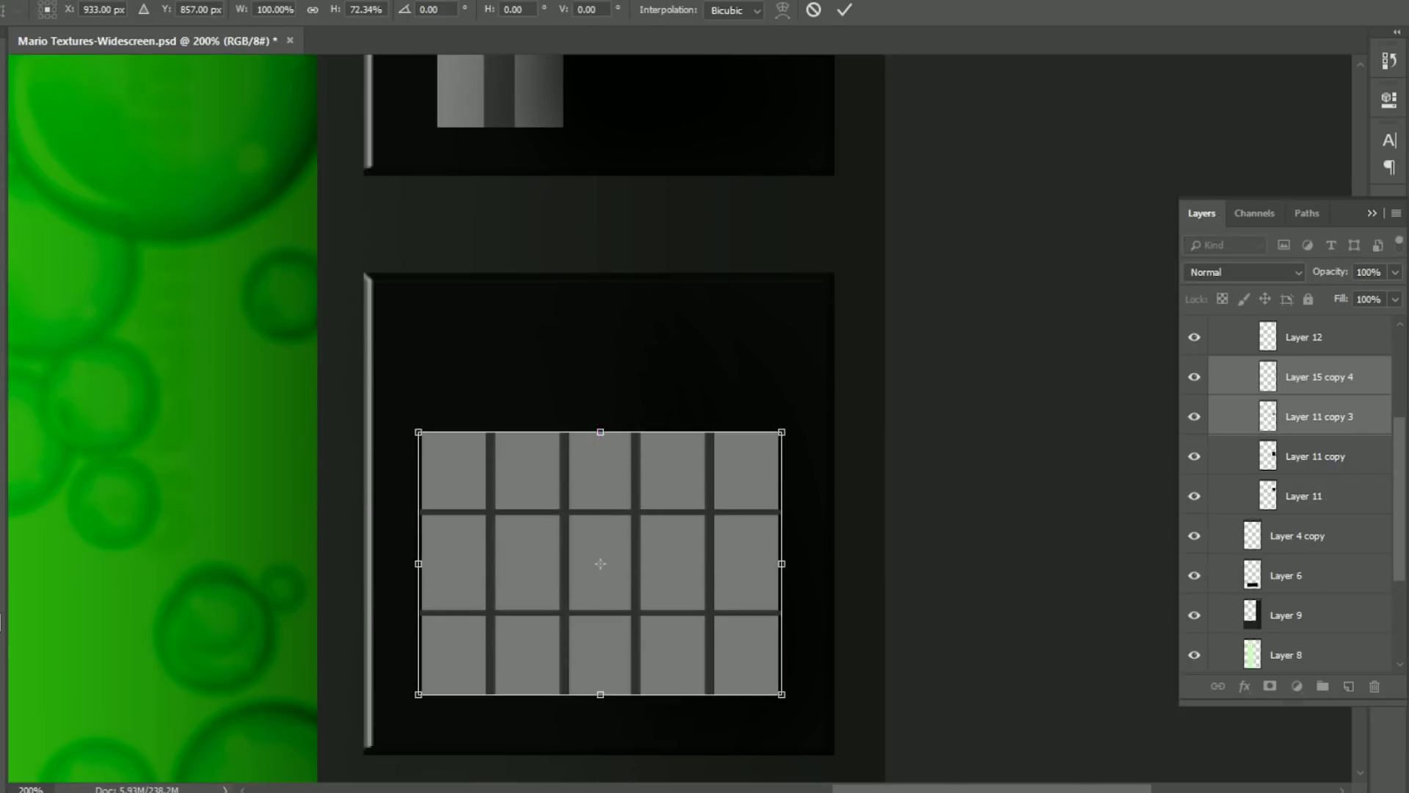
left_click_drag(600, 563, 601, 513)
left_click_drag(793, 374, 587, 308)
left_click_drag(743, 504, 757, 513)
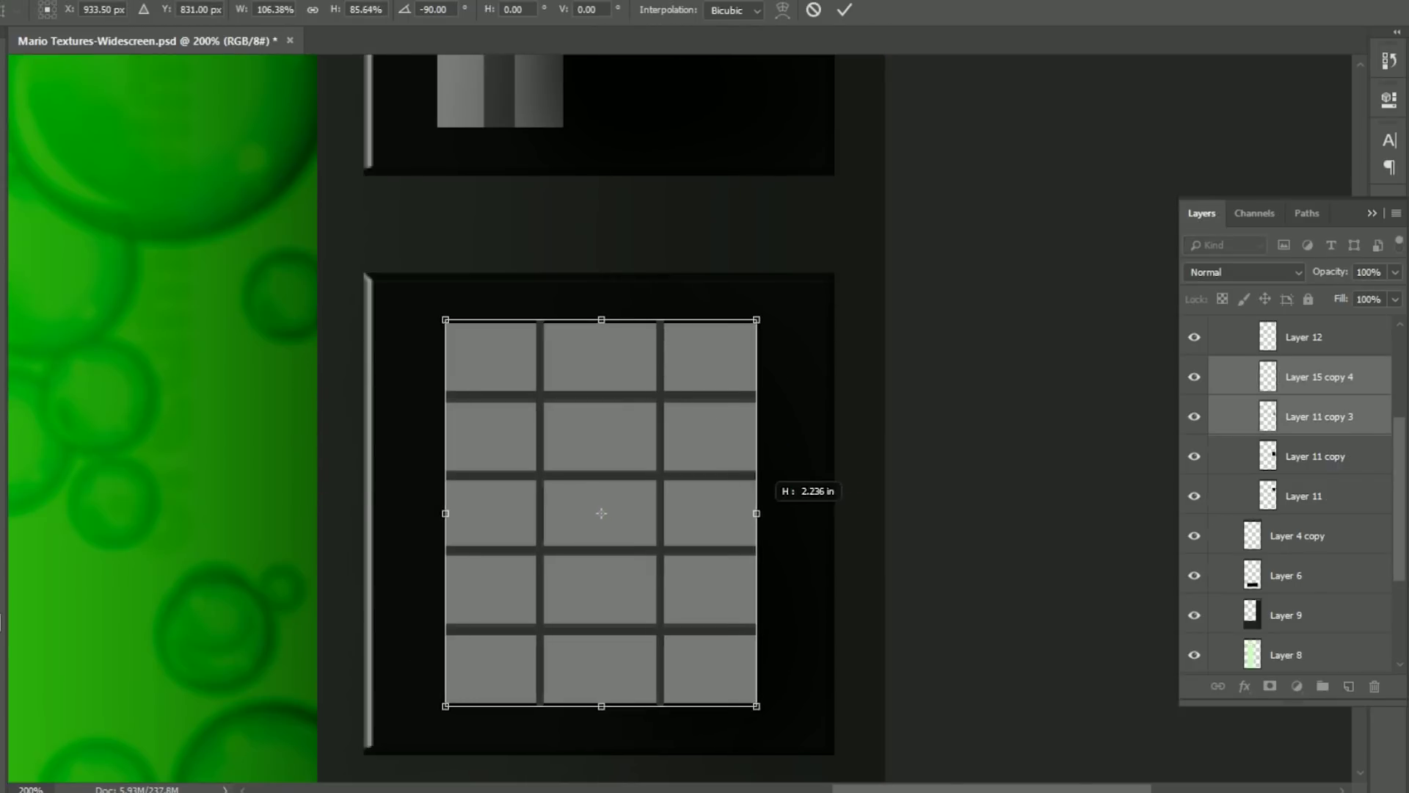
key("Return")
Merge the keypad layers and brush shading over the keypad on a new layer set to Overlay
key("z")
key("ctrl+0")
key("ctrl+plus")
key("ctrl+plus")
key("ctrl+plus")
key("ctrl+e")
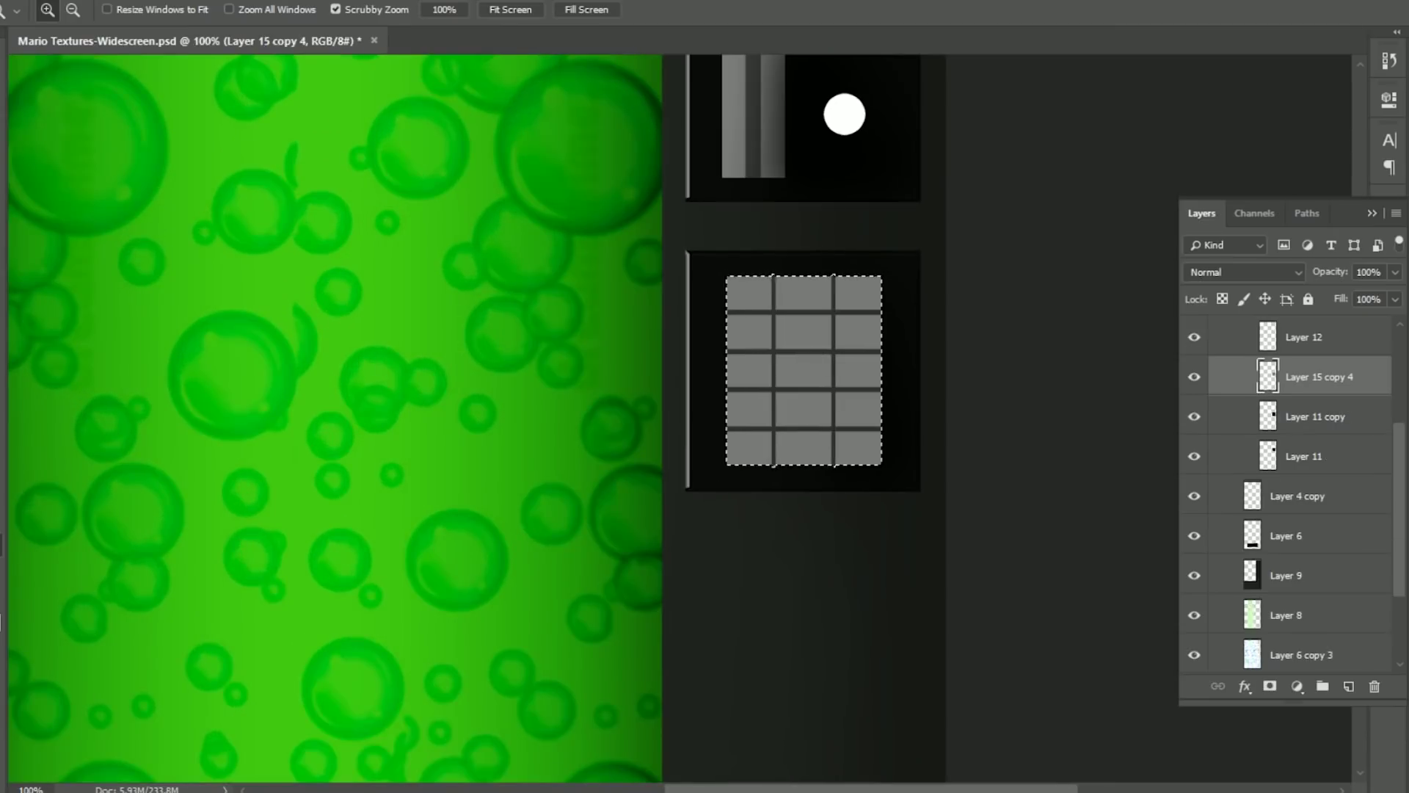
key("b")
key("ctrl+shift+alt+n")
key("shift+alt+o")
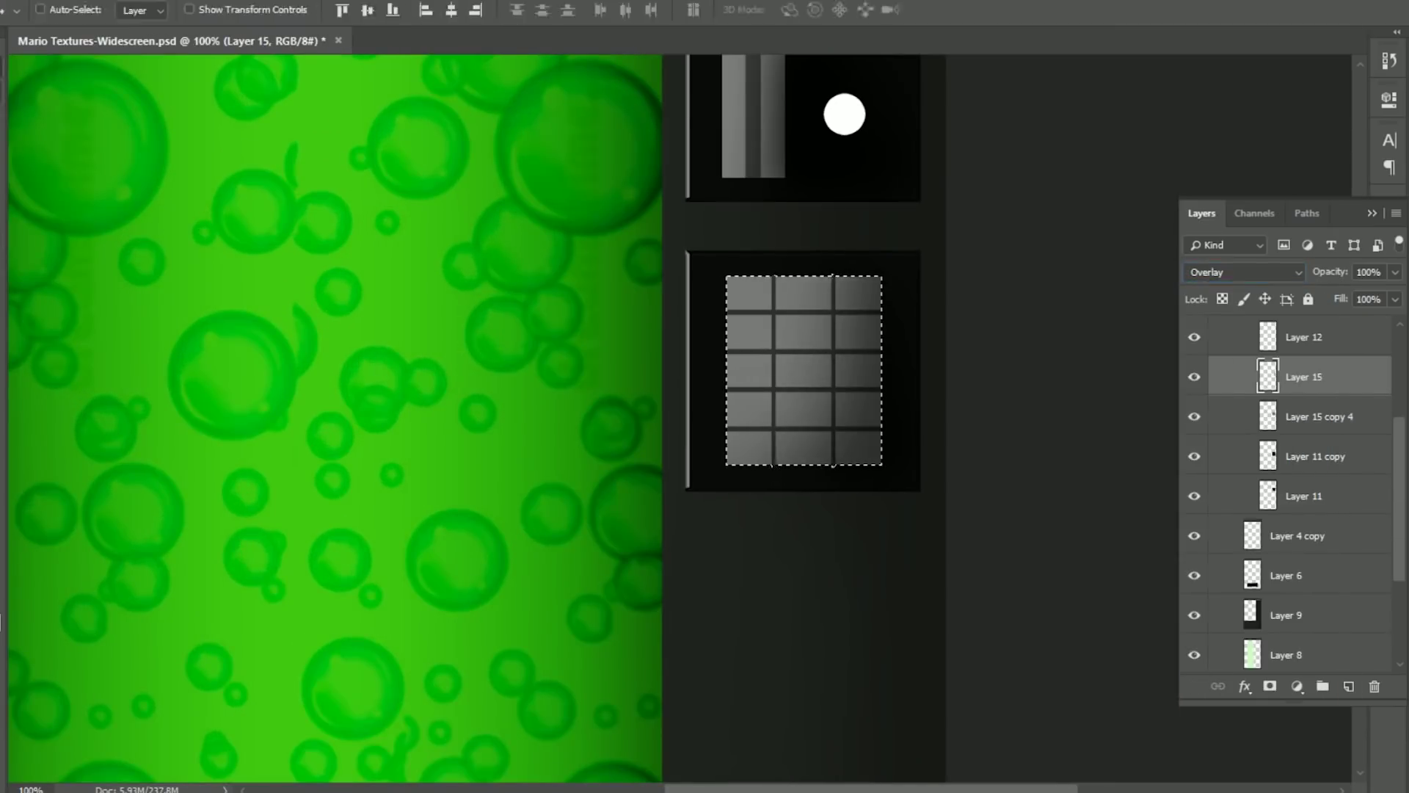
key("z")
key("ctrl+0")
key("alt+bracketright")
key("alt+bracketright")
key("alt+bracketright")
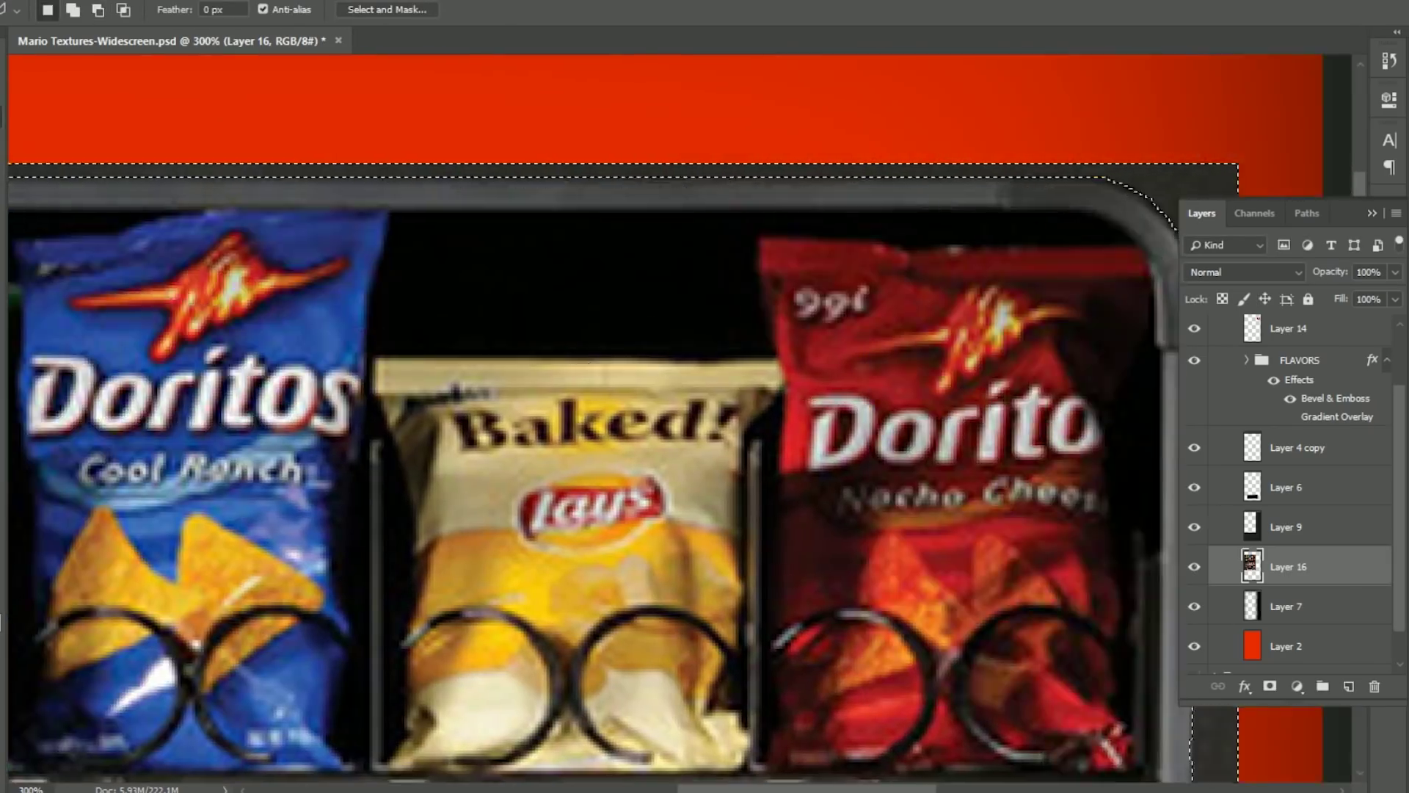
Trim away the dark border outside the rounded frame of the snack display photo on Layer 16
scroll(661, 418, "down", 10)
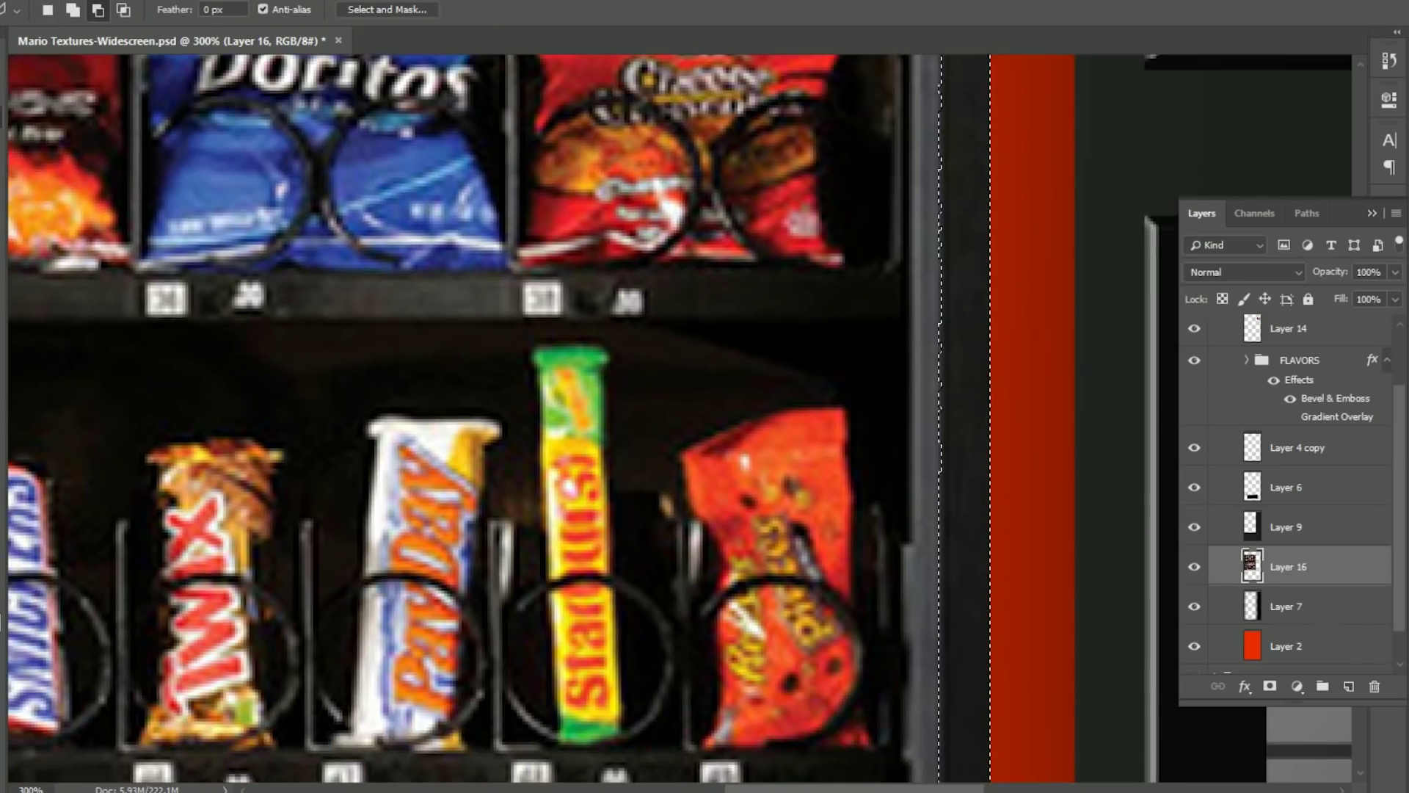
scroll(661, 419, "left", 15)
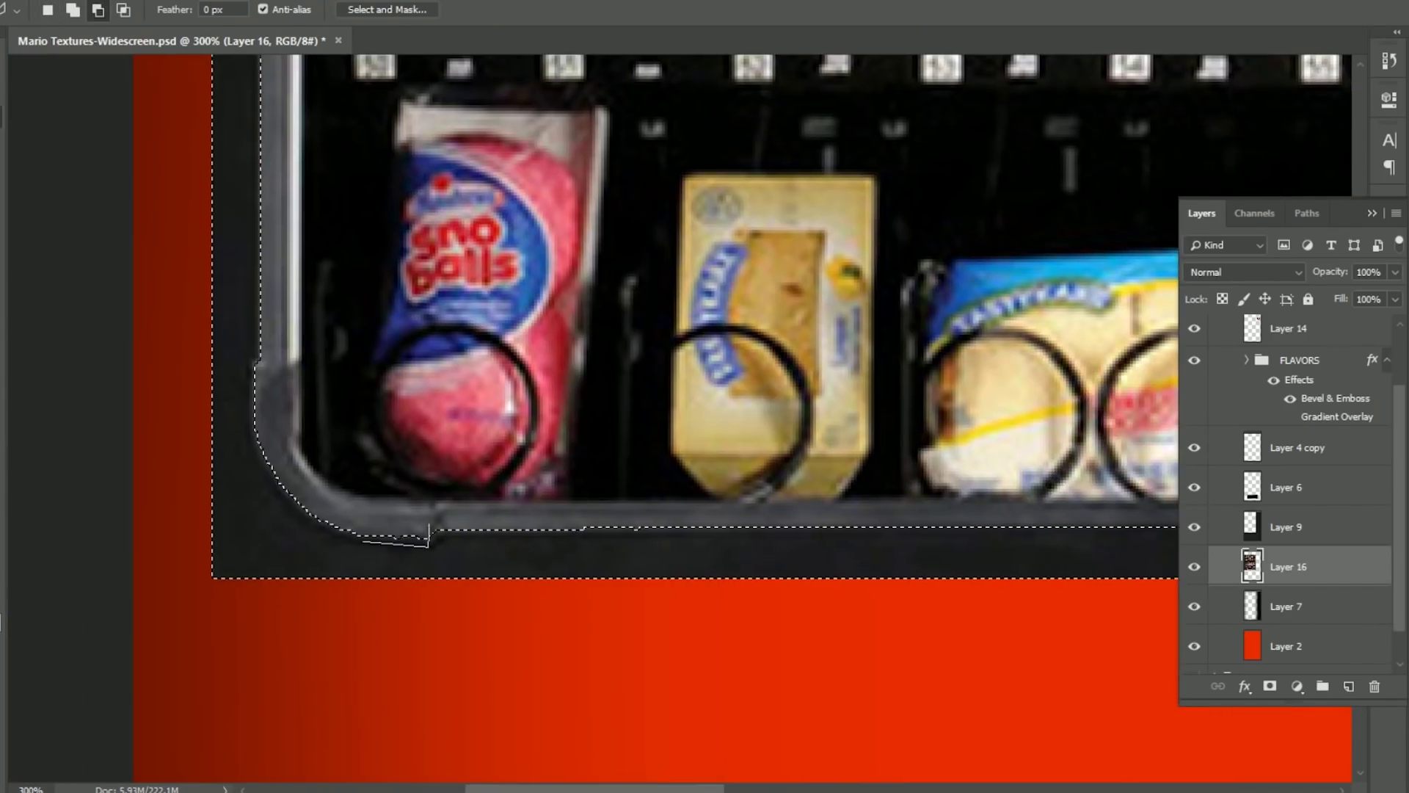
scroll(661, 419, "up", 10)
scroll(661, 418, "up", 10)
key("ctrl+minus")
key("ctrl+minus")
key("ctrl+minus")
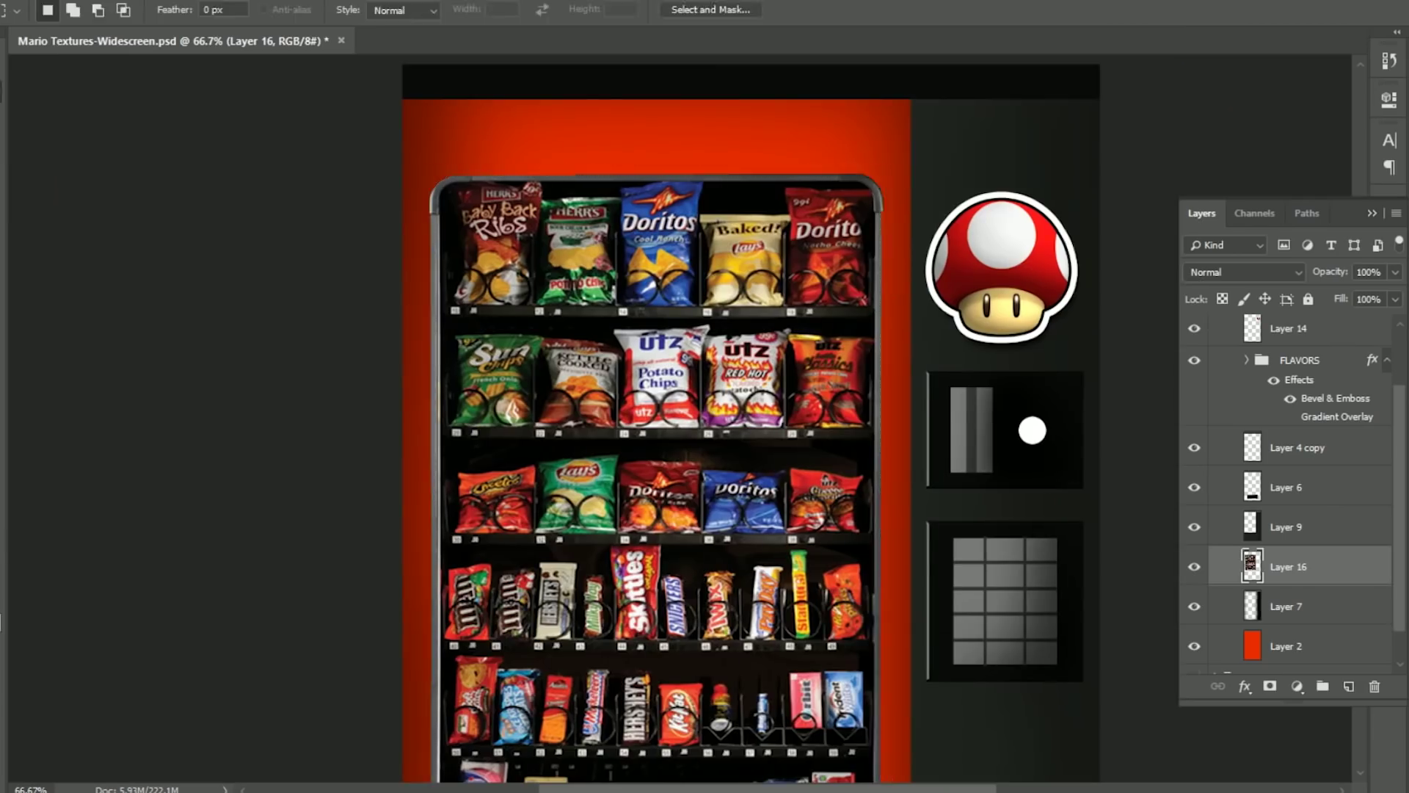
Duplicate the snack display photo layer and apply the Cutout filter to the copy
key("ctrl+j")
key("z")
key("ctrl+minus")
key("ctrl+alt+f")
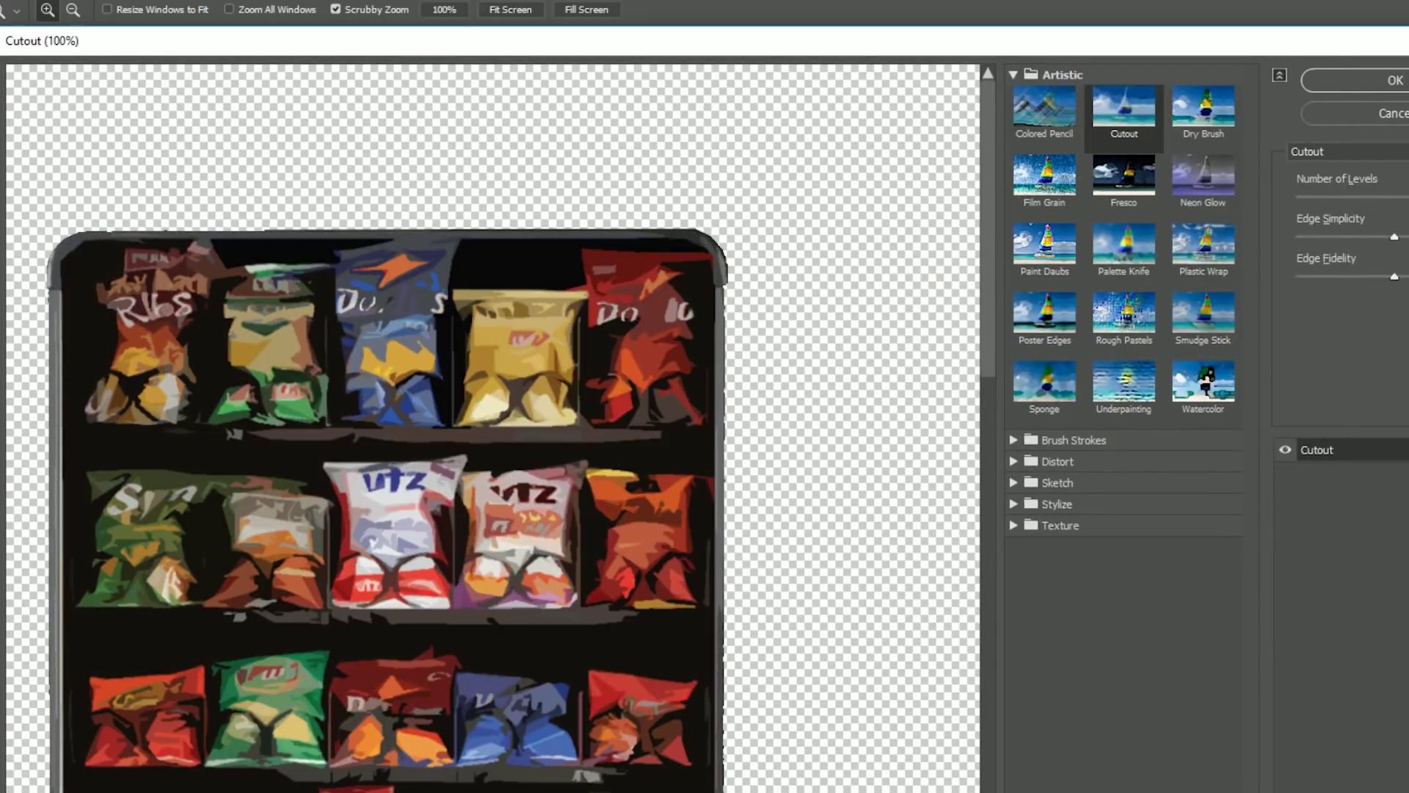
key("Return")
Duplicate the brick strip on Layer 13 of the SIDE group for use on the front
key("ctrl+minus")
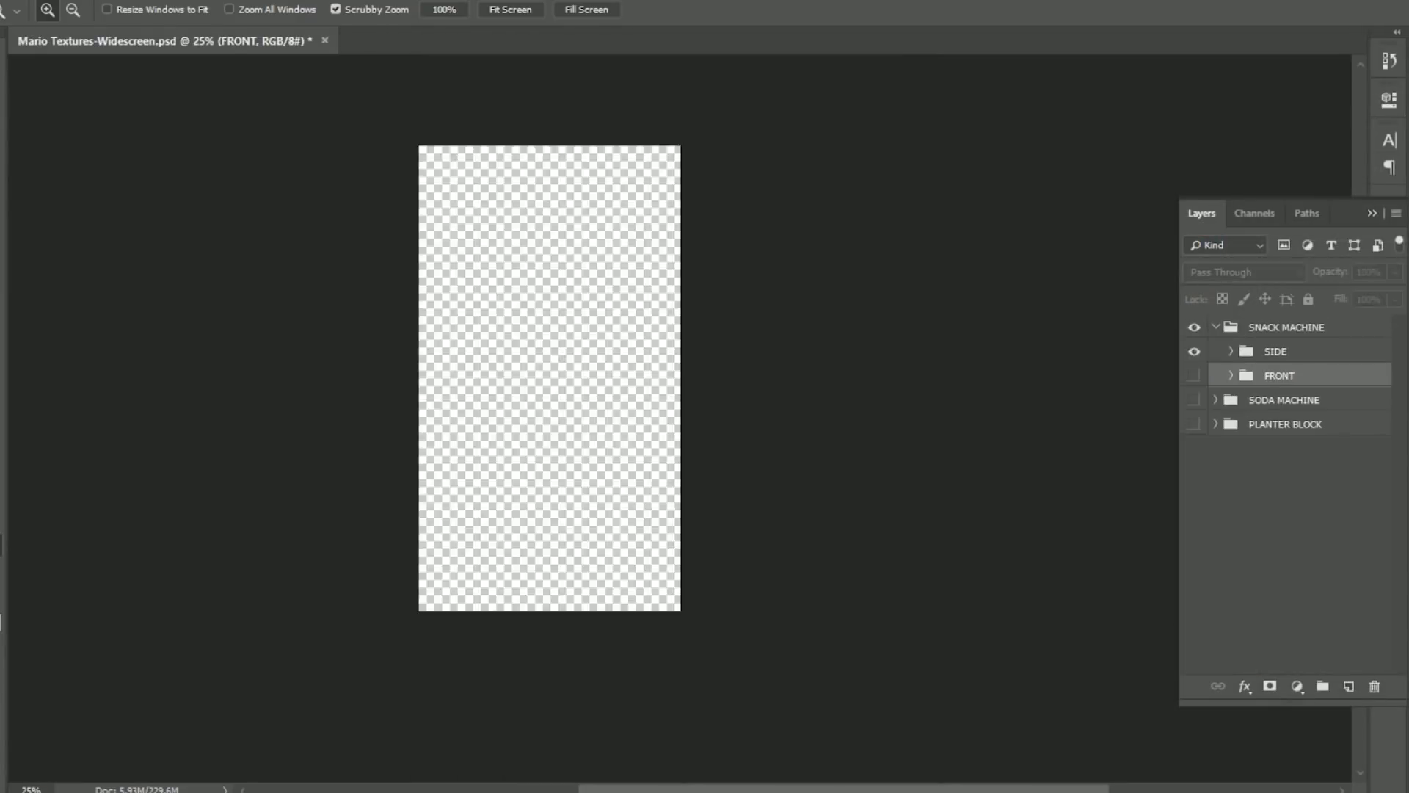
left_click(1194, 351)
left_click(1231, 351)
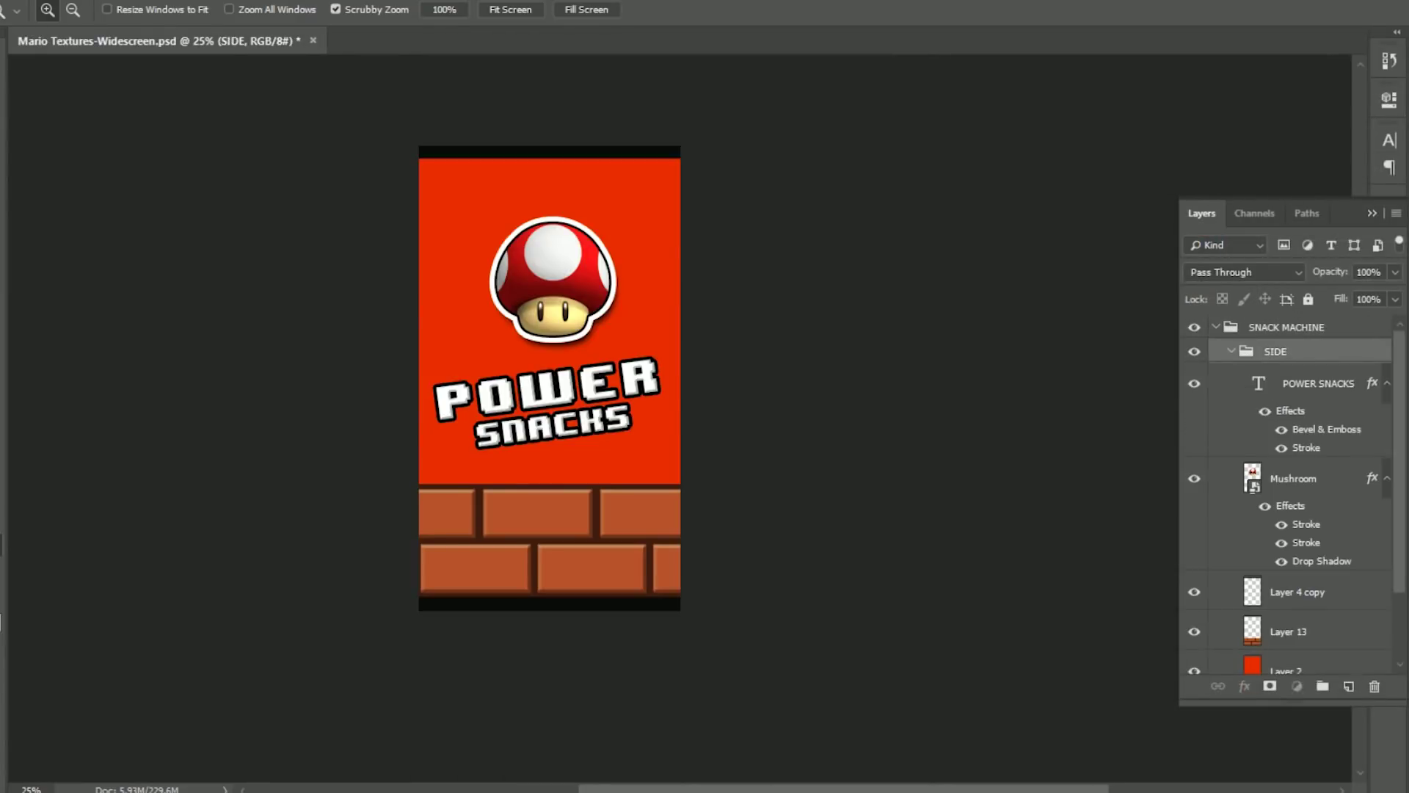
key("ctrl+j")
left_click(1195, 391)
Try the brick strip copy in the FRONT group between Layer 6 and Layer 9, behind the dispenser slot
key("ctrl+bracketleft")
key("ctrl+bracketleft")
key("ctrl+bracketleft")
key("ctrl+bracketleft")
key("ctrl+bracketleft")
key("ctrl+bracketleft")
key("ctrl+bracketleft")
key("v")
key("ctrl+bracketleft")
key("ctrl+bracketleft")
key("ctrl+bracketleft")
key("ctrl+bracketright")
key("ctrl+bracketright")
key("ctrl+bracketright")
key("ctrl+bracketright")
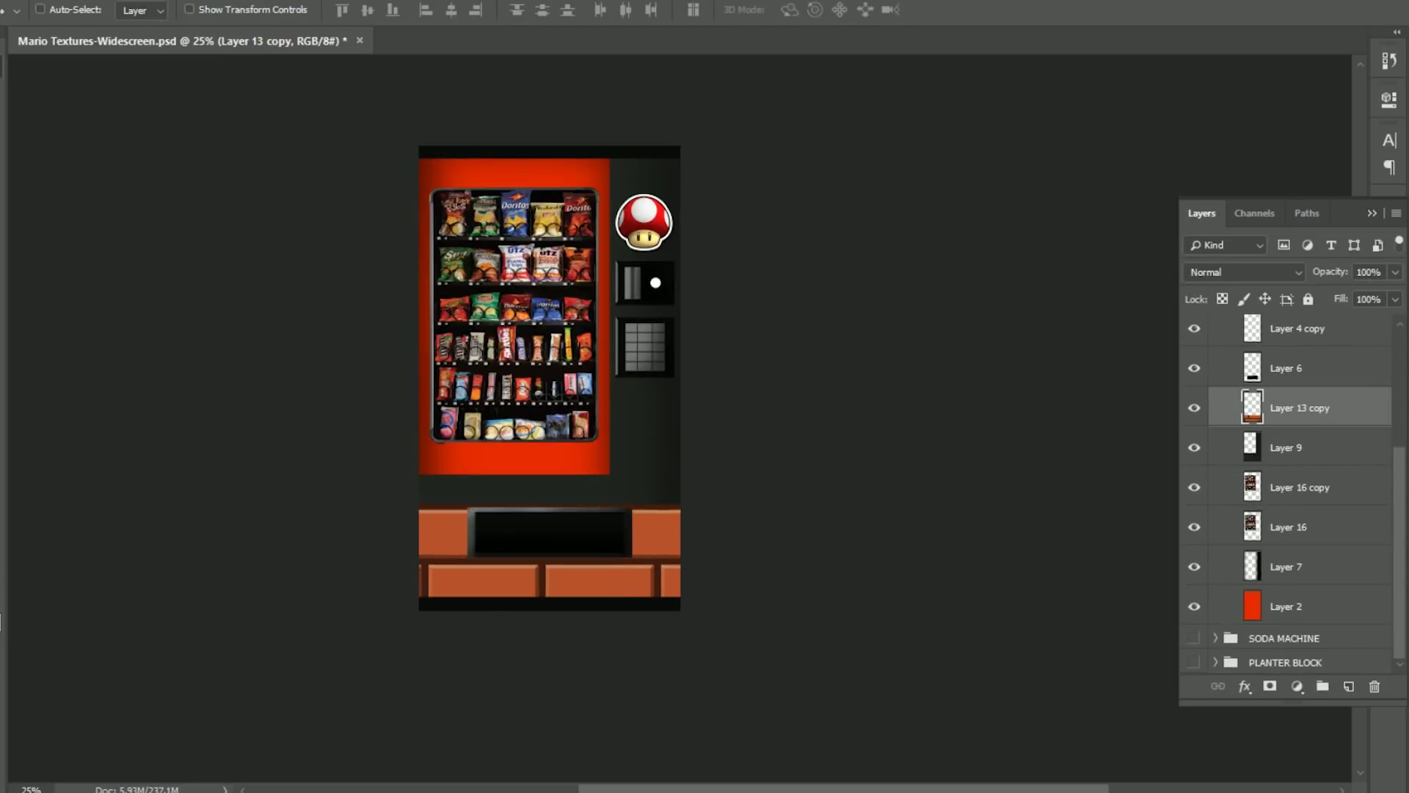
key("z")
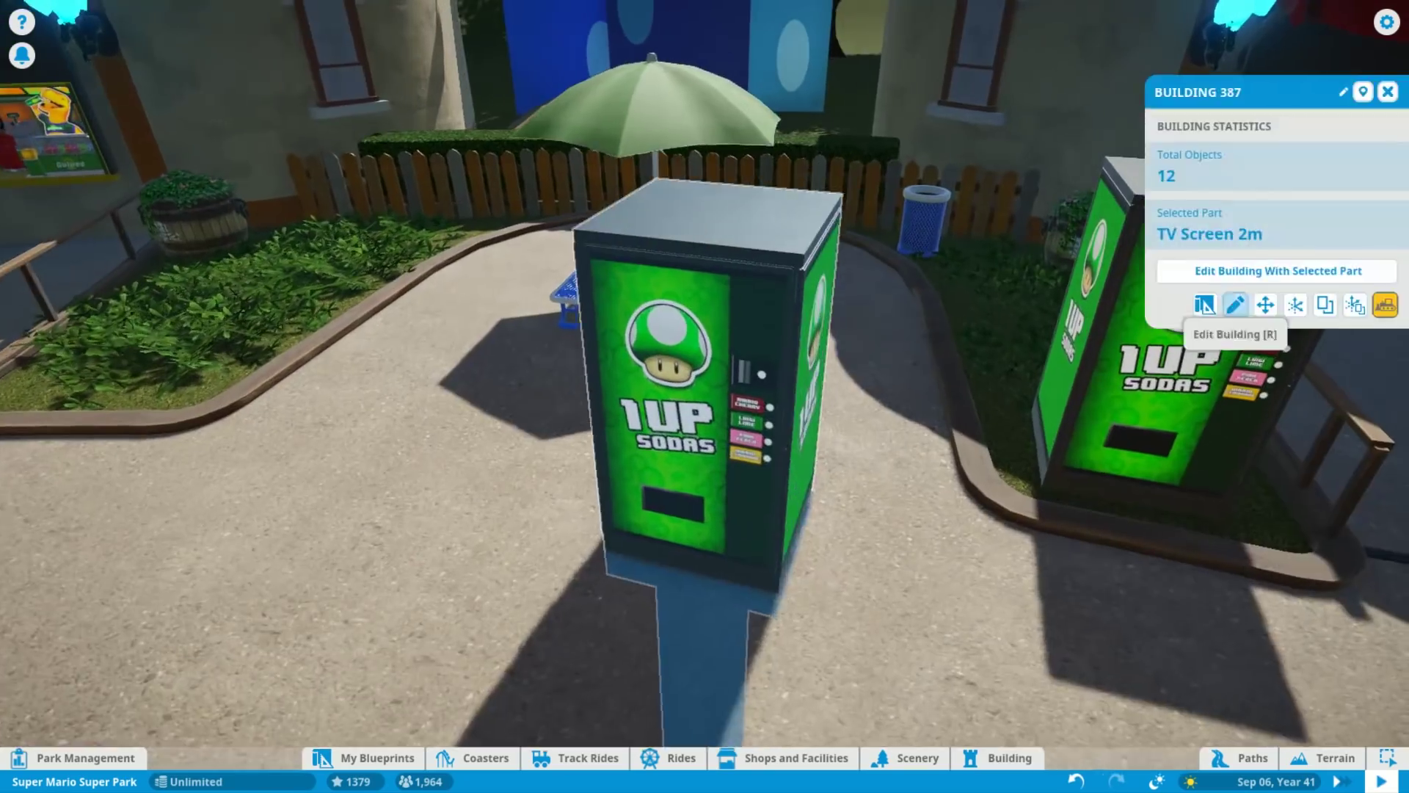
Switch to Planet Coaster and apply MarioTexture-WIDE-SnackMachine-FRONT.jpg to the front screen of the freestanding vending machine
left_click(1204, 304)
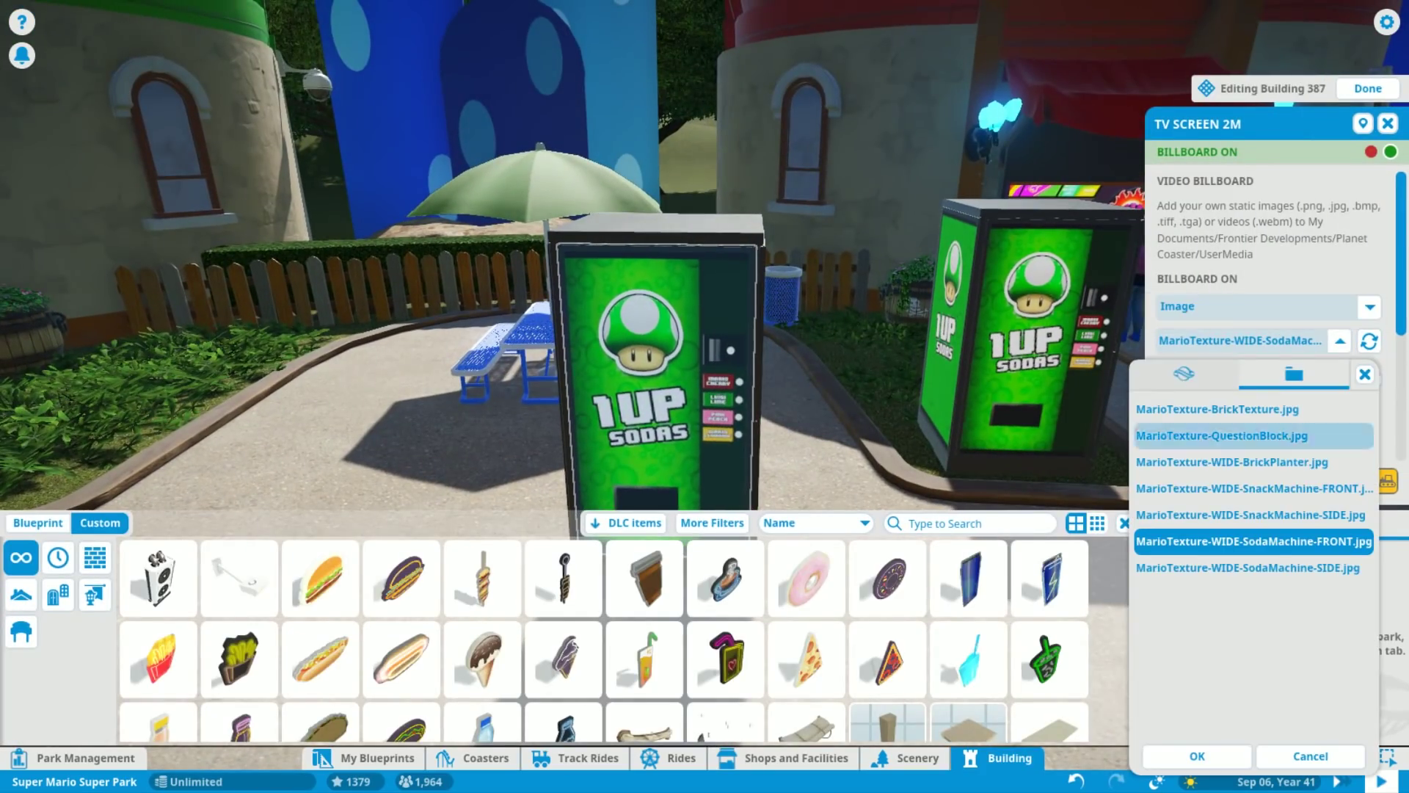
left_click(1241, 486)
key("Escape")
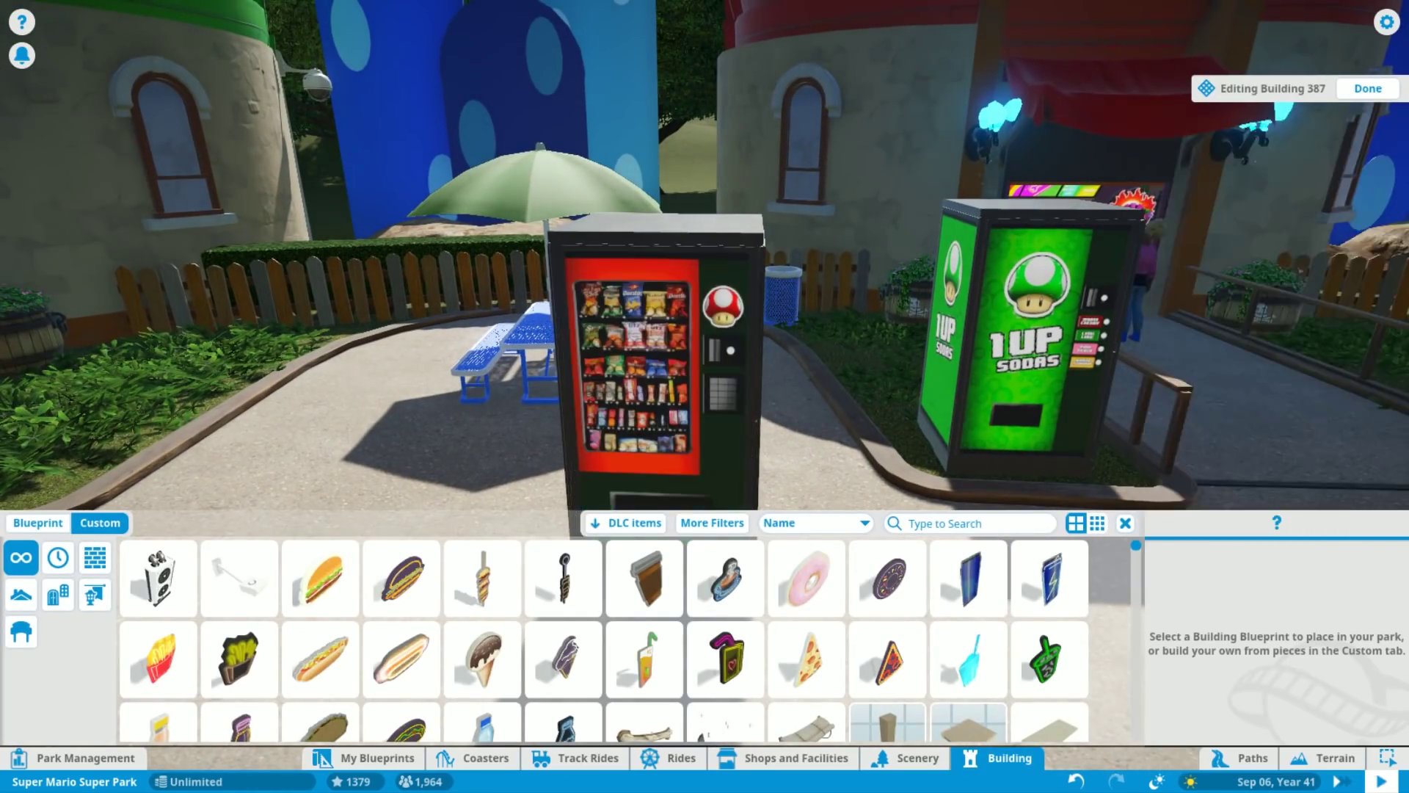
Apply MarioTexture-WIDE-SnackMachine-SIDE.jpg to the machine's side screens and finish editing the building
left_click(1340, 340)
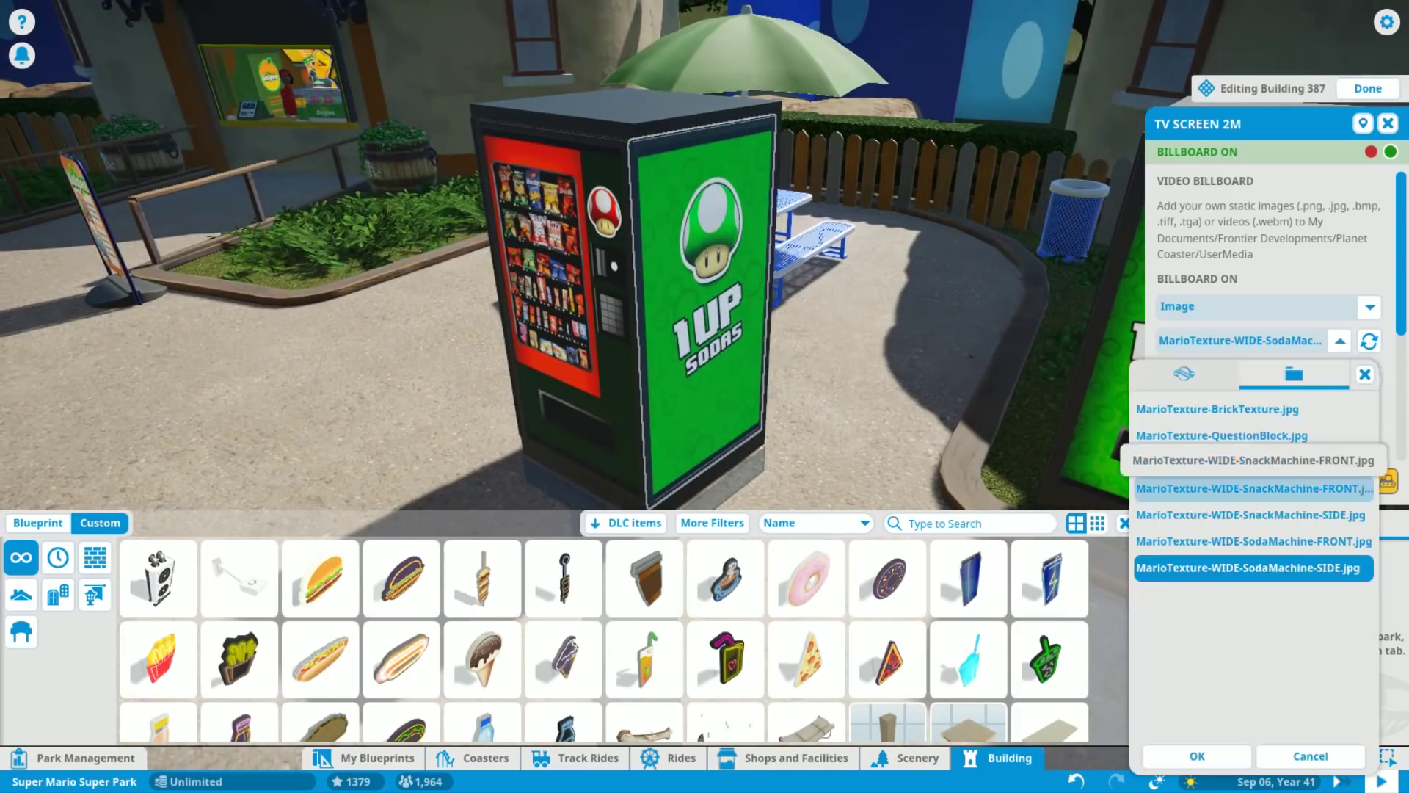
left_click(1284, 573)
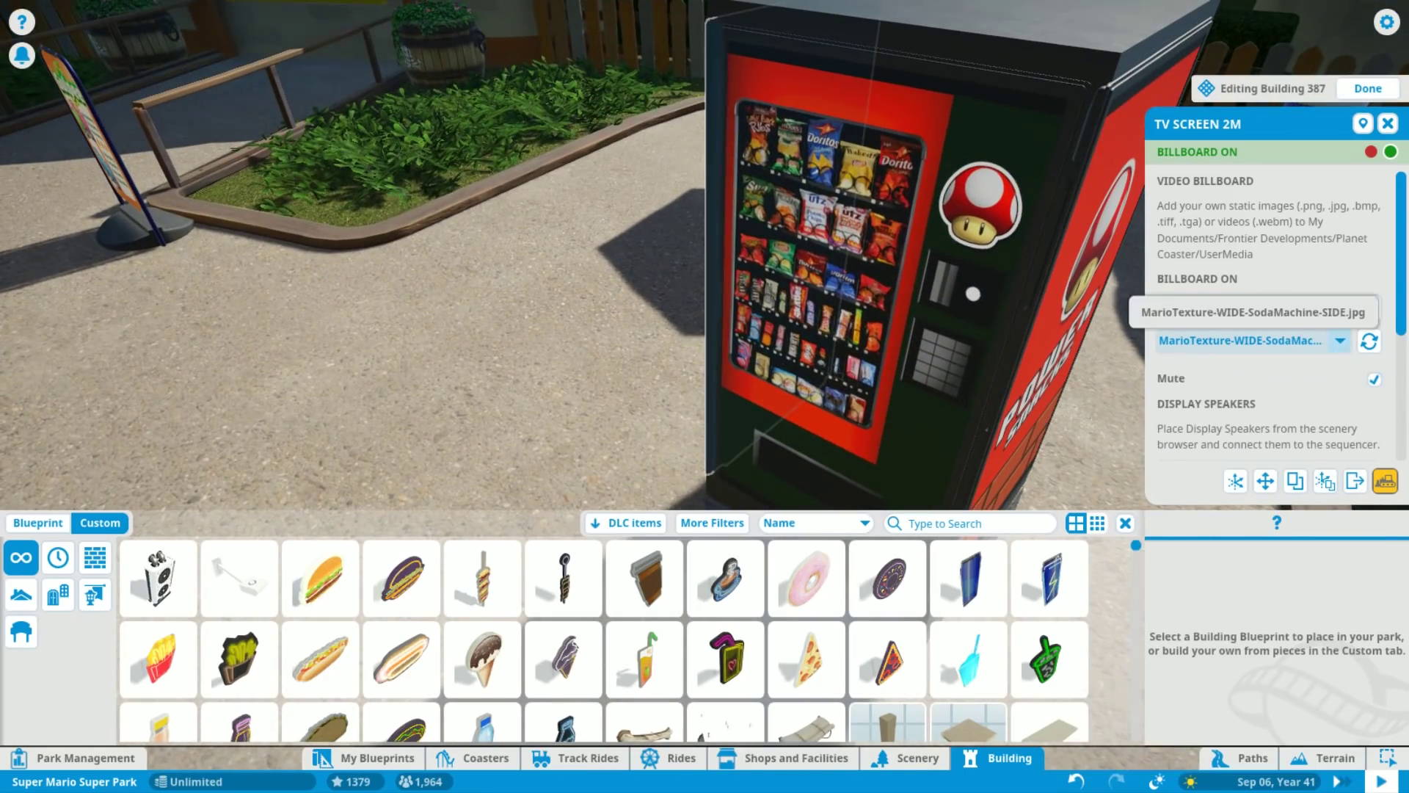
left_click(1340, 339)
left_click(1285, 567)
left_click(1368, 88)
scroll(705, 396, "down", 5)
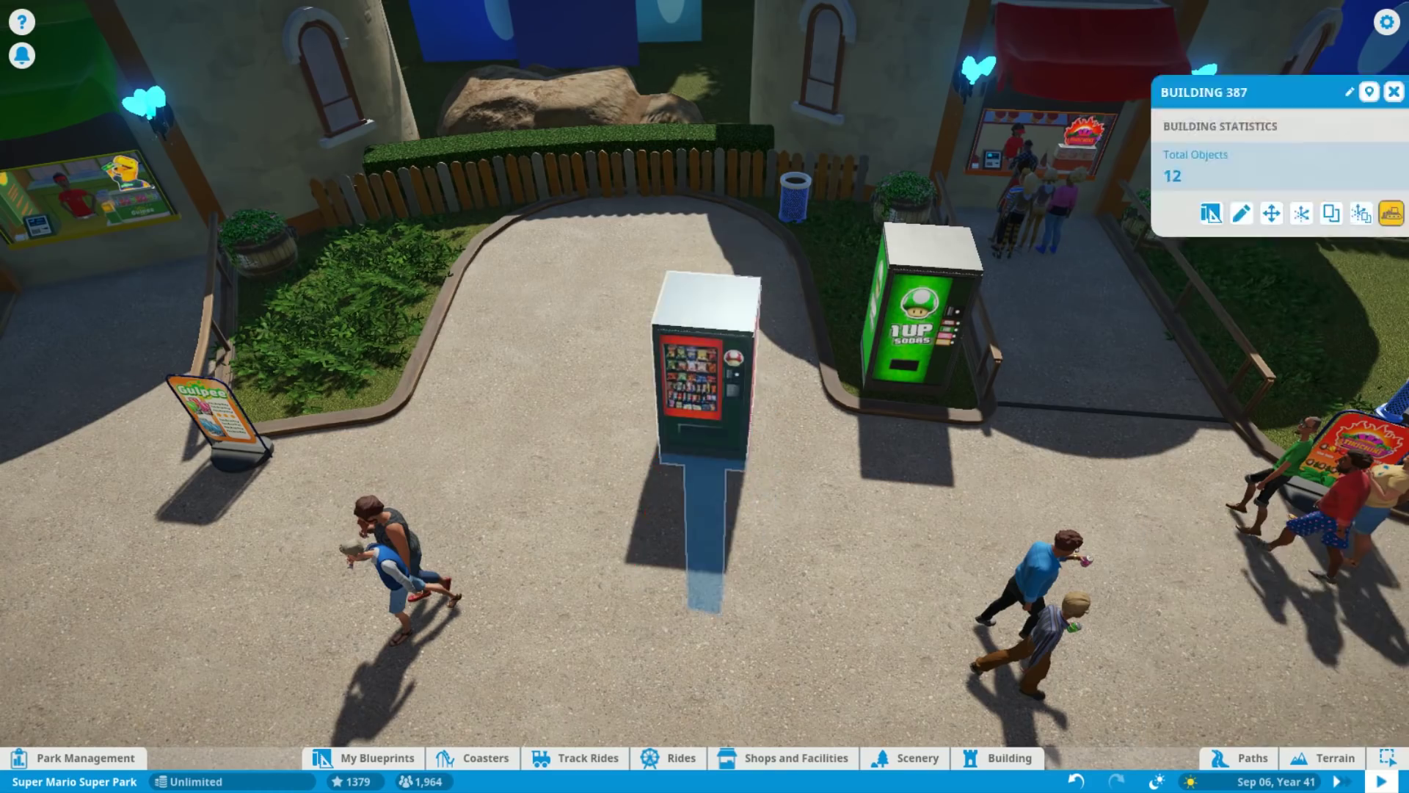
Move the red snack machine directly beside the green 1UP Sodas machine
left_click(1241, 213)
left_click(705, 367)
scroll(704, 396, "up", 4)
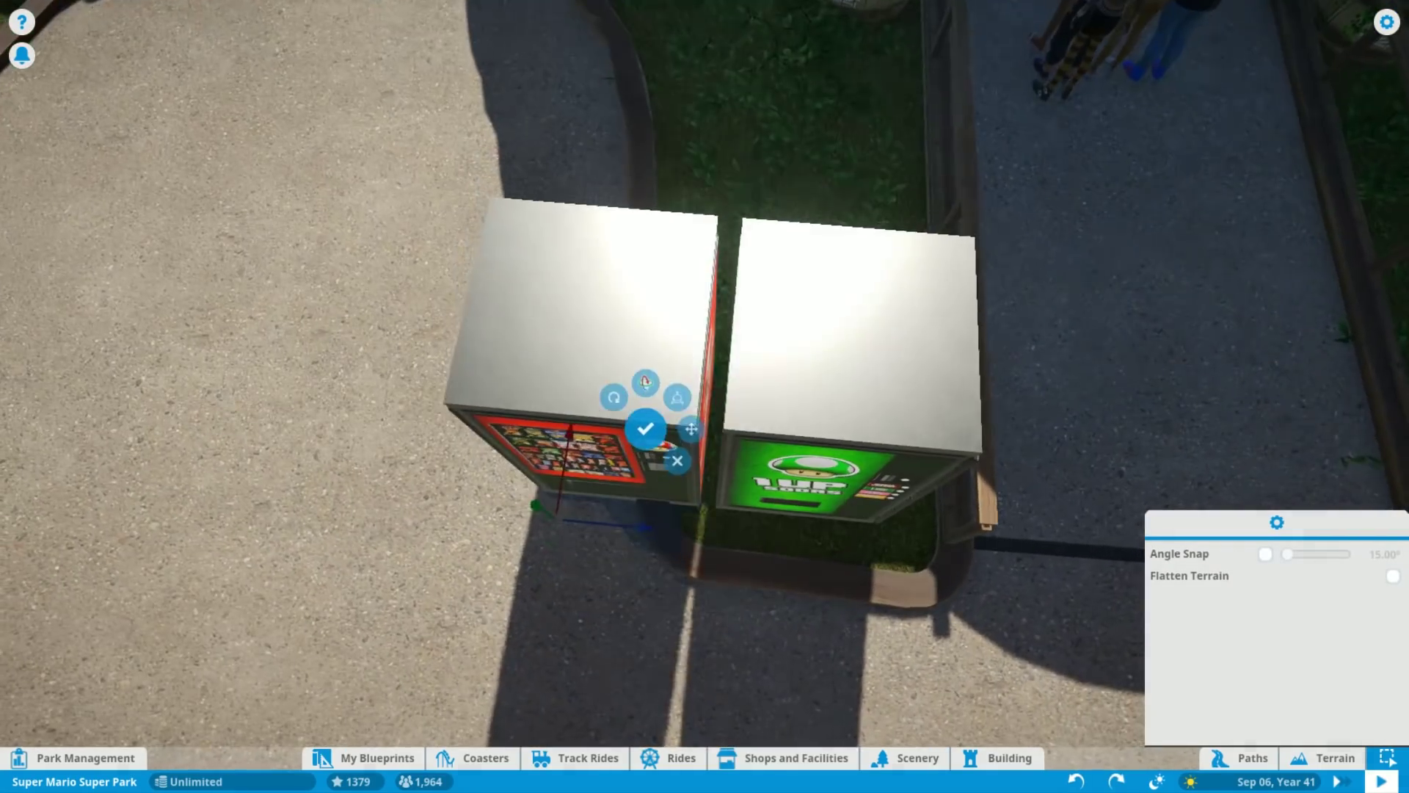
left_click(645, 430)
scroll(704, 397, "down", 5)
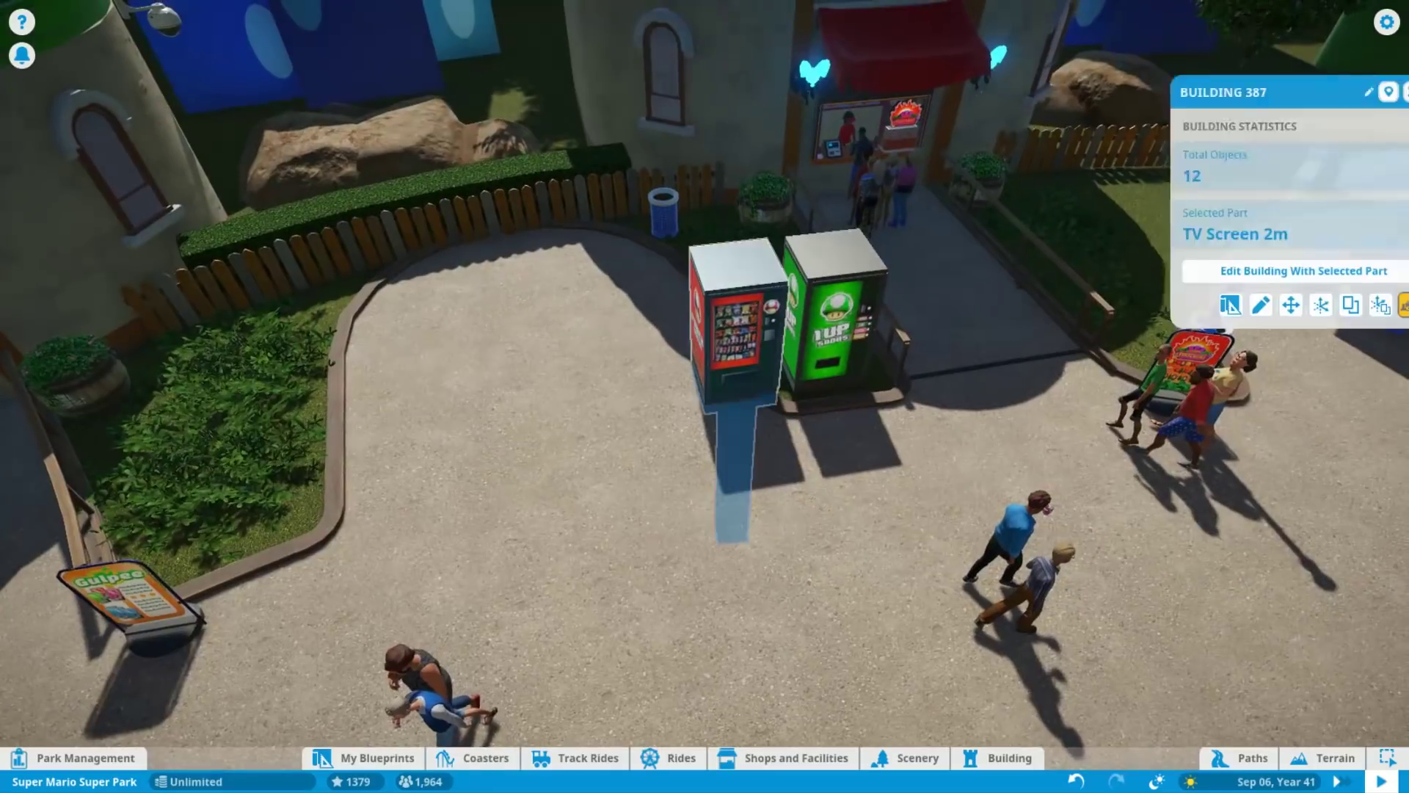
Move both vending machines together to the plaza's rounded end and turn them to stand against the wooden fence
key("m")
scroll(704, 397, "up", 4)
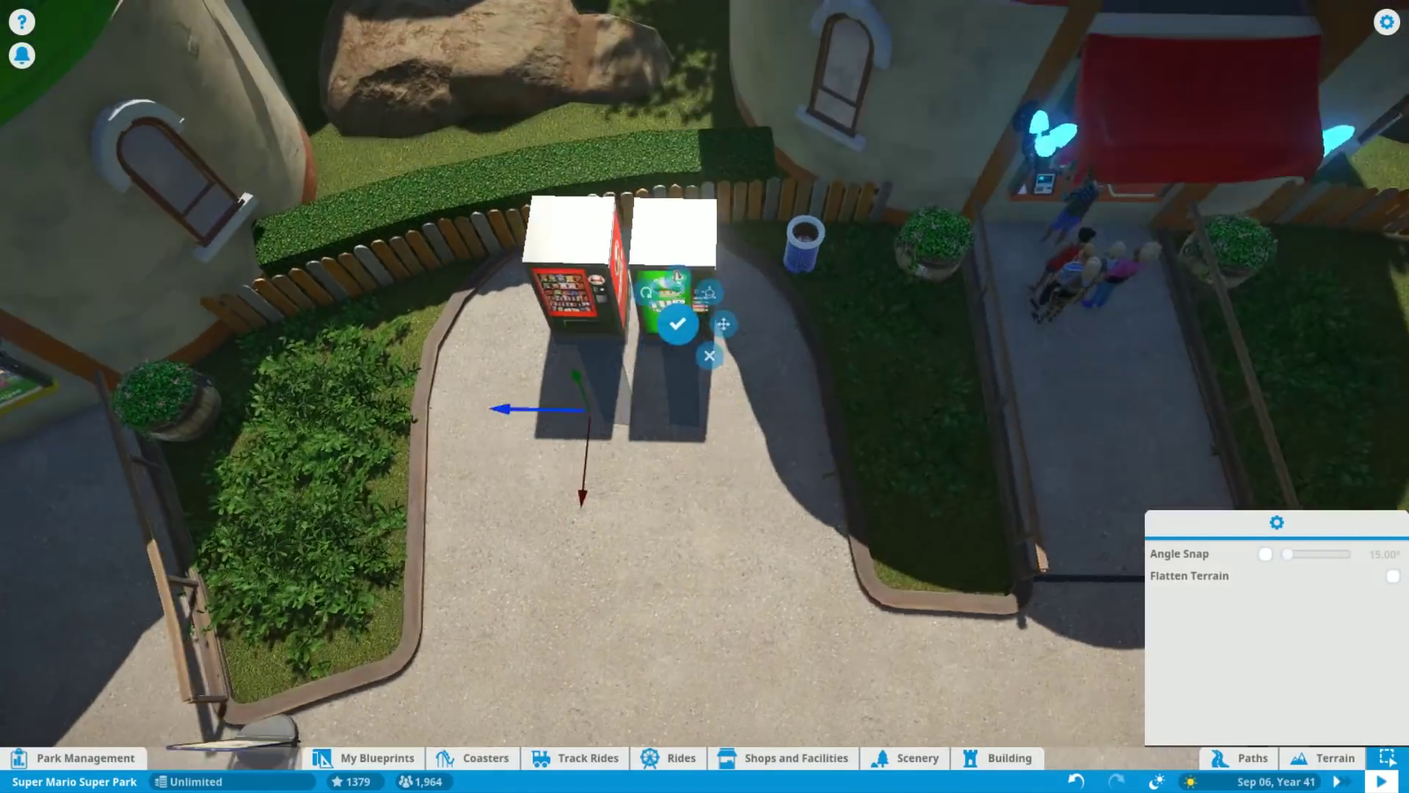
scroll(705, 396, "up", 3)
scroll(704, 396, "down", 5)
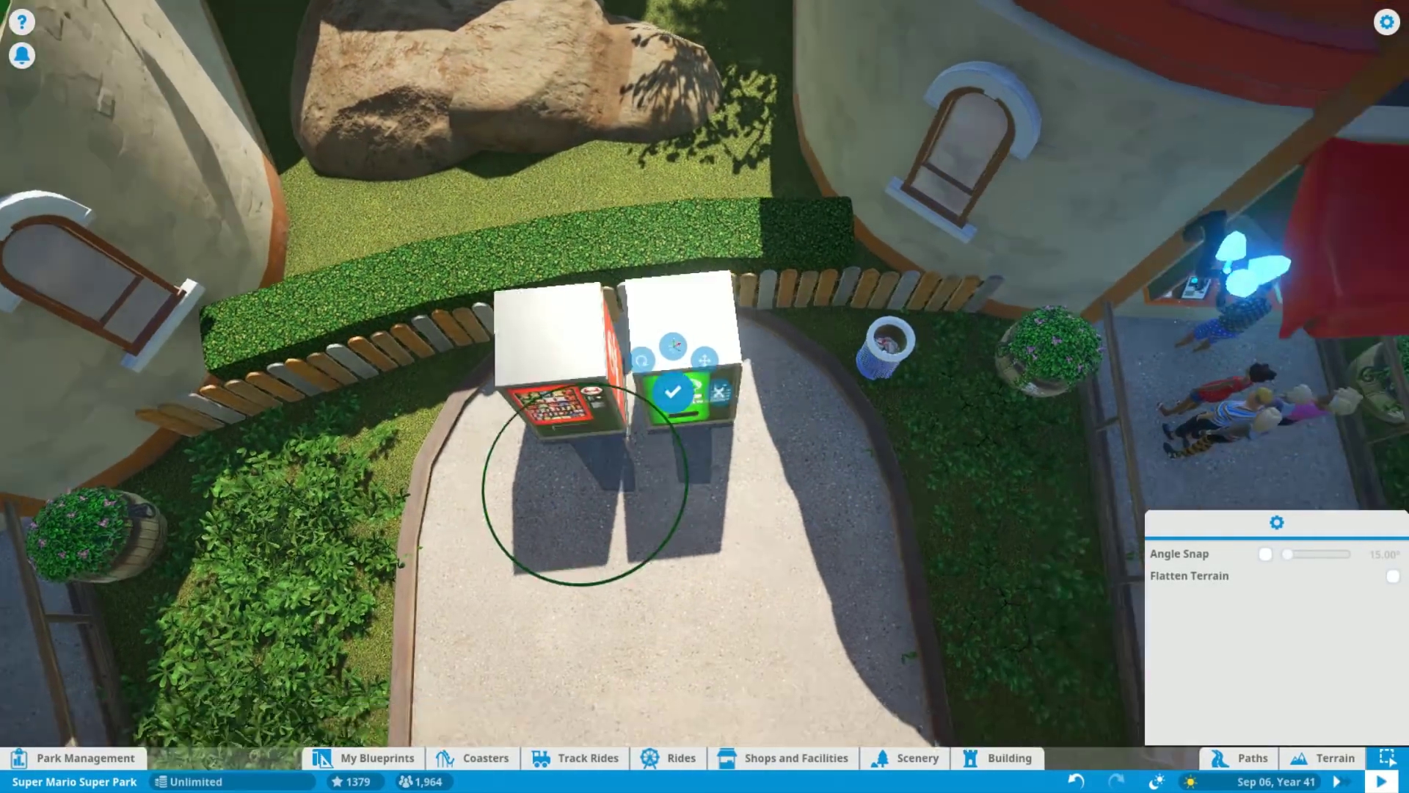
key("Escape")
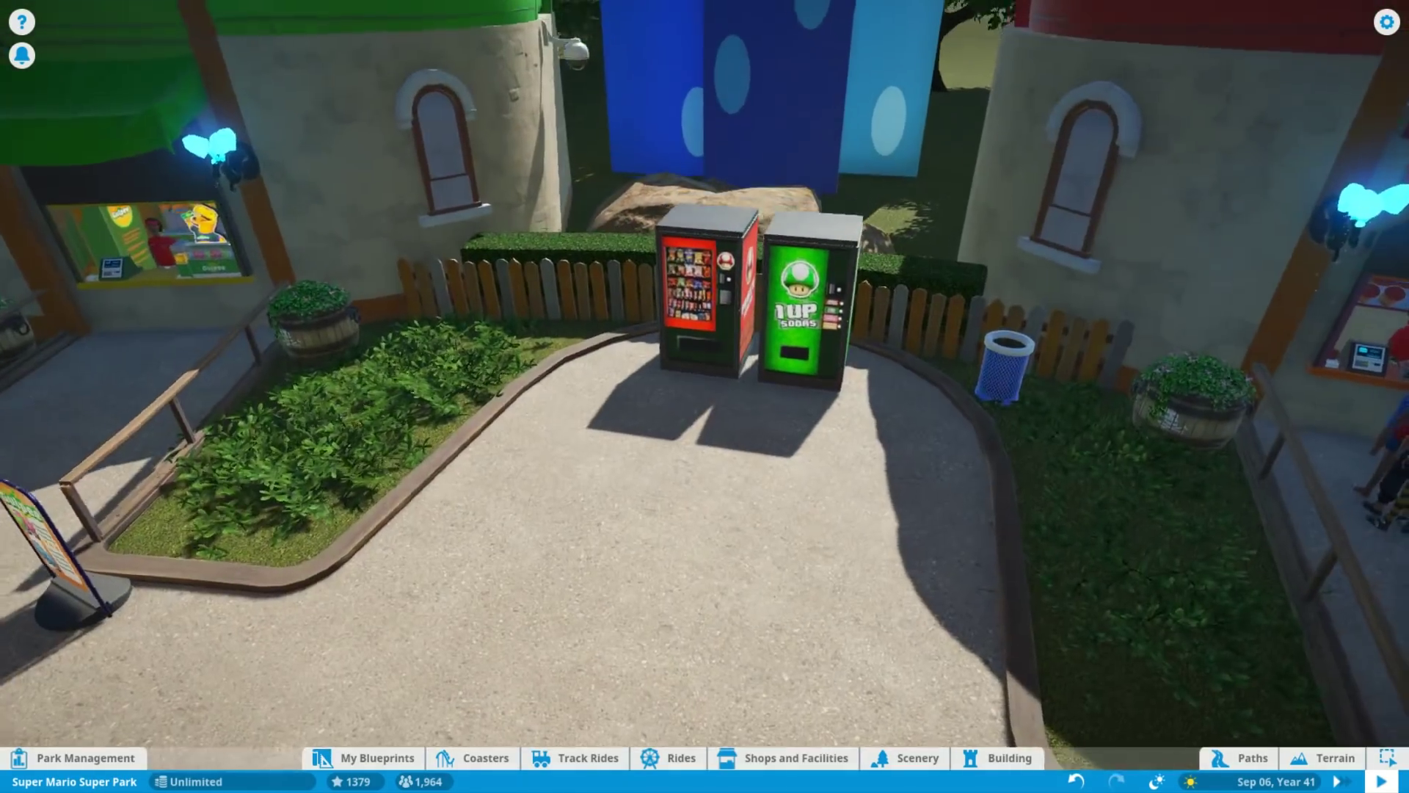
key("p")
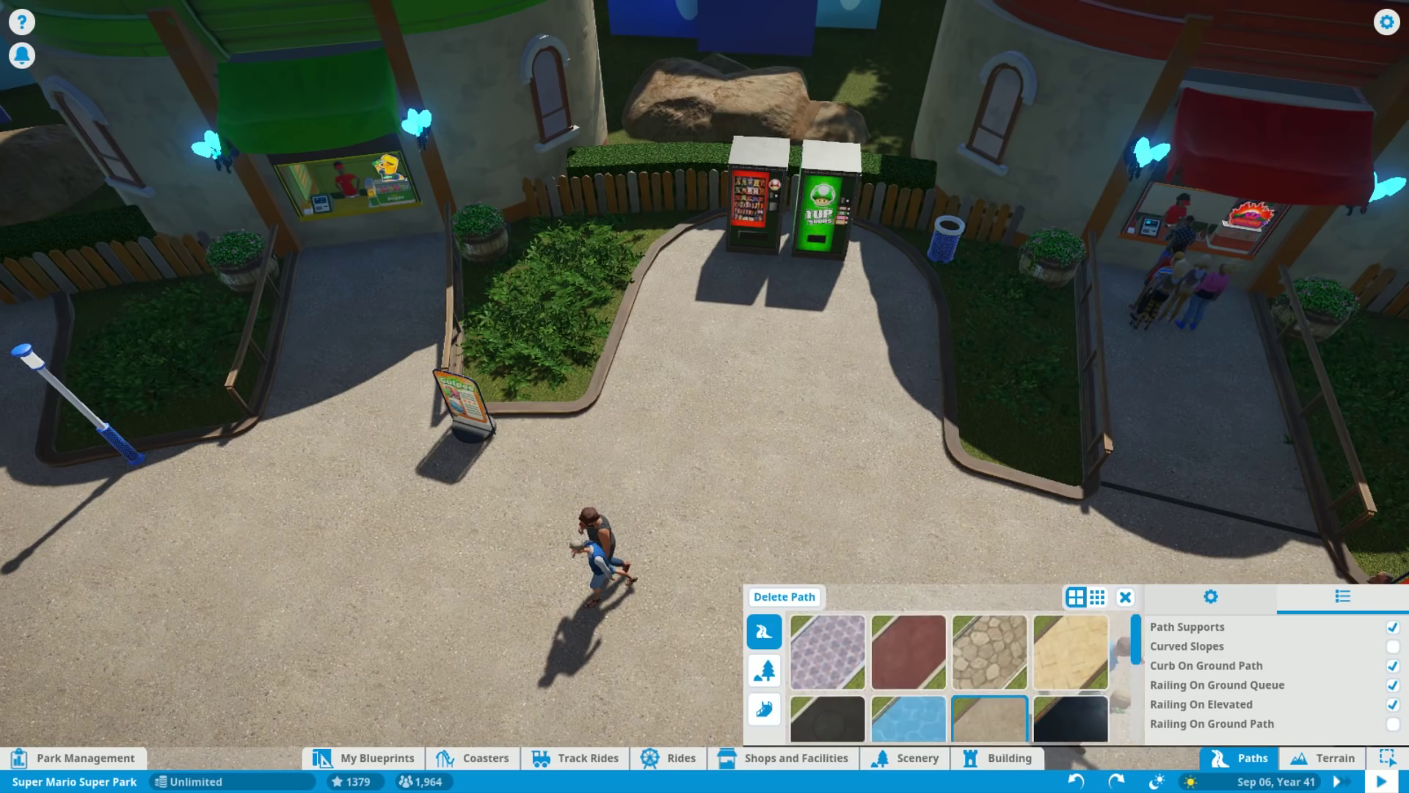
scroll(705, 396, "down", 3)
key("Escape")
scroll(704, 396, "down", 3)
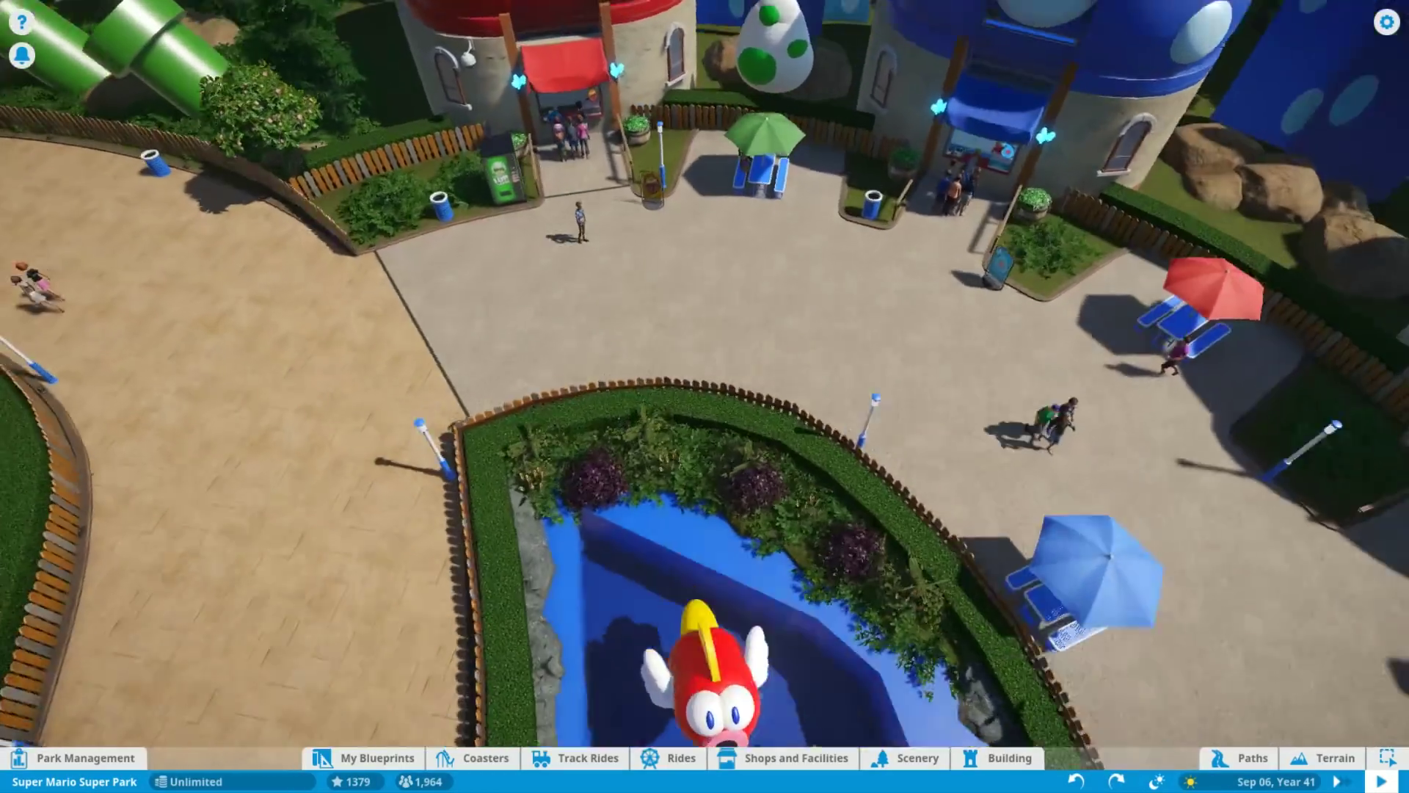